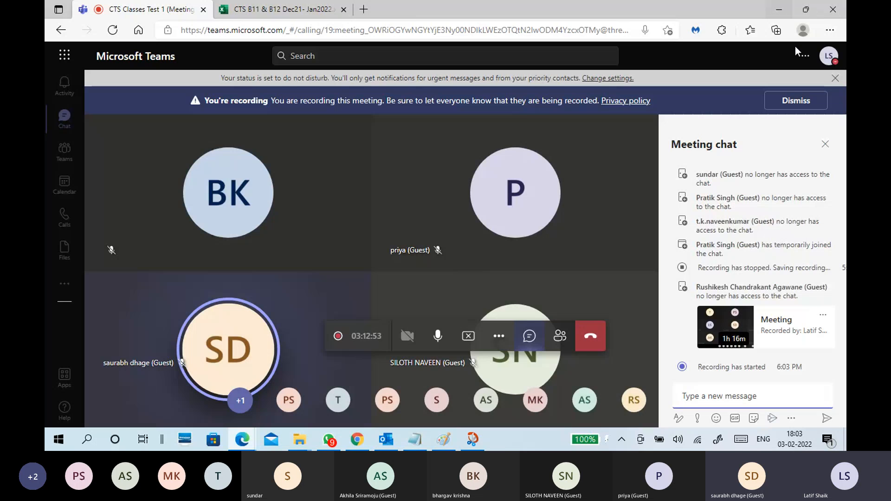
Switch to the 02-02 Storage.txt notes in Notepad and remove the trailing content after the dashed line under "Differencing disk -- Parent-child disk".
left_click(423, 437)
left_click(421, 272)
scroll(433, 284, "down", 5)
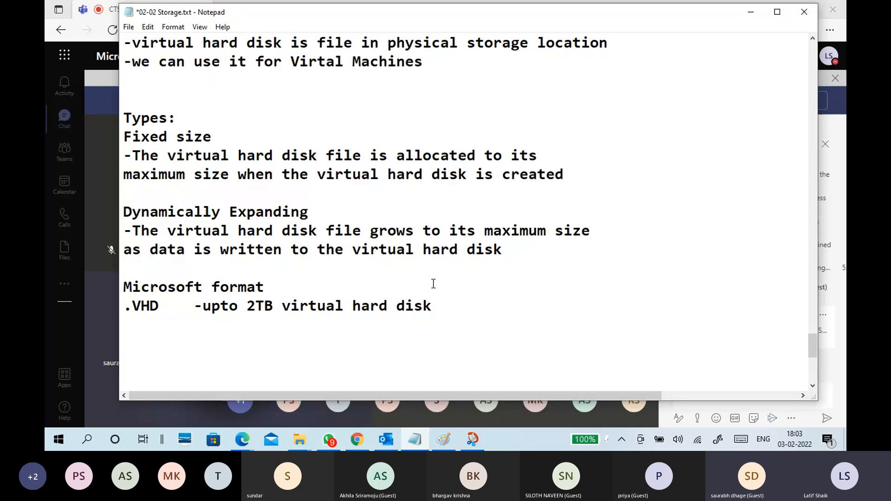
scroll(433, 284, "down", 3)
left_click_drag(257, 212, 136, 209)
key("BackSpace")
key("BackSpace")
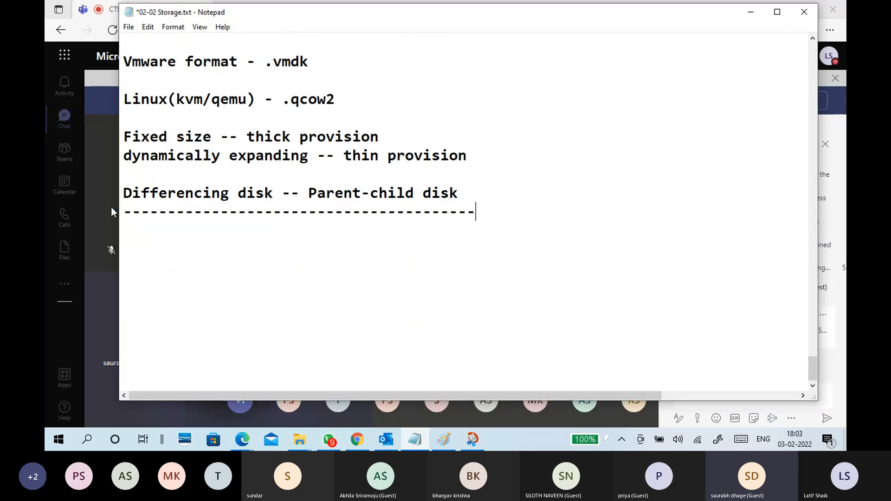
Insert a block of blank lines below the dashed line at the end of the notes.
key("Return")
key("Return")
key("Return")
key("Return")
key("Return")
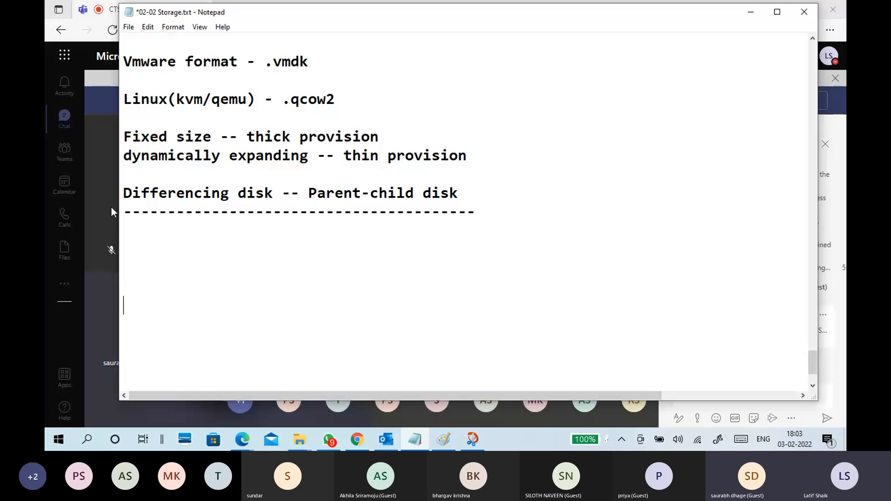
key("Return")
key("Return")
key("Return")
key("Return")
key("Return")
key("Return")
key("Return")
key("Return")
key("Return")
key("Return")
key("Return")
key("Return")
Write "RAID - Redundant" on the second line below the dashed line.
left_click(145, 93)
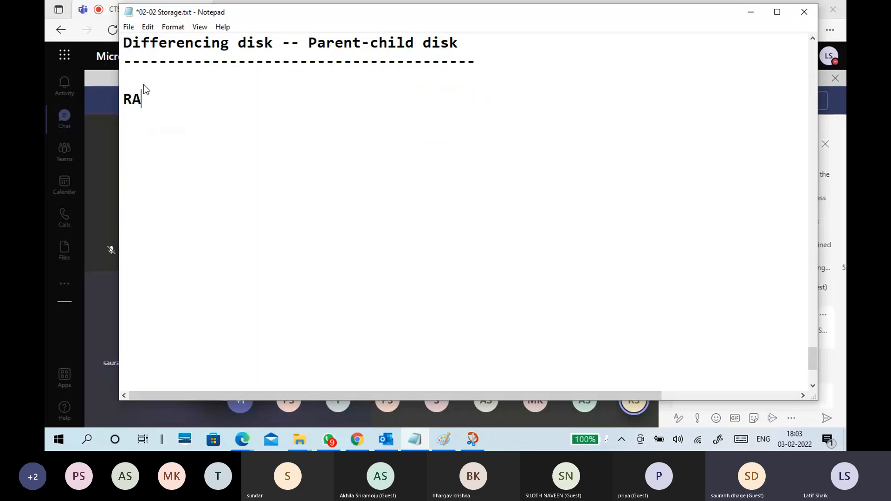
type("RAID - Redund")
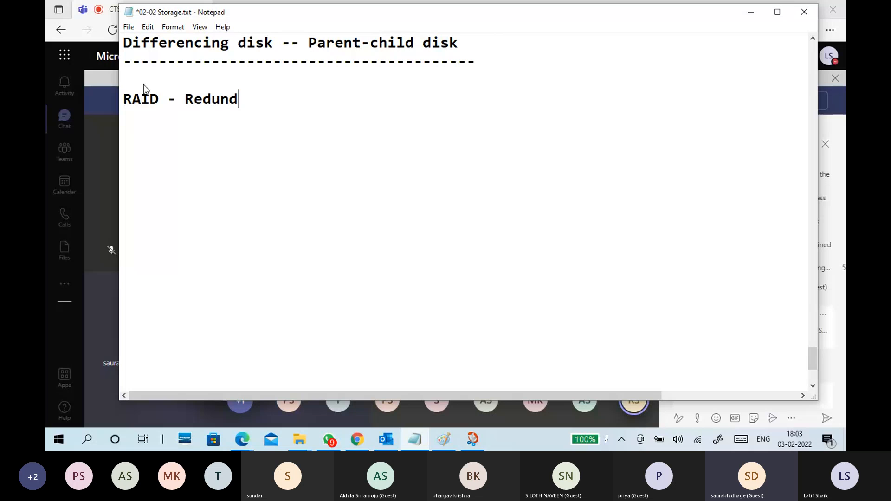
type("ent")
key("BackSpace")
key("BackSpace")
key("BackSpace")
type("an")
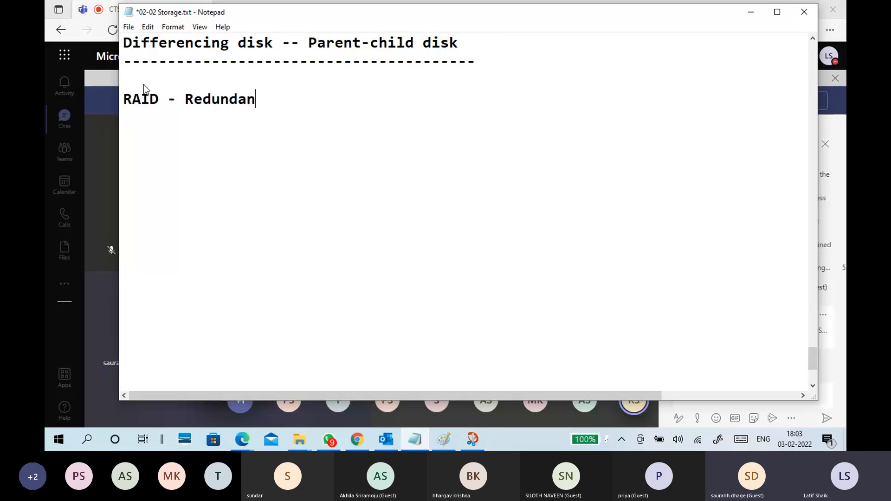
type("t Arry")
Complete the RAID line with "Array of Independent Disk".
key("BackSpace")
key("BackSpace")
type("ay of I")
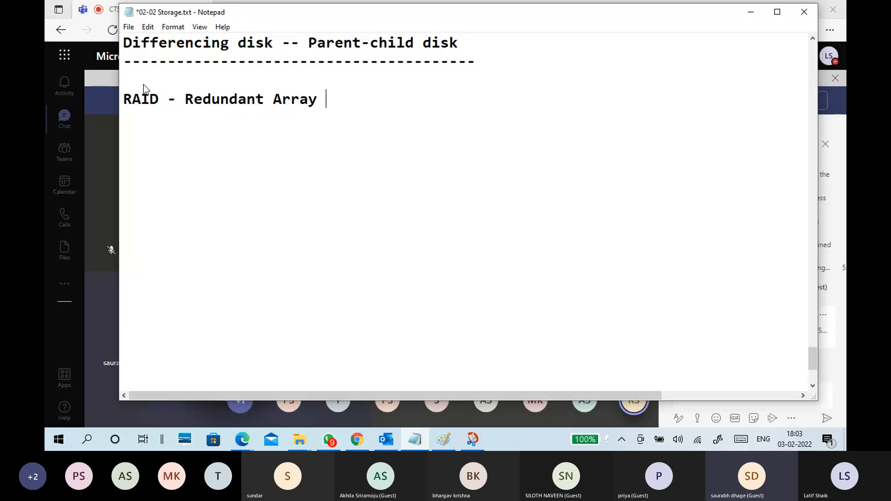
type("ndep")
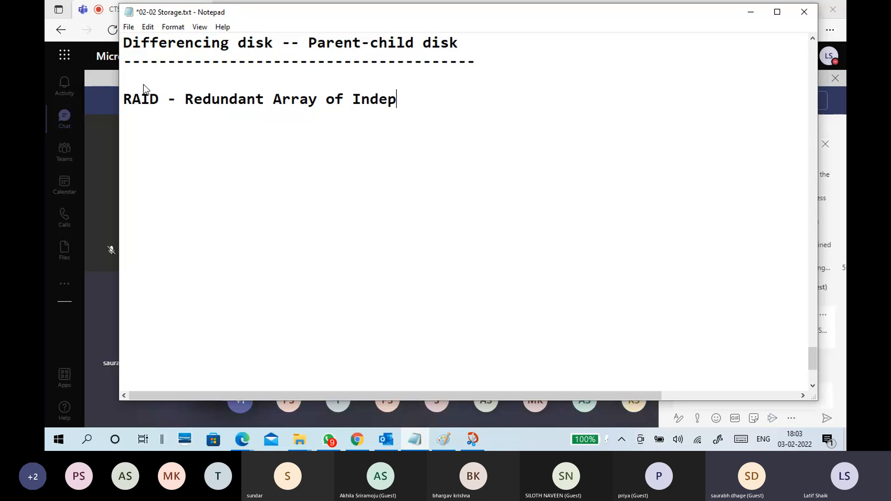
type("endent DS")
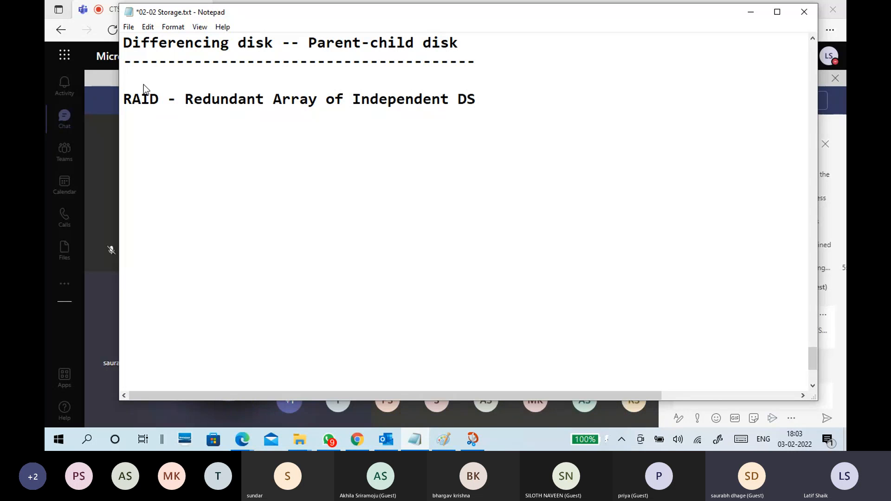
key("BackSpace")
type("isk")
Switch to Chrome and search Google for "raid full form" in a new tab.
left_click(749, 12)
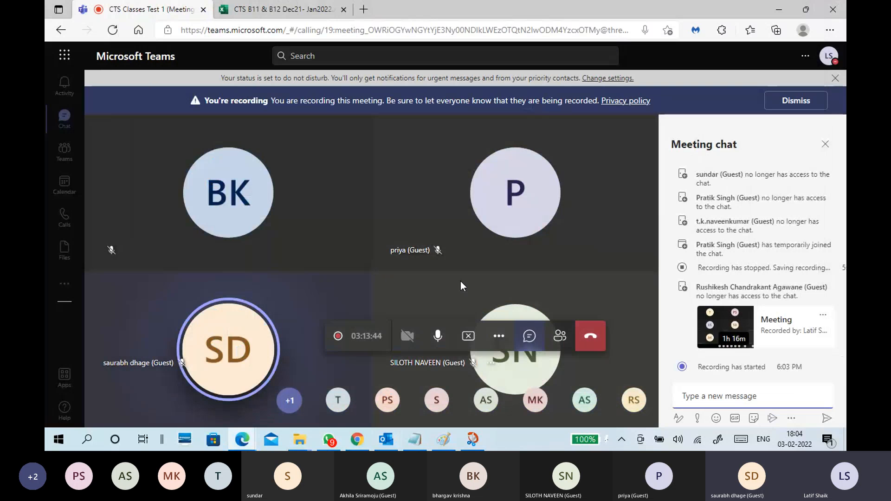
left_click(414, 437)
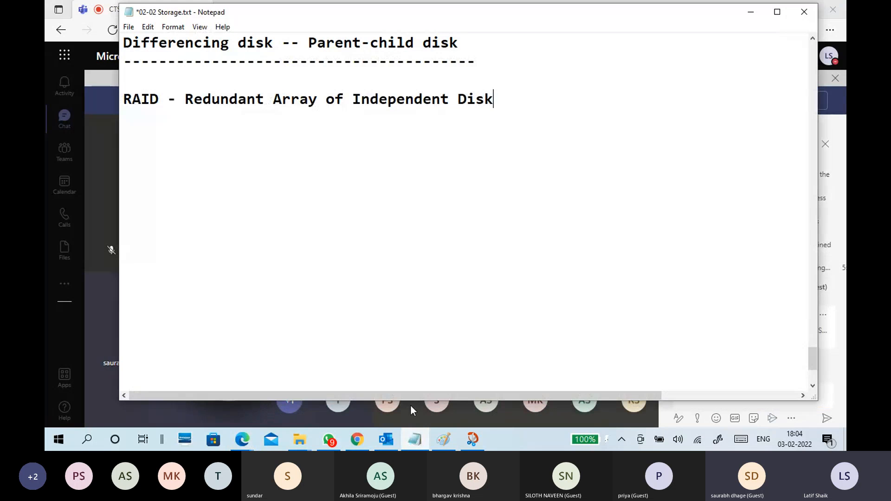
left_click(352, 437)
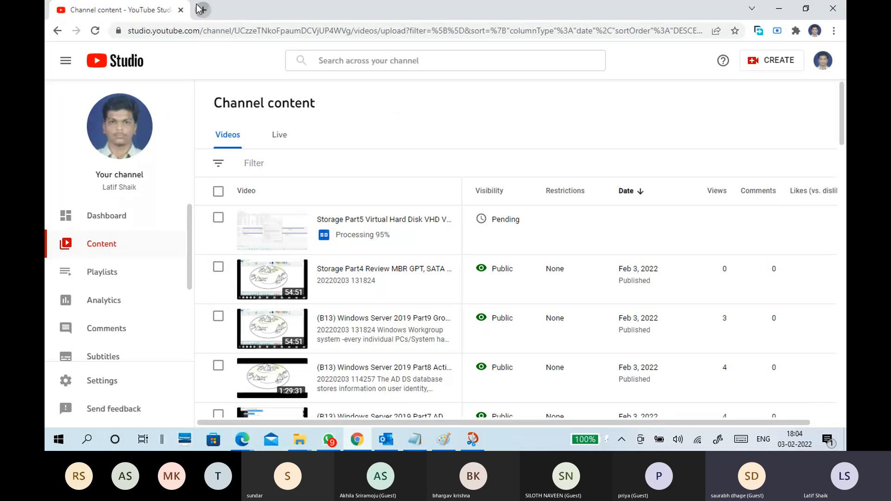
left_click(204, 10)
left_click(226, 31)
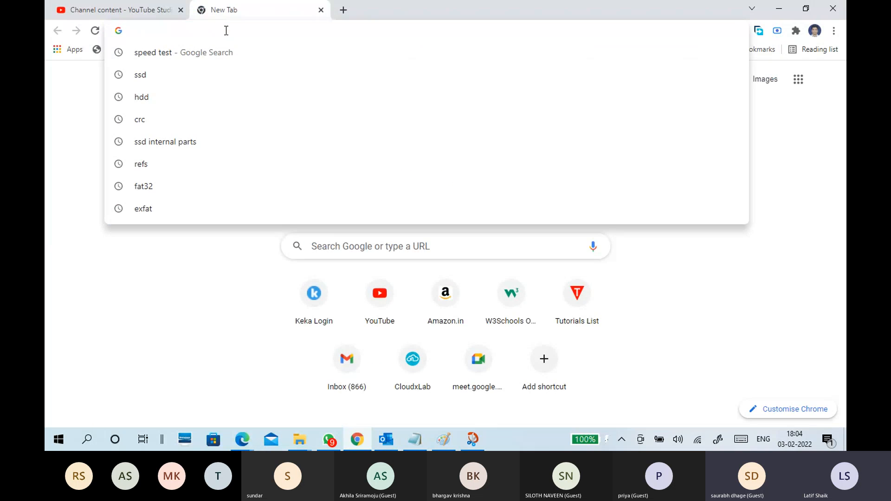
type("raid")
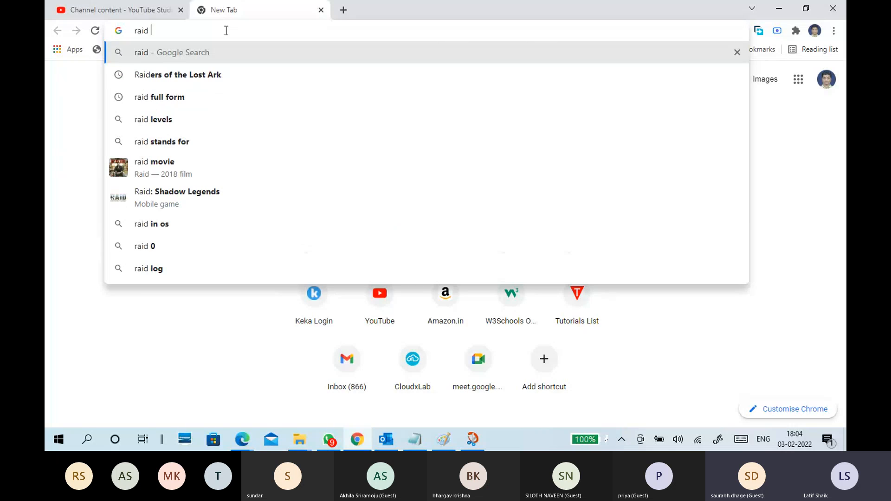
key("Down")
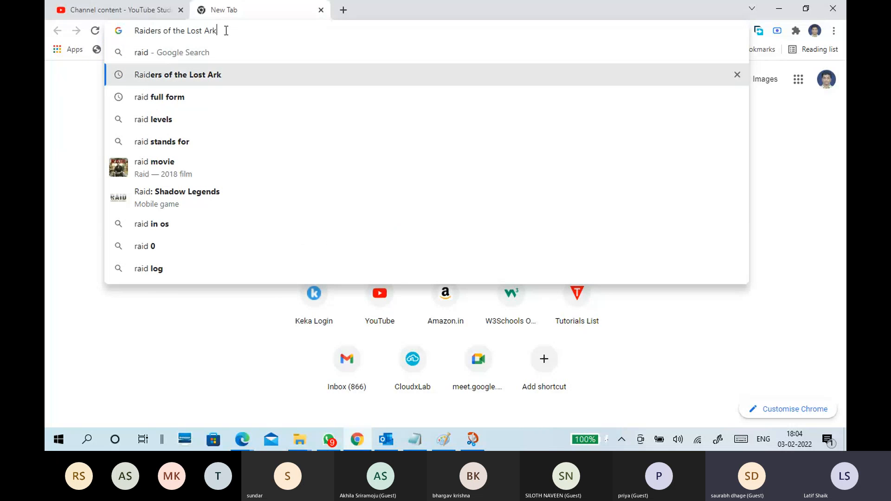
key("Down")
key("Return")
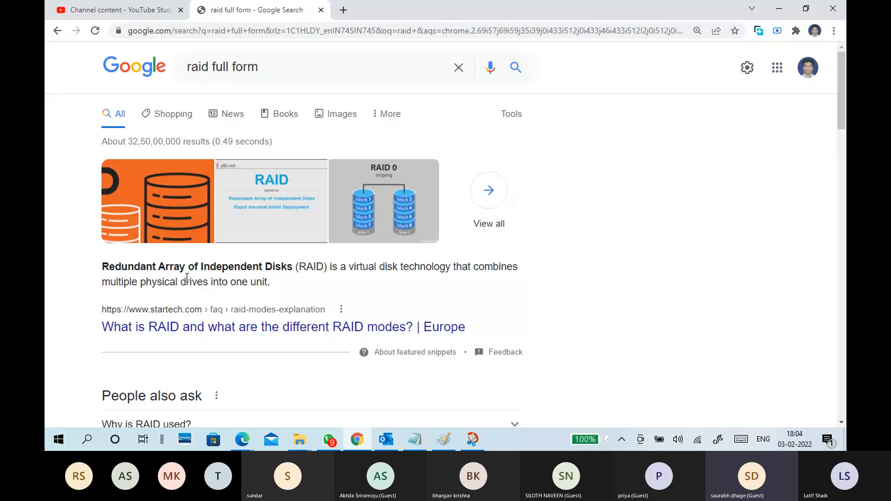
Copy the full RAID definition from the featured snippet and paste it on a new line below the RAID heading in the Notepad notes.
left_click_drag(102, 267, 296, 274)
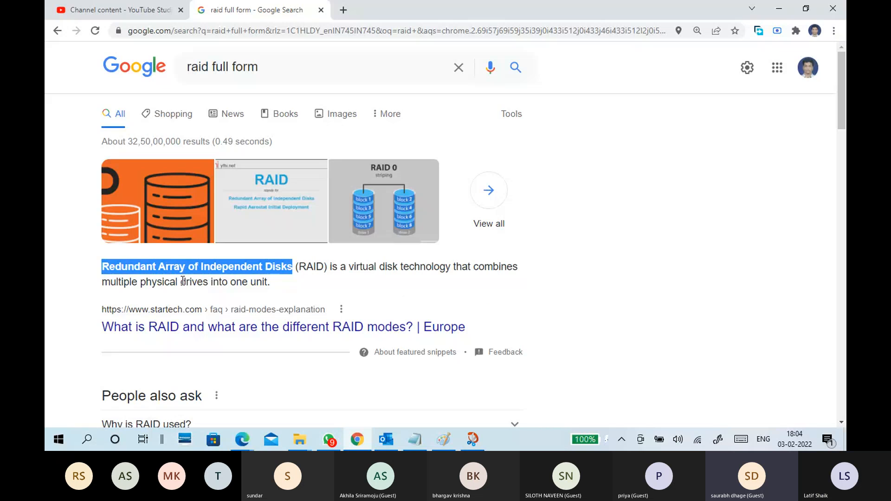
left_click(138, 269)
left_click_drag(103, 267, 274, 284)
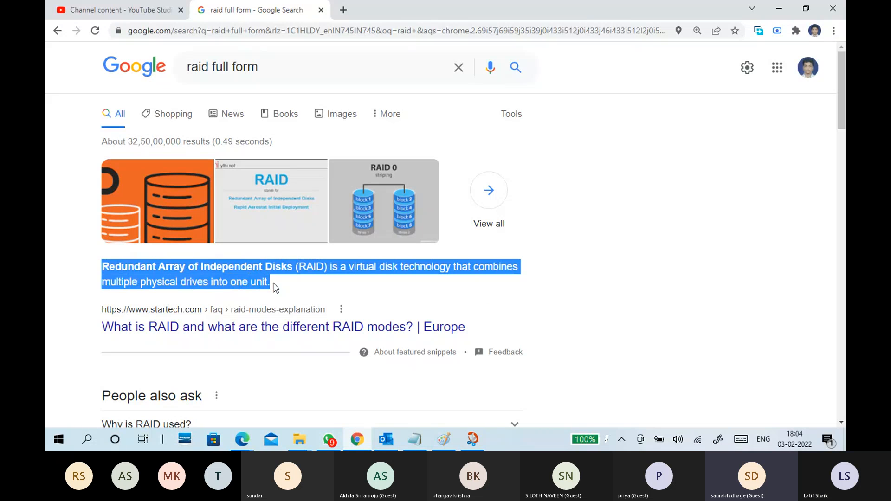
right_click(253, 279)
left_click(262, 282)
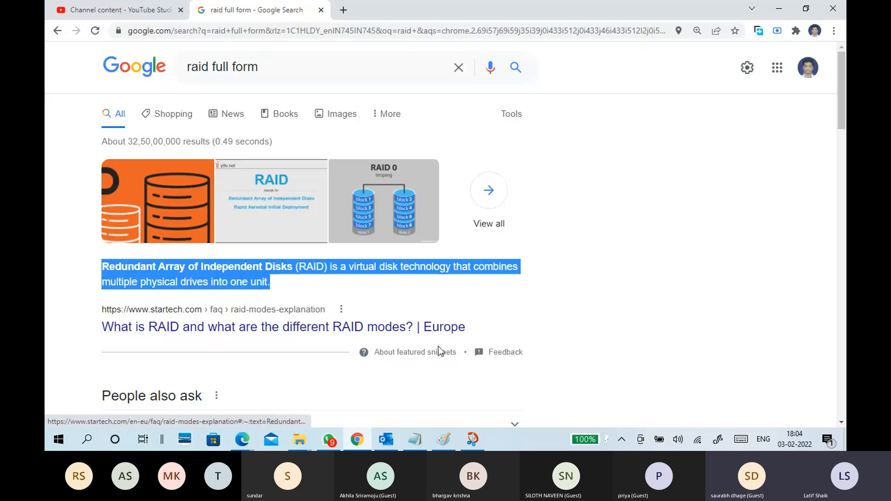
left_click(416, 441)
key("Return")
key("ctrl+v")
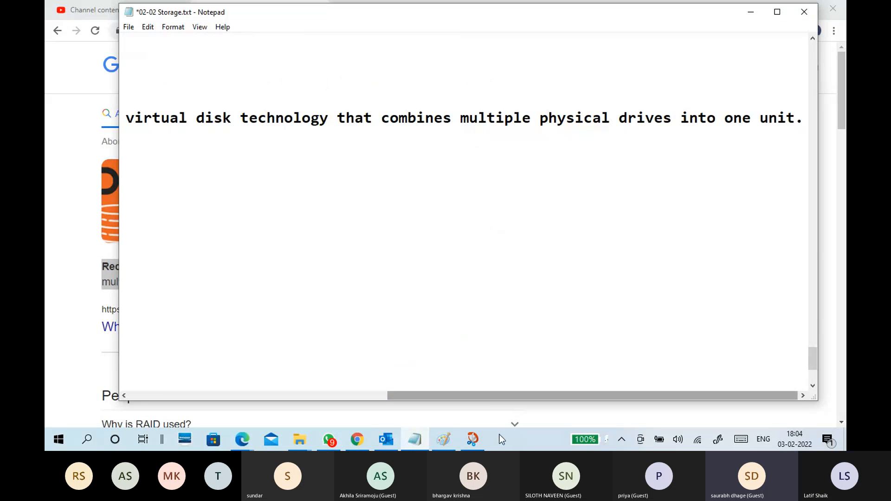
Break the pasted definition onto a second line before "that combines" and add two new lines after its end.
left_click_drag(487, 395, 215, 392)
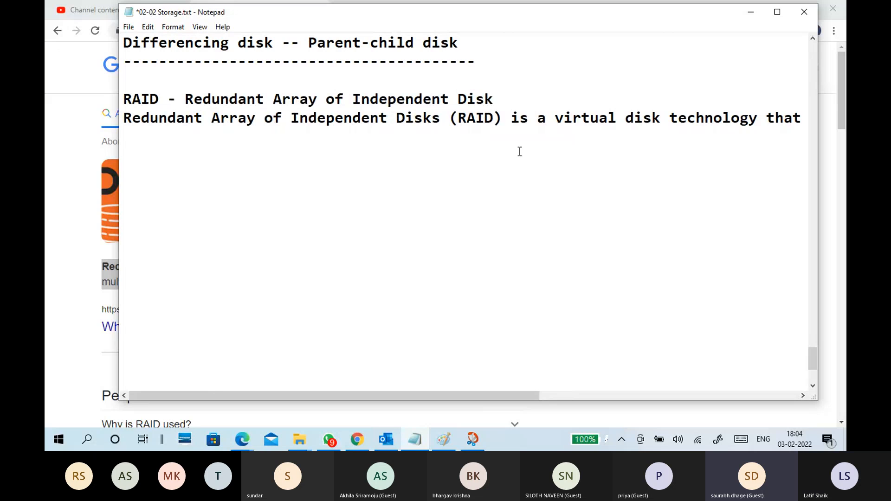
left_click(766, 119)
key("Return")
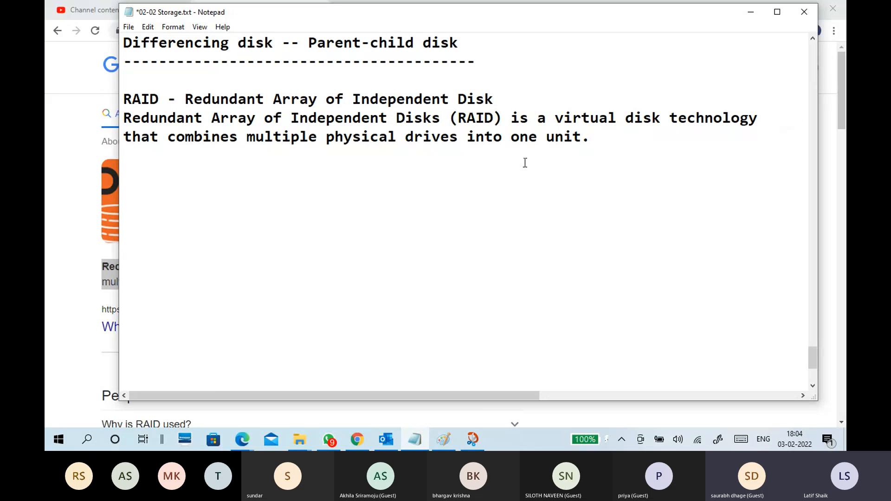
left_click(598, 138)
key("Return")
key("Return")
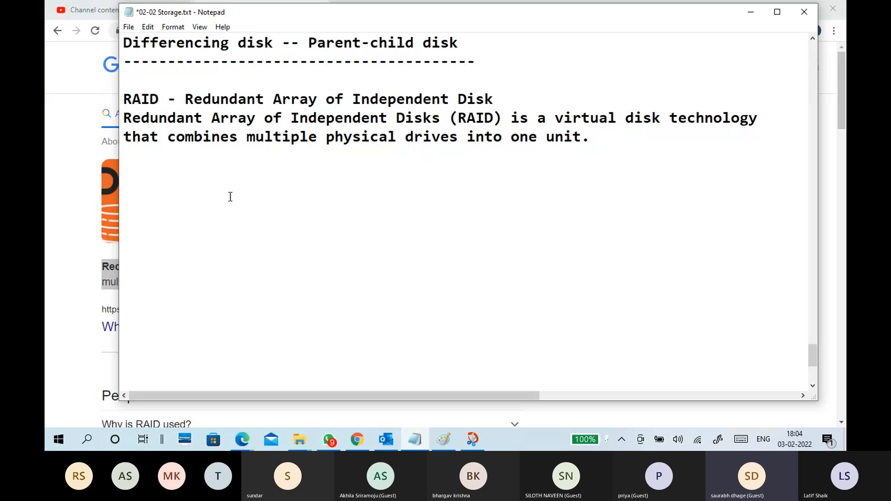
Write "Software Raid" and "Hardware Raid" on separate lines below the RAID definition.
type("Softwar")
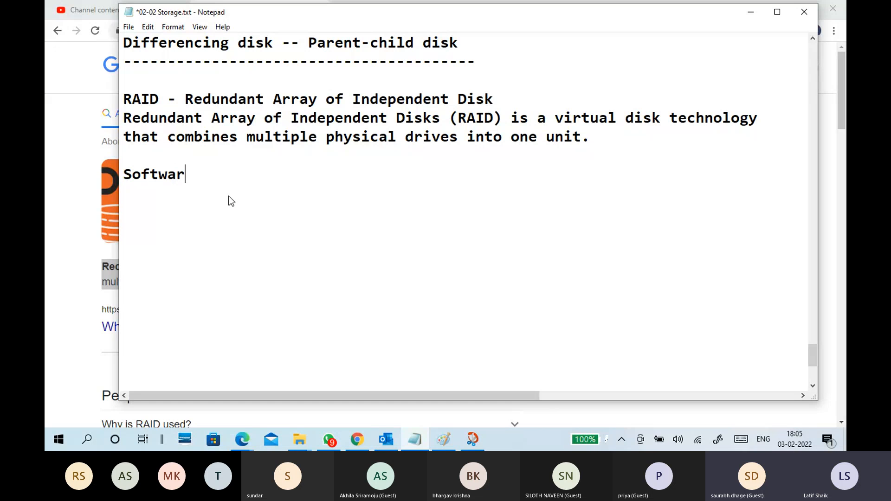
type("e Raid")
key("Return")
type("Hardware Raid")
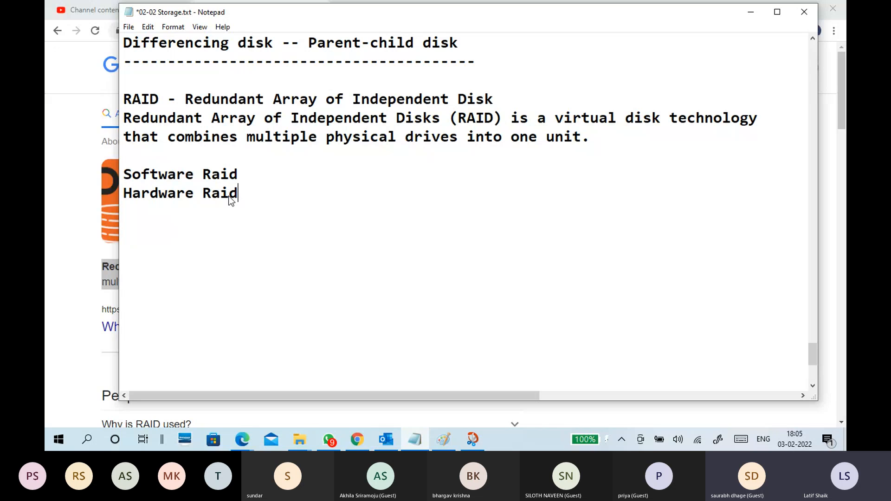
key("Return")
Add the bullet line "-create application" between Software Raid and Hardware Raid.
left_click(124, 190)
key("Return")
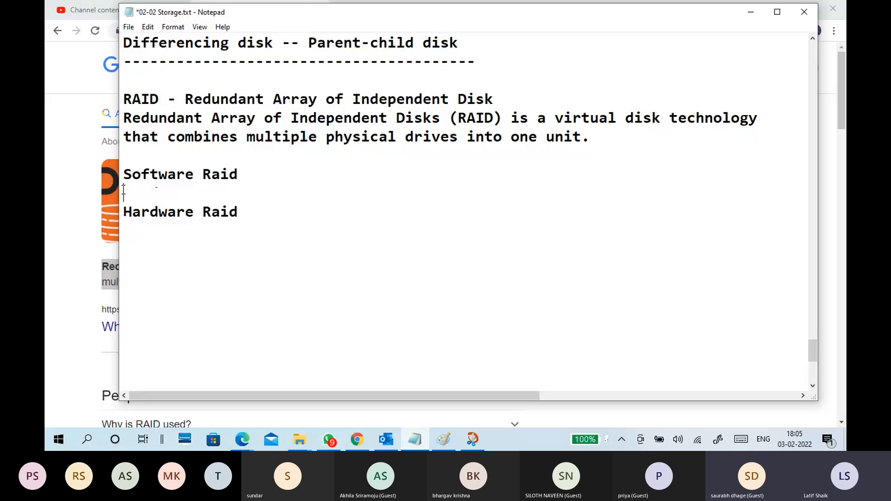
type("-application")
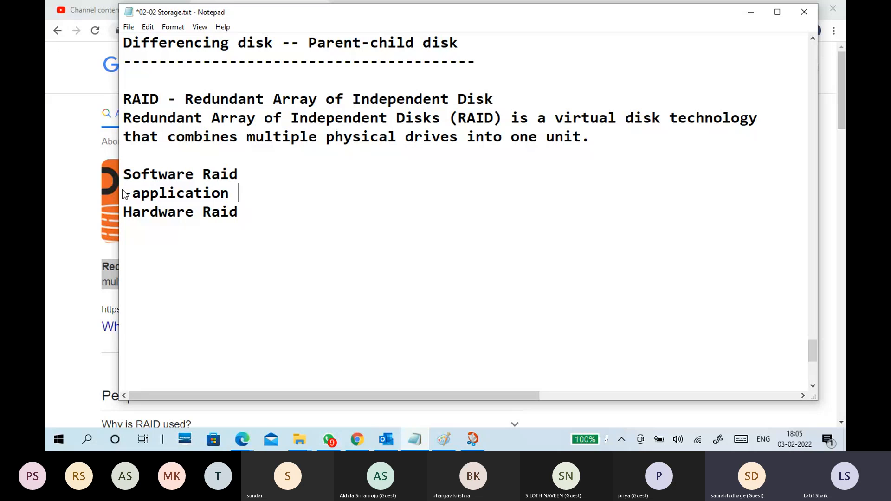
left_click(129, 194)
type("creat")
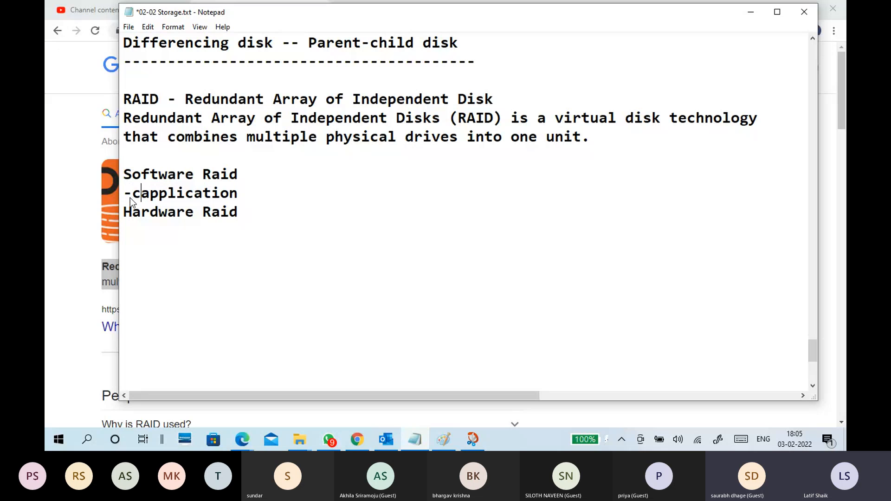
type("e or")
key("BackSpace")
key("BackSpace")
key("BackSpace")
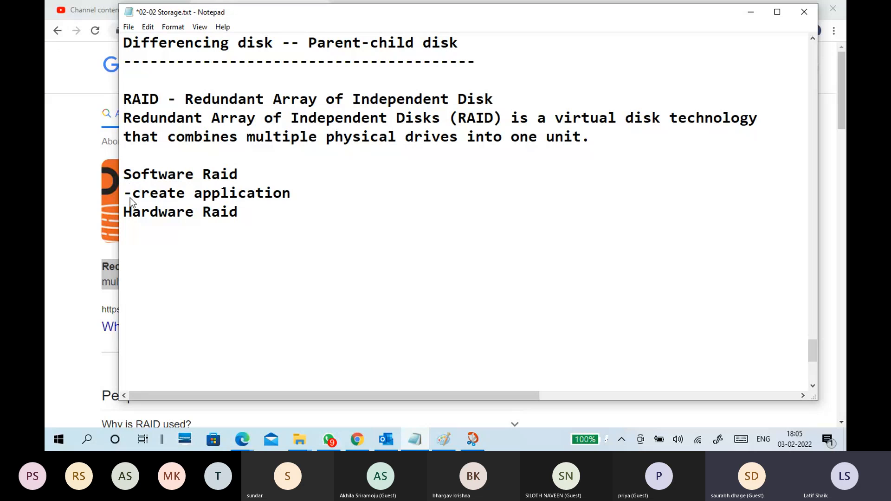
Insert "manage raid level using" before "application" in the Software Raid bullet and start a new line after it.
type("ama")
key("BackSpace")
key("BackSpace")
key("BackSpace")
type("man")
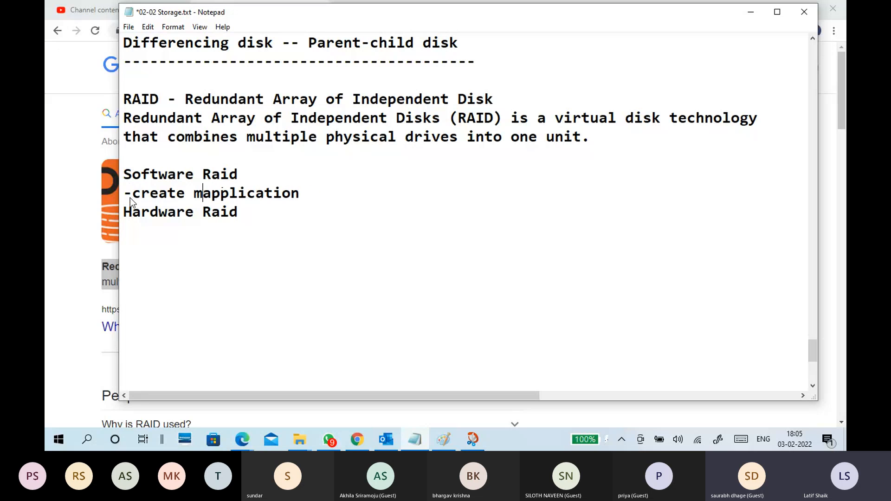
type("age rai")
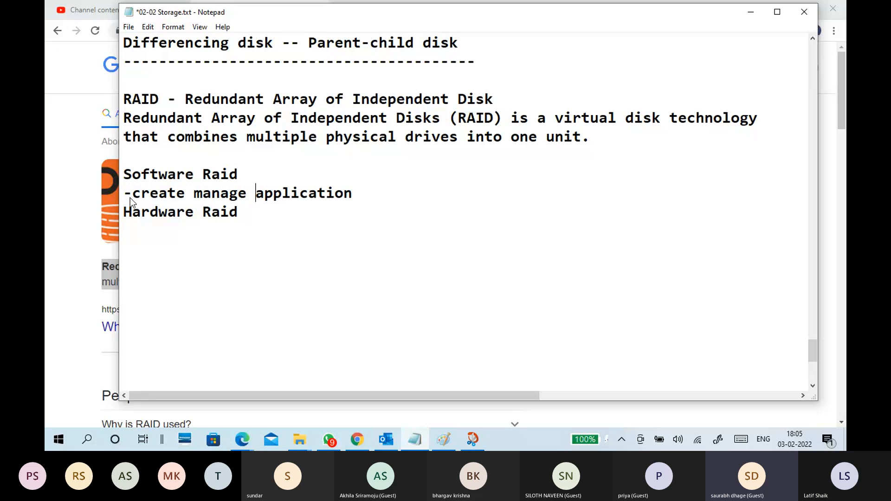
type("d leve")
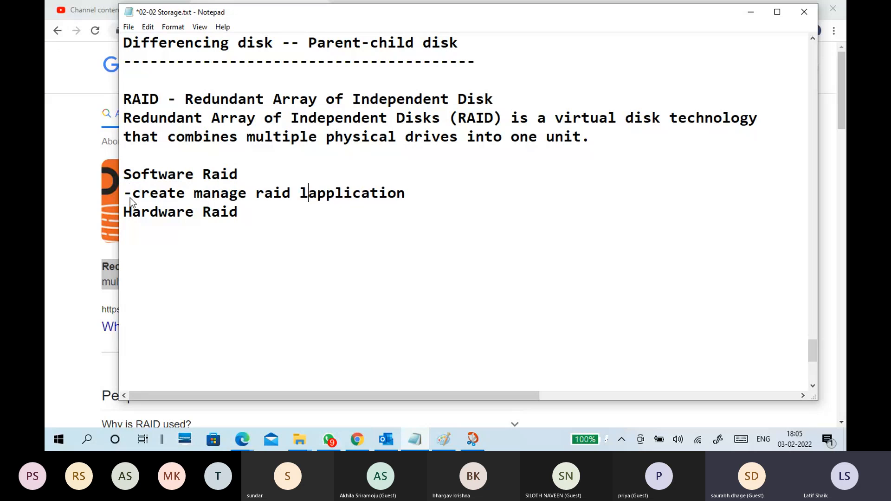
type("l using")
key("Right")
key("Right")
key("Right")
key("Right")
key("Right")
key("Right")
key("Right")
key("Right")
key("Right")
key("Right")
key("Right")
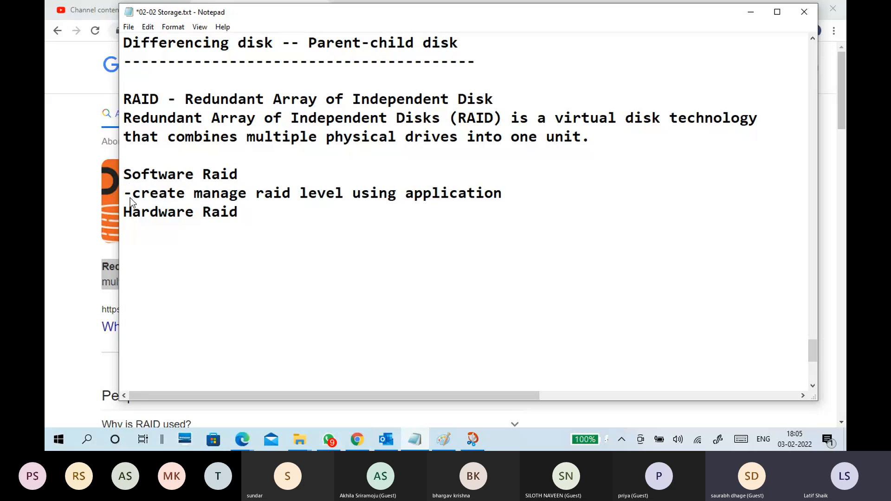
key("Return")
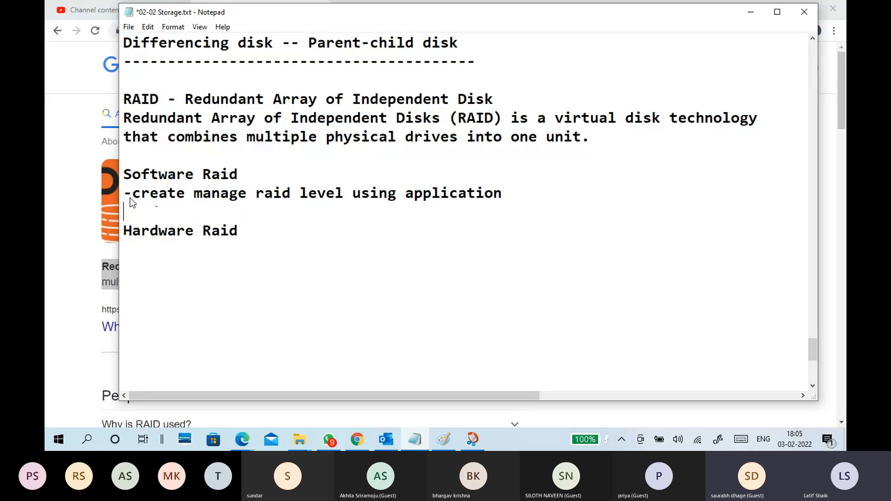
Add the bullet "-a hardware raid controller to manage raid levels" under Hardware Raid and leave a blank line after it.
left_click(196, 262)
left_click(184, 249)
type("-a hardware")
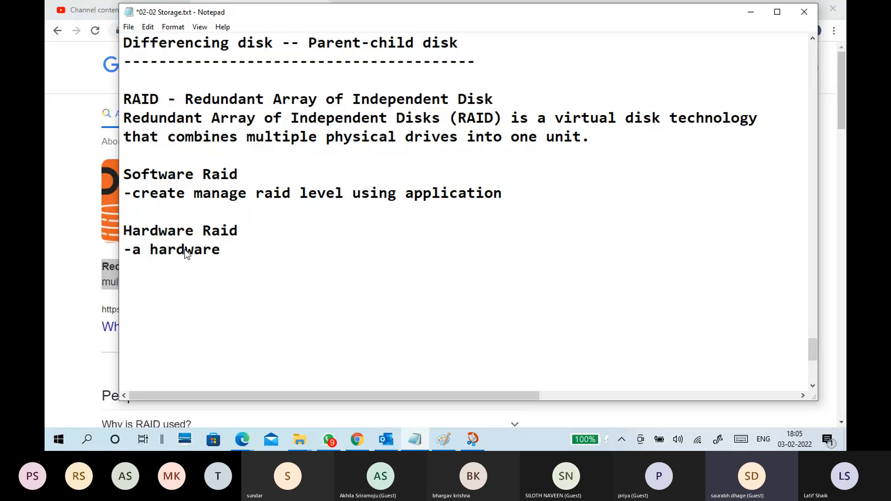
type(" raid controll")
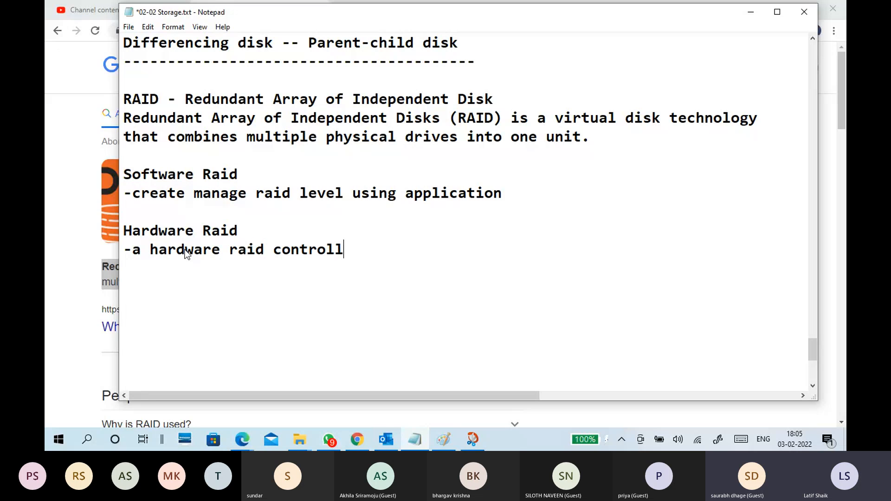
type("er to manag")
type("e rai")
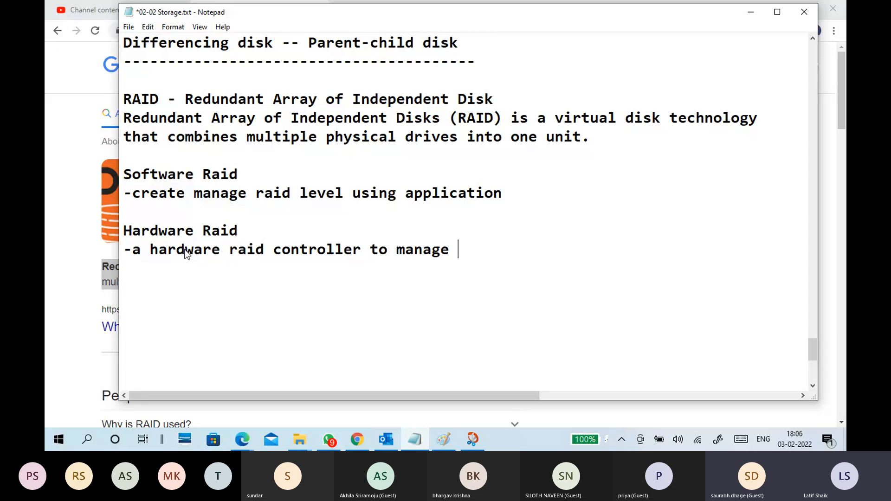
type("d levels")
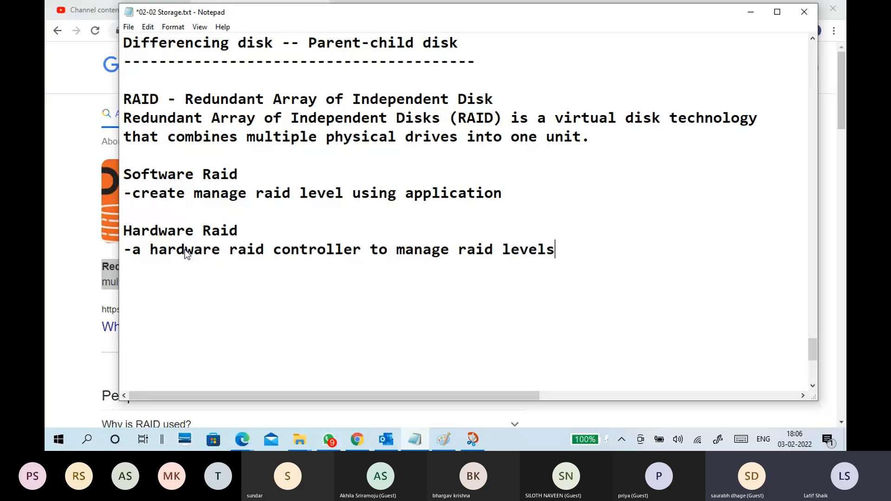
key("BackSpace")
key("Return")
type("e")
key("BackSpace")
type("s")
key("Return")
key("Return")
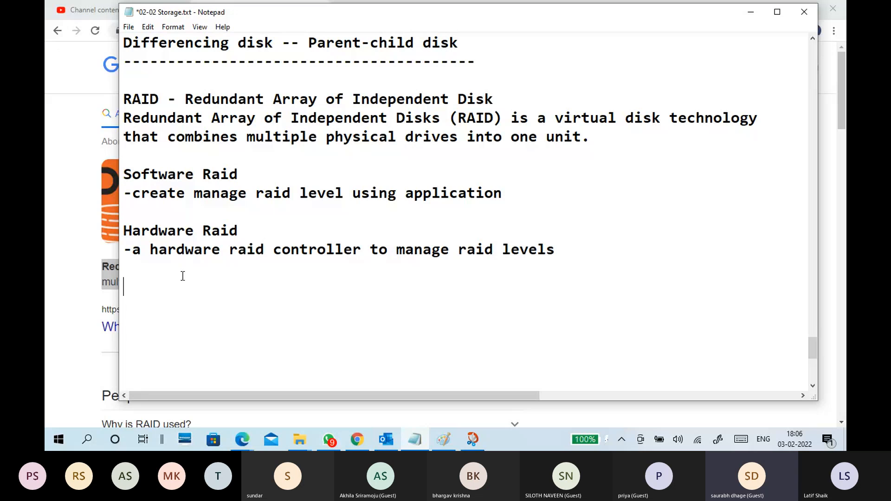
left_click(358, 440)
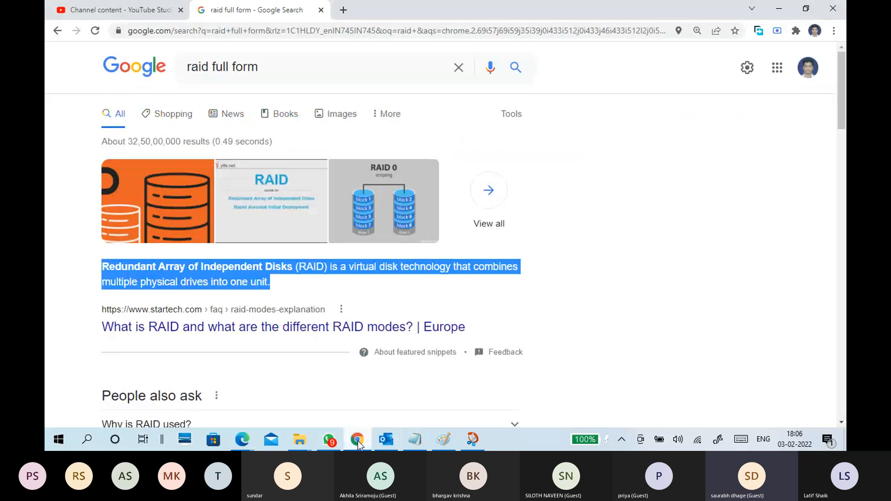
left_click(144, 8)
left_click(229, 15)
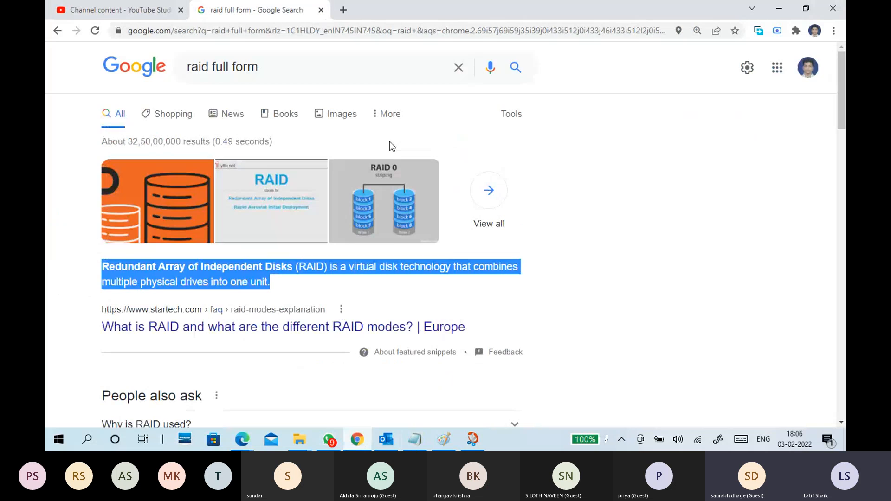
left_click(424, 437)
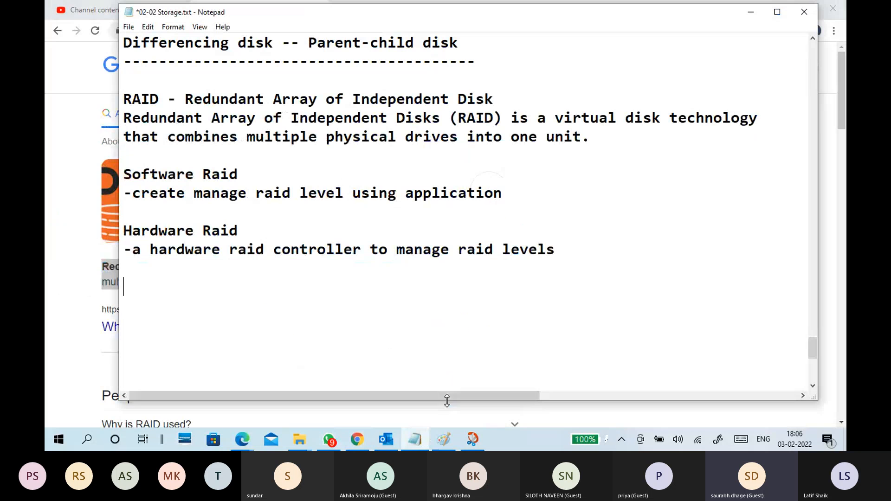
left_click(422, 293)
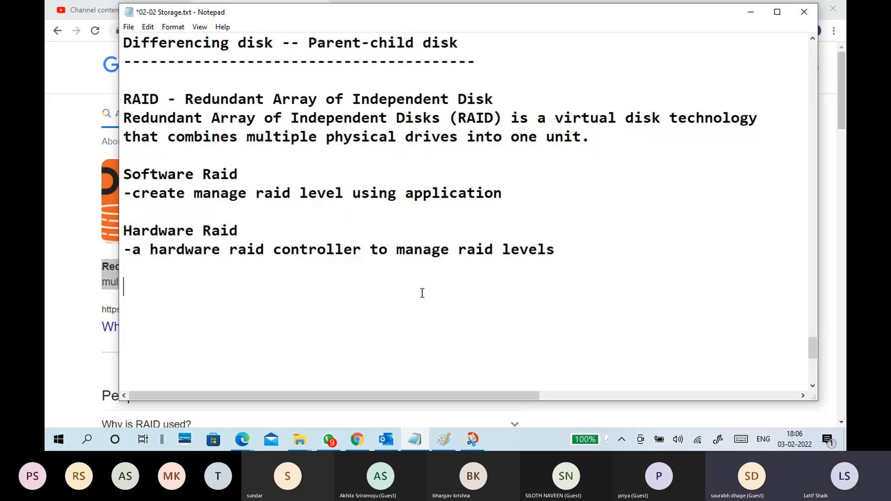
left_click_drag(168, 137, 581, 137)
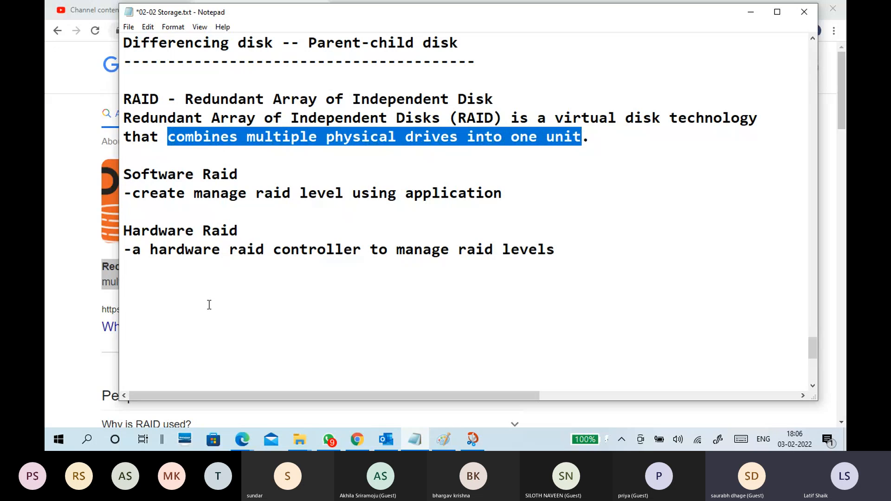
Write the heading "RAID Levels:" below the Hardware Raid bullet, followed by a blank line.
left_click(200, 282)
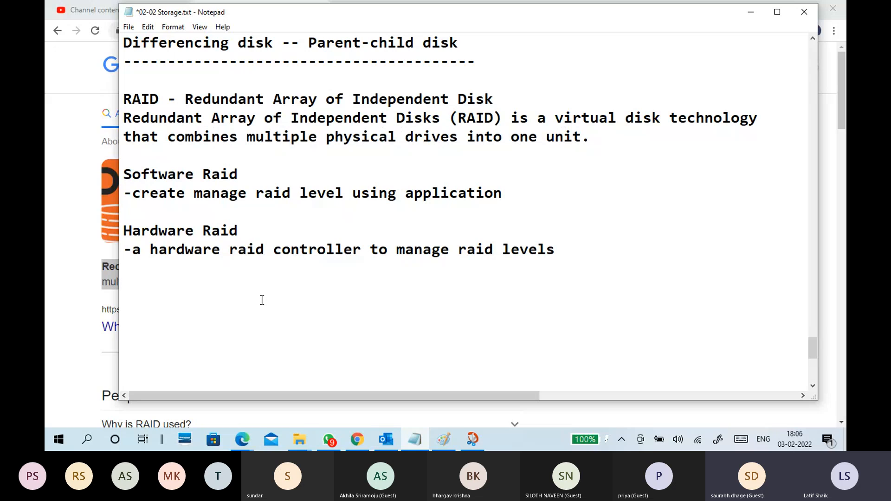
type("RAID Level")
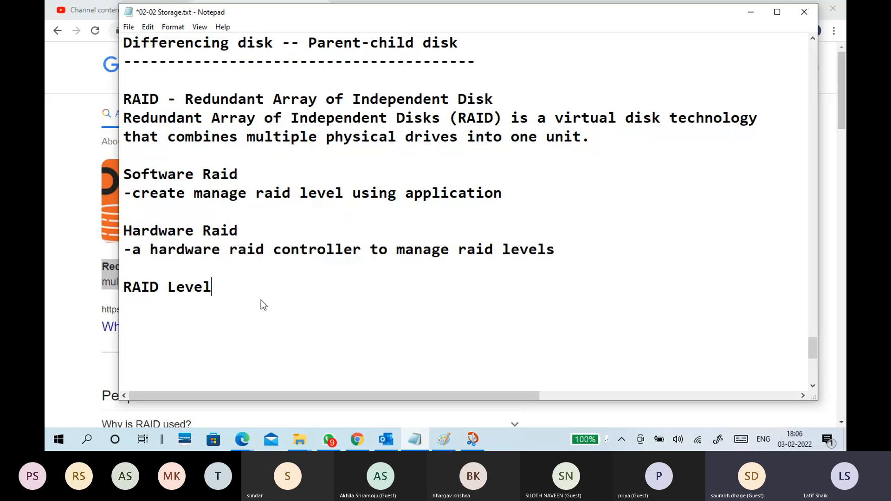
type("s:")
key("Return")
key("Return")
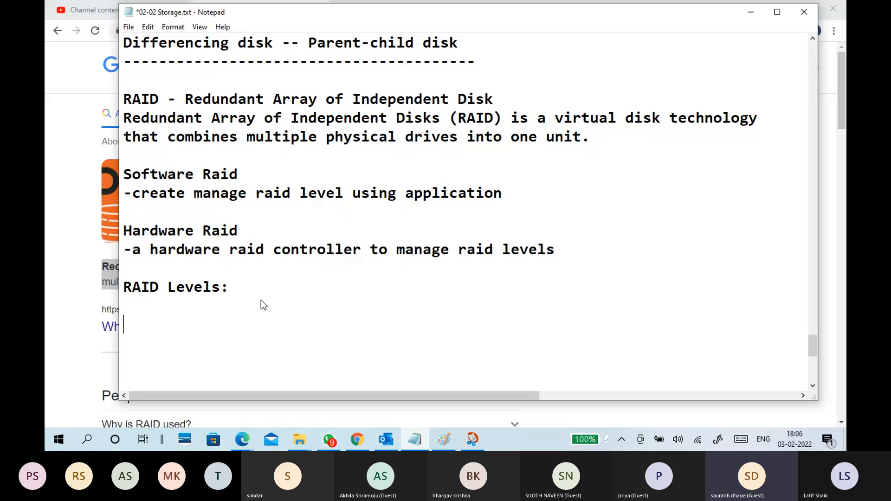
List RAID 0, RAID 1, RAID 5 and RAID 6 on separate lines under the RAID Levels heading.
type("RAID 0")
key("Return")
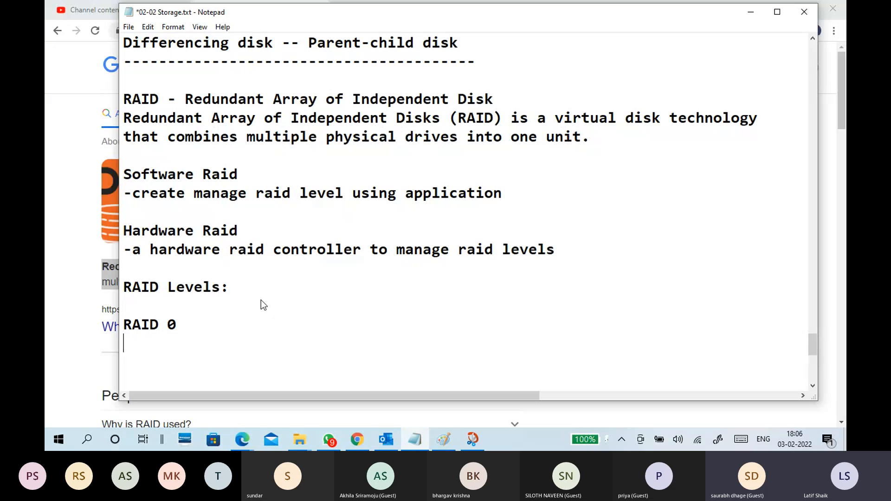
type("RAID 1")
key("Return")
type("RAAID")
key("BackSpace")
key("BackSpace")
key("BackSpace")
key("BackSpace")
type("ID 5")
key("Return")
type("R")
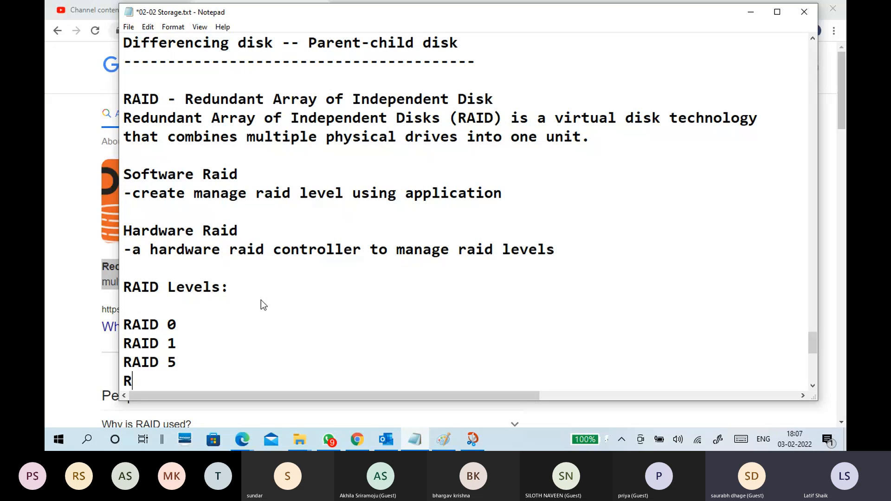
type("AID 6")
key("Return")
Add RAID 10 and RAID 50 as separate lines at the end of the RAID levels list.
type("RIAD")
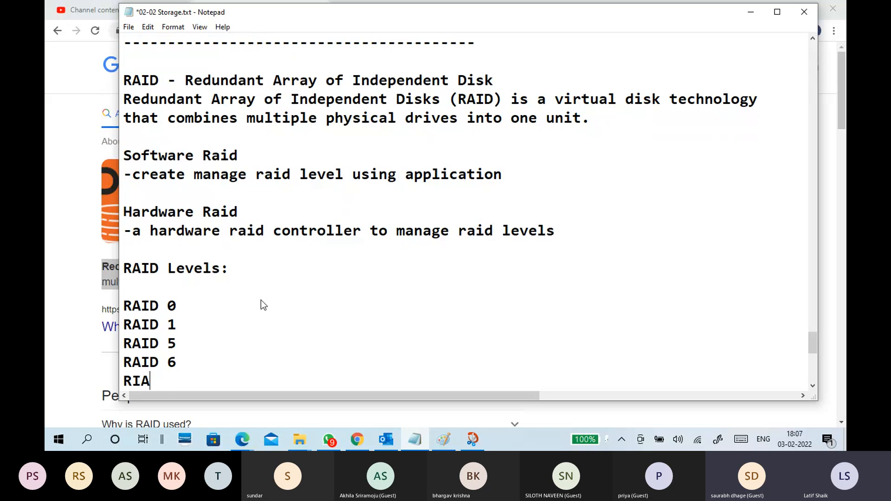
key("BackSpace")
key("BackSpace")
key("BackSpace")
type("AID 10")
key("Return")
type("RAID ")
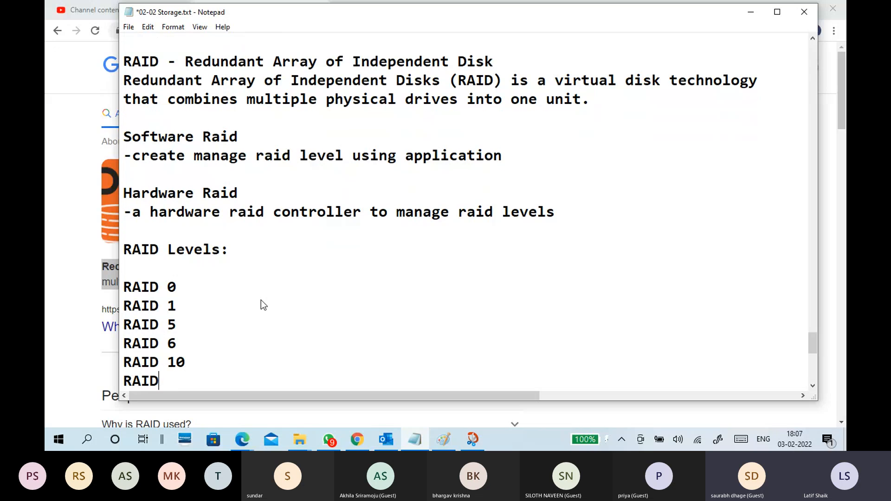
type("50")
Insert a blank line between RAID 6 and RAID 10 to separate the two groups of levels.
key("Up")
key("Up")
key("Down")
key("Down")
key("Left")
key("Left")
key("Up")
key("Left")
key("Left")
key("Left")
key("Left")
key("Up")
key("Down")
key("Return")
scroll(261, 300, "down", 2)
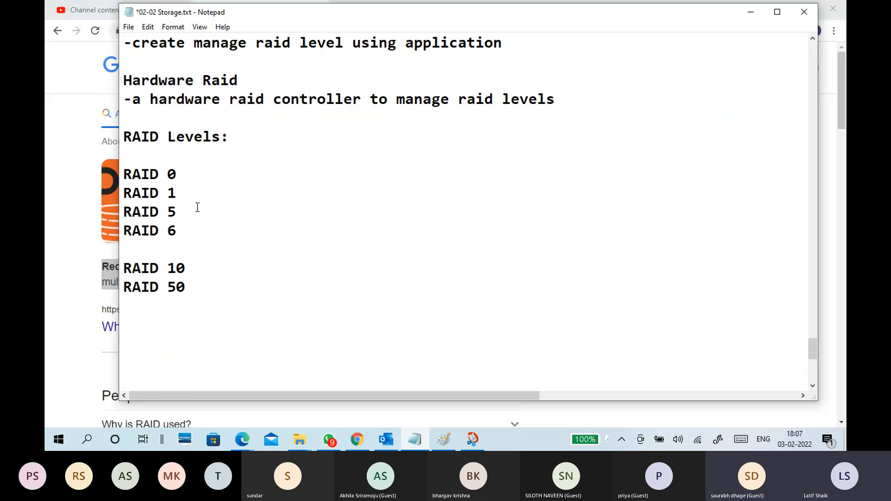
Copy the RAID 0, RAID 1 and RAID 5 lines and paste them below RAID 50.
left_click_drag(198, 207, 112, 169)
left_click(207, 182)
left_click_drag(196, 204, 121, 171)
key("ctrl+c")
scroll(197, 206, "down", 2)
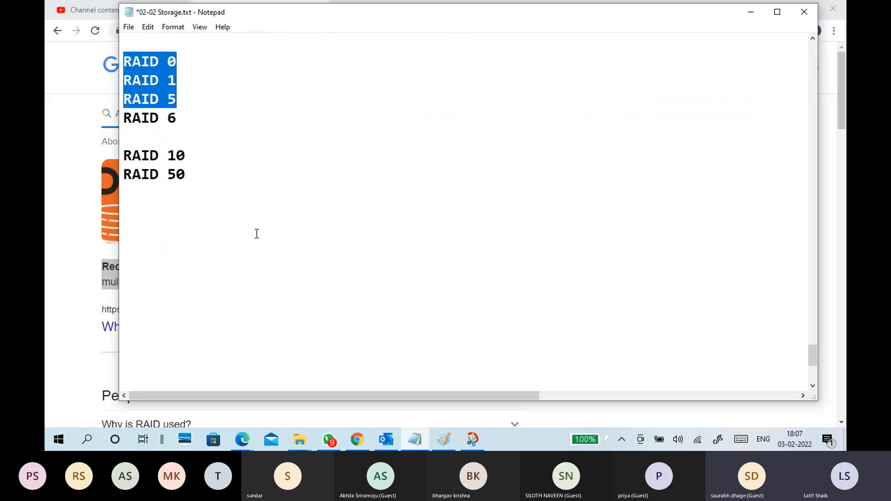
left_click(212, 226)
key("ctrl+v")
left_click(213, 232)
In the original levels list, append "- Stipped" to RAID 0 and "- Mirror" to RAID 1.
left_click(203, 66)
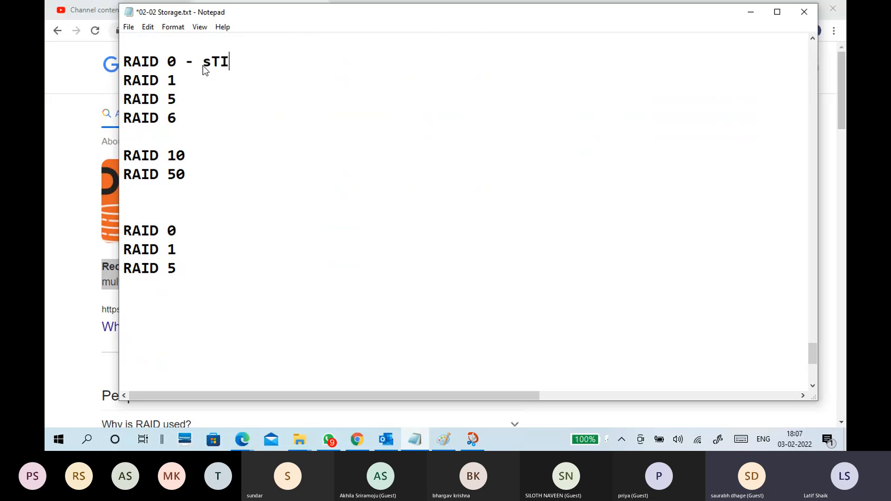
type("- Stipped")
key("Down")
type("- Mirror")
key("Down")
key("Down")
key("Down")
key("Down")
key("Down")
key("Down")
key("Down")
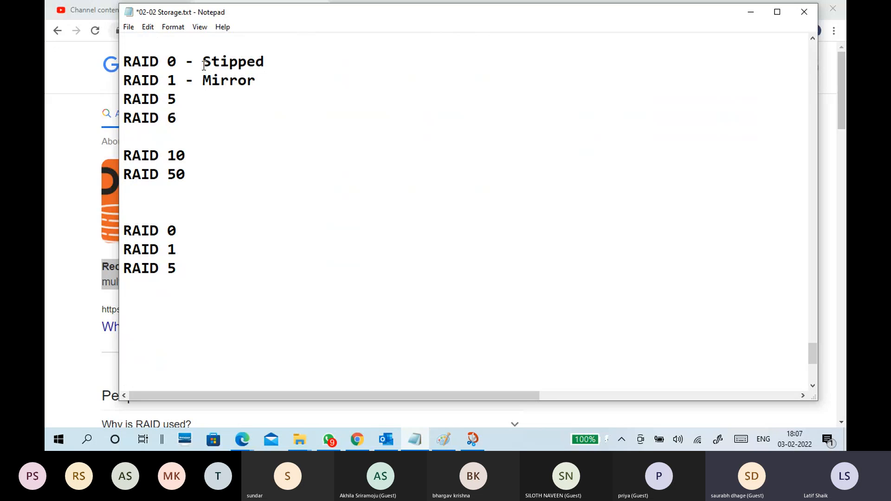
Space out the pasted RAID 0, RAID 1 and RAID 5 lines with two blank lines between them.
left_click(182, 235)
scroll(200, 233, "down", 2)
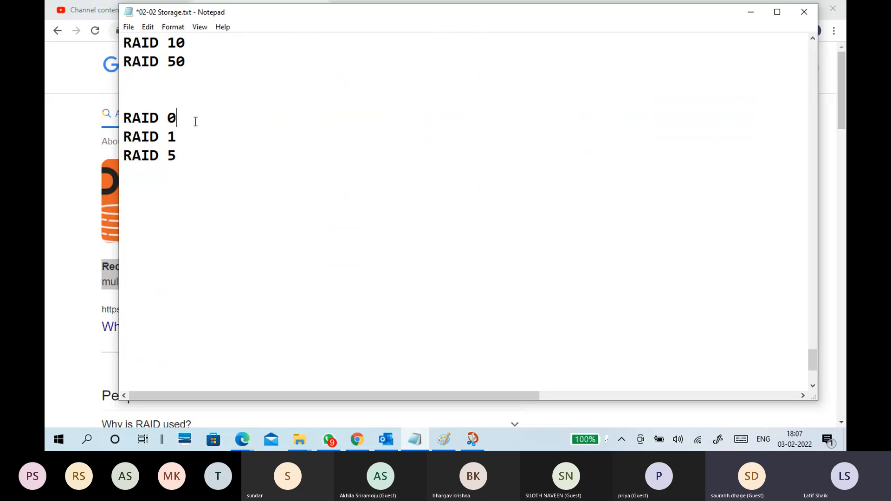
key("Return")
key("Return")
left_click(211, 165)
key("Return")
key("Return")
Add "RAID 6" below the pasted RAID 5 line and return to the space under the pasted RAID 0.
left_click(191, 278)
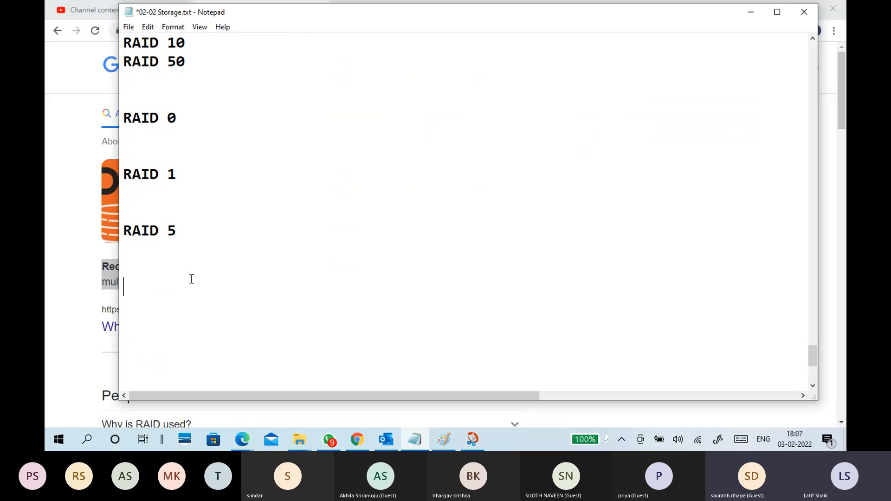
type("Raid")
key("BackSpace")
key("BackSpace")
key("BackSpace")
type("AID")
left_click(191, 143)
Switch to the Microsoft Teams meeting and look through its participant list.
left_click(442, 438)
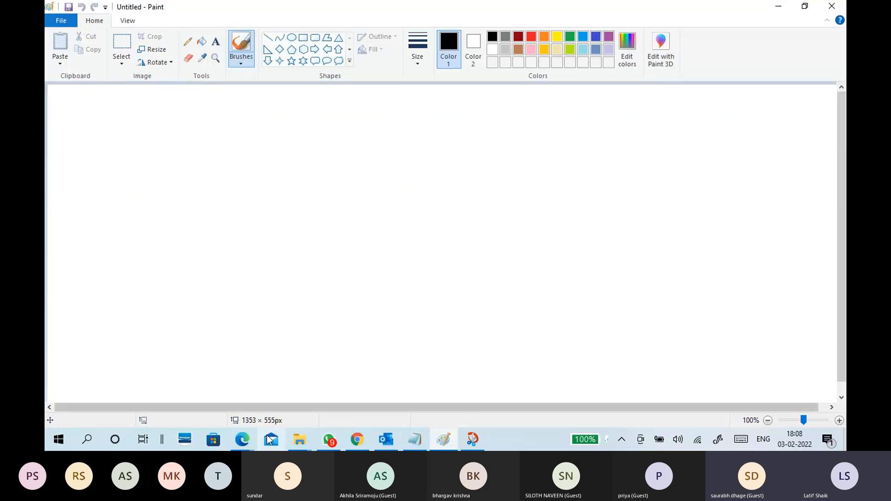
left_click(241, 439)
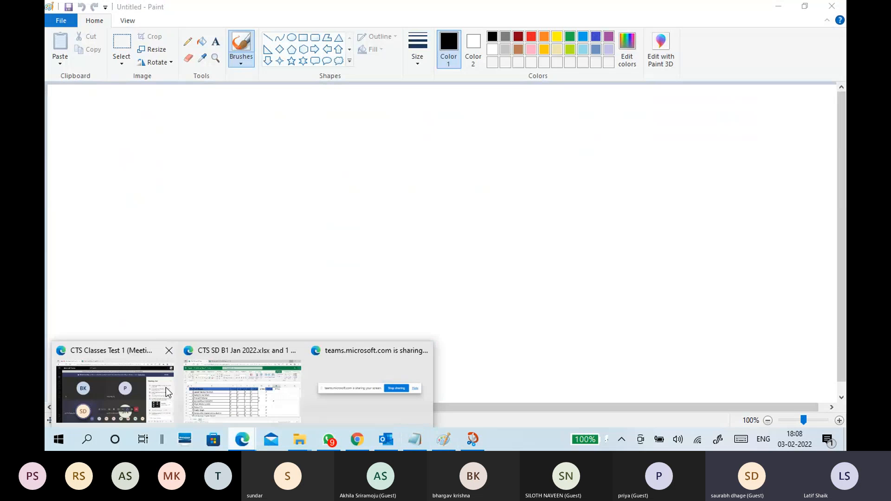
left_click(166, 388)
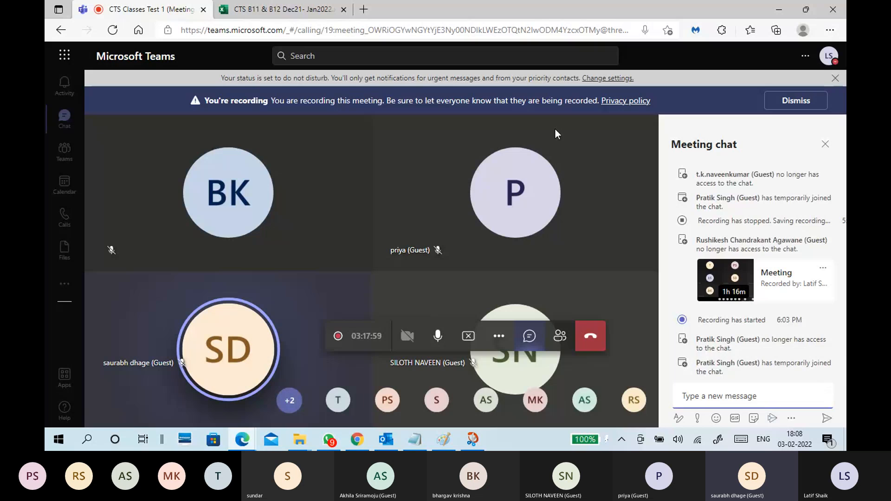
left_click(560, 335)
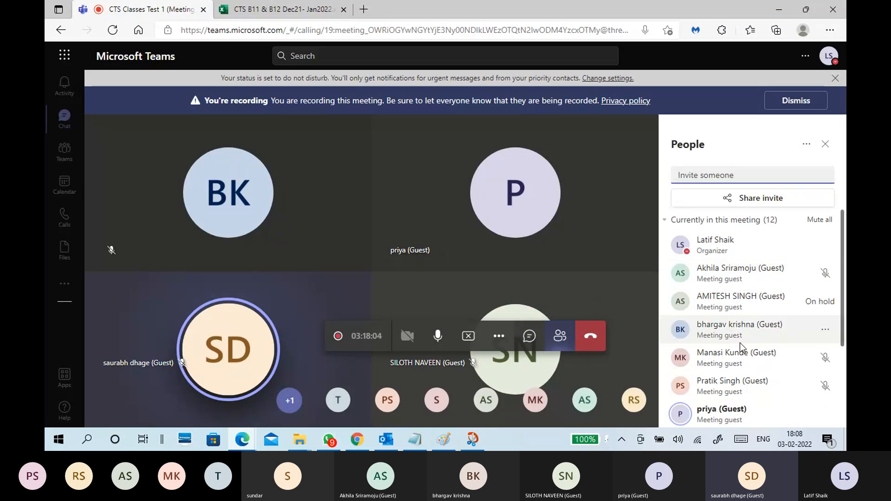
scroll(741, 346, "down", 3)
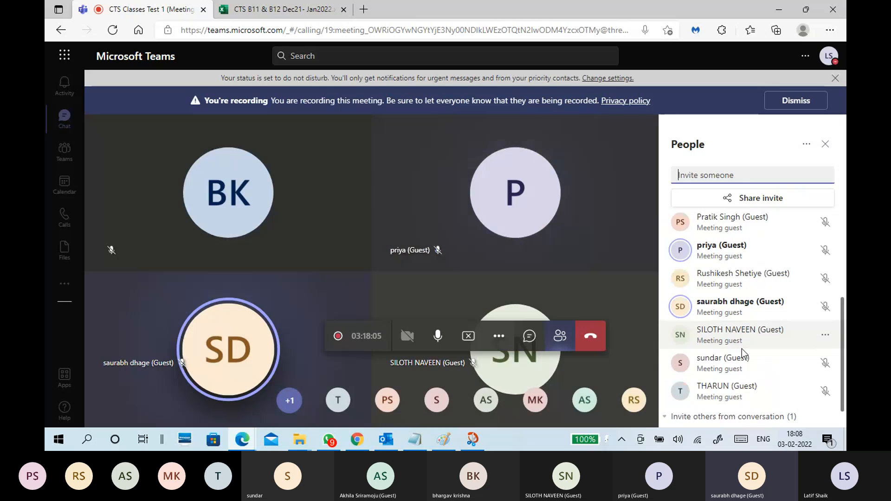
scroll(742, 348, "down", 1)
left_click(825, 144)
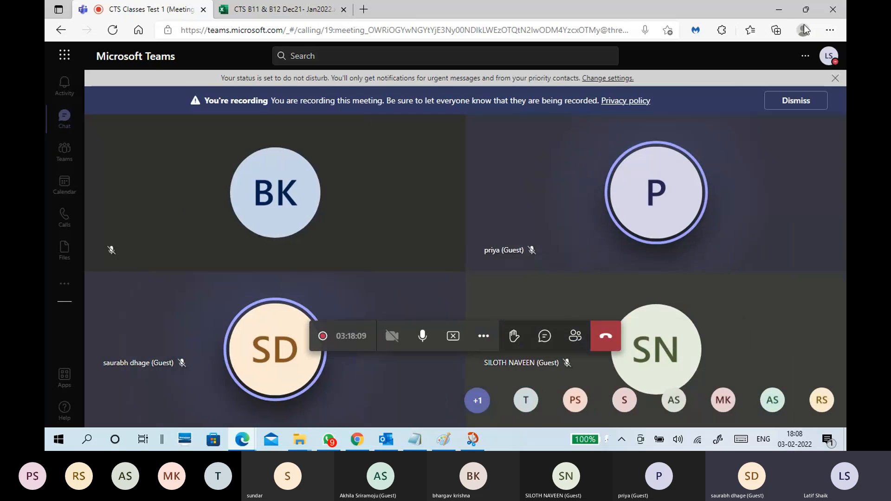
left_click(783, 10)
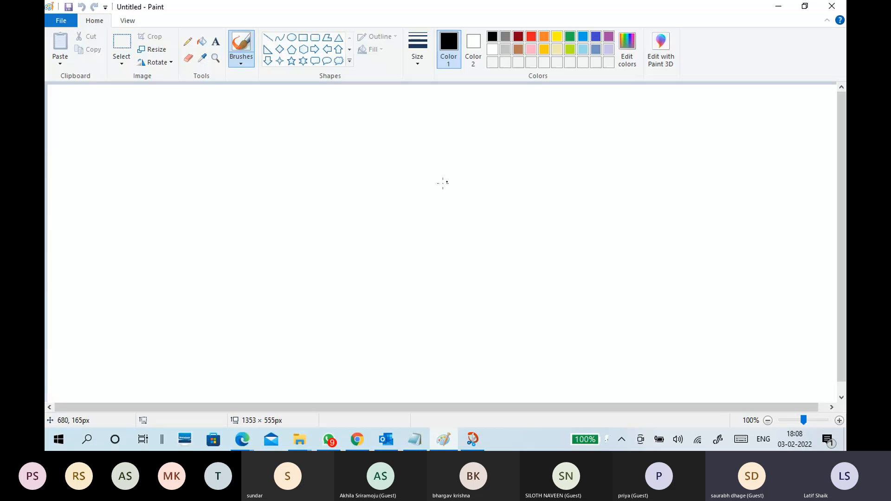
Minimize the open windows, then launch VMware Workstation from the desktop and show its library sidebar.
left_click(777, 6)
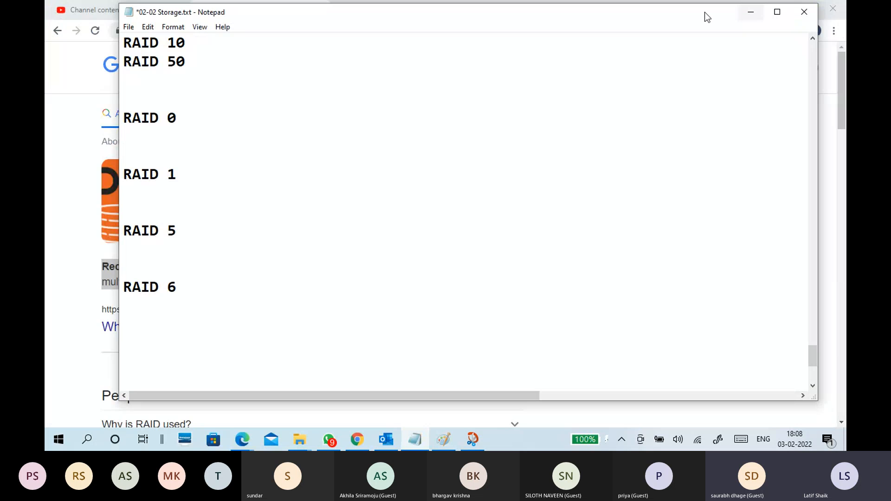
left_click(738, 16)
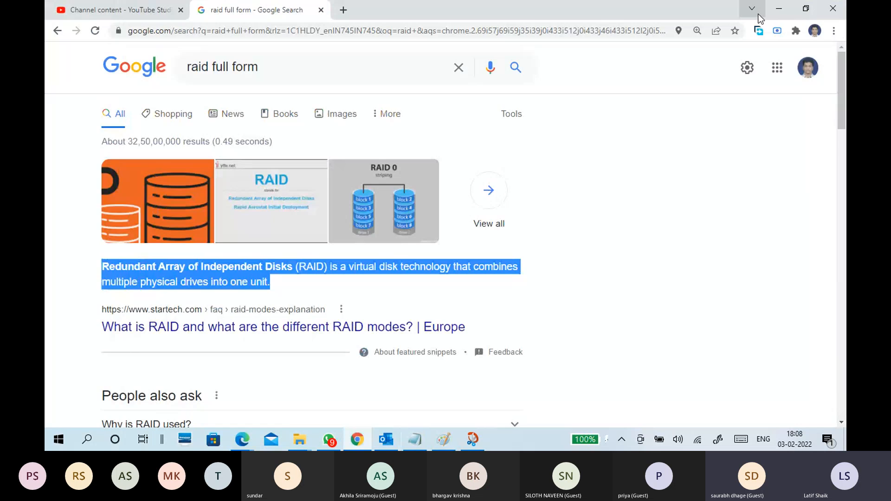
left_click(778, 8)
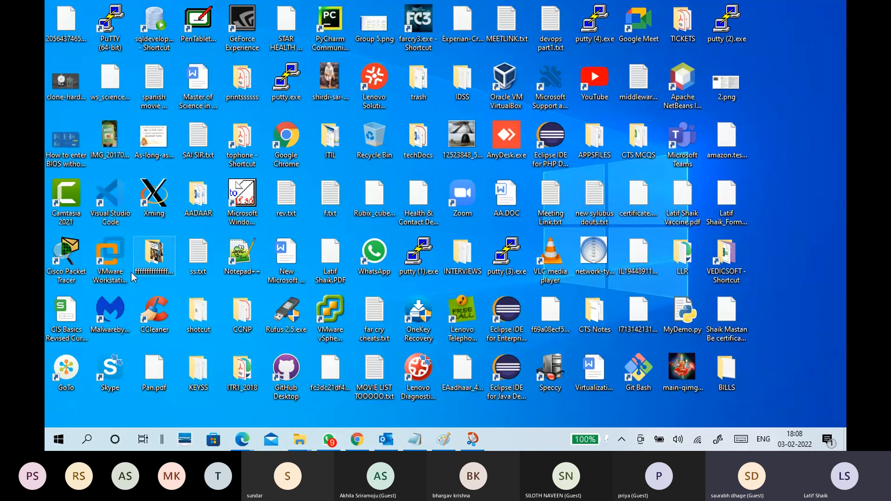
left_click(119, 271)
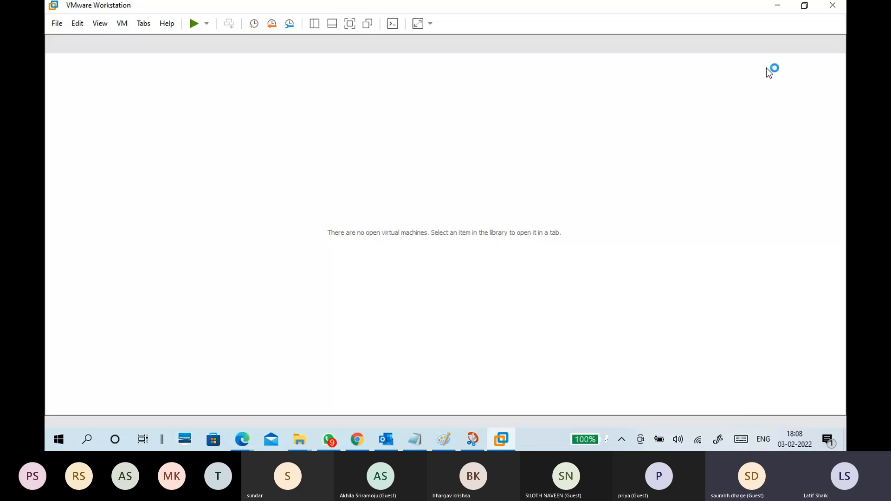
left_click(314, 24)
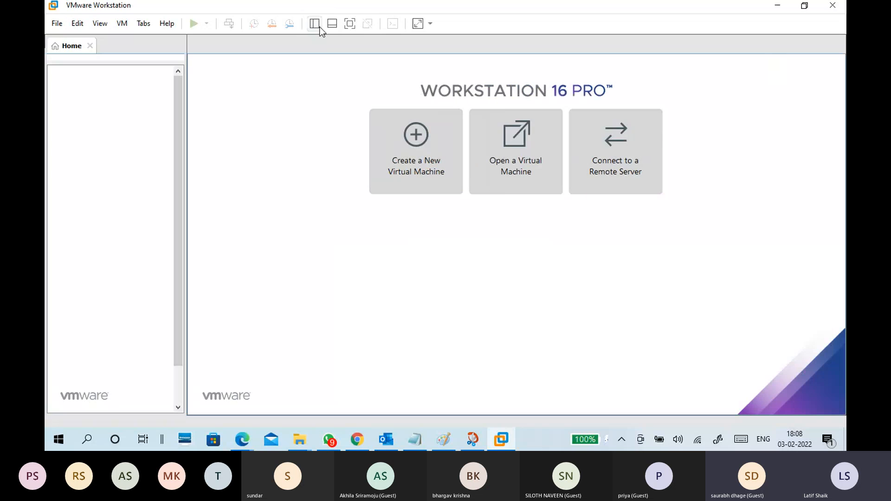
Open the CTS7-WINS1 virtual machine and review the settings of its Hard Disk 3 and its 160 GB hard disk.
scroll(182, 289, "down", 2)
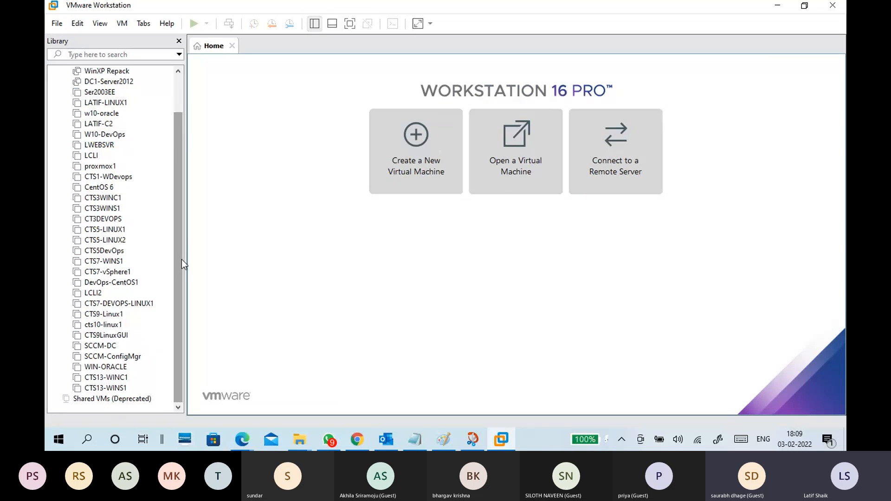
left_click(117, 266)
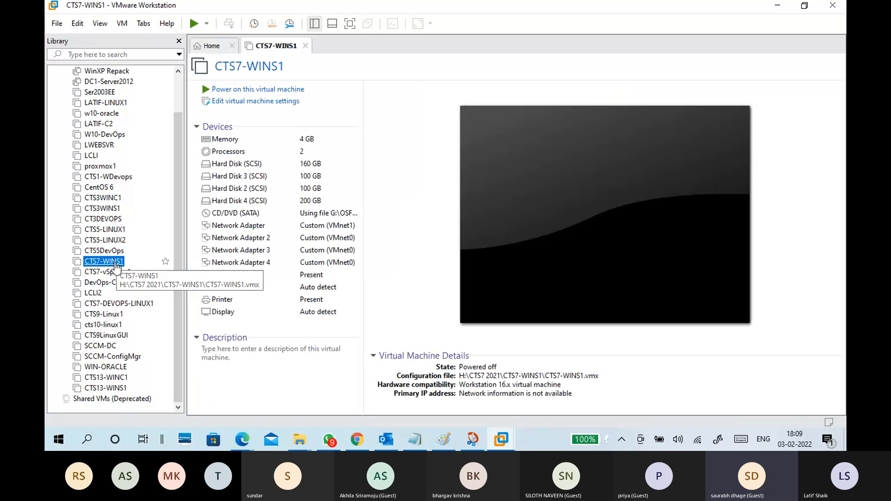
left_click(268, 178)
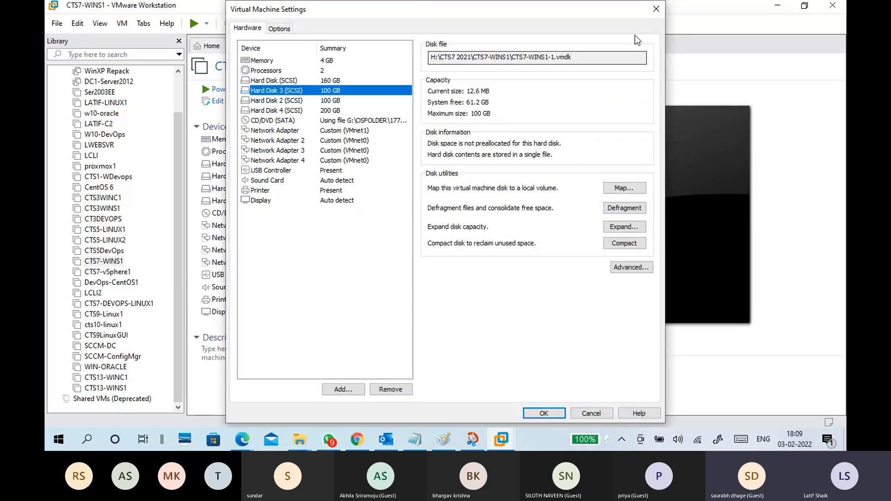
left_click(656, 9)
left_click(239, 164)
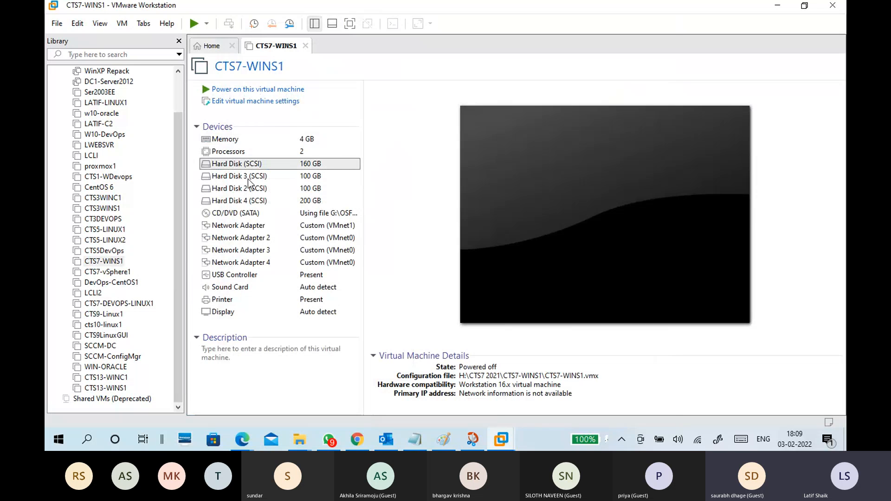
left_click(658, 10)
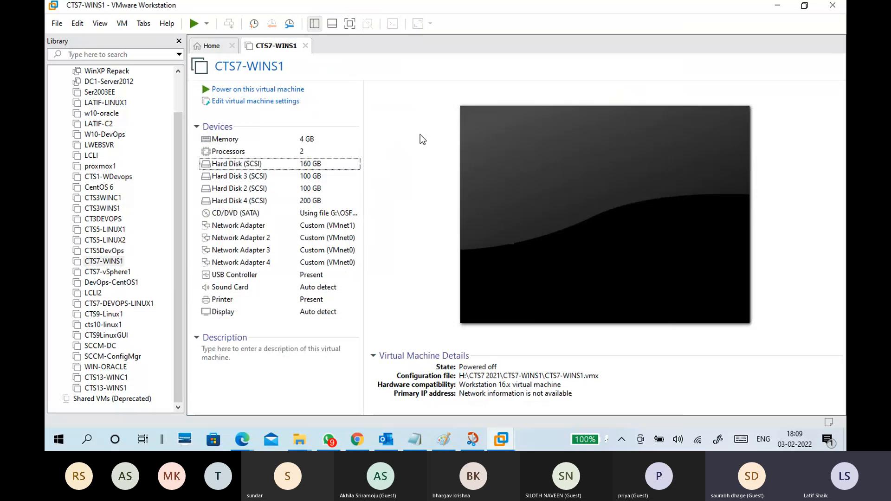
Step through adding a new 60 GB virtual disk to CTS7-WINS1, stored as a single file, and cancel without saving any settings.
left_click(304, 103)
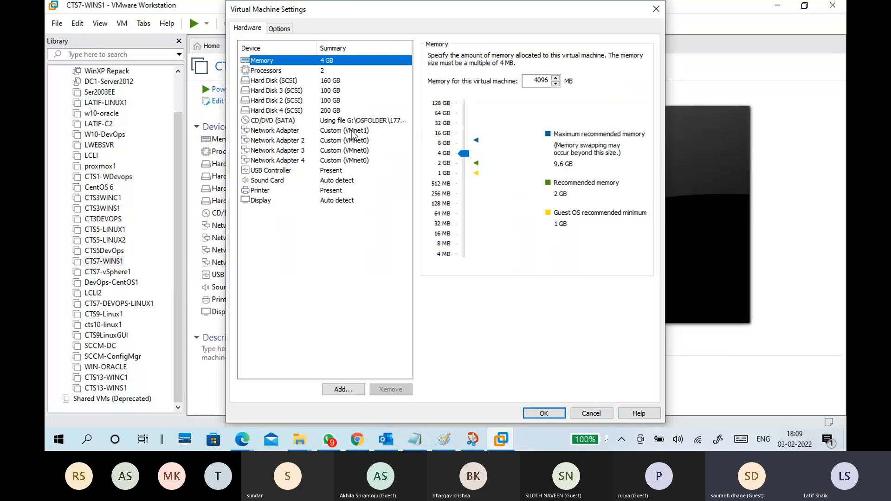
left_click(354, 389)
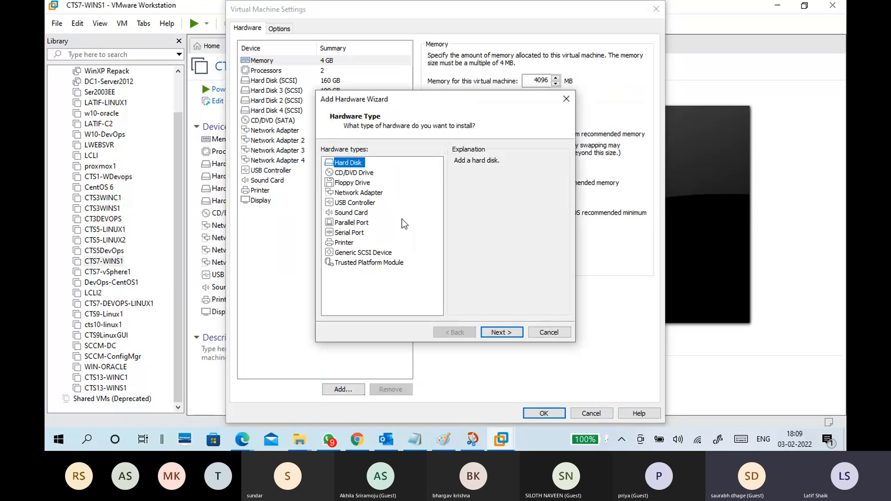
left_click(492, 332)
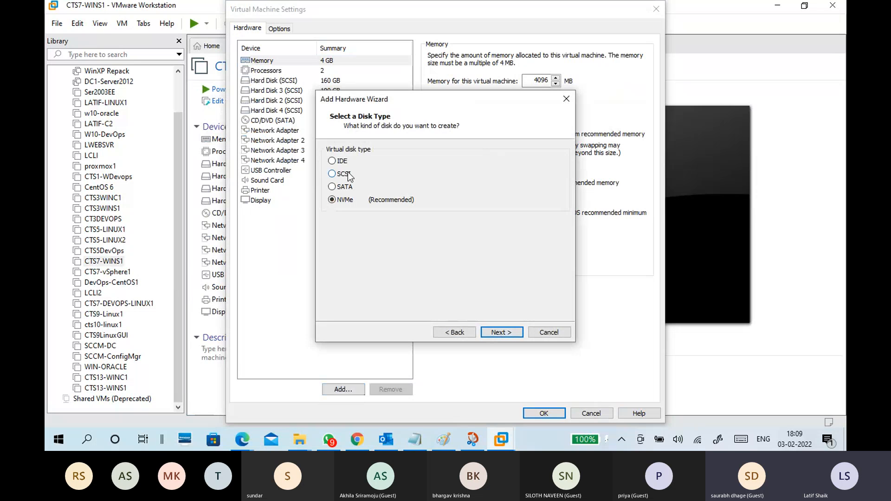
left_click(501, 333)
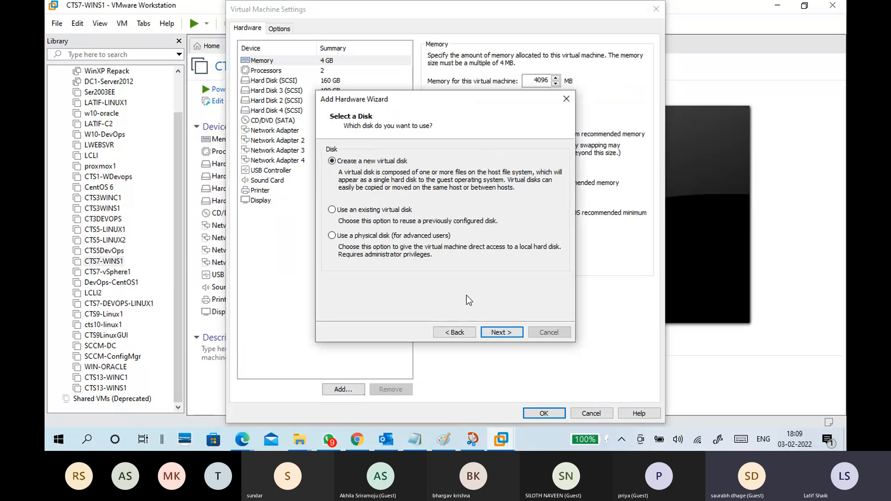
left_click(497, 333)
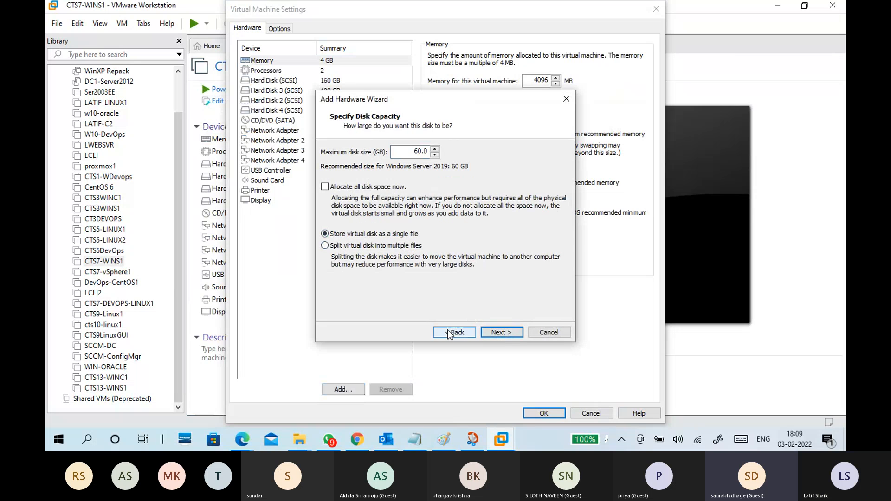
double_click(414, 151)
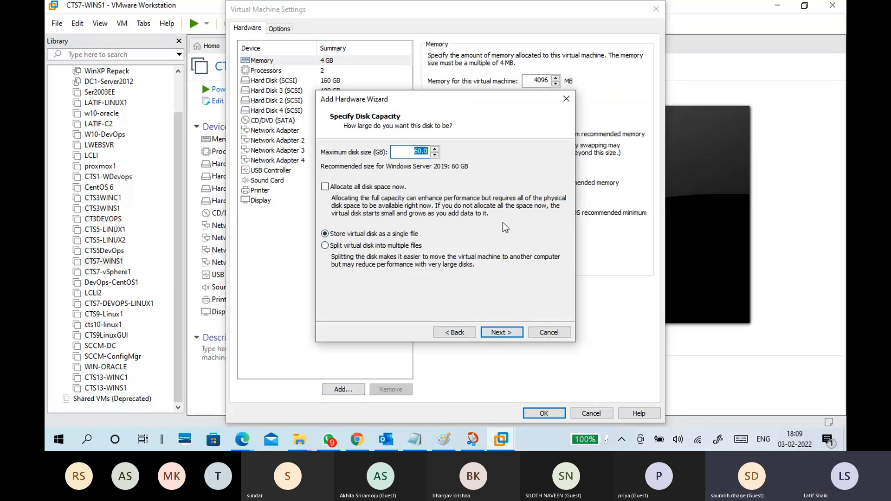
left_click(500, 333)
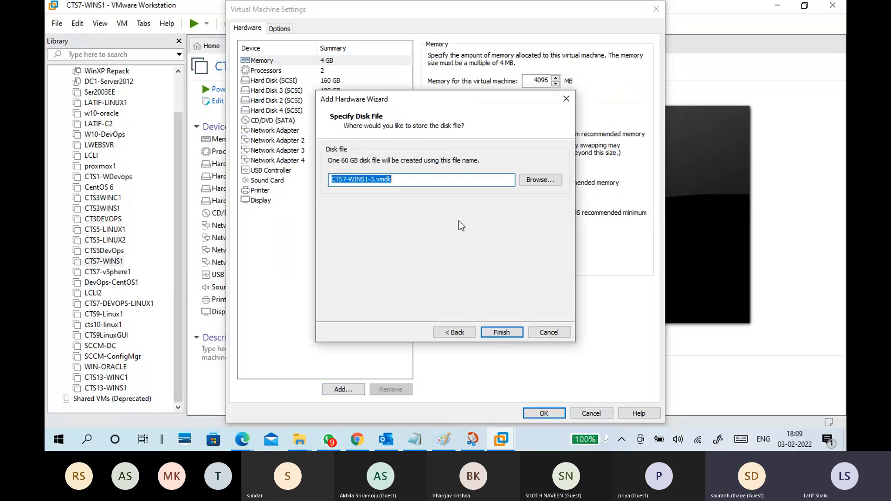
left_click(548, 333)
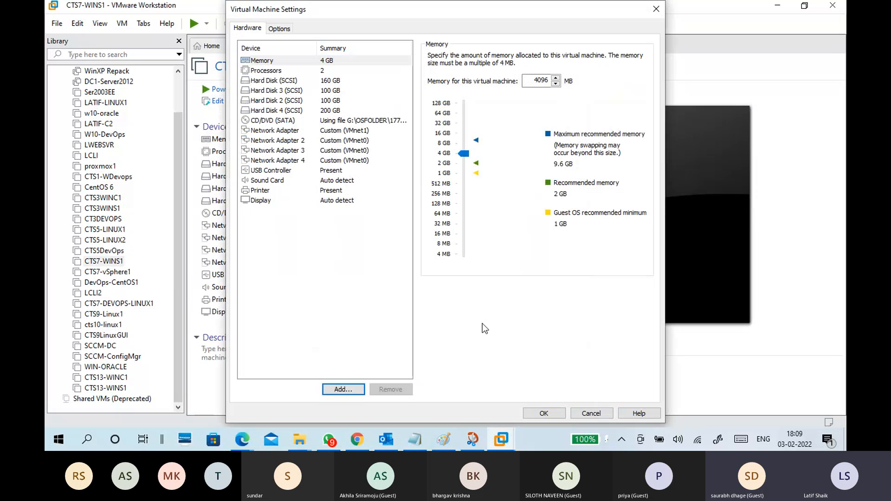
left_click(591, 413)
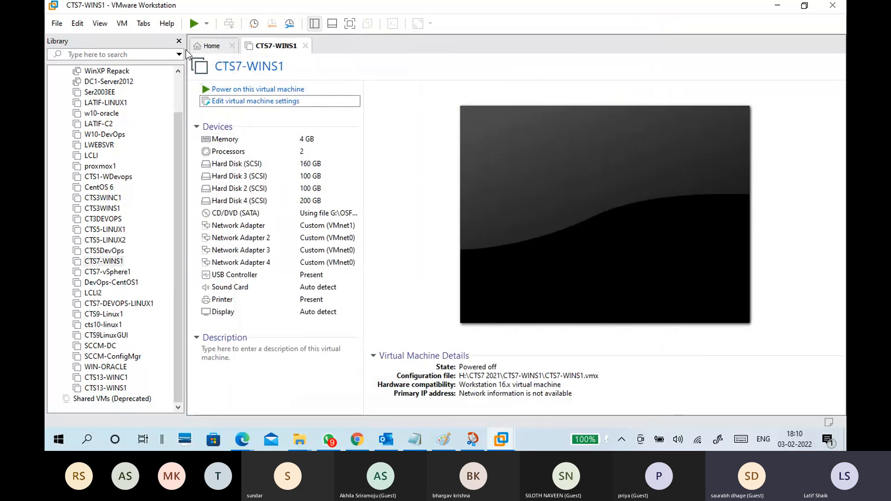
Hide the library sidebar and power on the CTS7-WINS1 virtual machine.
left_click(179, 41)
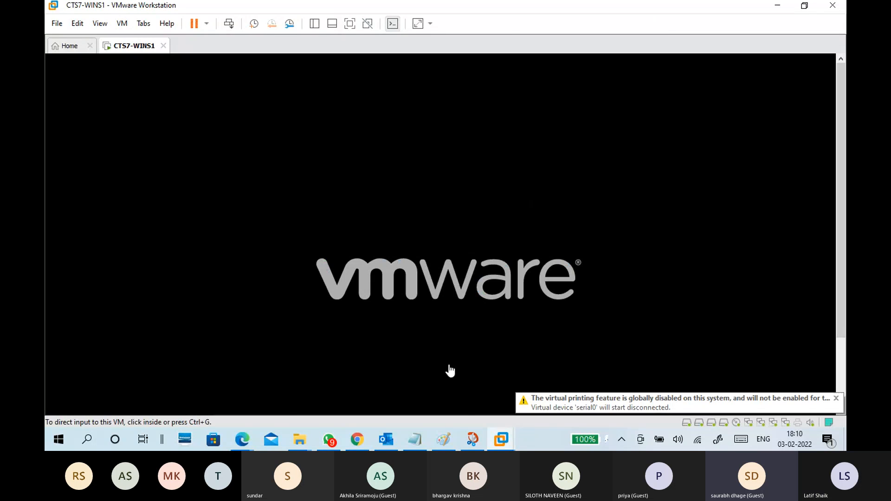
Switch to Paint and draw a small black rectangle near the canvas's upper-left corner to represent a disk.
left_click(444, 439)
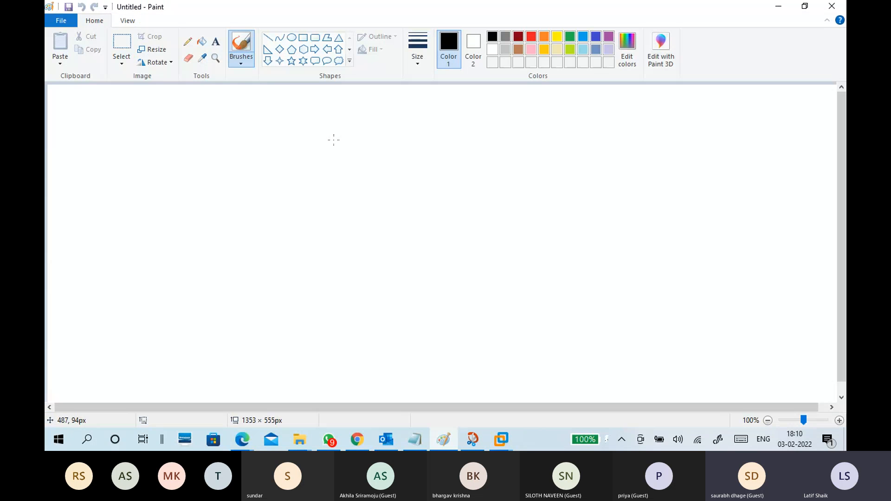
left_click(303, 39)
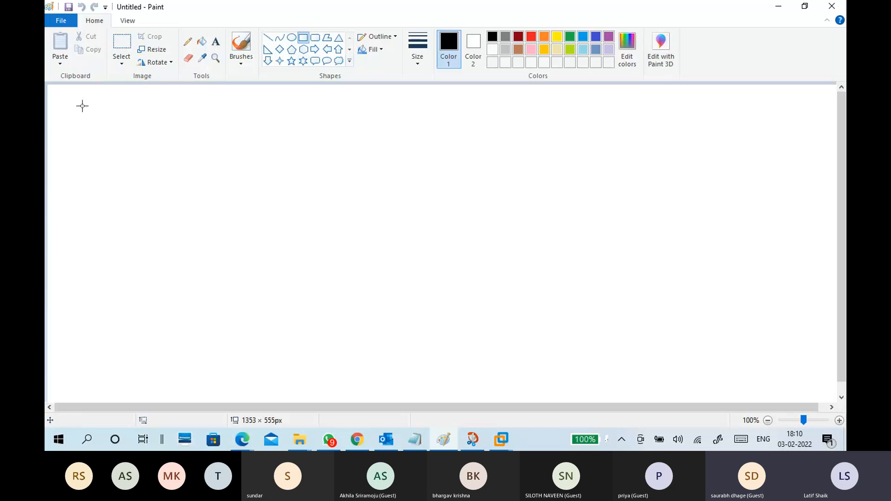
left_click_drag(79, 102, 141, 127)
left_click(157, 139)
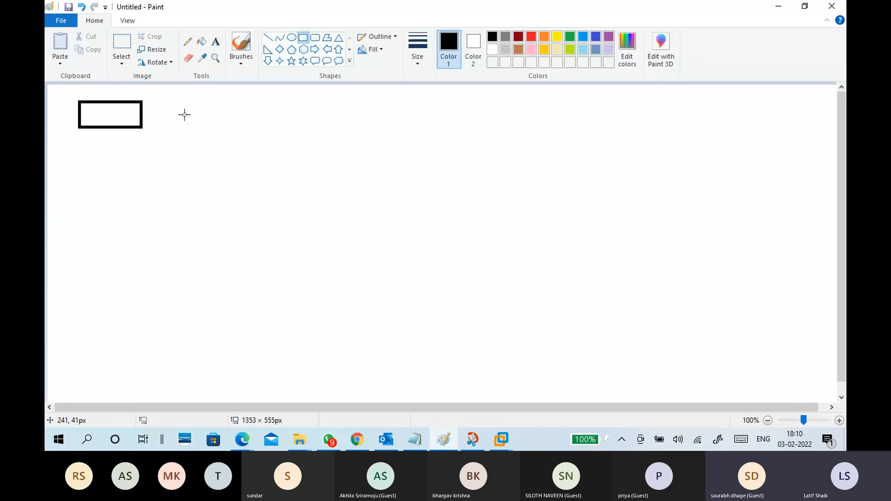
Handwrite "1T" inside the rectangle and the drive label "D:" just above it with the brush.
left_click(238, 56)
left_click(171, 82)
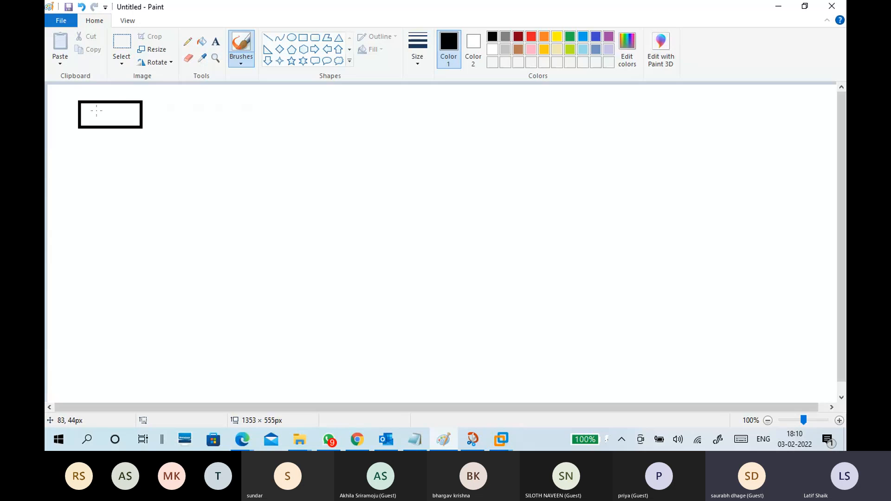
mouse_move(96, 110)
left_mouse_down()
mouse_move(94, 125)
mouse_move(114, 119)
left_mouse_up()
key("ctrl+z")
key("ctrl+z")
key("ctrl+z")
key("ctrl+z")
key("ctrl+z")
mouse_move(97, 112)
left_mouse_down()
mouse_move(99, 121)
mouse_move(111, 118)
mouse_move(74, 98)
mouse_move(79, 88)
mouse_move(78, 97)
left_mouse_up()
left_click(86, 91)
left_click(87, 95)
Draw a second rectangle of about 110 × 53 px below the first, labelled "E" beside it and "1T" inside.
left_click(303, 38)
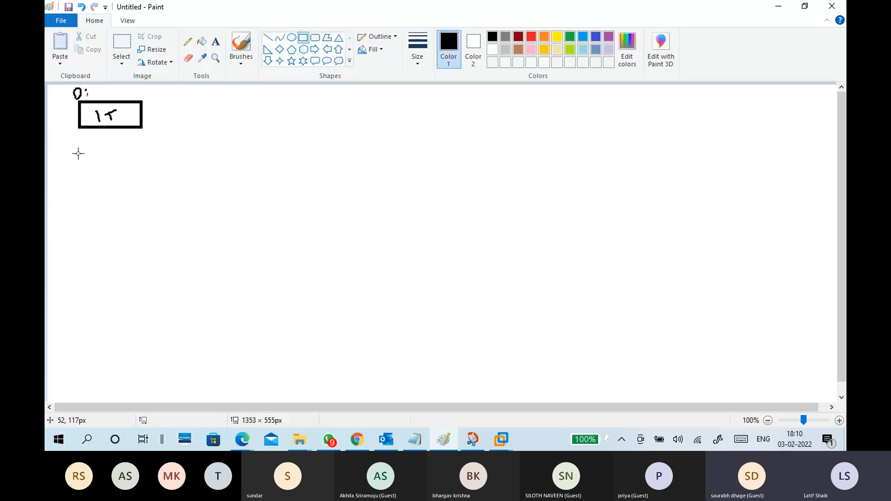
left_click_drag(77, 134, 143, 166)
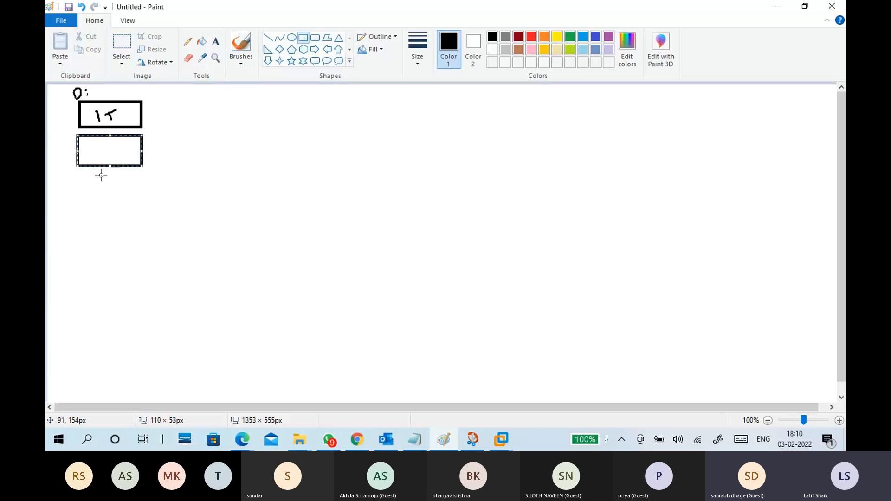
left_click(241, 58)
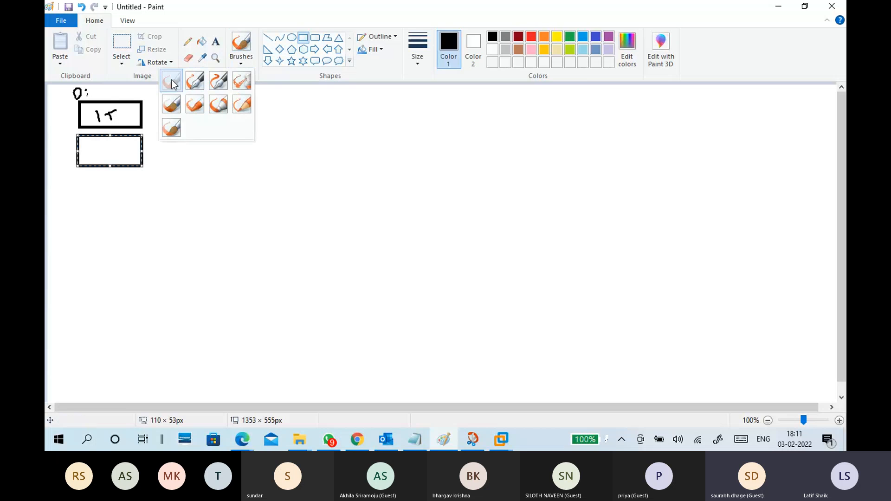
left_click(171, 80)
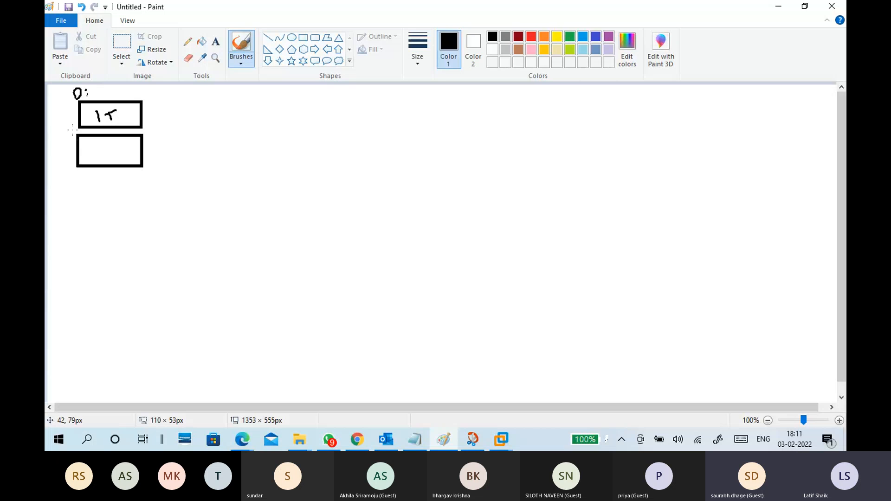
mouse_move(64, 139)
left_mouse_down()
mouse_move(103, 161)
mouse_move(114, 147)
left_mouse_up()
Add a check mark and a circle around 1T in the D: rectangle, undo the recent strokes, and rewrite "1T" in the E rectangle.
mouse_move(126, 108)
left_mouse_down()
mouse_move(133, 116)
mouse_move(142, 103)
left_mouse_up()
mouse_move(116, 109)
left_mouse_down()
mouse_move(83, 115)
mouse_move(104, 126)
mouse_move(124, 109)
left_mouse_up()
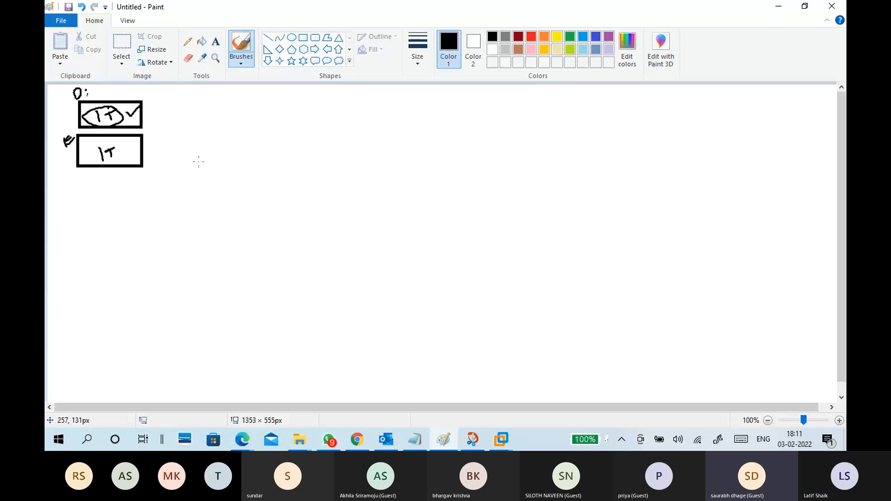
key("ctrl+z")
key("ctrl+z")
key("ctrl+z")
key("ctrl+z")
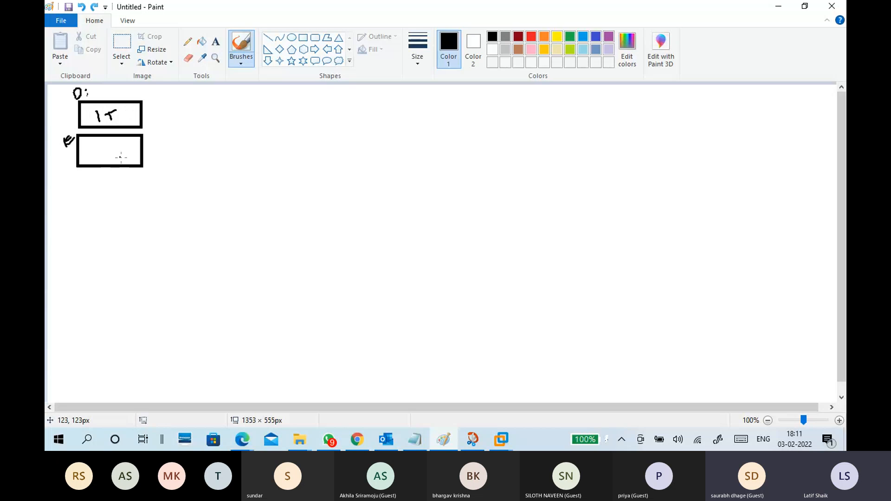
mouse_move(95, 143)
left_mouse_down()
mouse_move(100, 160)
mouse_move(116, 142)
left_mouse_up()
Draw two more stacked rectangles below the D: and E pair, leaving a gap under the first pair.
left_click(302, 38)
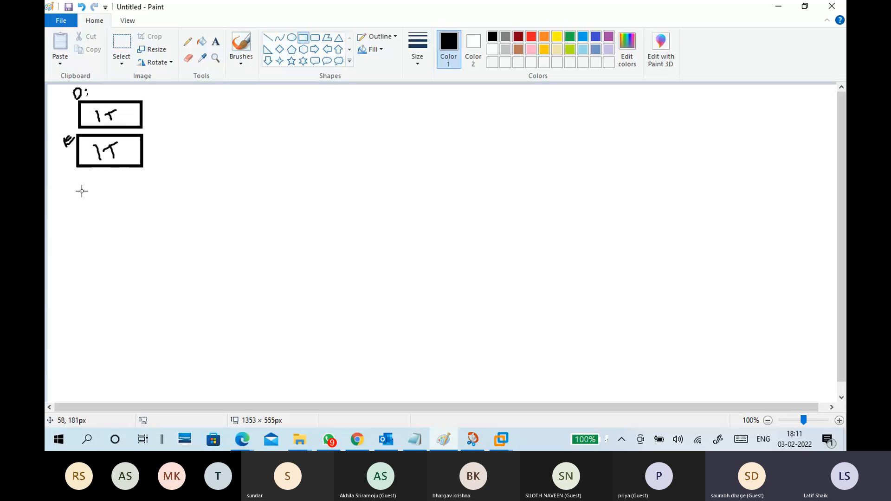
left_click_drag(79, 189, 146, 214)
left_click(128, 229)
left_click_drag(77, 221, 146, 253)
left_click(207, 225)
Handwrite "1T" in each of the two lower rectangles and enclose both in one larger rectangle.
left_click(239, 62)
left_click(176, 85)
mouse_move(98, 199)
left_mouse_down()
mouse_move(111, 209)
mouse_move(119, 195)
left_mouse_up()
mouse_move(98, 232)
left_mouse_down()
mouse_move(108, 244)
mouse_move(114, 230)
left_mouse_up()
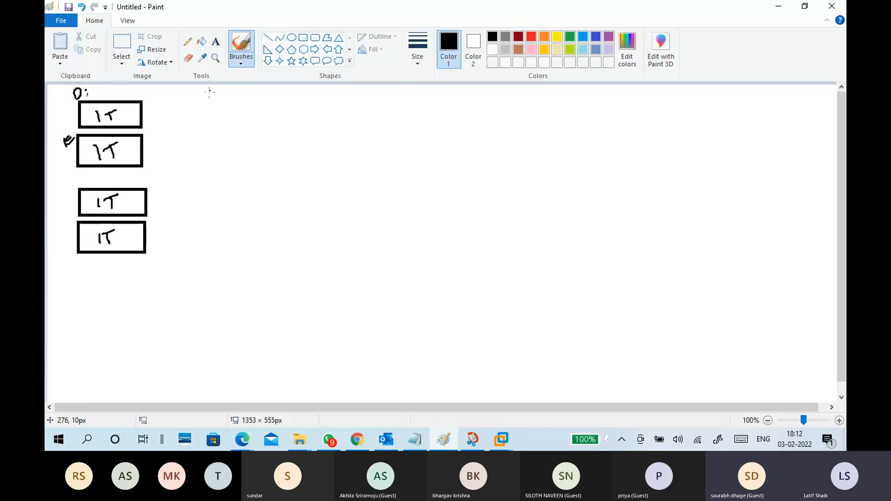
left_click(303, 38)
left_click_drag(74, 185, 151, 257)
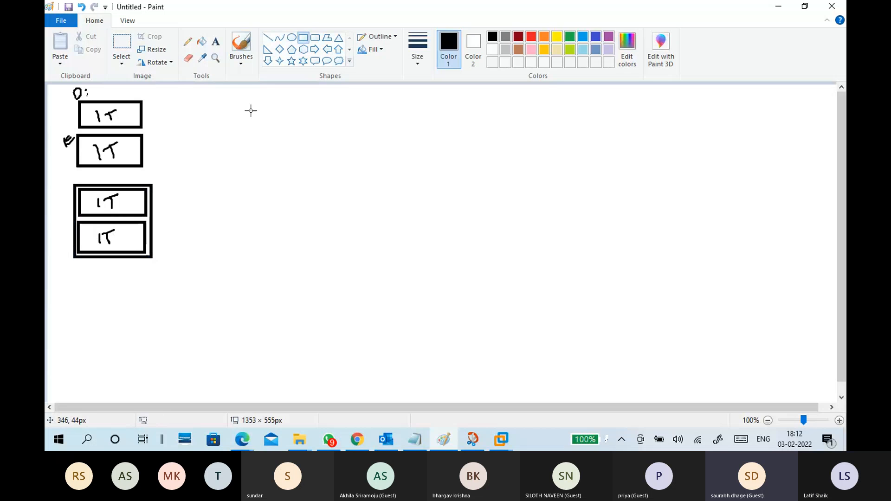
left_click(241, 70)
left_click(179, 102)
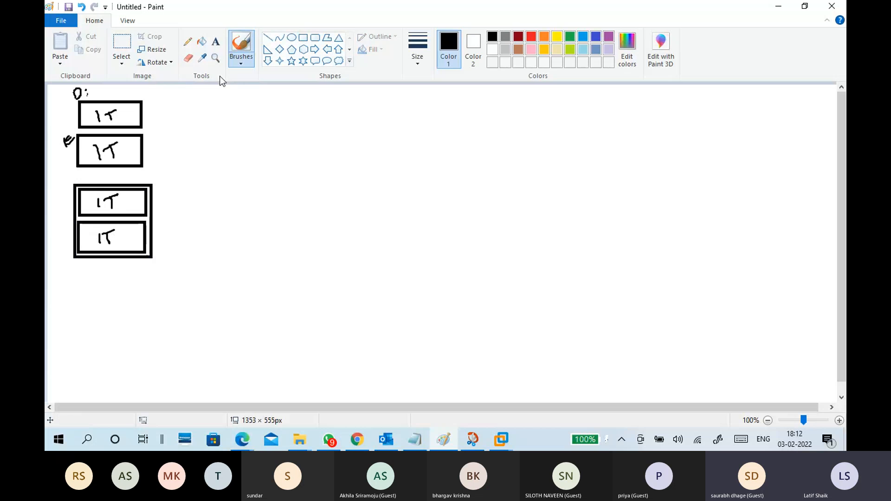
left_click(215, 42)
left_click(160, 186)
left_click(206, 188)
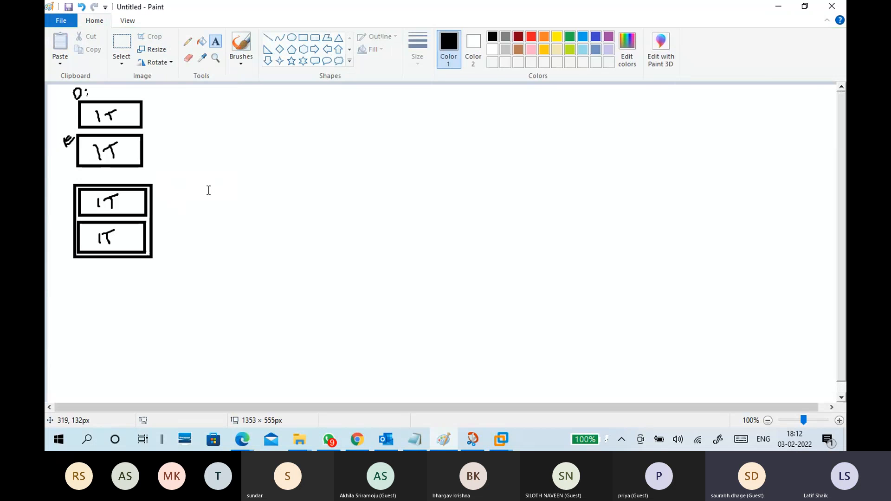
Draw an arrow from the enclosing rectangle to a handwritten "2T" and label the group with an underlined "D".
left_click(240, 65)
left_click(195, 85)
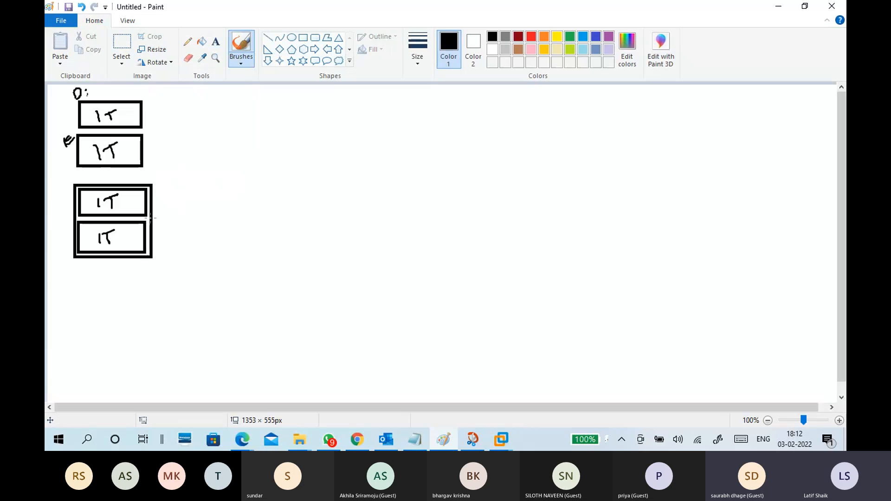
mouse_move(152, 224)
left_mouse_down()
mouse_move(187, 230)
mouse_move(197, 216)
left_mouse_up()
mouse_move(63, 176)
left_mouse_down()
mouse_move(60, 197)
mouse_move(68, 194)
left_mouse_up()
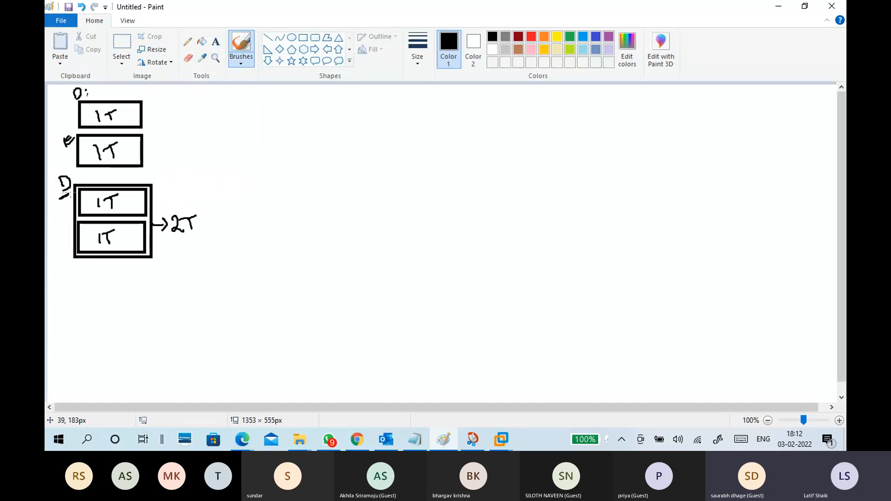
Add the text "RAID 1" beside the enclosed pair of disks, above the handwritten "2T".
left_click(216, 41)
left_click(161, 179)
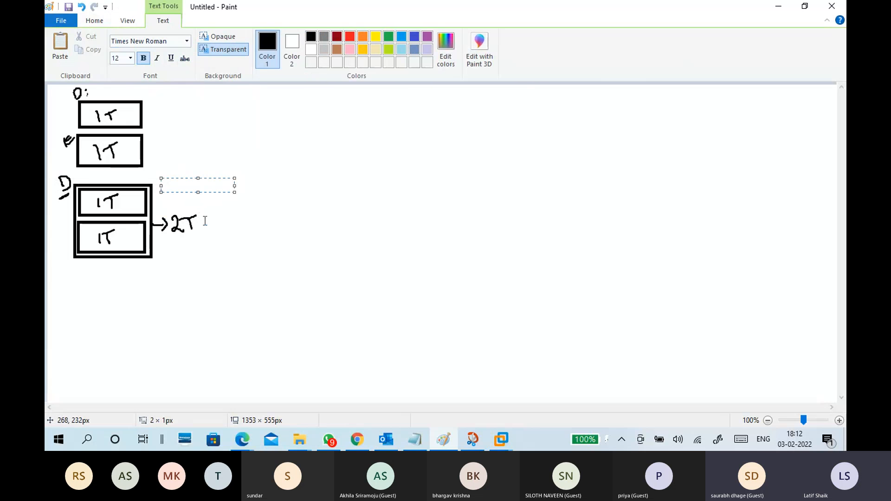
type("r")
key("BackSpace")
type("RA")
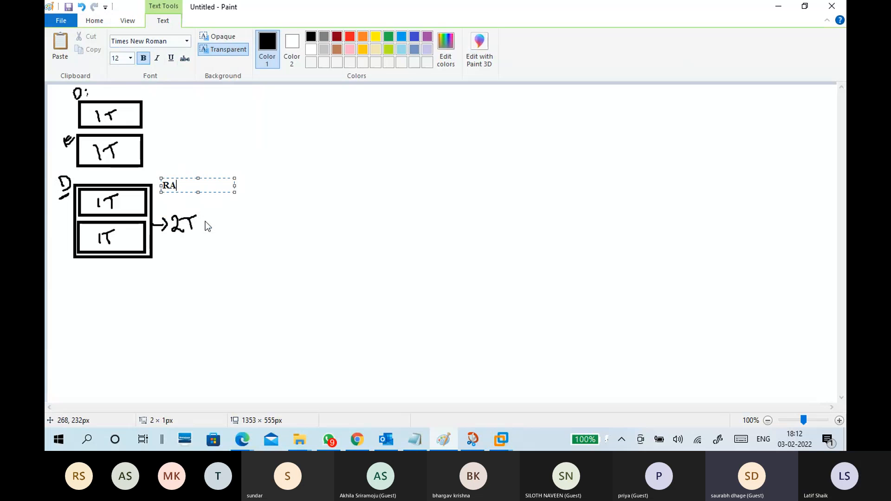
type("ID 1")
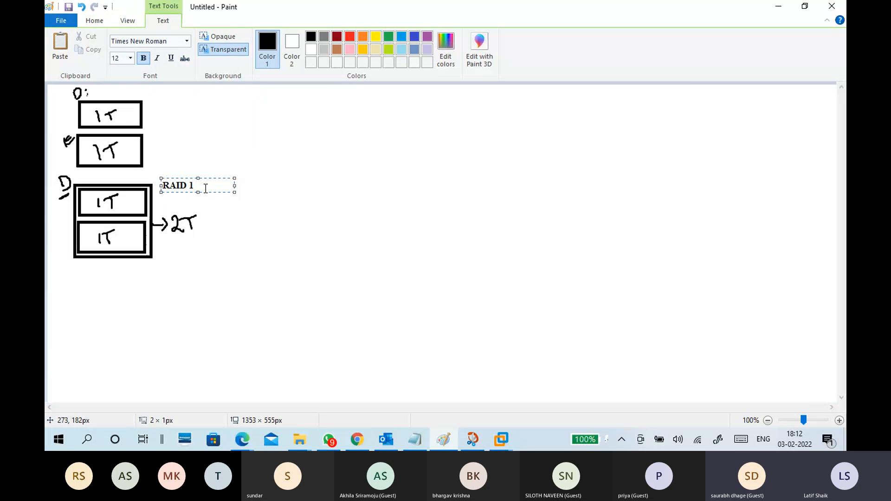
Set the RAID label beside the enclosed disks to font size 16 and change its text to "RAID 0".
left_click_drag(206, 189, 163, 186)
left_click(131, 58)
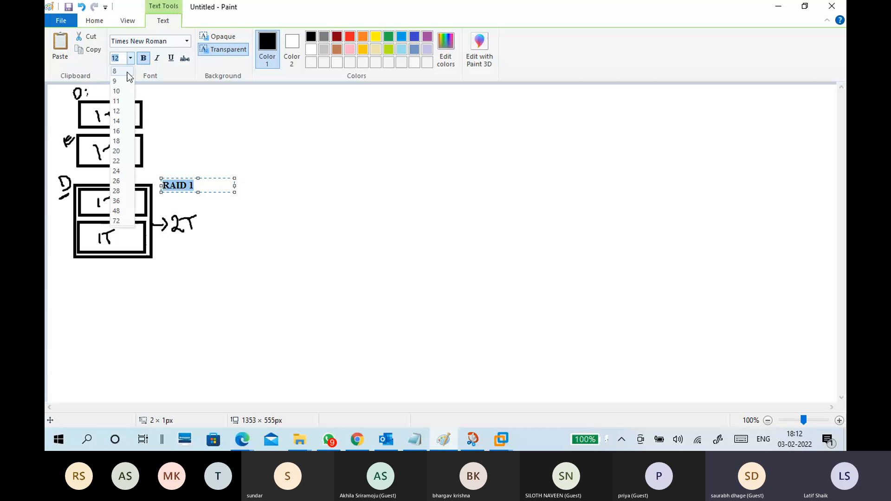
left_click(120, 132)
left_click(221, 190)
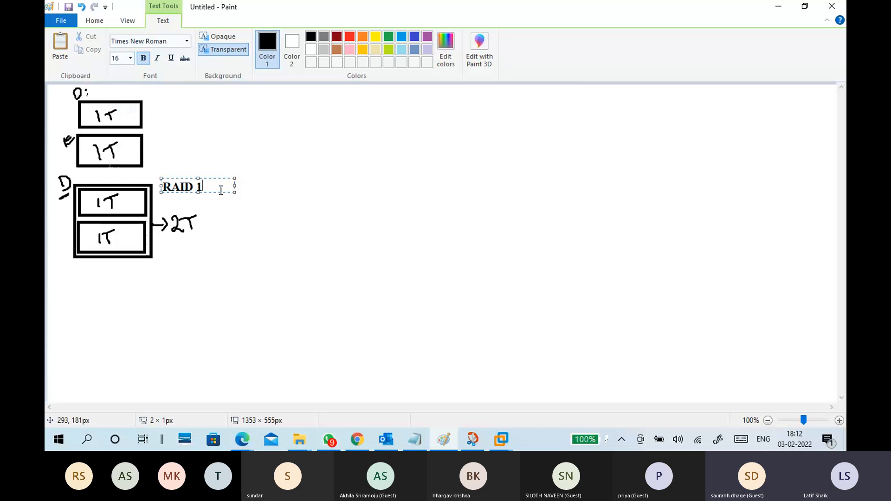
key("BackSpace")
type("0")
left_click(186, 200)
Add the text "-STRIPPED VOLUME" on one line just below the "RAID 0" label.
left_click(168, 193)
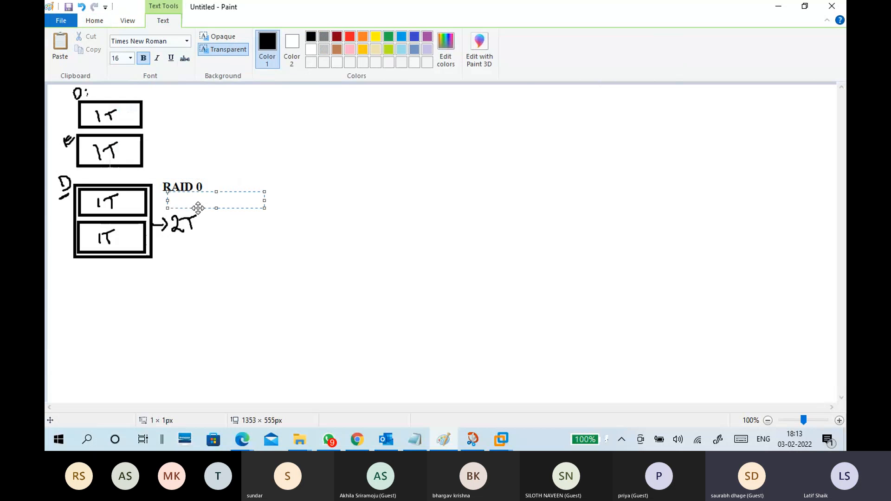
type("-STRIPPED ")
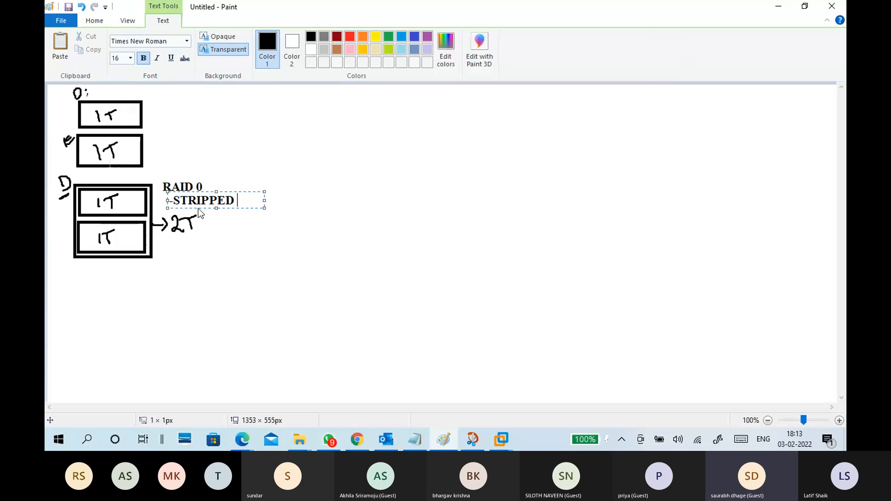
type("VOLUME")
left_click_drag(263, 210, 309, 212)
left_click(273, 253)
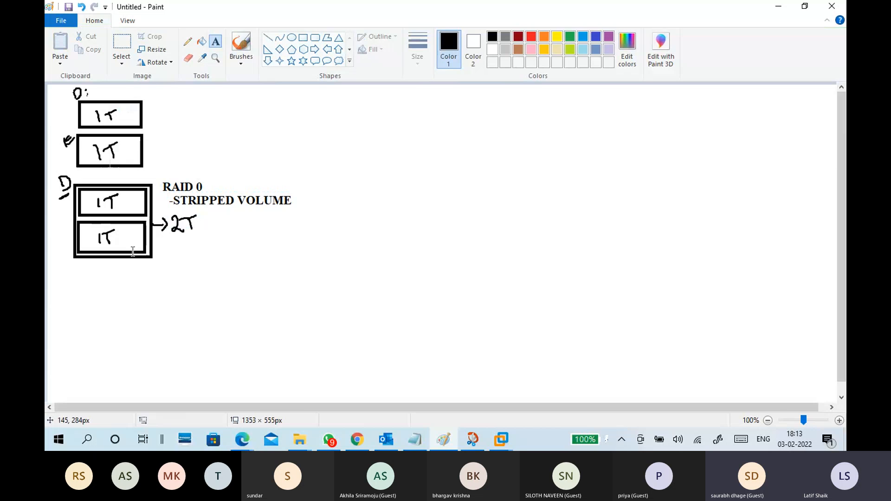
Handwrite "1" and "2" with the brush beside the two disks of the enclosed D group.
left_click(245, 68)
left_click(178, 84)
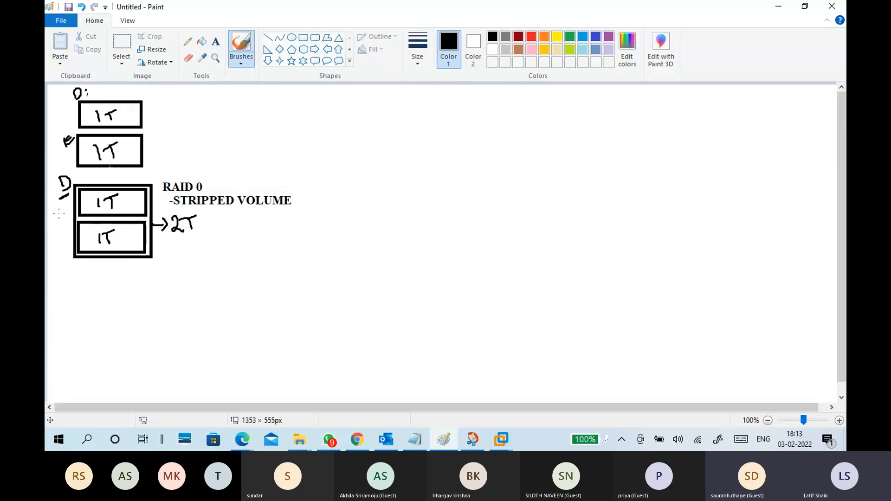
left_click_drag(59, 204, 64, 246)
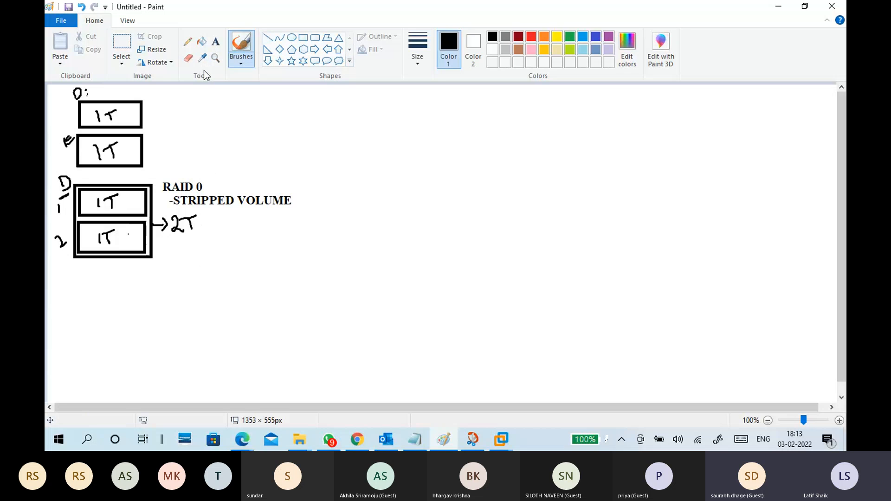
Add the text lines "-NO DISK FAILURE" and "-NO PARITY" below the handwritten "2T".
left_click(218, 43)
left_click(169, 245)
type("-NO DISK FAIL")
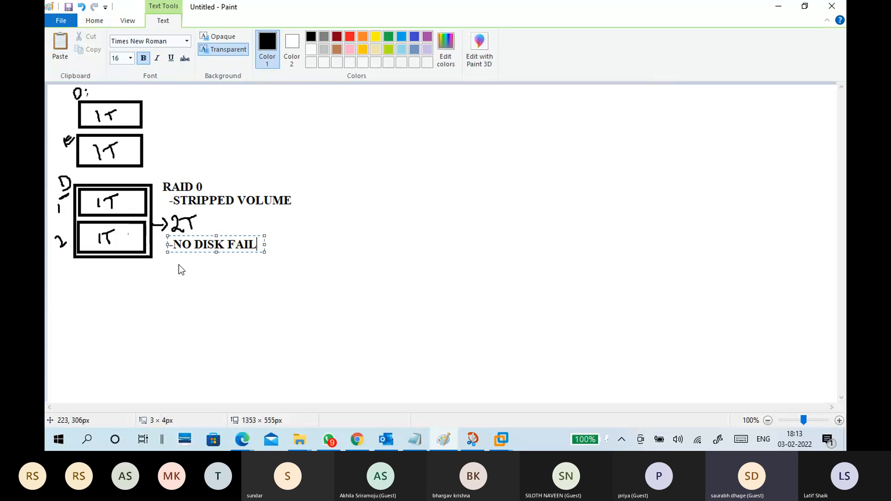
type("URE")
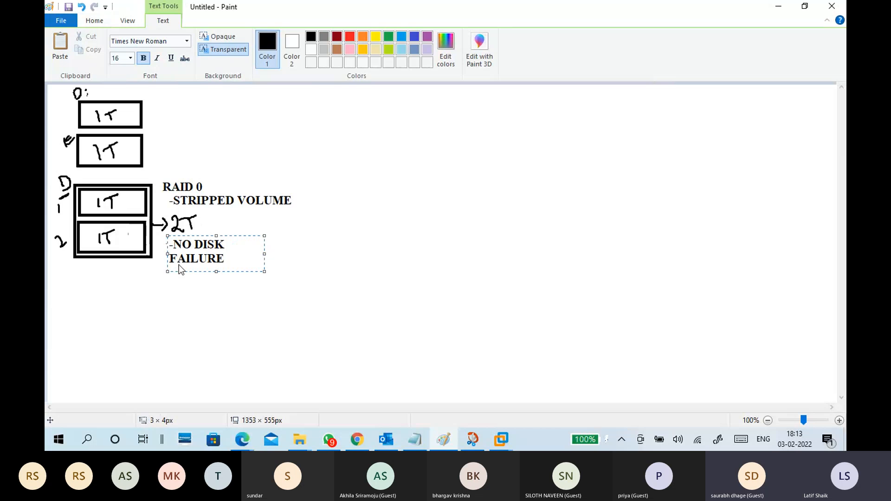
left_click_drag(265, 254, 317, 254)
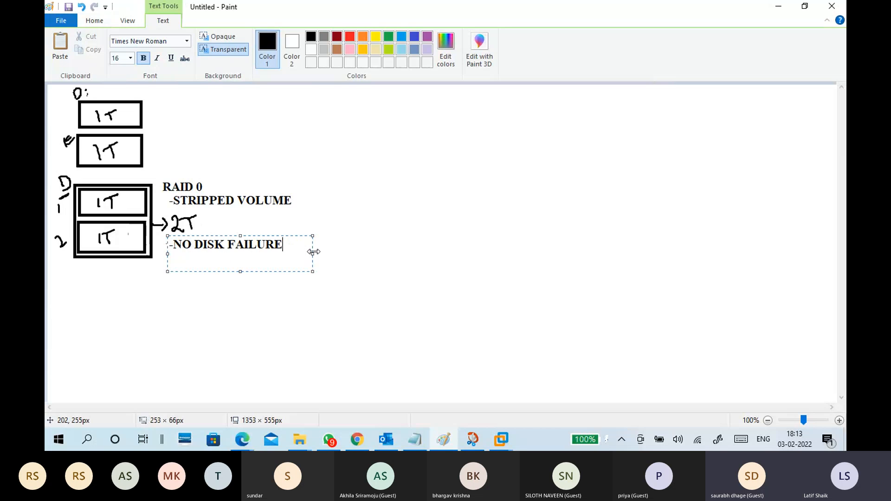
left_click(294, 252)
key("Return")
type("-")
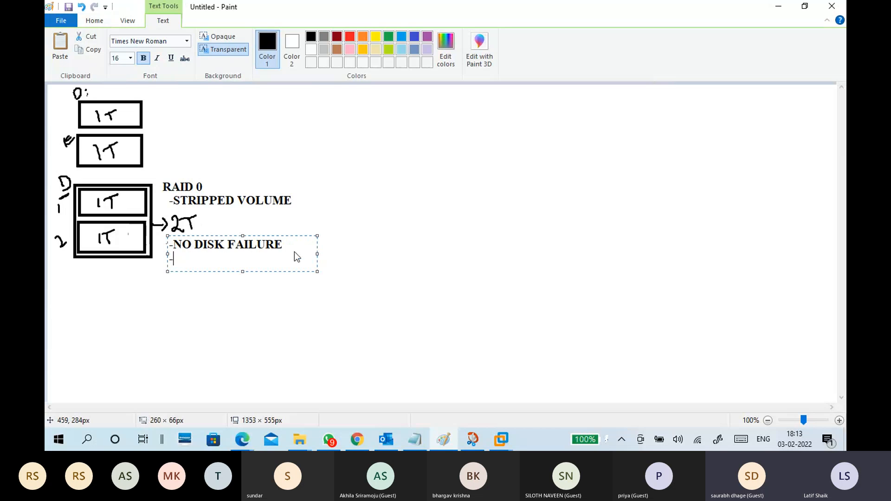
type("NO PARITY")
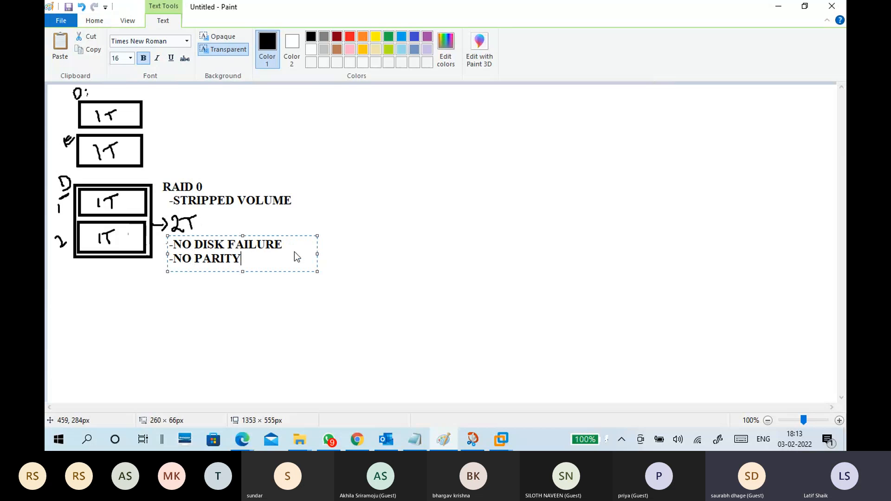
Add the note "-IF ANY DISK FAIL TOTAL DATA LOST" below the "-NO PARITY" line.
left_click_drag(283, 247, 175, 247)
left_click(241, 263)
key("Return")
type("-")
type("IF ANY DIS")
type("K FAIL ")
type("TOTAL D")
type("ATA LOST")
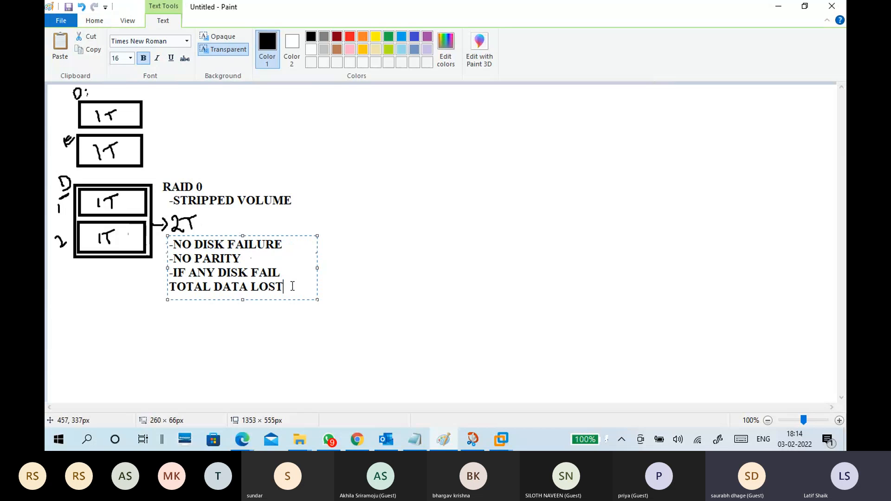
left_click(128, 323)
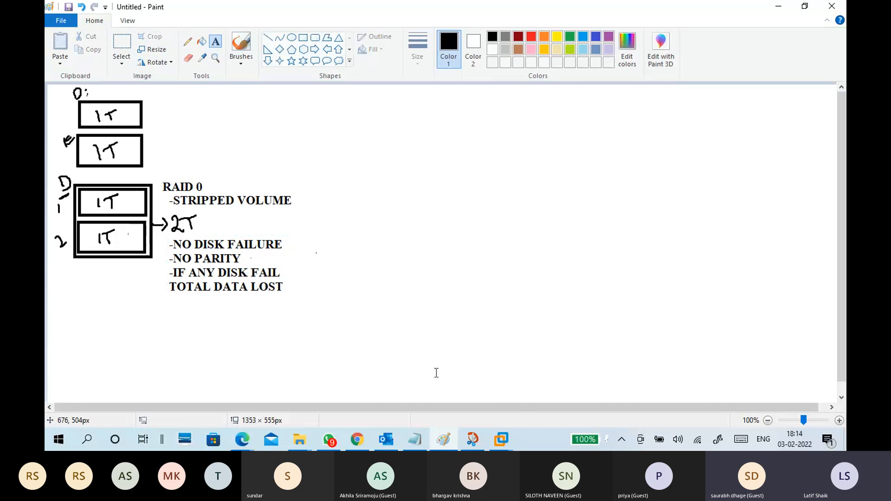
Switch to CTS7-WINS1 in VMware Workstation, sign in with the Administrator account password, and dismiss the Windows licence notice.
left_click(501, 439)
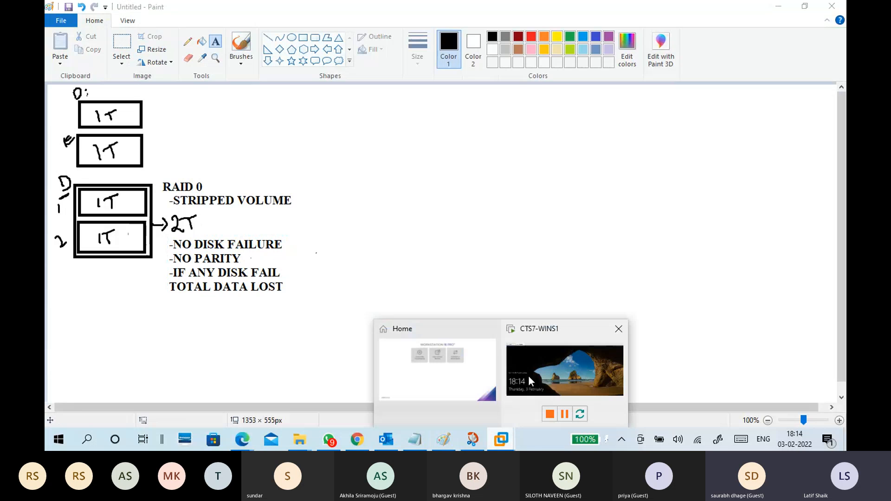
left_click(528, 377)
key("ctrl+alt+Insert")
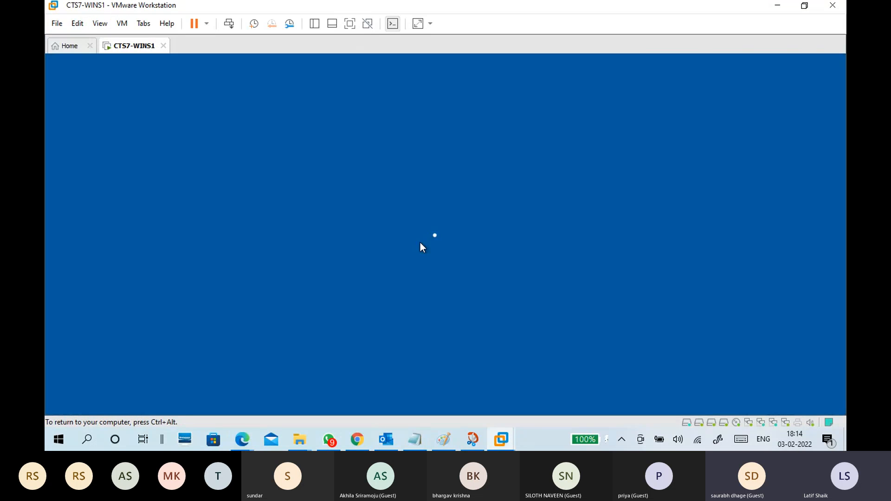
type("****")
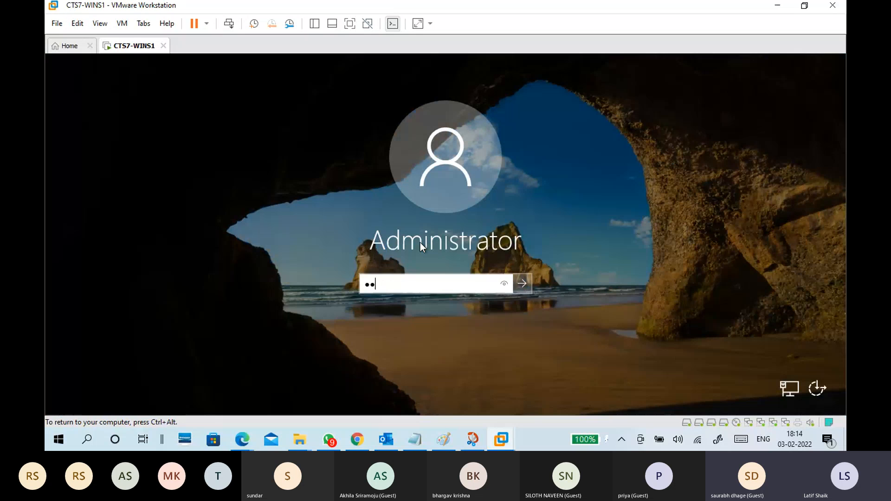
type("*****")
key("Return")
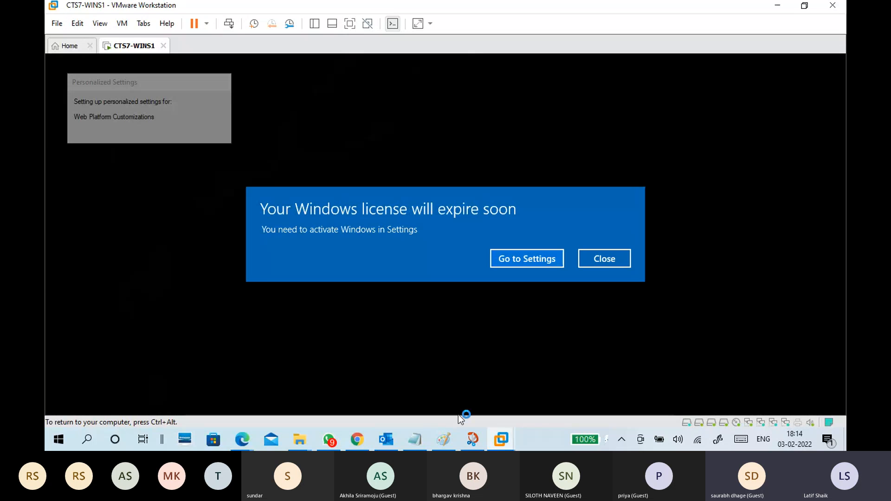
left_click(604, 259)
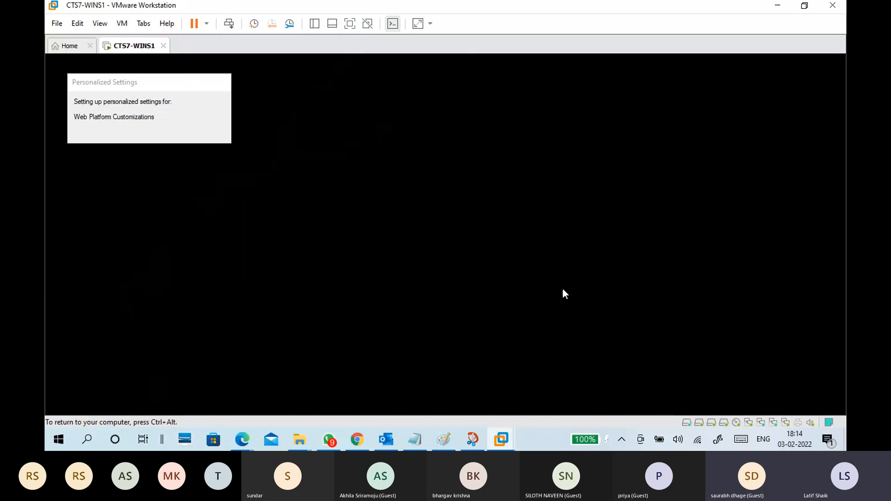
Switch to 02-02 Storage.txt in Notepad and add the line "-Two or More disk" under the RAID 0 heading.
left_click(414, 439)
left_click(445, 439)
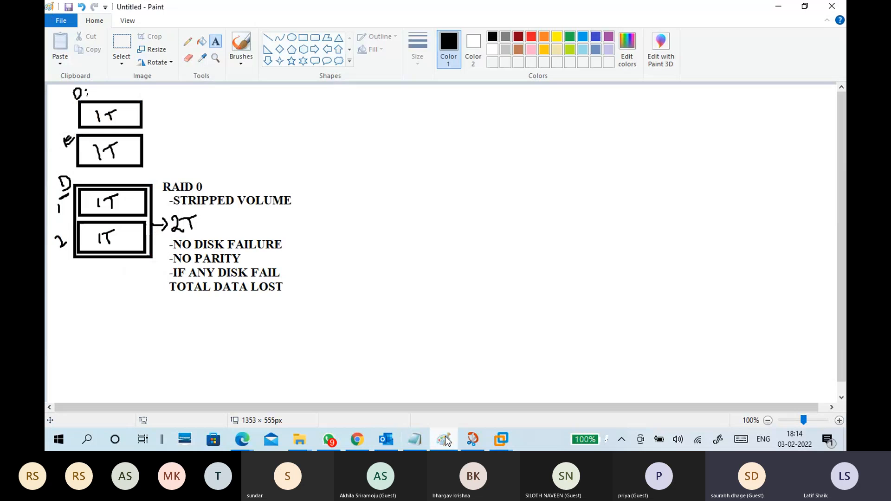
left_click(415, 440)
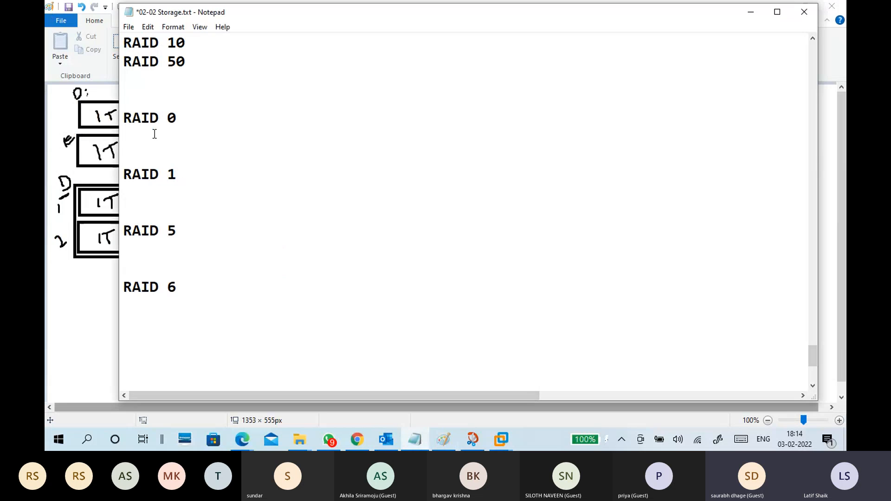
type("-")
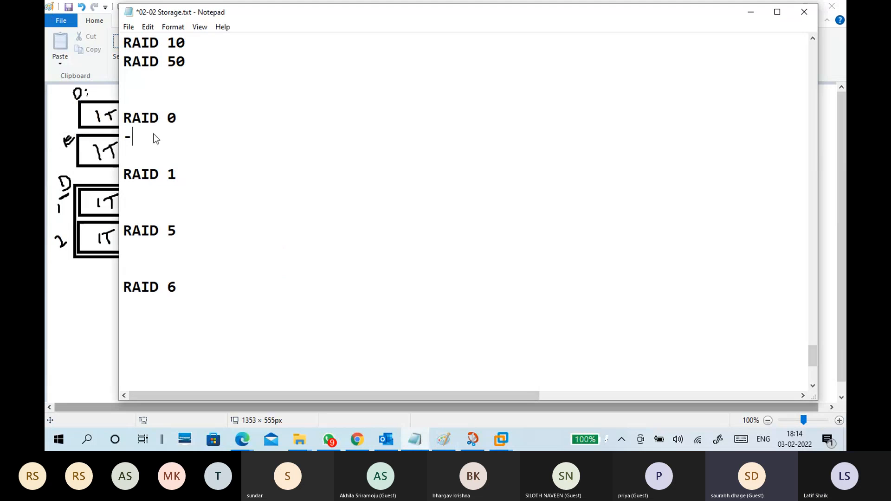
type("TE")
key("BackSpace")
type("WO")
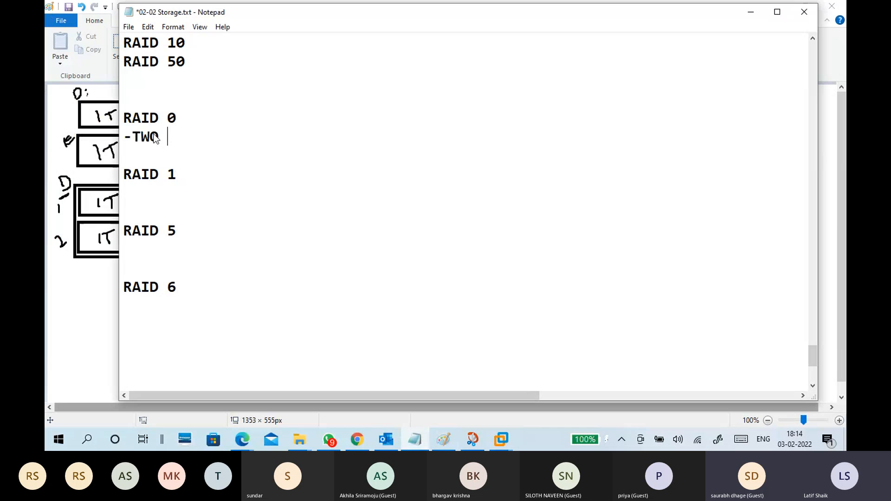
type(" A")
key("BackSpace")
type("OR MOTE")
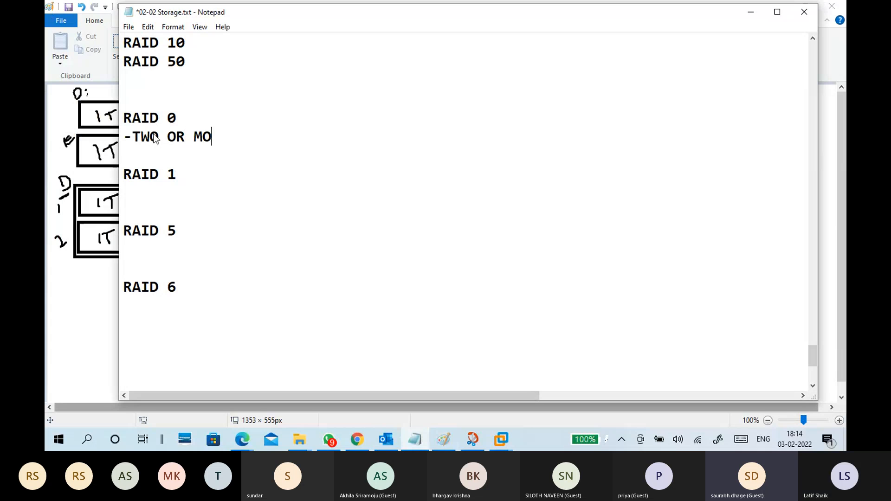
key("BackSpace")
key("BackSpace")
key("BackSpace")
key("BackSpace")
key("BackSpace")
key("BackSpace")
key("BackSpace")
key("BackSpace")
key("BackSpace")
key("BackSpace")
type("wo or mo")
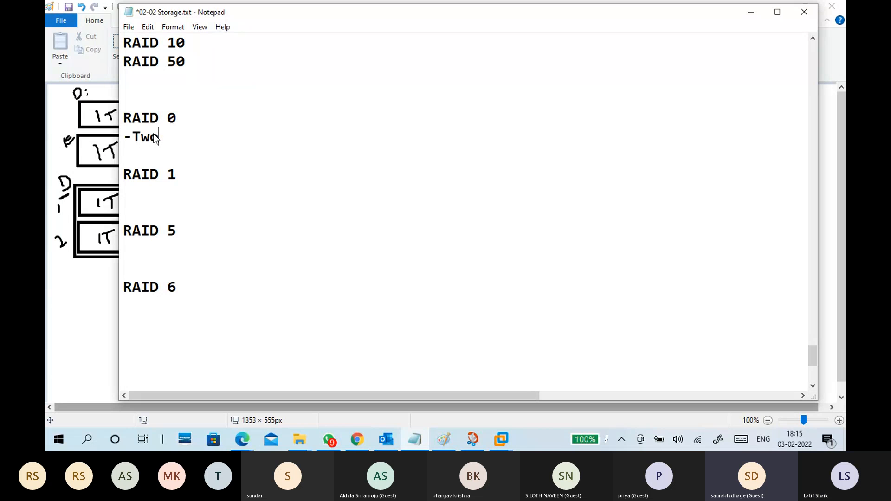
key("BackSpace")
key("BackSpace")
type("More disk")
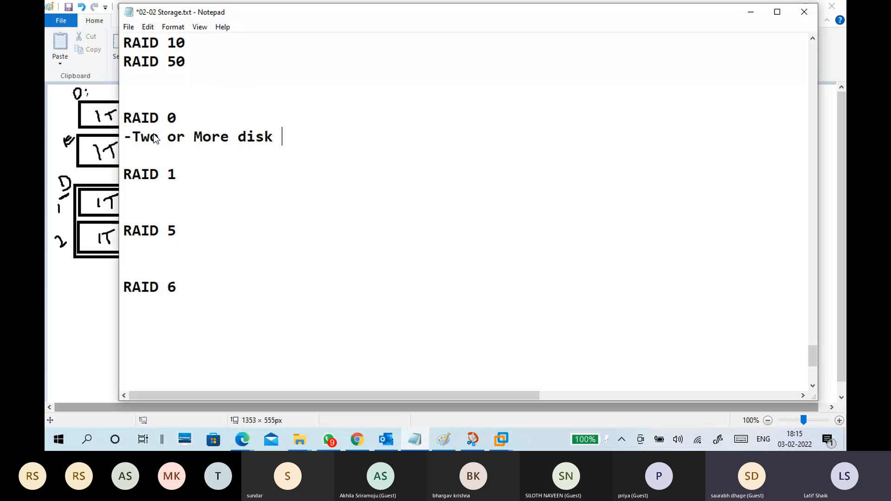
Insert the line "-Stripped volume" directly below the RAID 0 heading.
left_click(181, 122)
key("Return")
type("-")
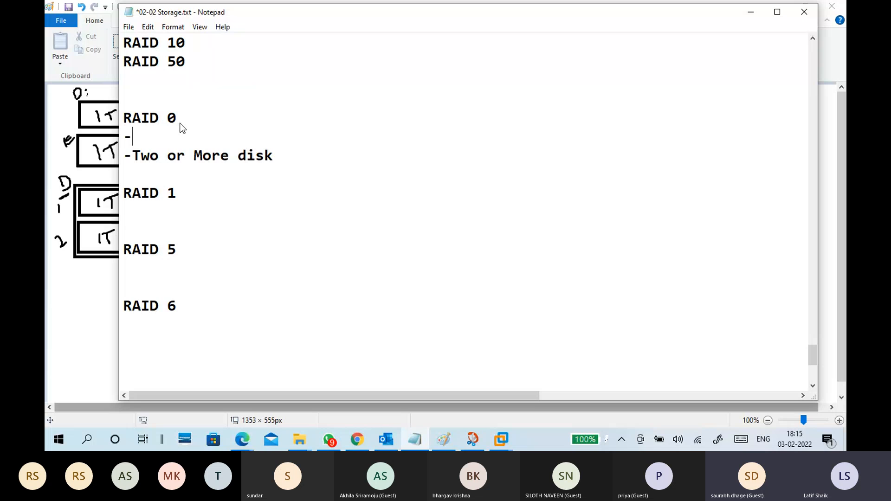
type("Stripped volume")
Add the line "-Total size is total disk volume" below "-Two or More disk".
left_click(318, 164)
key("Return")
type("-Tota")
key("BackSpace")
type("otal dia")
key("BackSpace")
key("BackSpace")
key("BackSpace")
type("size ")
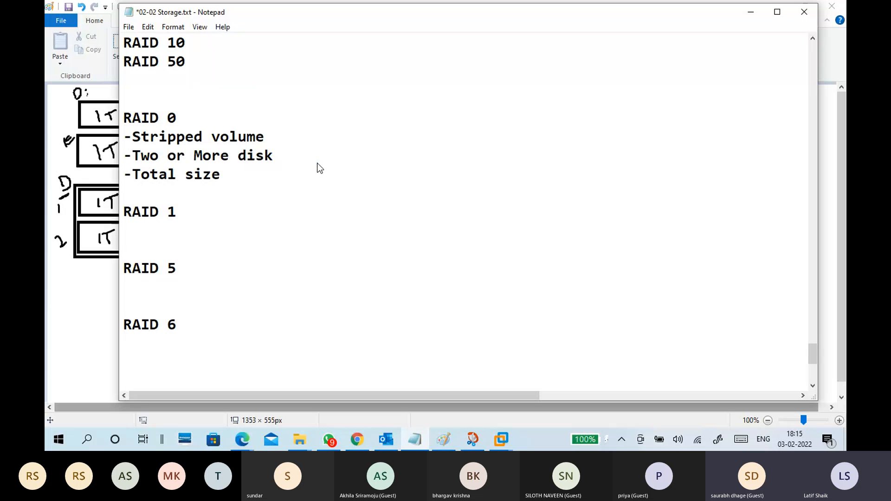
type("is ta")
key("BackSpace")
type("otal disk volume")
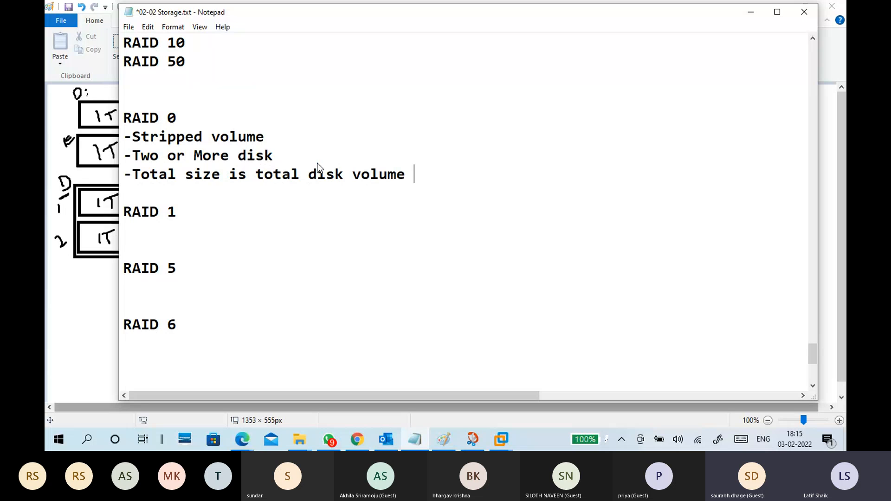
Reword the total size line to read "-Total volume size is total disks".
left_click(347, 175)
type("s")
left_click_drag(221, 175, 191, 176)
left_click(187, 175)
type("volume")
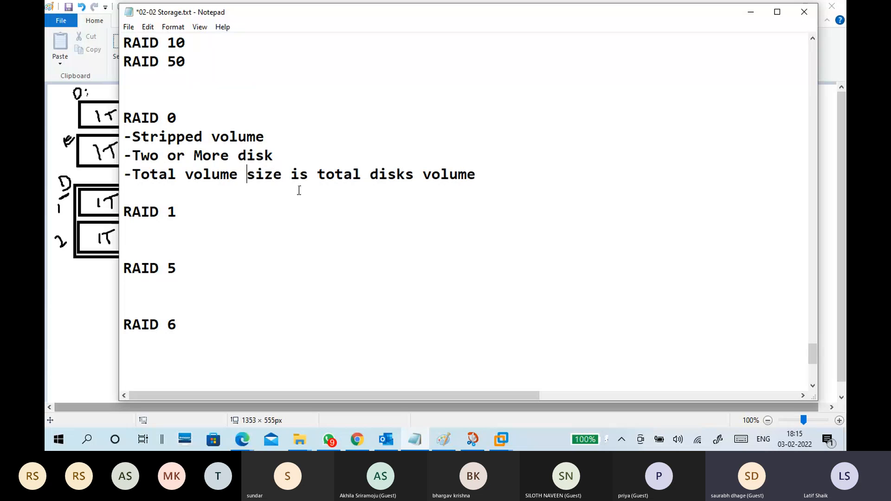
left_click_drag(423, 175, 477, 174)
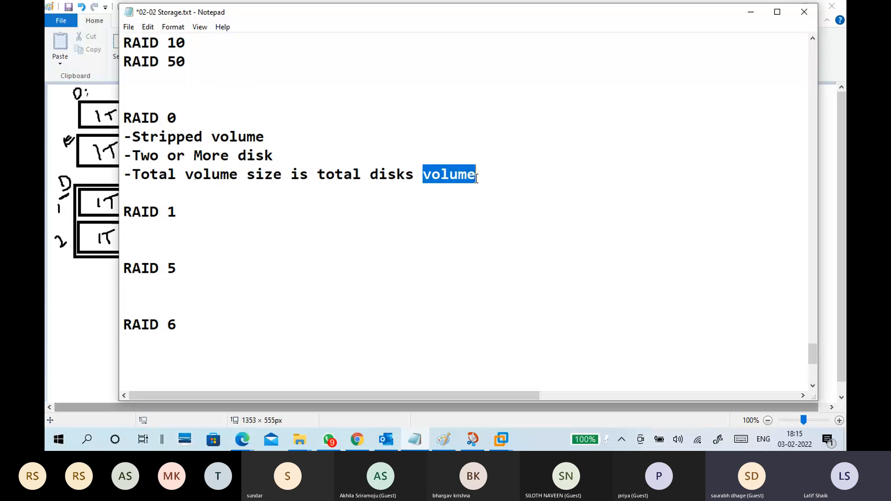
key("BackSpace")
key("BackSpace")
Add the example line "-ex 2TB + 2TB =4TB" below the total volume size line.
left_click(418, 191)
type("-ex ")
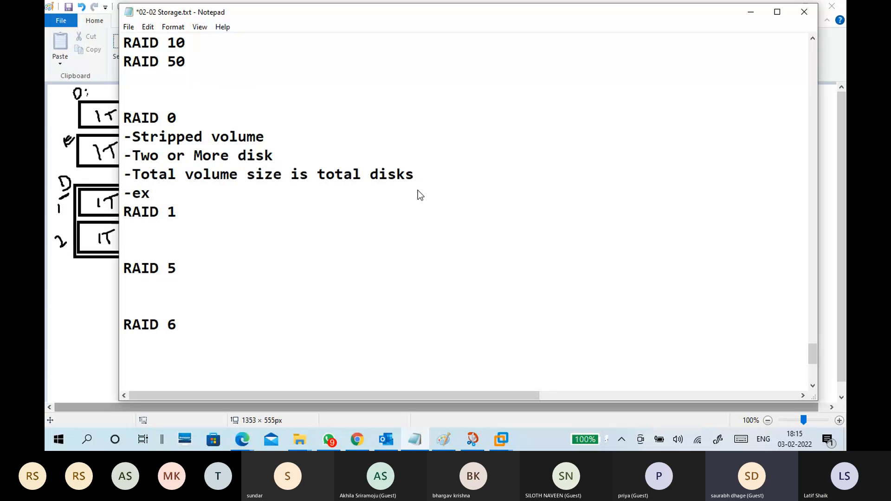
type("2TB + @T")
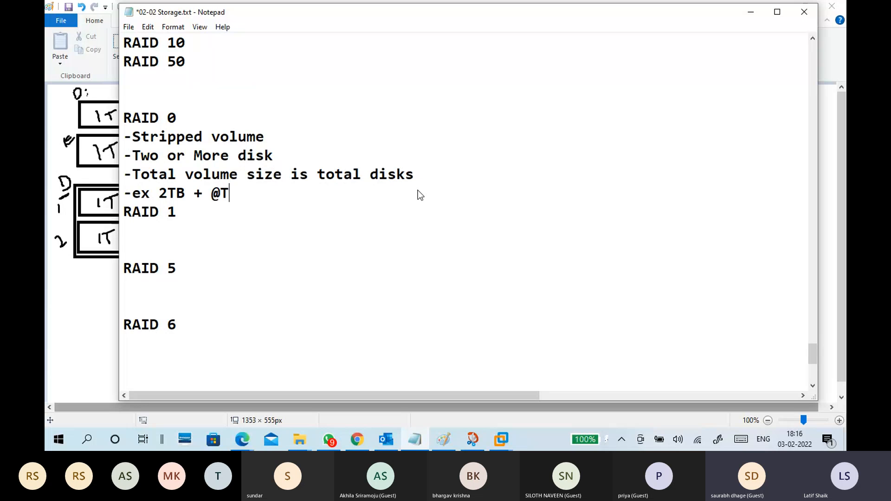
key("BackSpace")
key("BackSpace")
type("2TB =4TB")
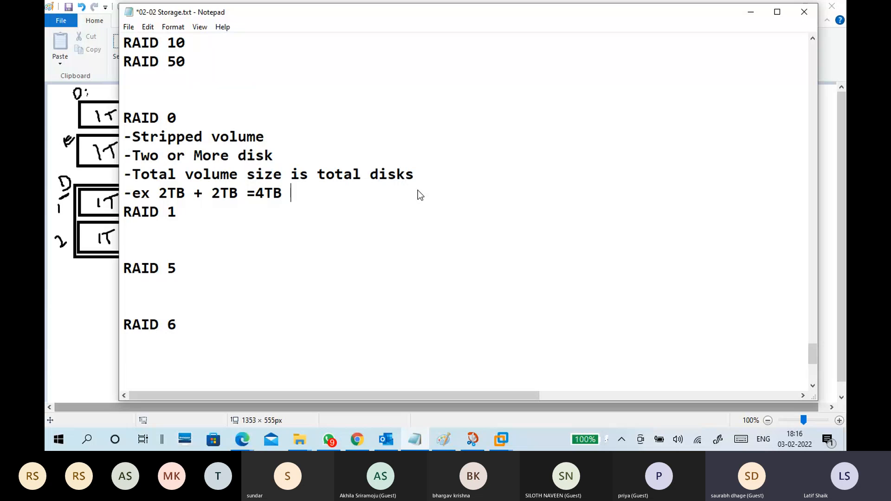
Insert several blank lines before the RAID 1 heading and return to the empty line below the example.
key("Return")
key("Return")
key("Return")
key("Return")
key("Return")
key("Up")
key("Up")
key("Up")
key("Up")
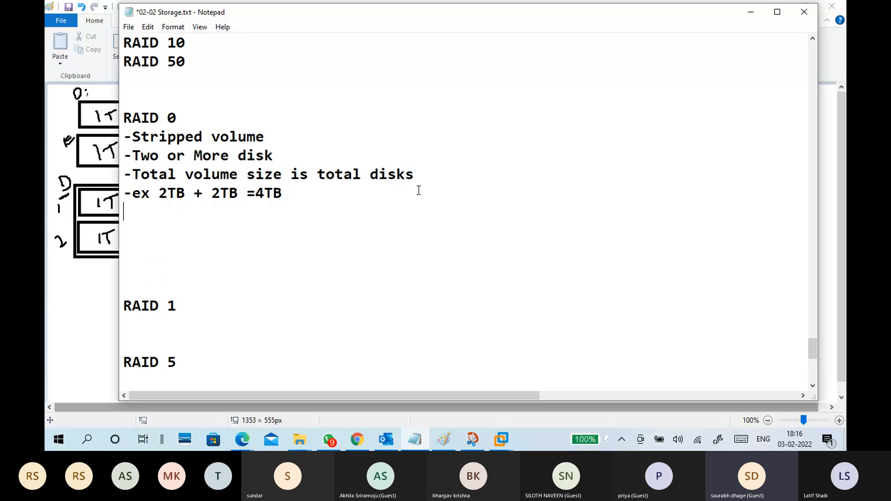
Add the line "-No disk failure" below the 2TB + 2TB example in the RAID 0 notes.
type("-No dif")
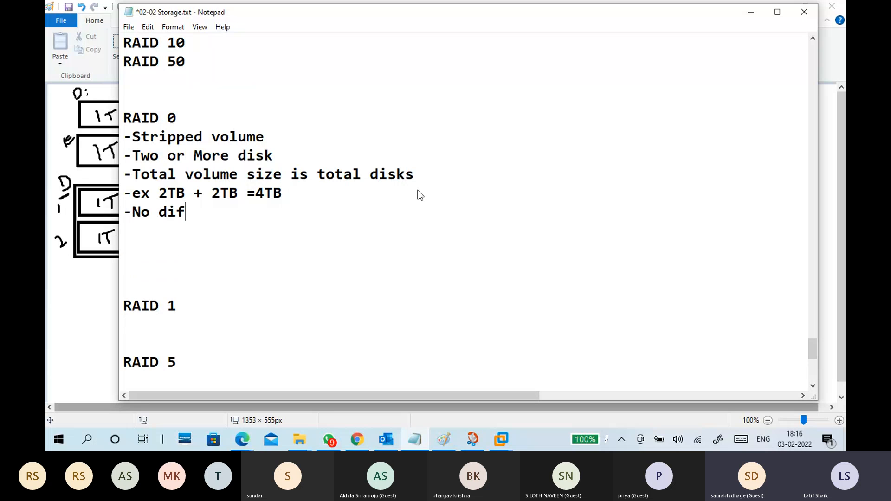
key("BackSpace")
type("sk failure ")
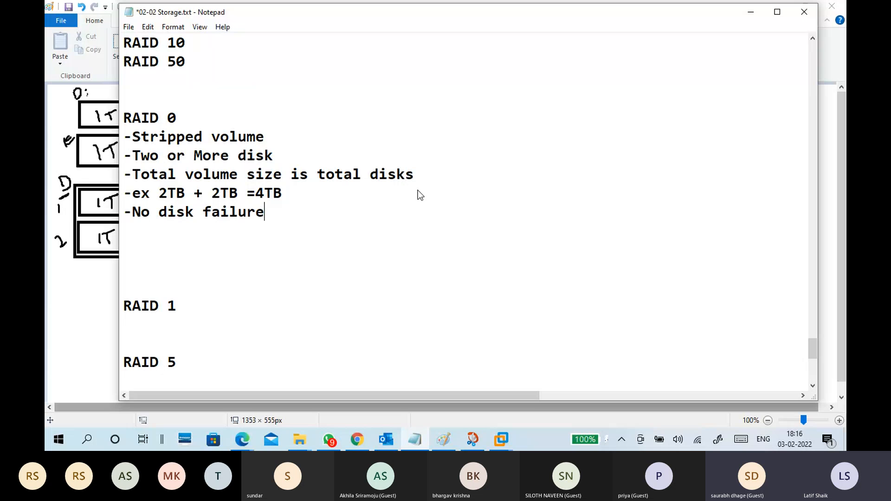
type("- if any ")
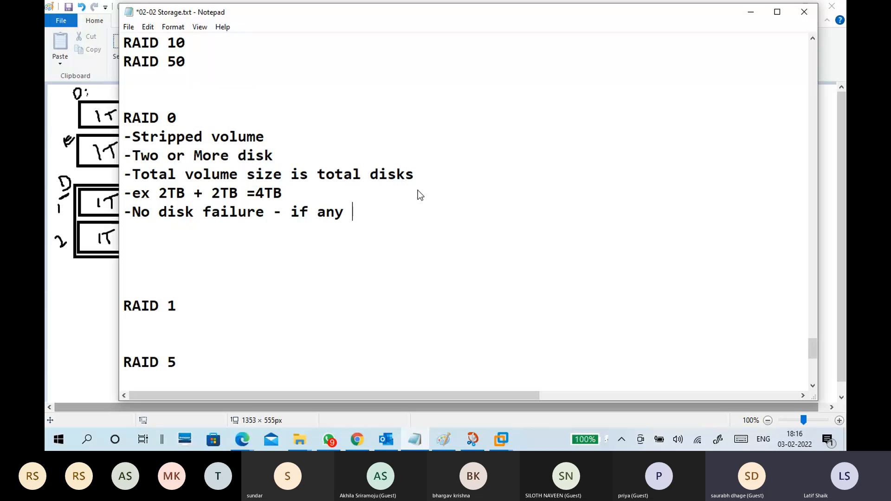
type("disk faul")
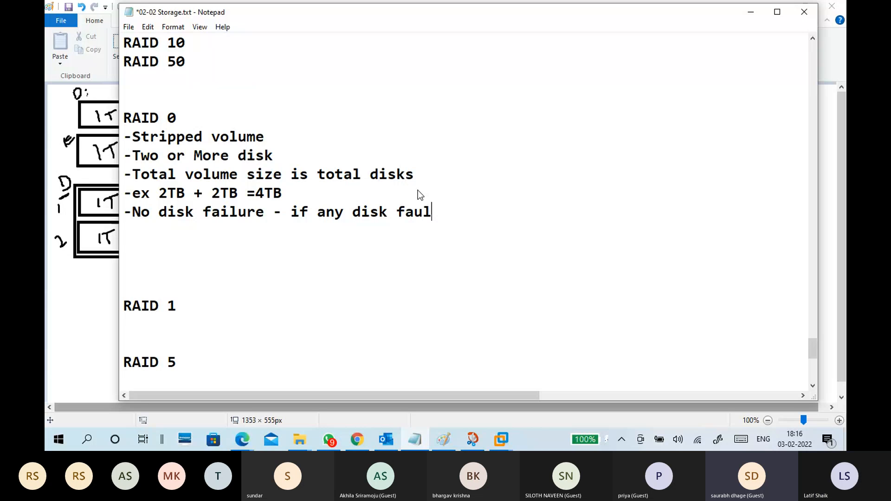
Extend the no disk failure line with "- if any disk failure total data lost".
key("BackSpace")
key("BackSpace")
type("ilure ")
type("t")
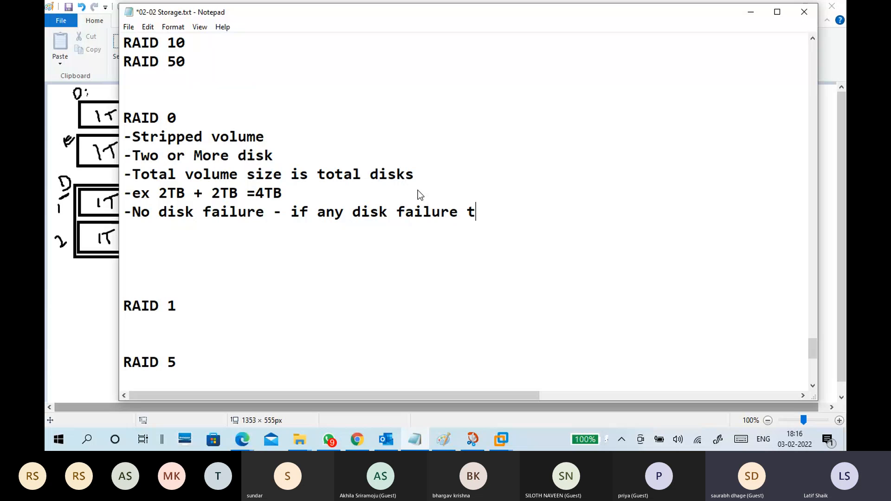
type("otal data lost")
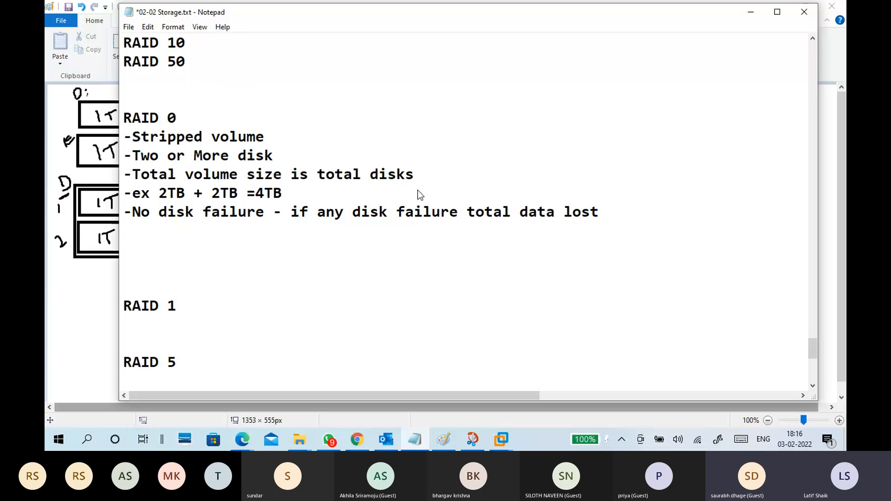
Add the line "-if any disk failure we cant access data" at the end of the RAID 0 notes.
key("Return")
type("-")
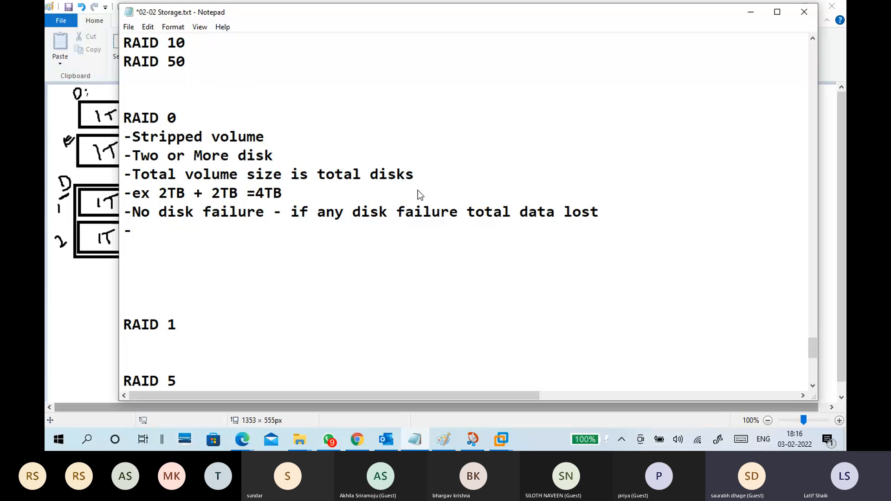
type("if any disk failu")
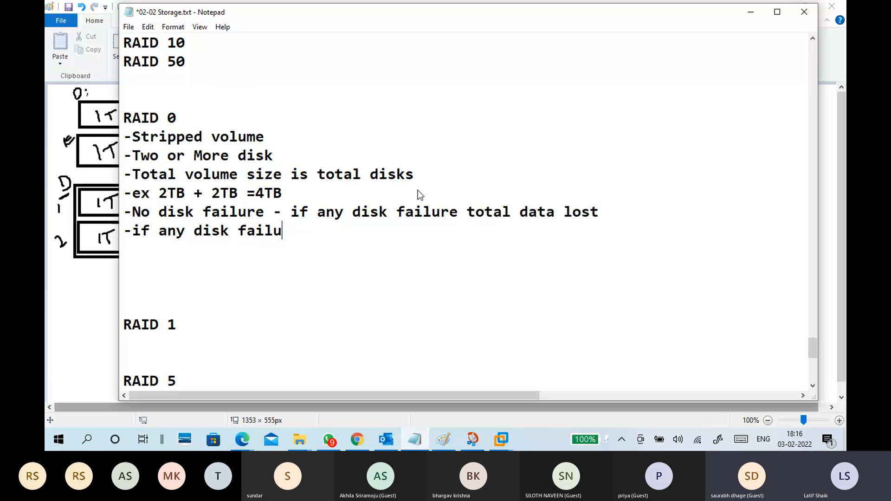
type("re c")
key("BackSpace")
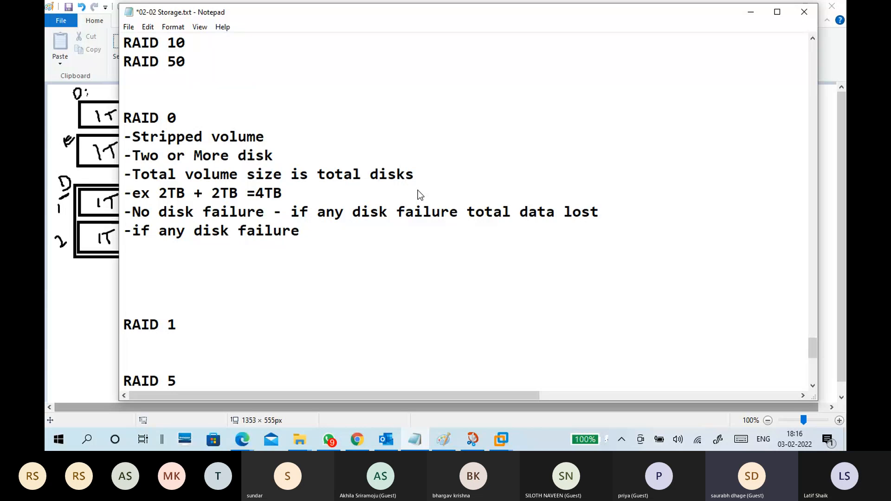
type("we cant a")
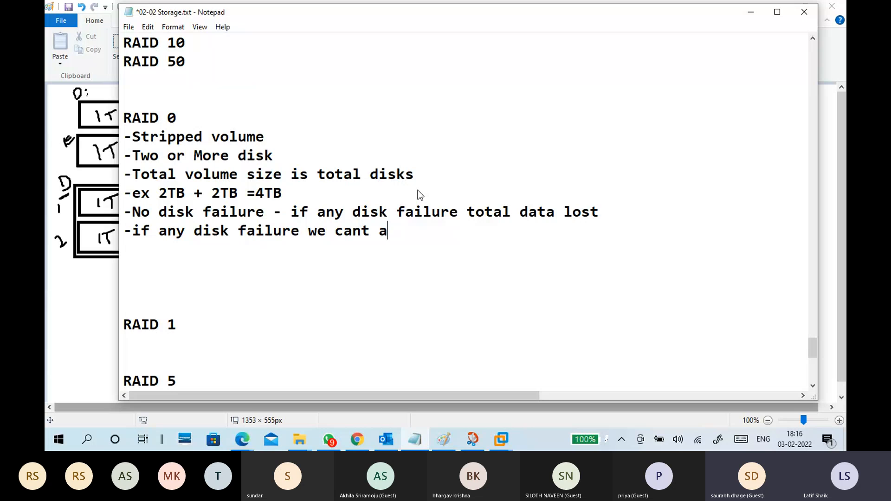
type("ccess data")
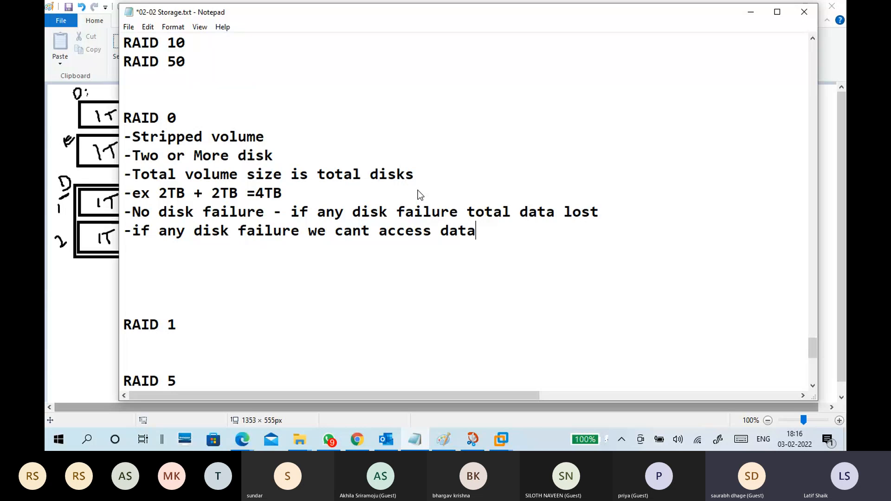
Remove the extra blank lines above the RAID 1 heading and place the cursor on the empty line below that heading.
left_click(288, 260)
left_click(287, 254)
key("Delete")
key("Delete")
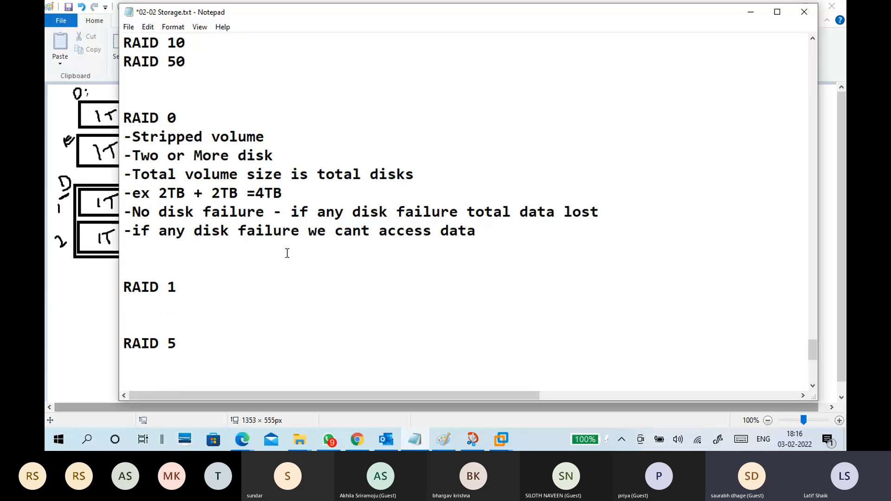
left_click(239, 290)
scroll(239, 290, "down", 2)
left_click(203, 193)
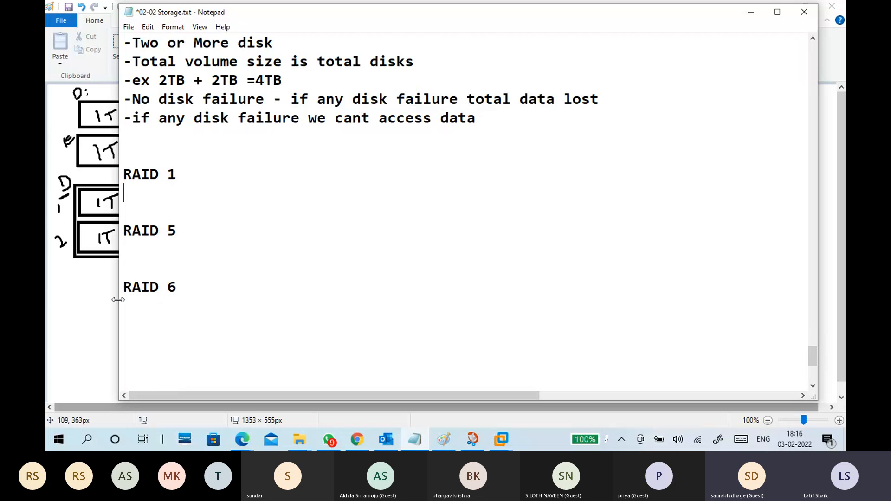
Switch to the CTS7-WINS1 virtual machine in VMware Workstation and close Server Manager.
left_click(508, 441)
left_click(346, 77)
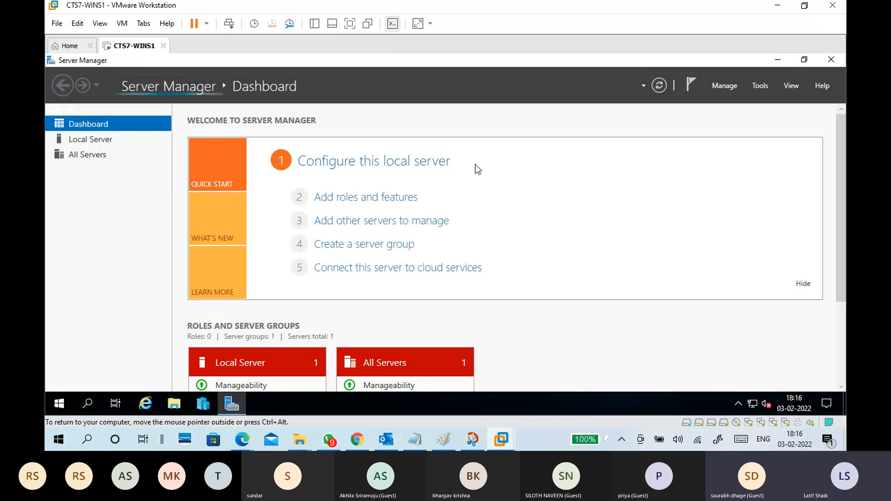
key("alt+F4")
Run diskmgmt.msc in the virtual machine to open Disk Management and maximize its window.
key("super+r")
type("dsa")
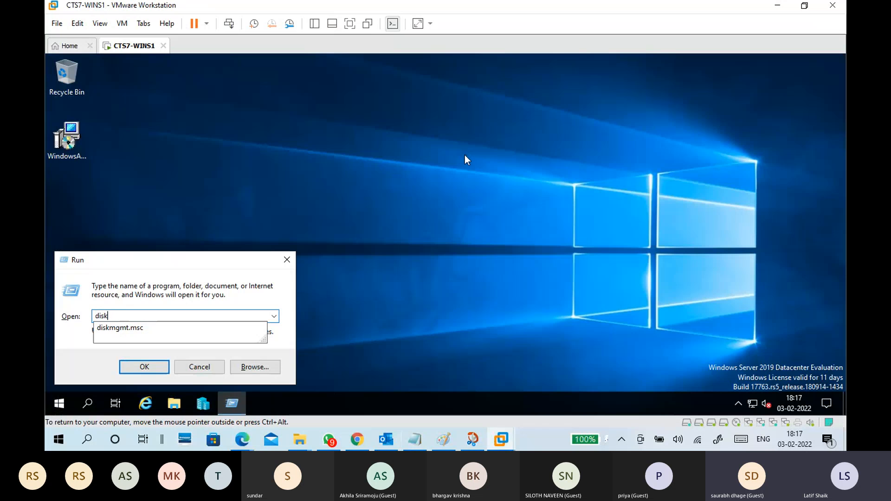
key("Down")
key("Return")
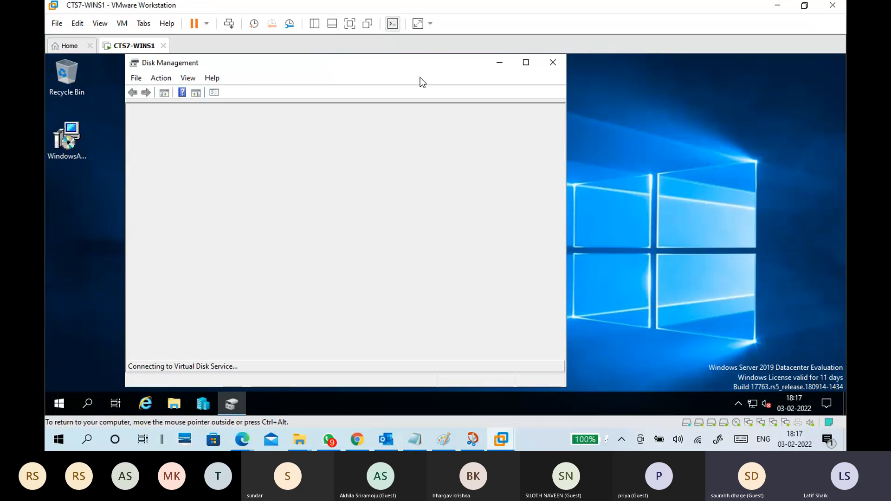
left_click_drag(413, 67, 434, 68)
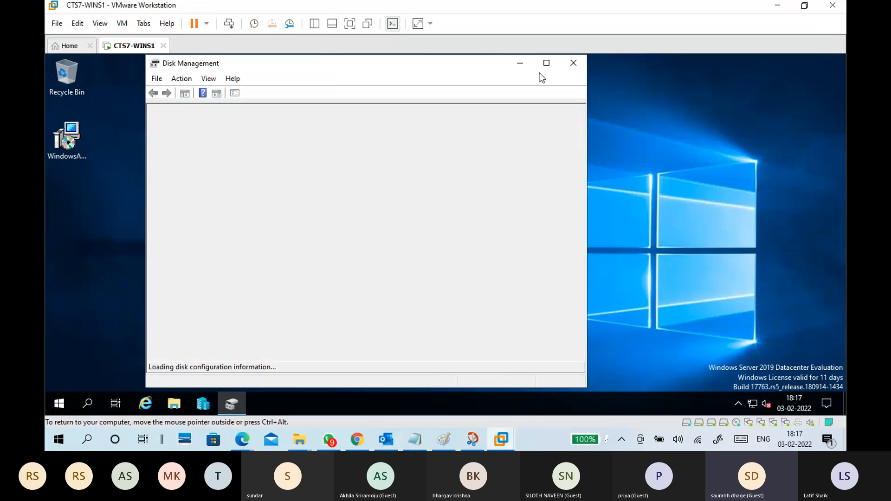
left_click(546, 62)
Enlarge the graphical disk area and look over the size and status of Disks 1, 2 and 3.
left_click(841, 265)
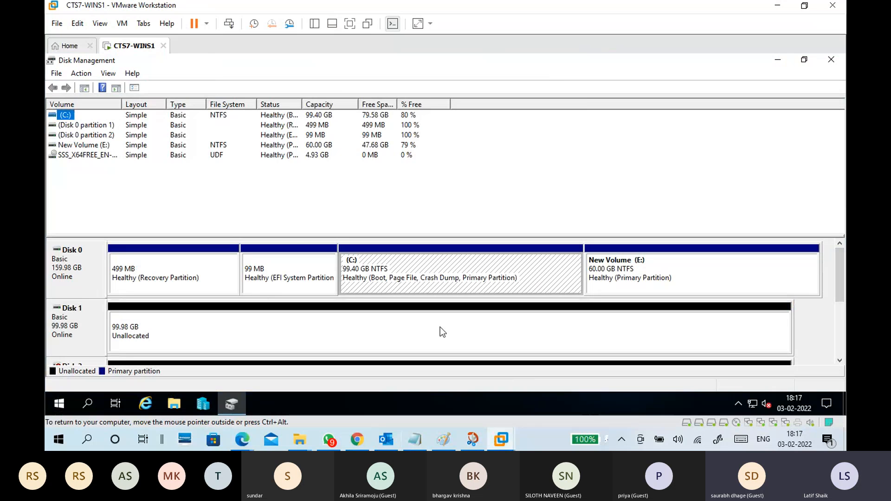
left_click(141, 320)
left_click_drag(297, 235, 302, 179)
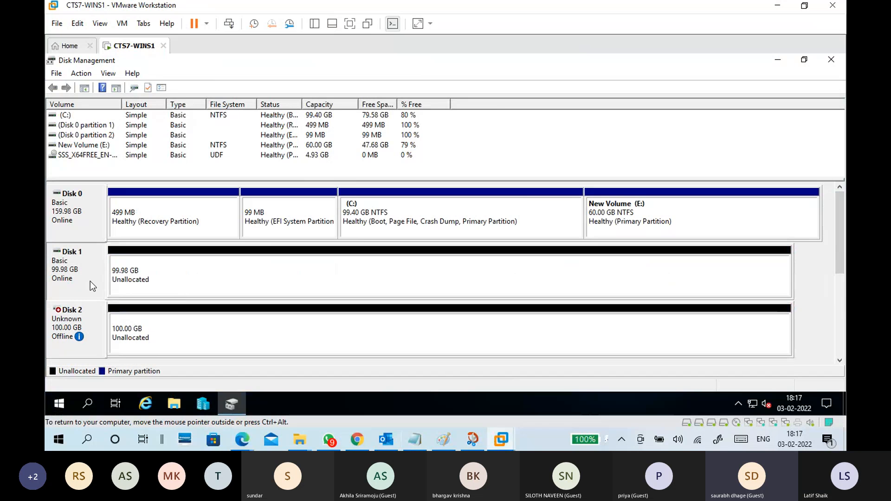
left_click(74, 335)
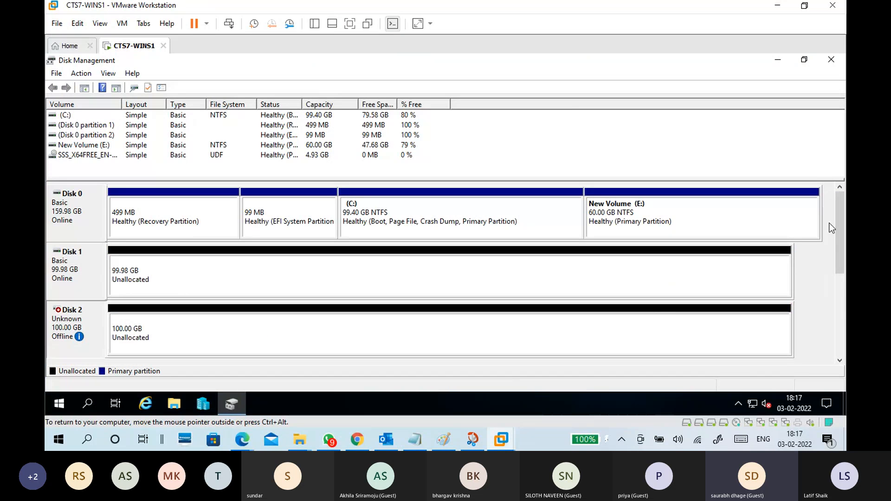
scroll(838, 226, "down", 3)
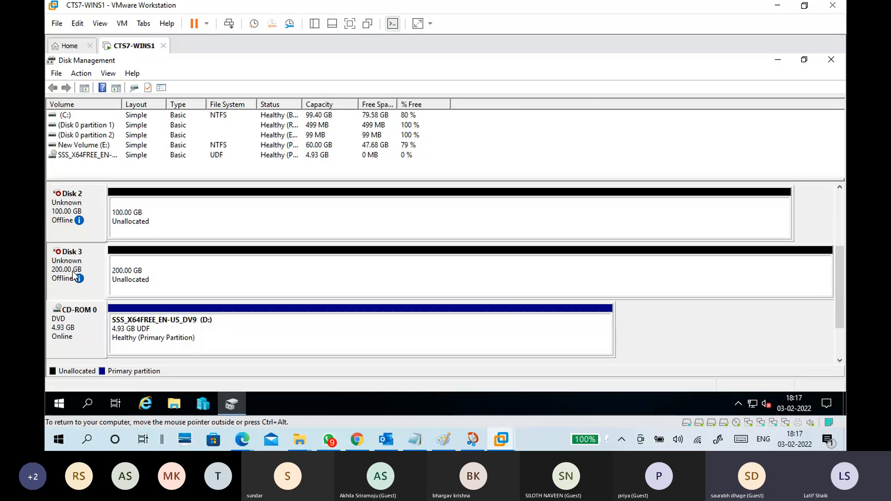
scroll(809, 283, "up", 3)
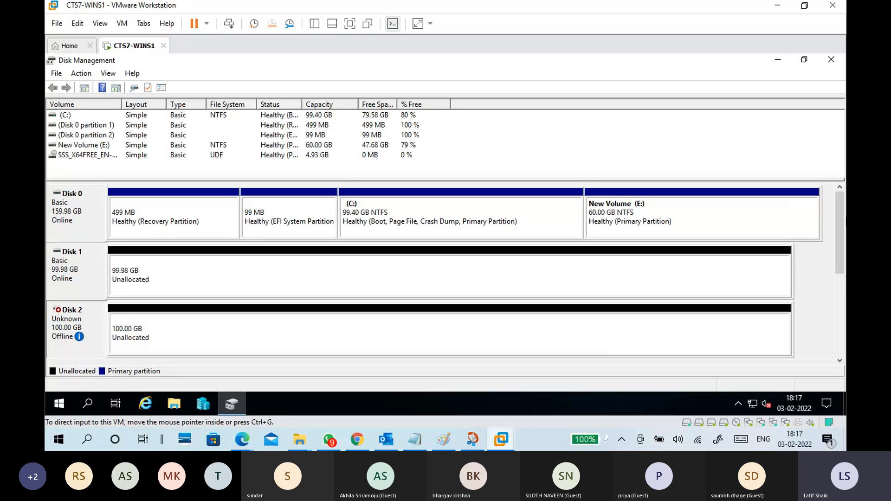
Bring Disk 2 online and initialize it.
right_click(91, 324)
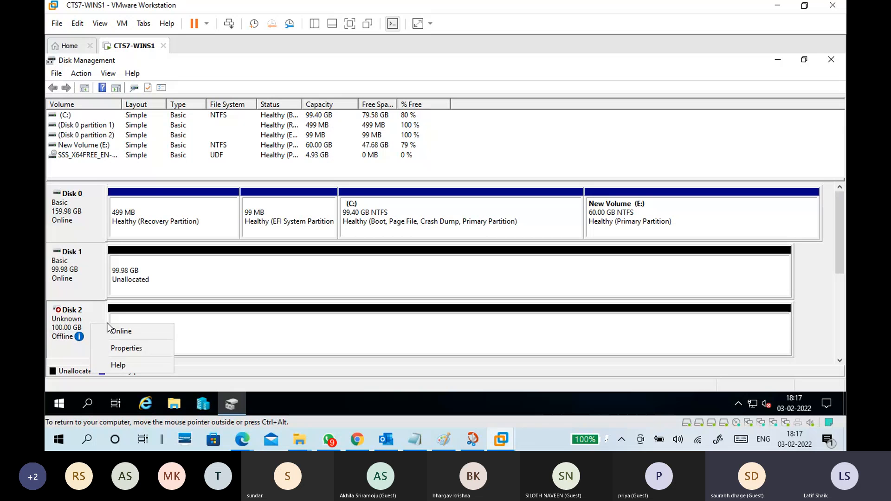
left_click(117, 330)
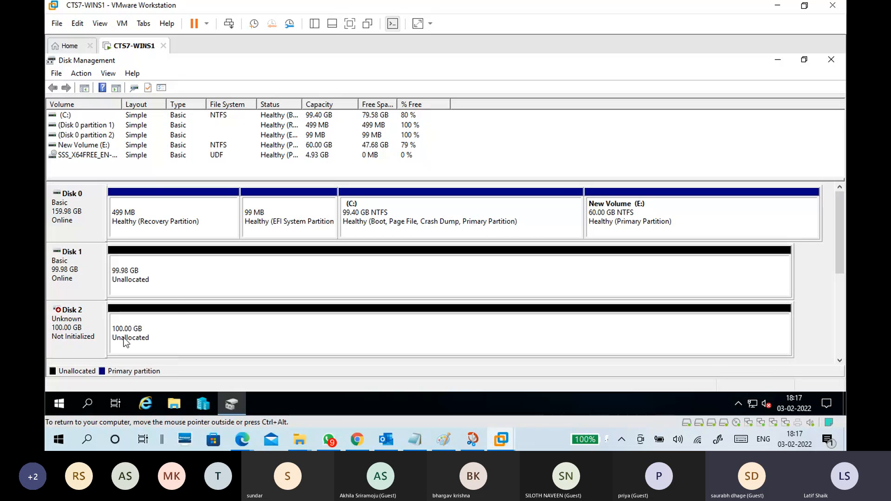
right_click(85, 328)
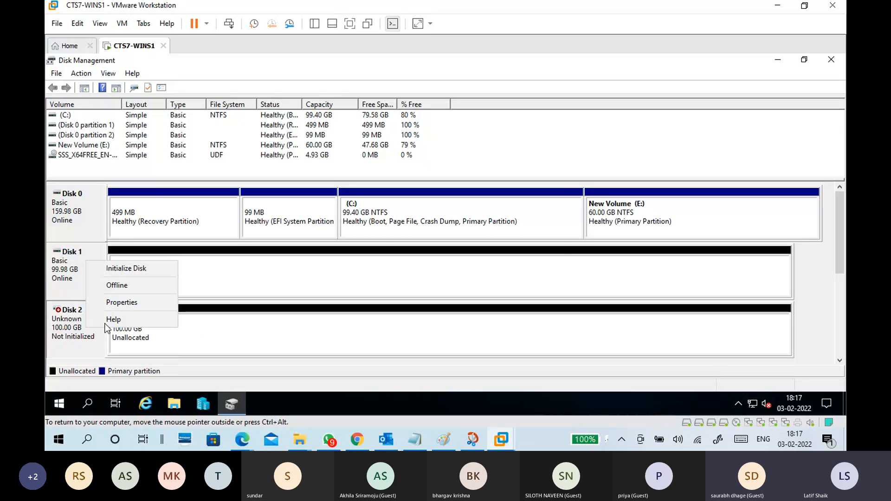
left_click(146, 269)
left_click(480, 294)
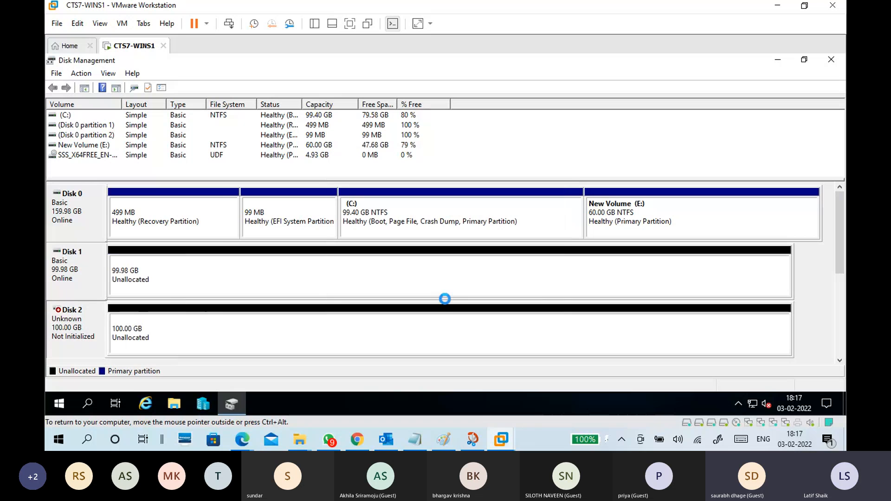
Review the options offered for Disk 1 and point out the unallocated space on Disks 1 and 2.
right_click(88, 277)
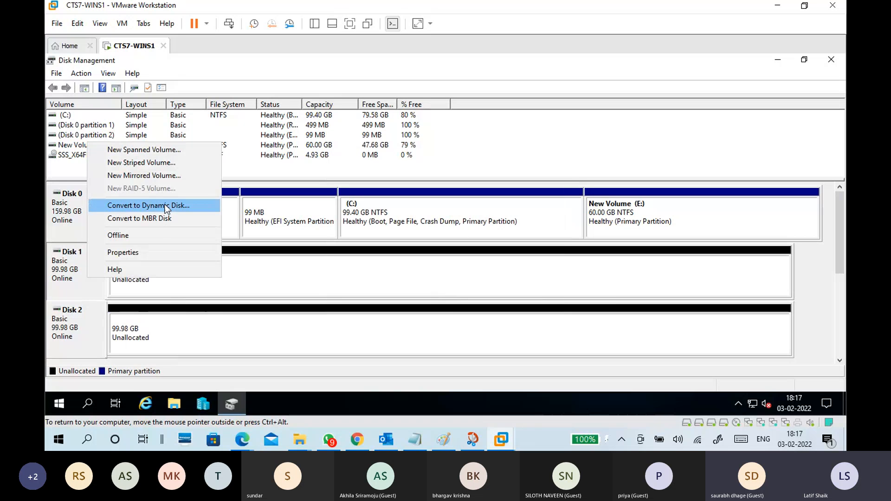
left_click(92, 311)
left_click(89, 281)
left_click(153, 277)
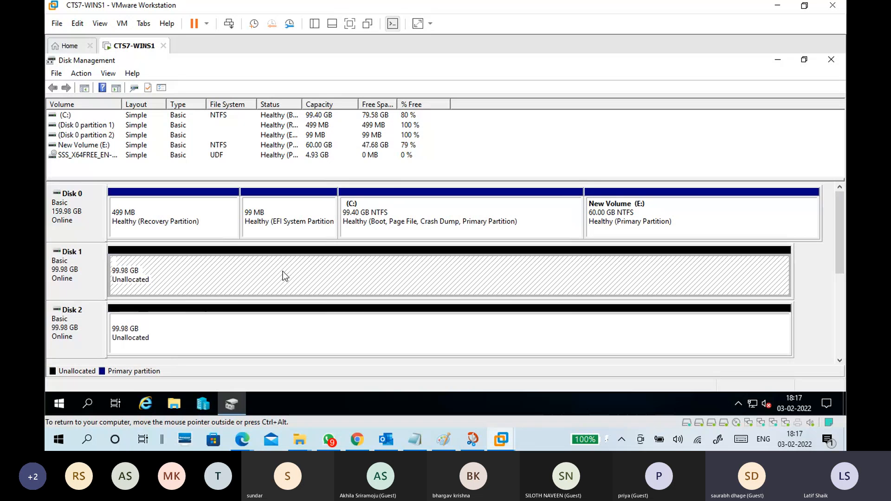
left_click(246, 310)
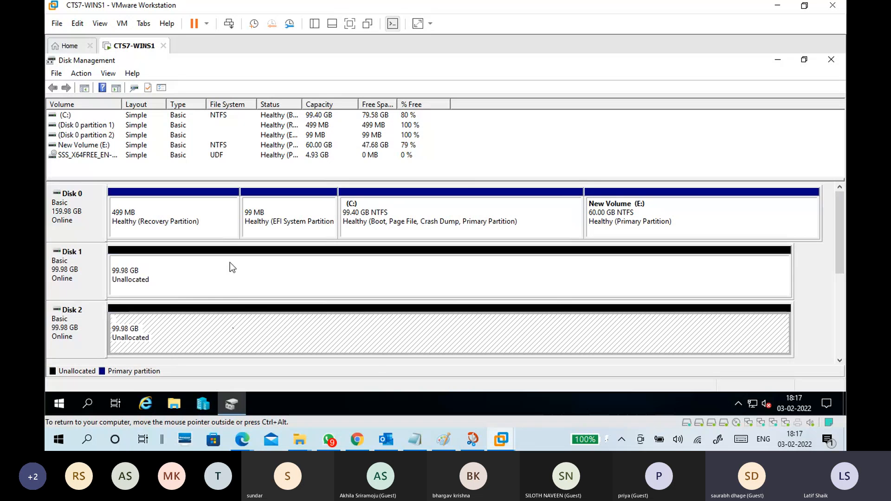
Start a new striped volume on Disk 1's unallocated space and proceed to the disk selection.
right_click(250, 274)
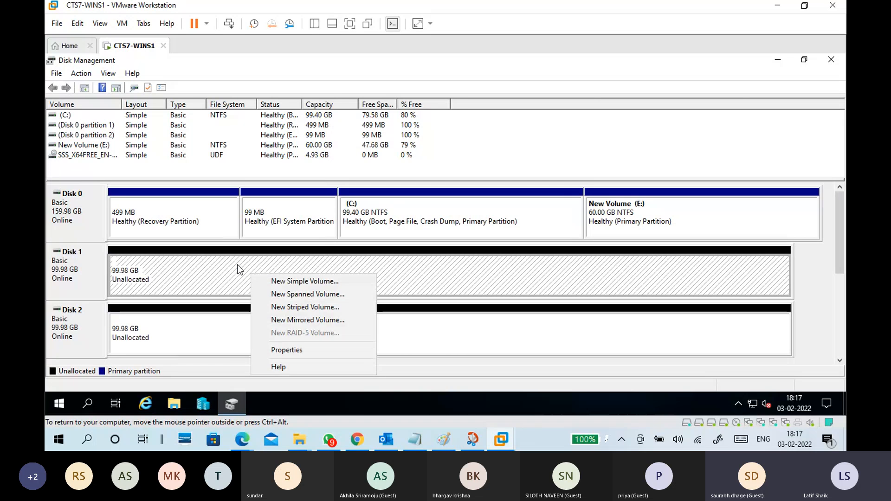
right_click(238, 265)
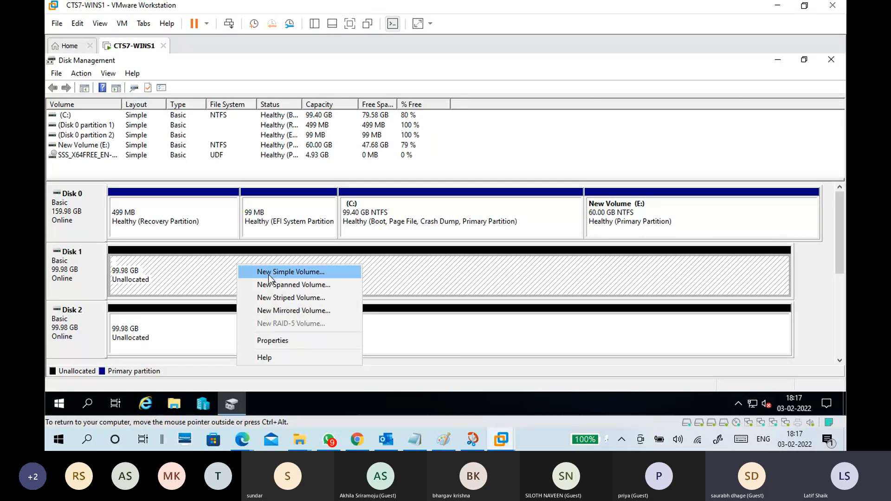
left_click(313, 297)
left_click_drag(235, 122, 453, 111)
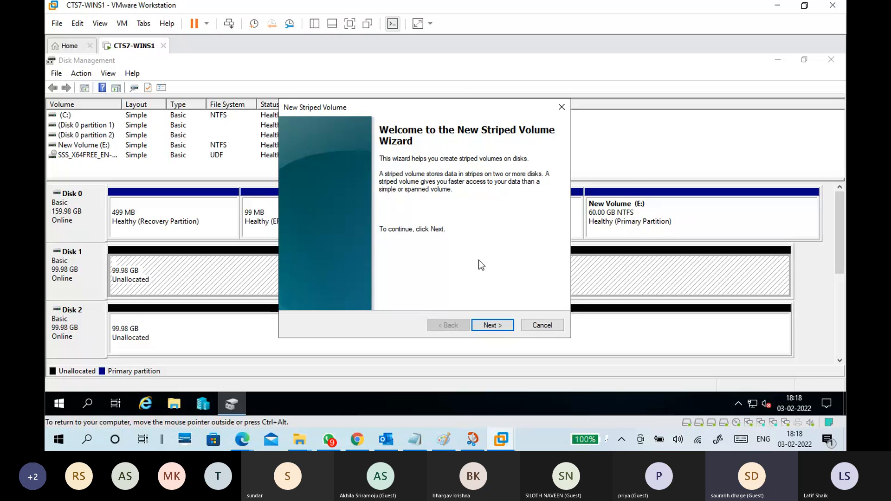
left_click_drag(472, 103, 454, 107)
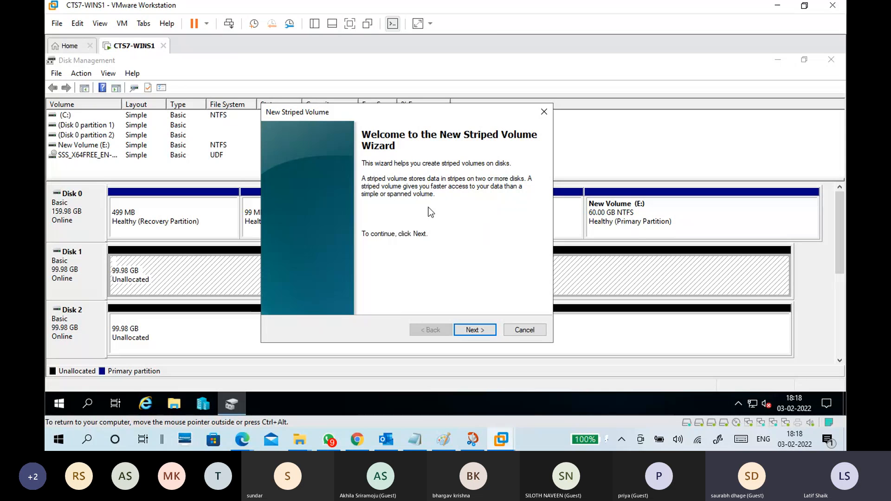
left_click(477, 330)
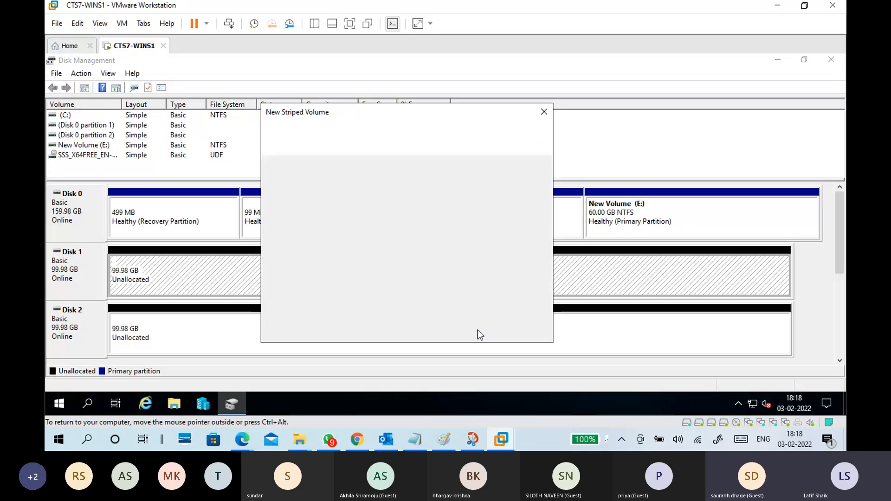
Add Disk 2 to the striped volume, compare its allotted space with Disk 1's, and remove Disk 2 again.
left_click(340, 204)
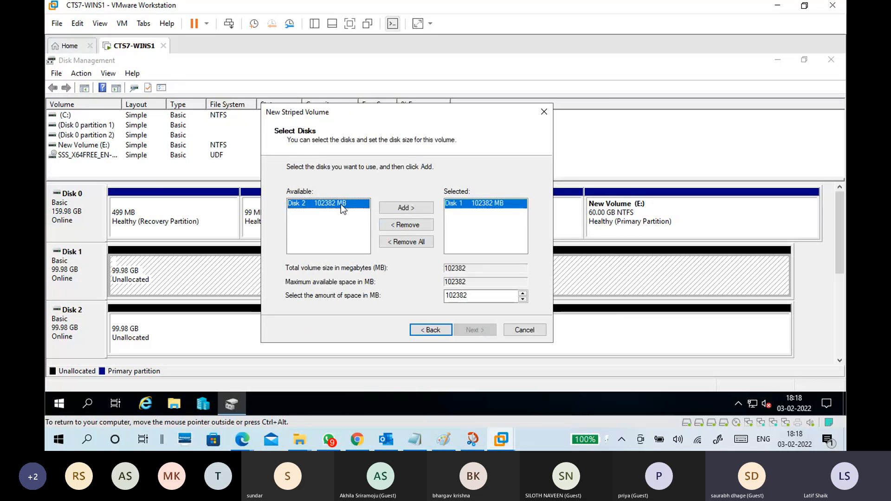
left_click(394, 210)
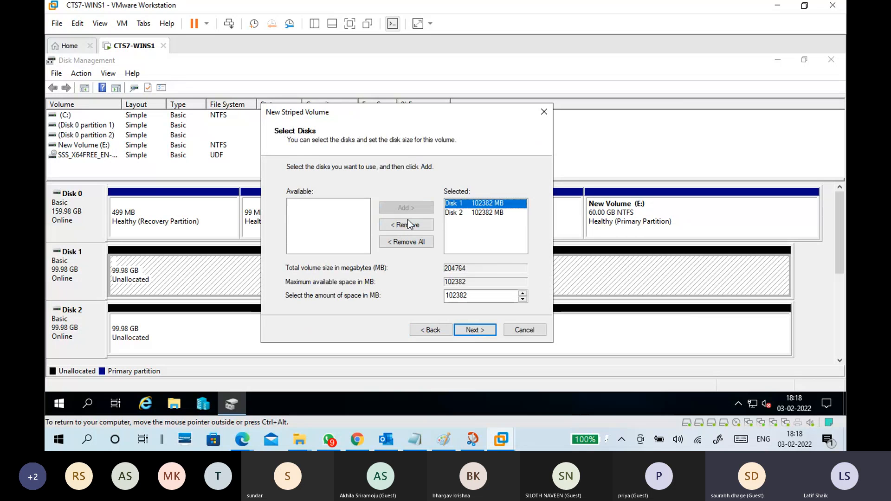
left_click(499, 211)
left_click(498, 204)
left_click(498, 212)
left_click(493, 203)
left_click(465, 213)
left_click(406, 225)
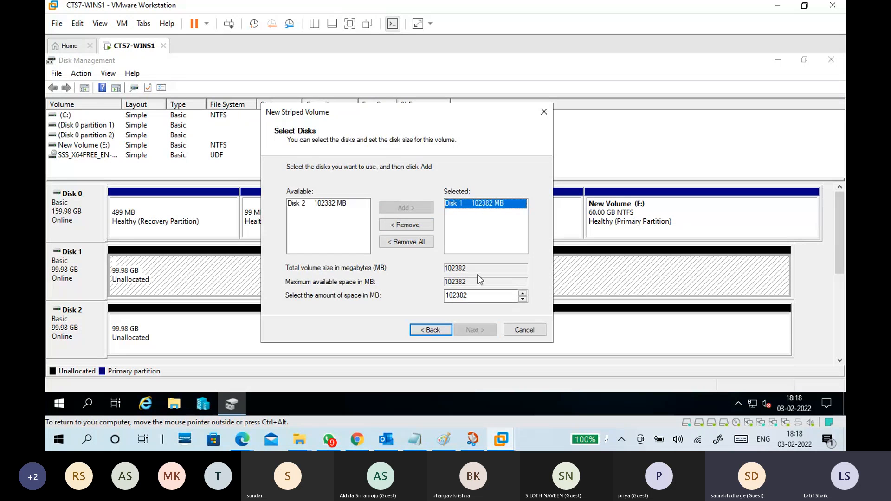
Try allotting 40960 MB per disk with Disk 2 added, and return to the wizard's welcome page.
double_click(473, 299)
type("40")
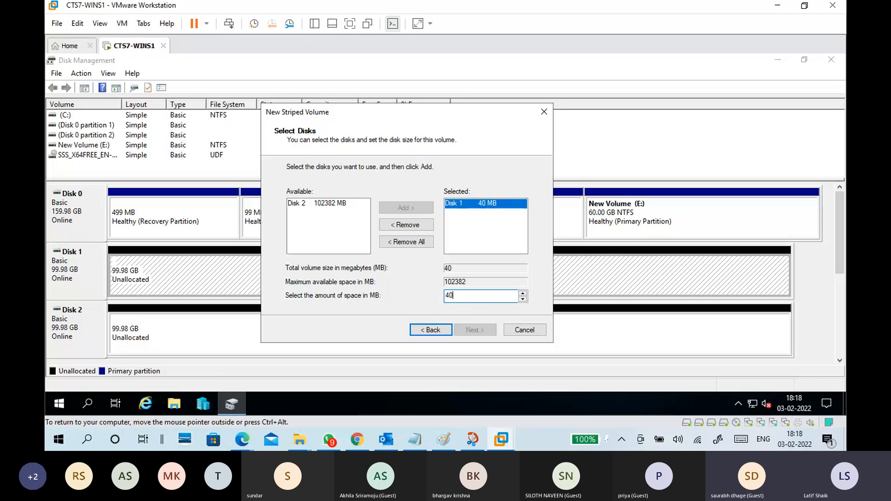
type("960")
left_click(313, 206)
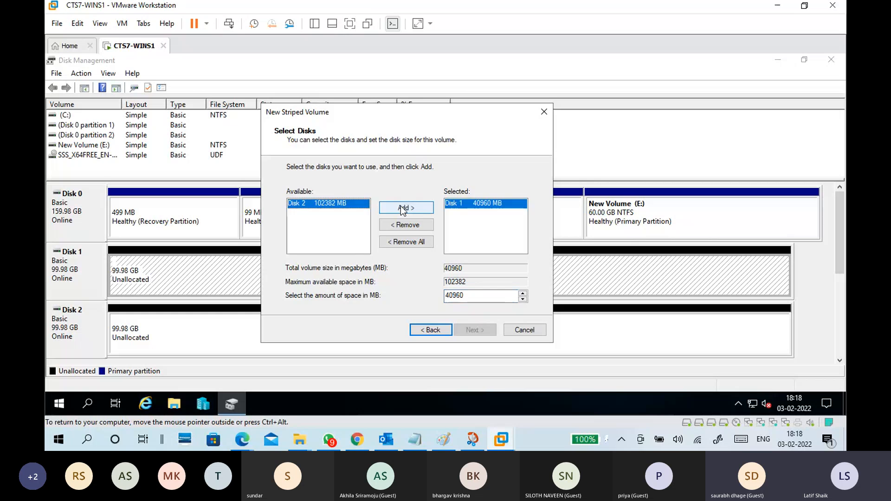
left_click(400, 206)
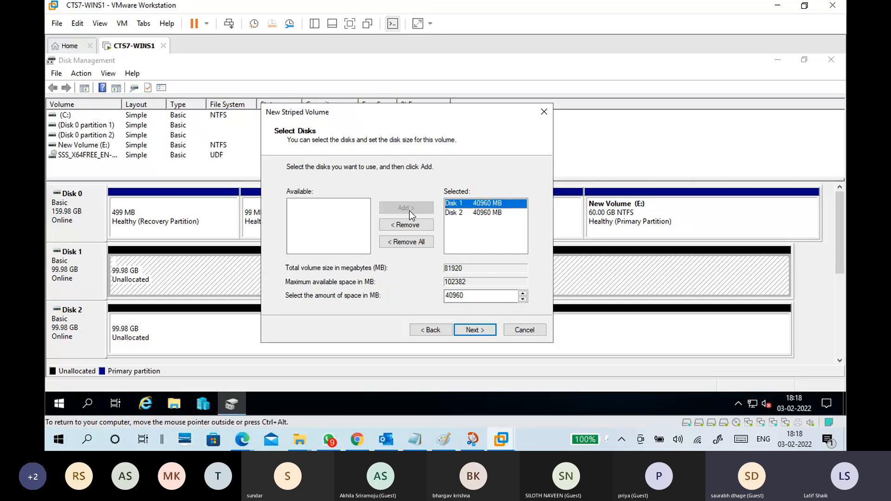
left_click(486, 204)
left_click(438, 329)
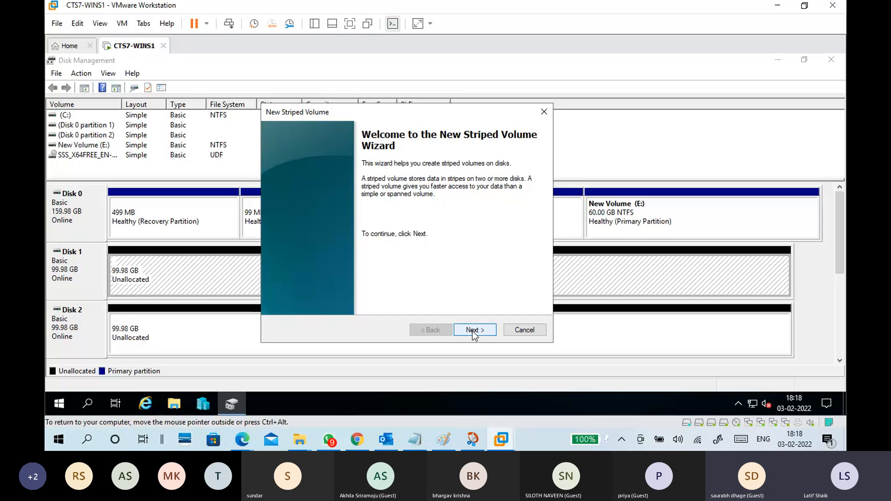
Add Disk 1 and Disk 2 to the striped volume at 102382 MB each and accept drive letter F.
left_click(472, 330)
left_click(408, 225)
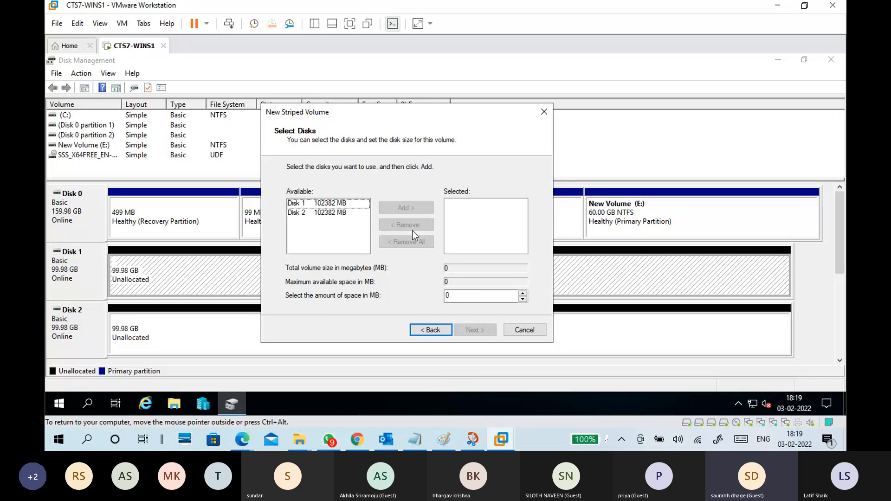
left_click(346, 203)
left_click(398, 208)
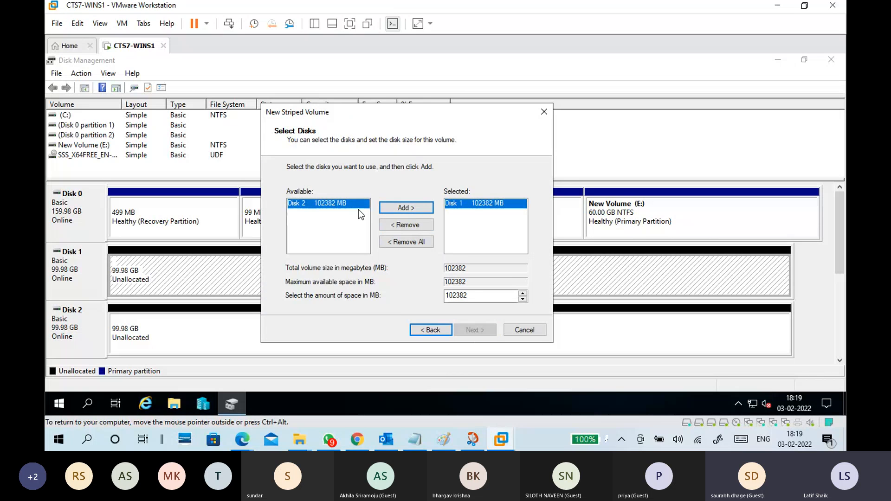
left_click(406, 207)
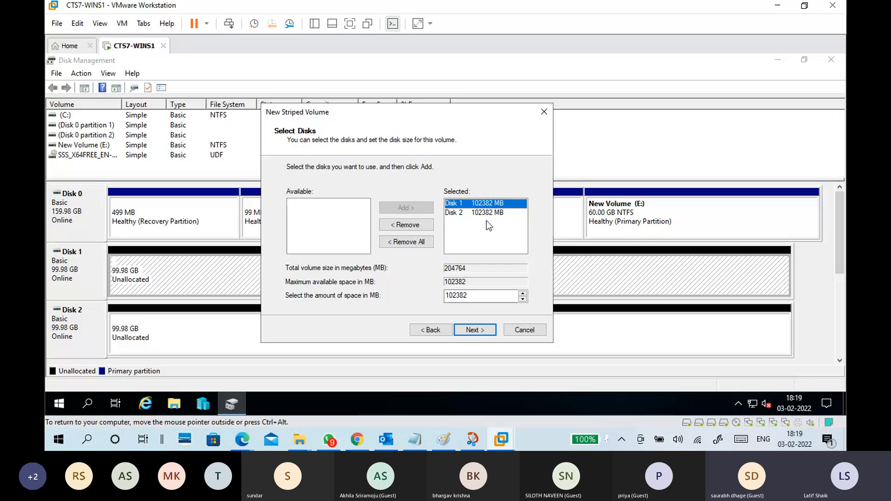
left_click(486, 213)
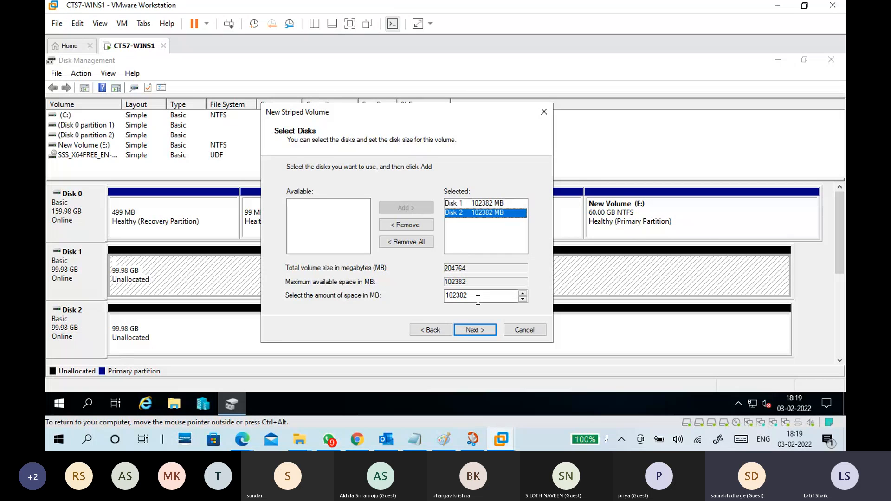
left_click(480, 330)
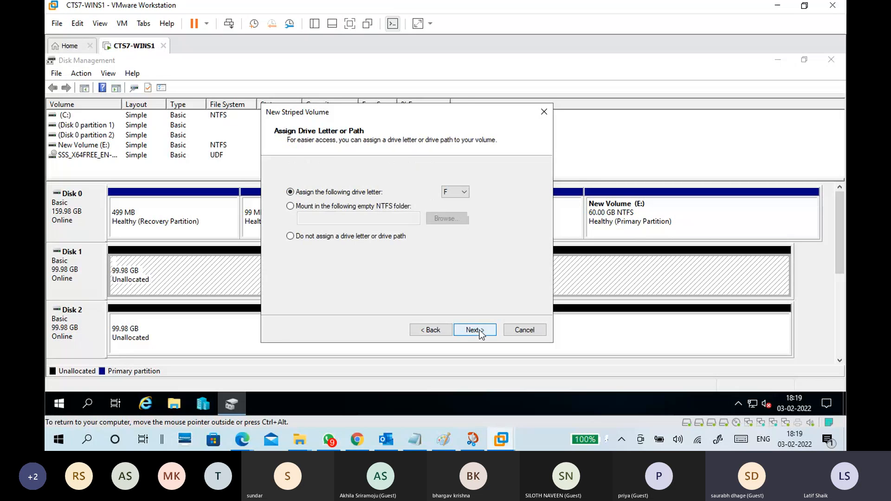
left_click(480, 330)
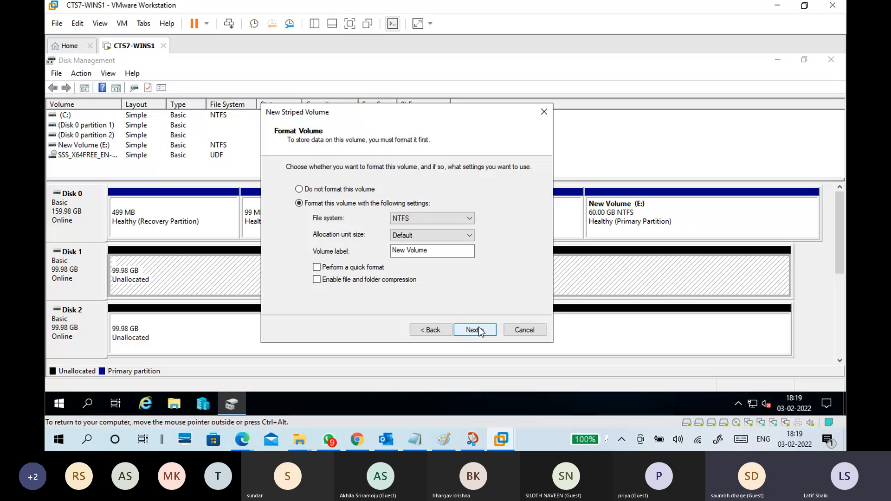
Enable quick format for the NTFS volume and set its label to Striped Volume.
left_click(351, 268)
left_click_drag(426, 251, 406, 252)
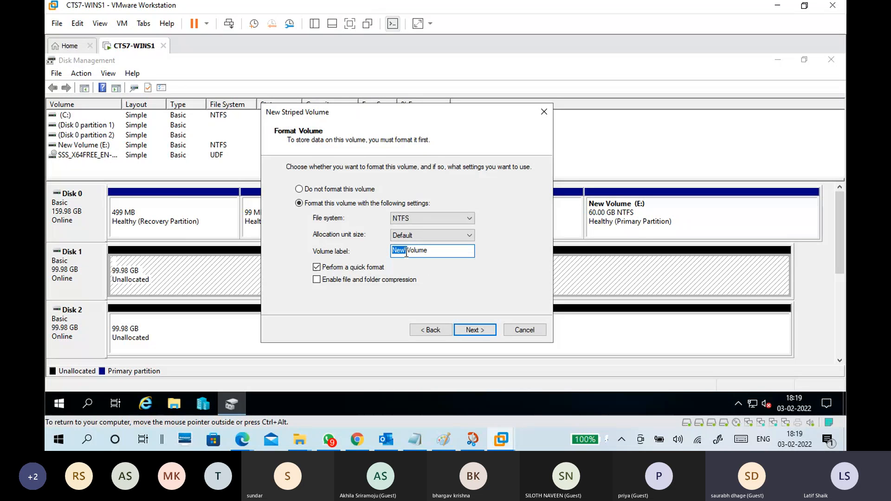
type("Strip")
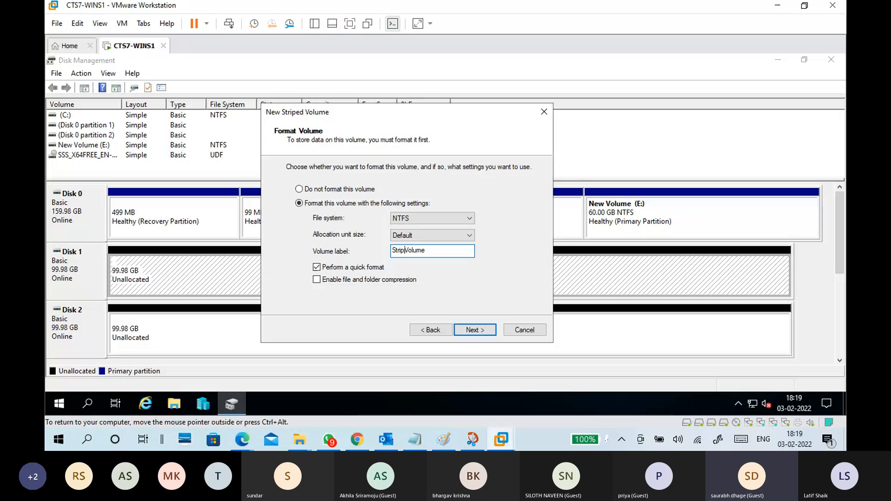
type("ed")
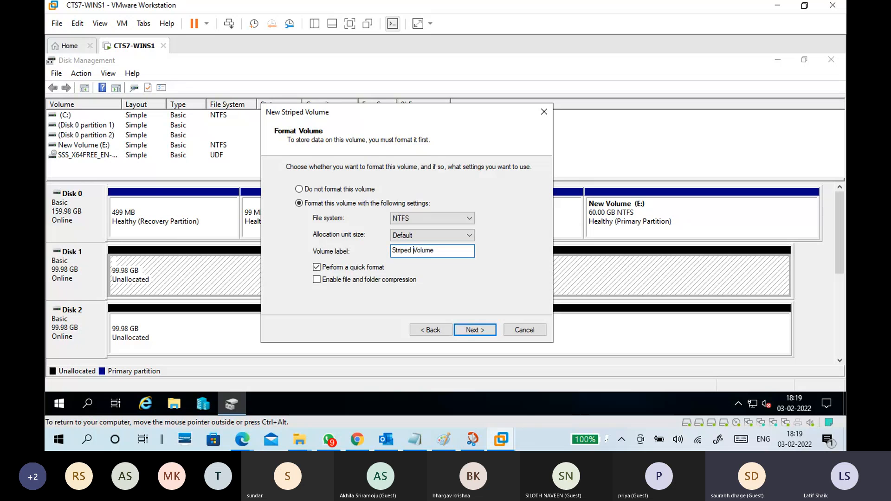
key("ctrl+a")
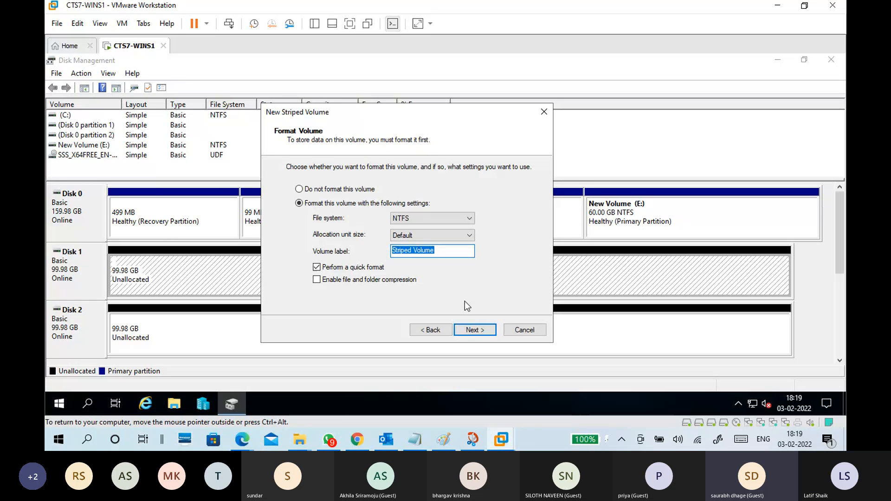
Complete the striped volume wizard and accept converting the basic disks to dynamic disks.
left_click(478, 328)
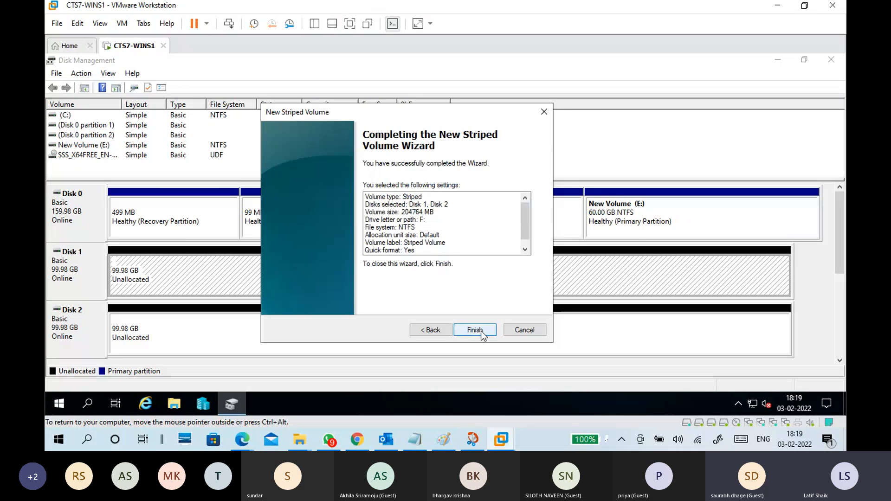
left_click(481, 330)
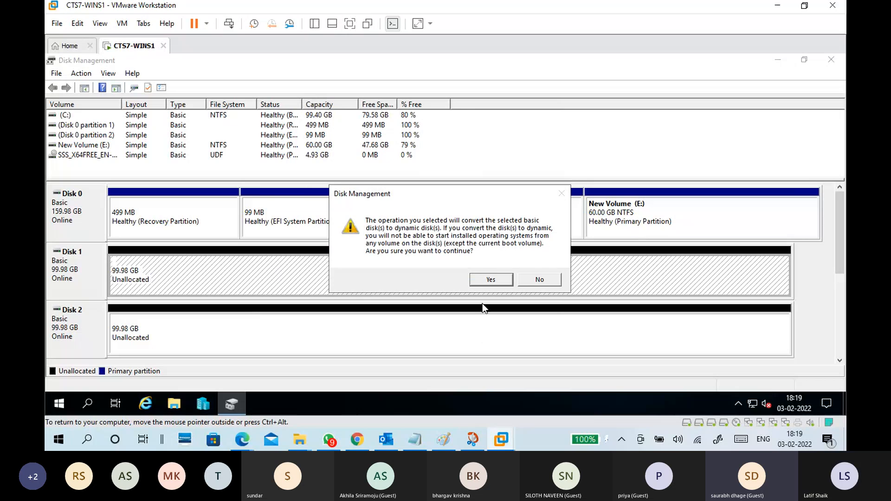
left_click(484, 279)
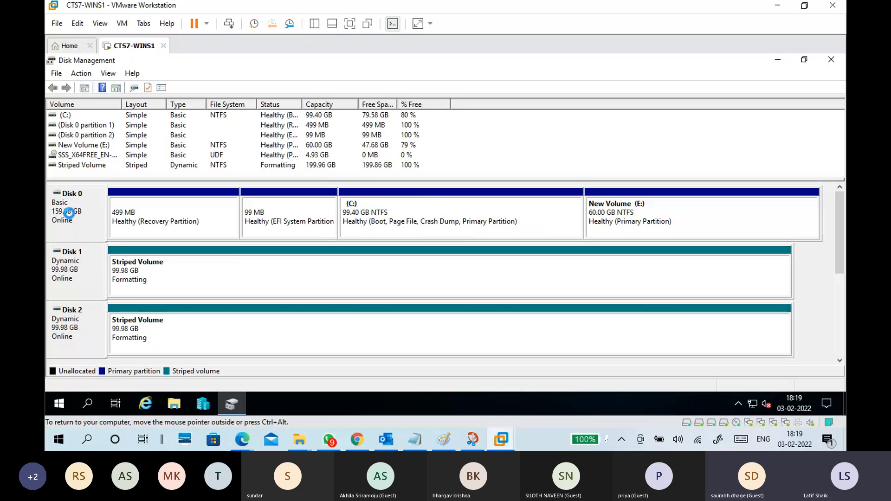
Examine the disk type, capacity and status of Disks 1 and 2 and of Striped Volume (F:).
left_click(75, 283)
left_click(77, 328)
left_click(82, 281)
left_click(82, 321)
left_click(83, 279)
left_click(172, 263)
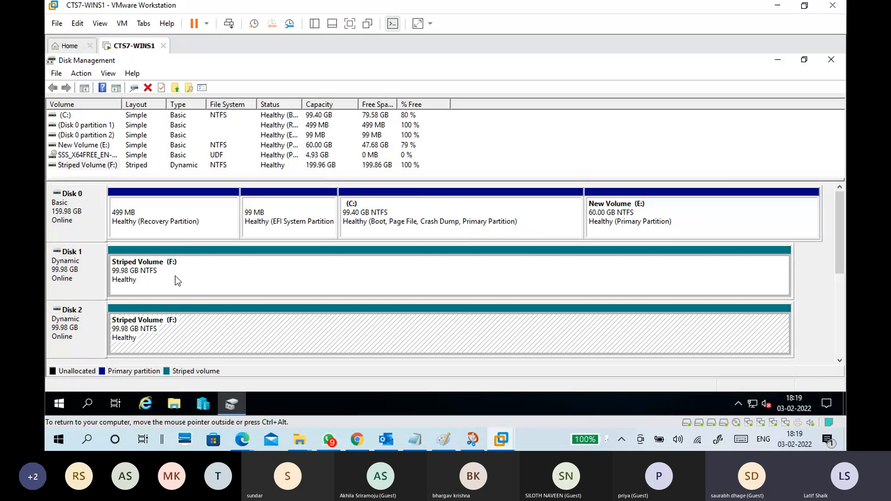
left_click(98, 165)
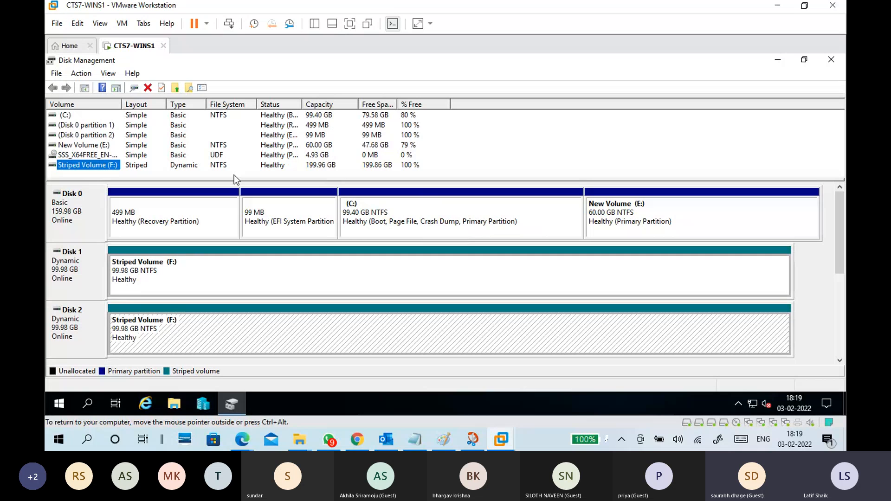
left_click(279, 173)
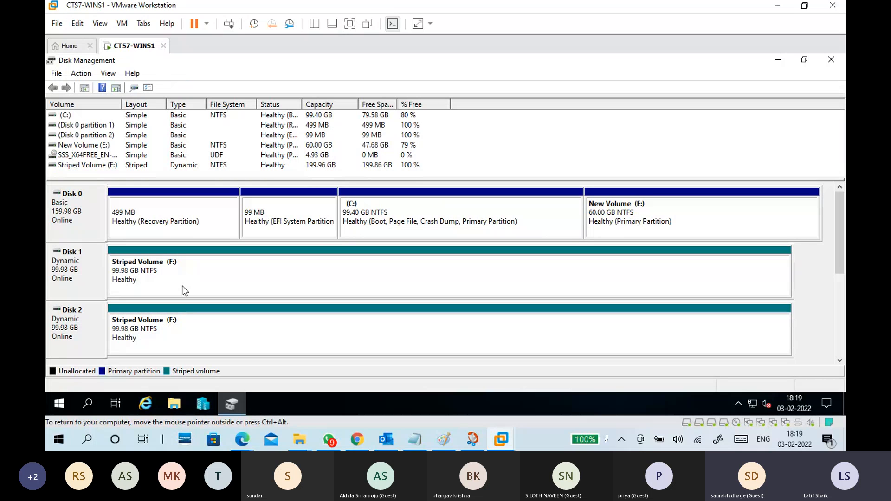
left_click(177, 324)
Locate Striped Volume (F:) under This PC in the virtual machine's File Explorer and check its capacity in the properties.
left_click(186, 397)
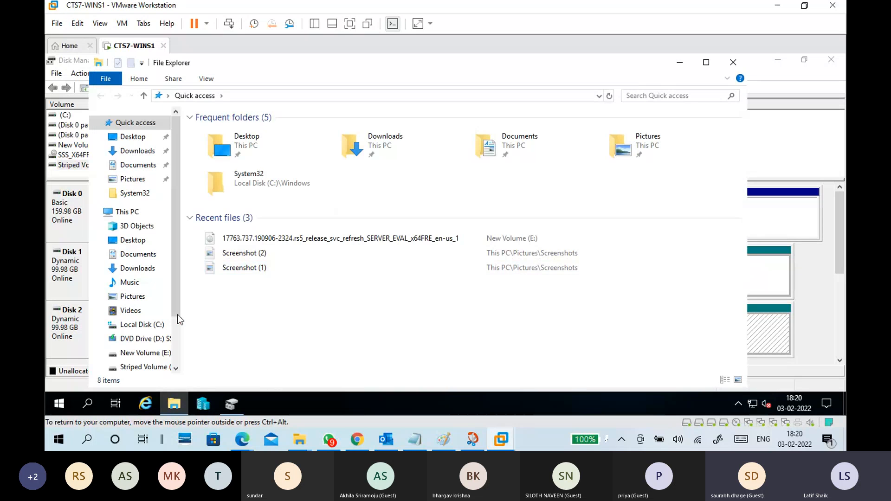
left_click(133, 212)
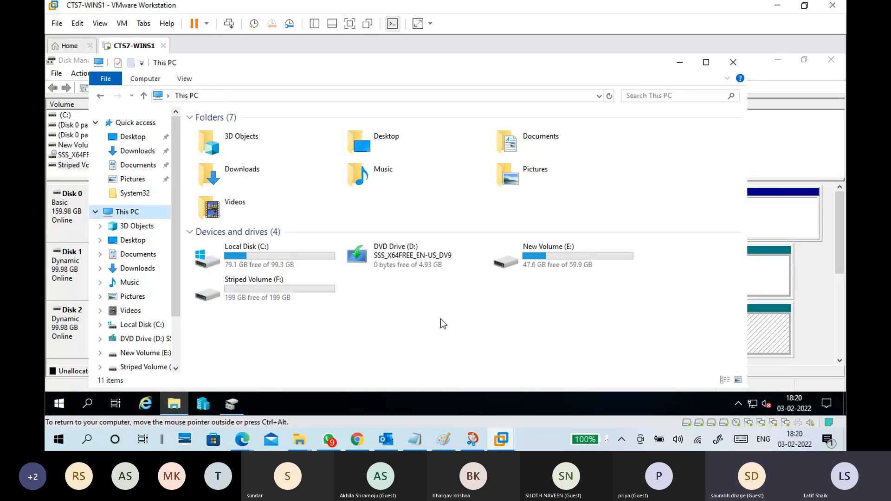
left_click(255, 299)
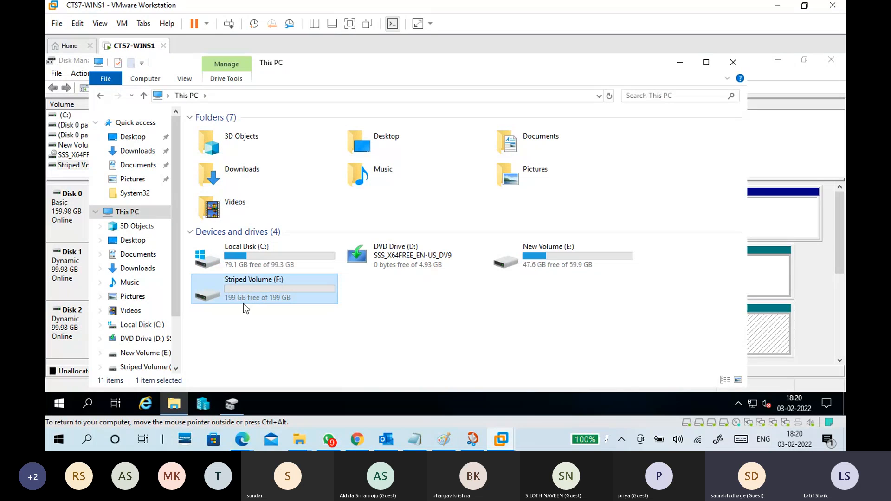
double_click(255, 288)
right_click(259, 297)
left_click(277, 280)
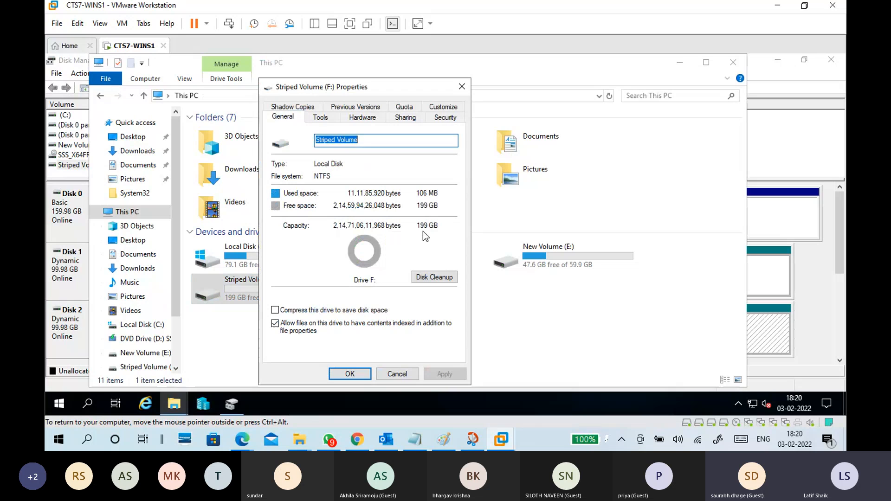
left_click(391, 374)
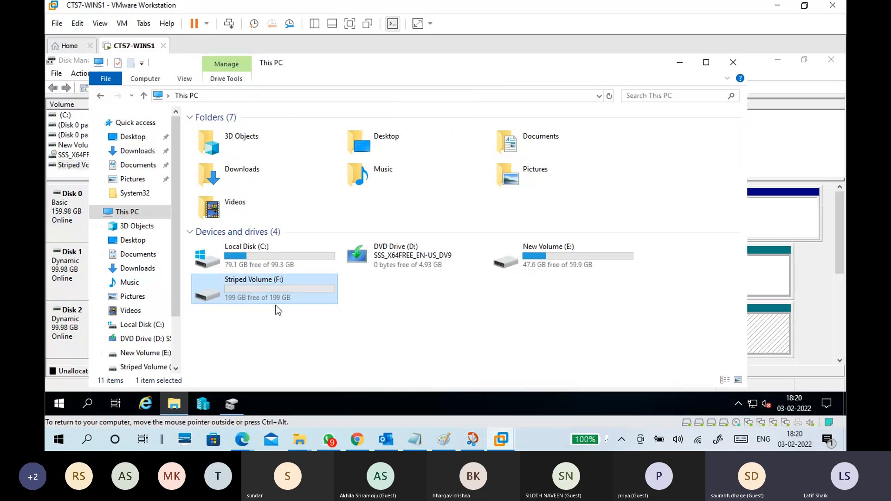
Open Striped Volume (F:) and copy the eleven text and image files from the host's CTS B10 folder into it.
double_click(273, 299)
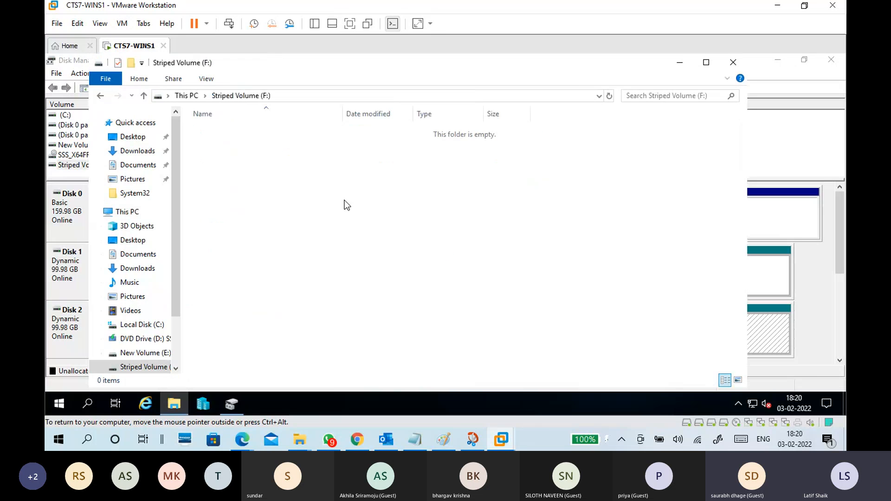
mouse_move(307, 439)
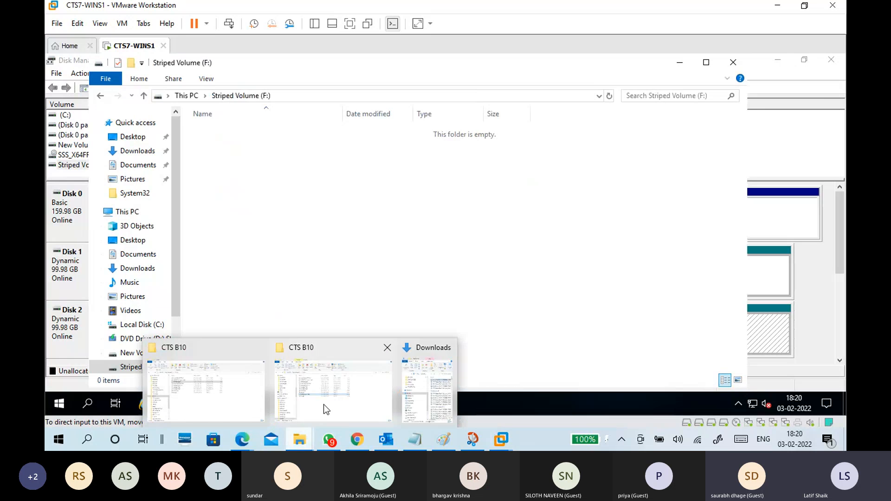
left_click(324, 403)
left_click_drag(314, 307, 299, 188)
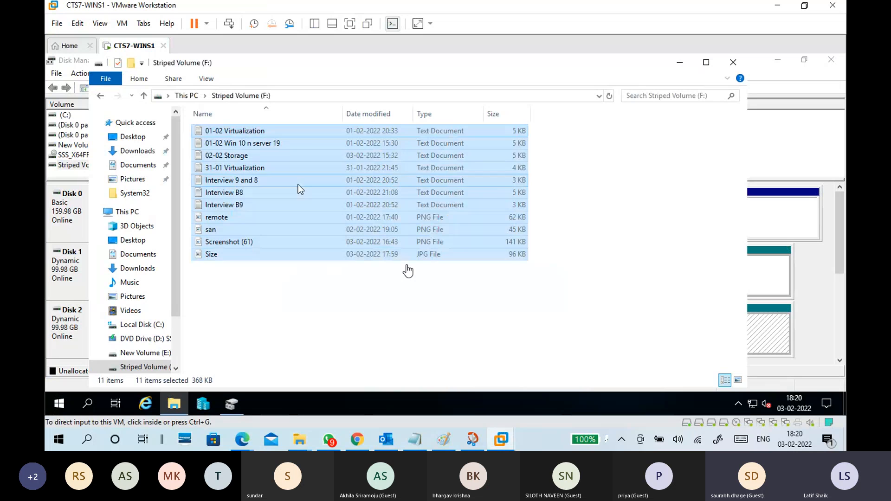
Check the copied files on Striped Volume (F:) and its entry under This PC, and minimize File Explorer.
left_click(193, 96)
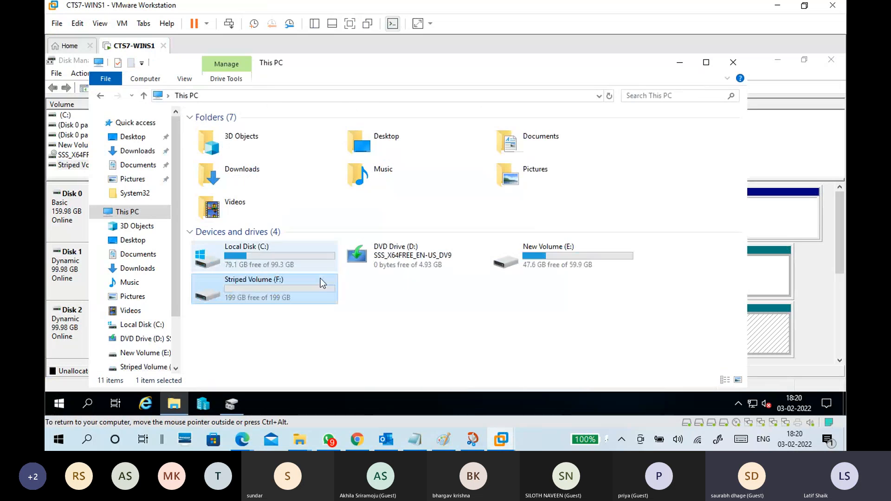
double_click(320, 277)
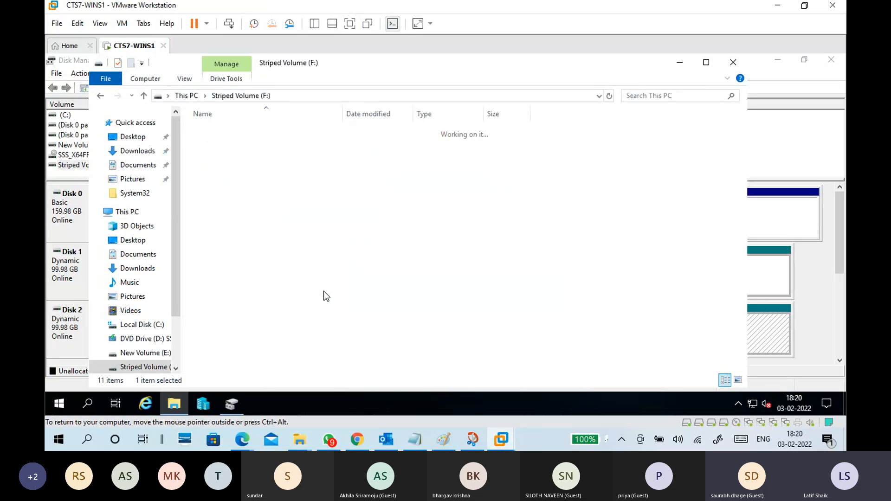
left_click(193, 97)
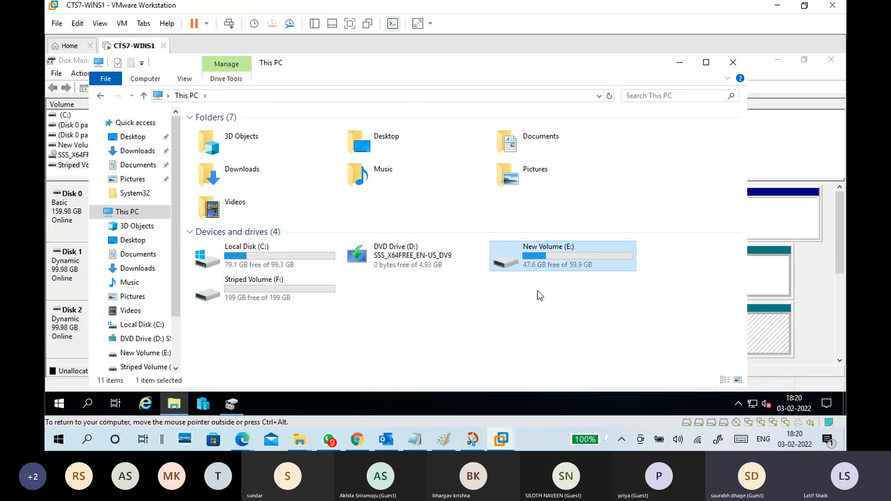
left_click(678, 65)
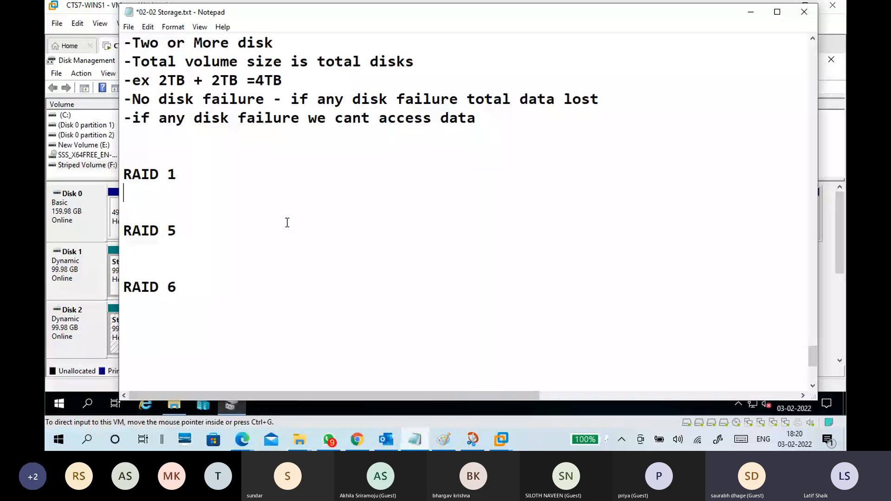
Review the RAID 0 notes on disk count, total volume size and disk failure in the 02-02 Storage Notepad file.
left_click(414, 438)
scroll(287, 223, "up", 2)
left_click_drag(281, 156, 130, 155)
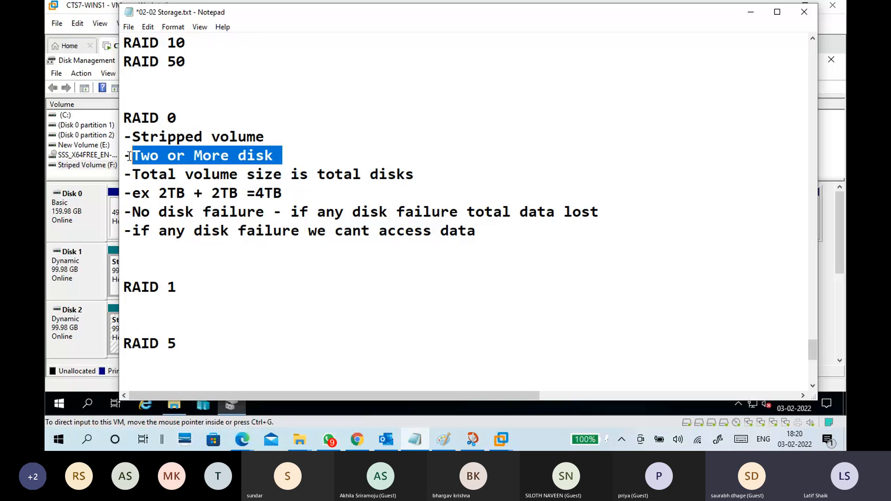
left_click_drag(414, 174, 308, 171)
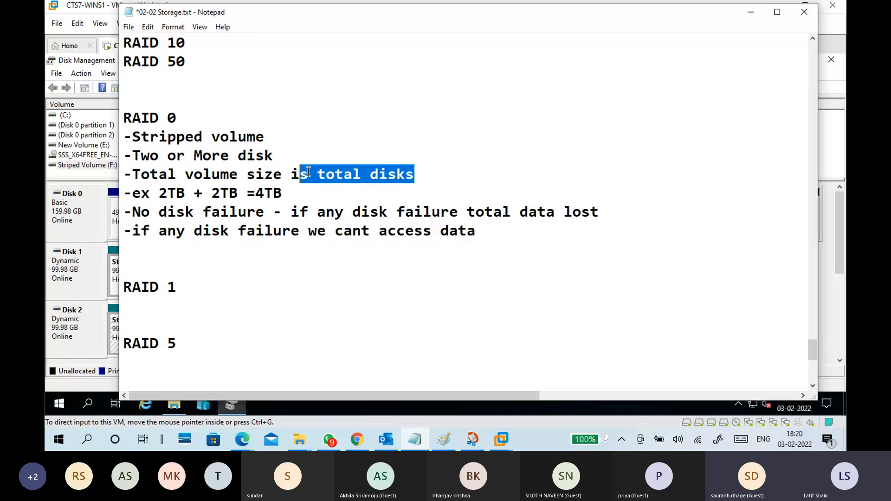
left_click_drag(264, 212, 124, 214)
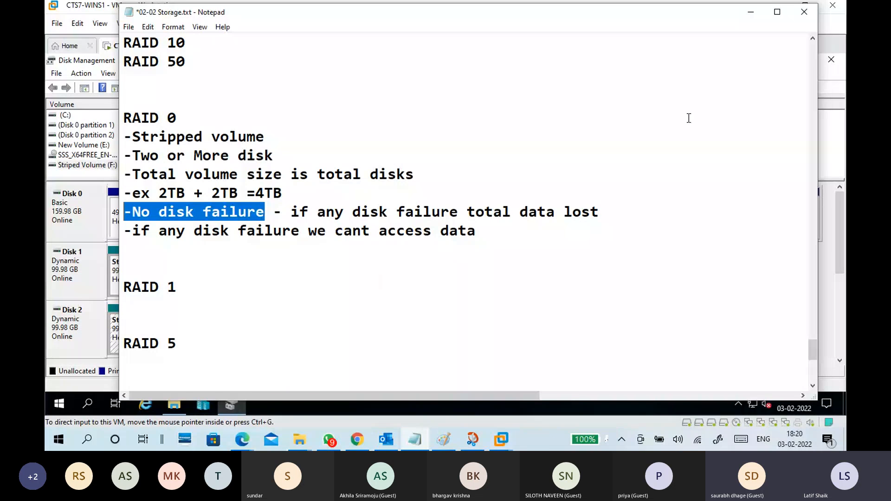
left_click(751, 12)
Take Disk 1 of the striped volume offline in Disk Management to simulate a disk failure.
left_click(172, 276)
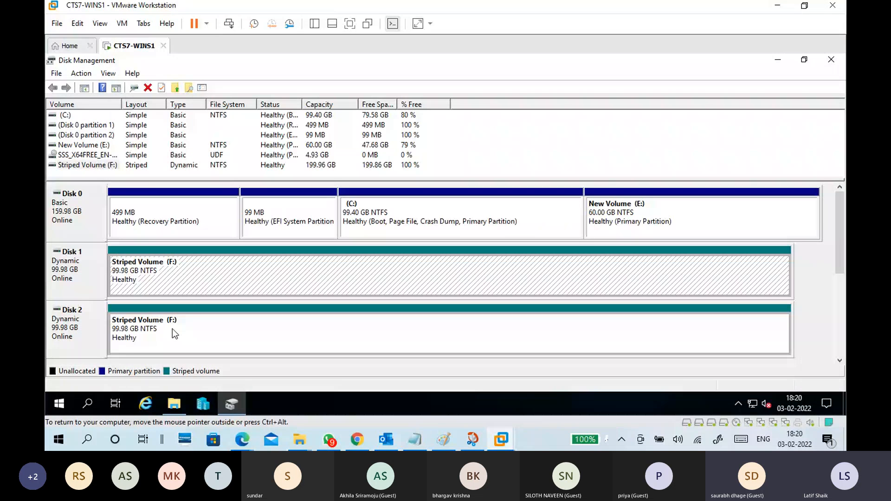
left_click(242, 298)
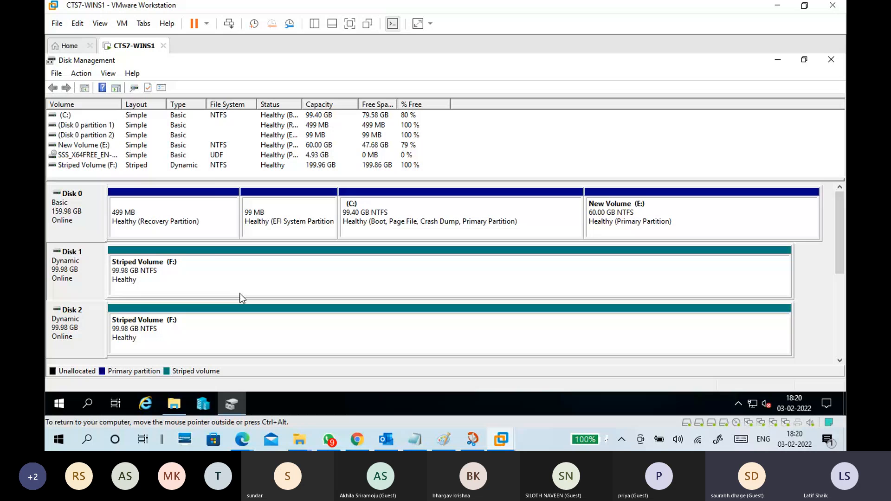
right_click(91, 268)
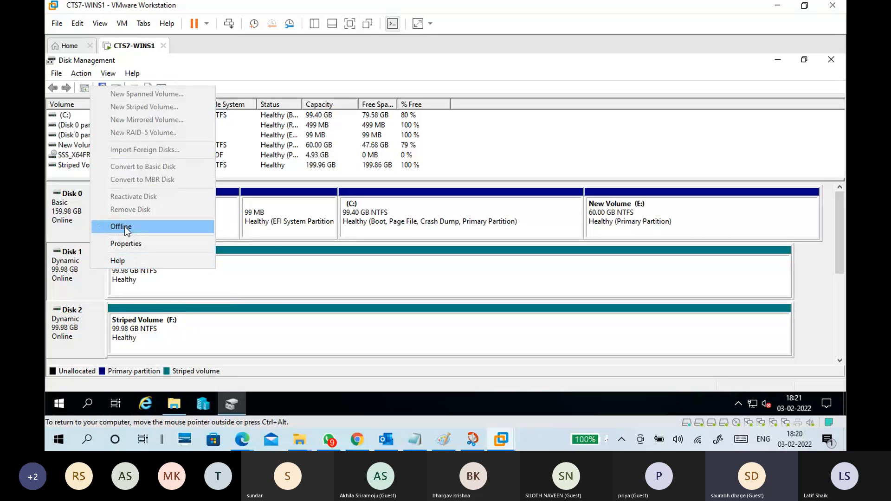
left_click(121, 227)
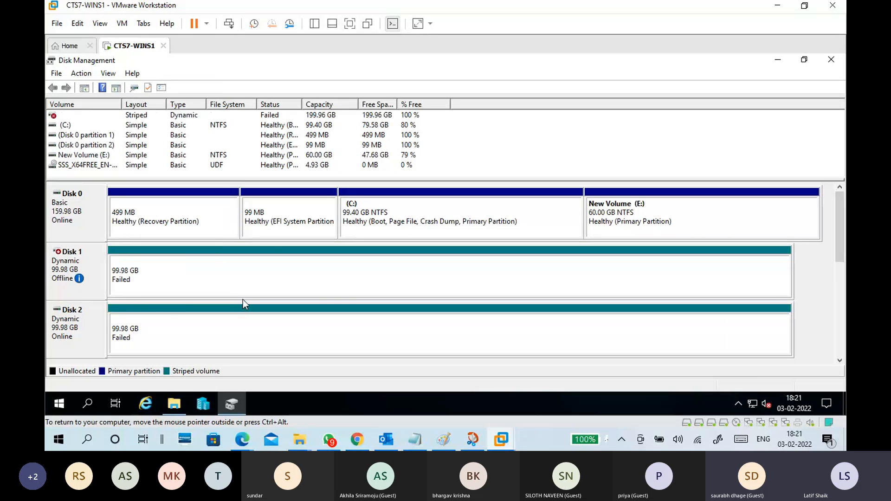
Check the actions available for the offline Disk 1 and bring up the virtual machine's File Explorer.
right_click(85, 268)
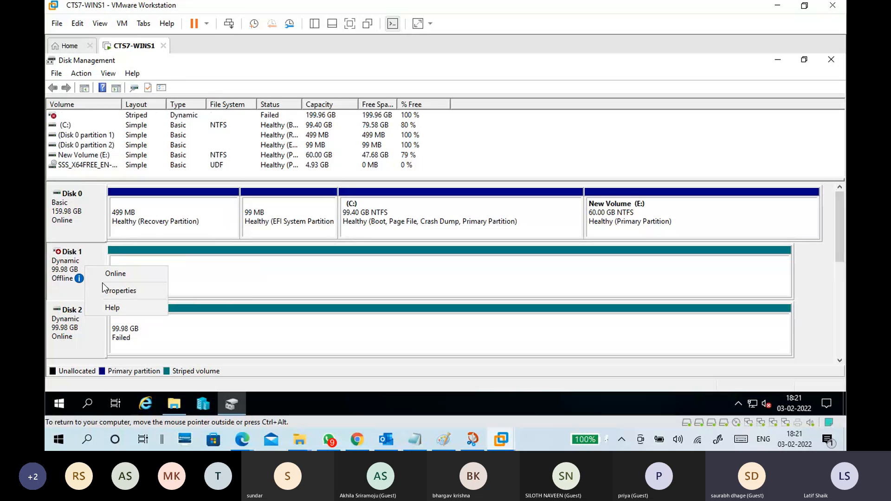
left_click(62, 282)
left_click(181, 400)
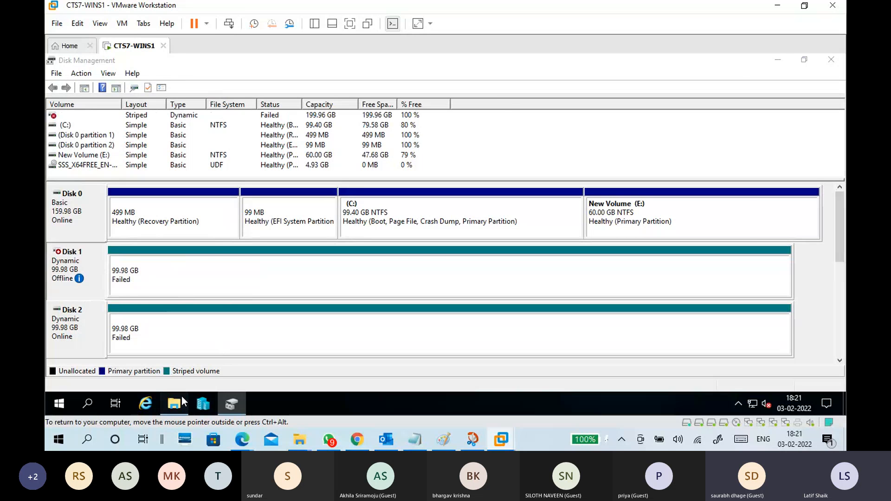
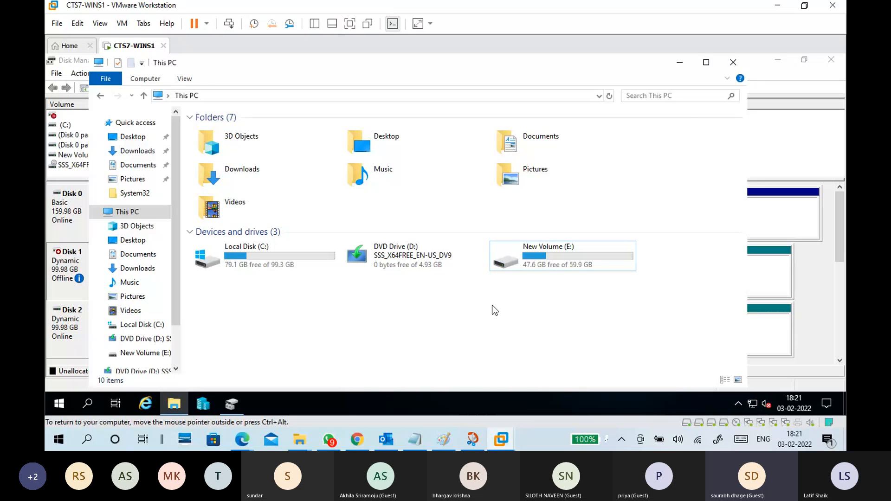
Minimize File Explorer and bring the offline Disk 1 back online in Disk Management.
left_click(680, 63)
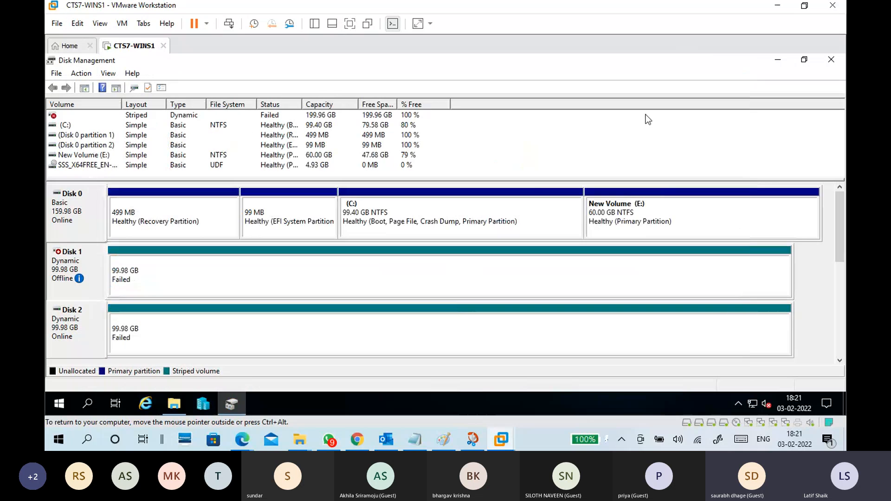
right_click(64, 278)
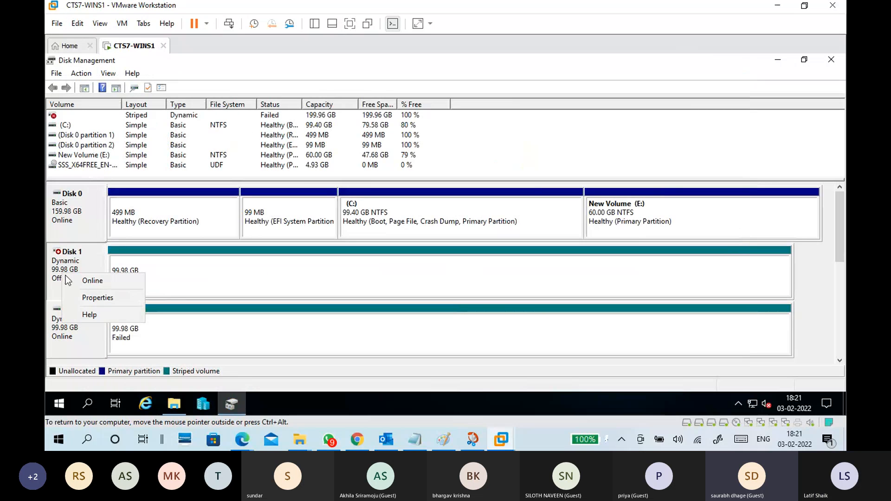
left_click(71, 280)
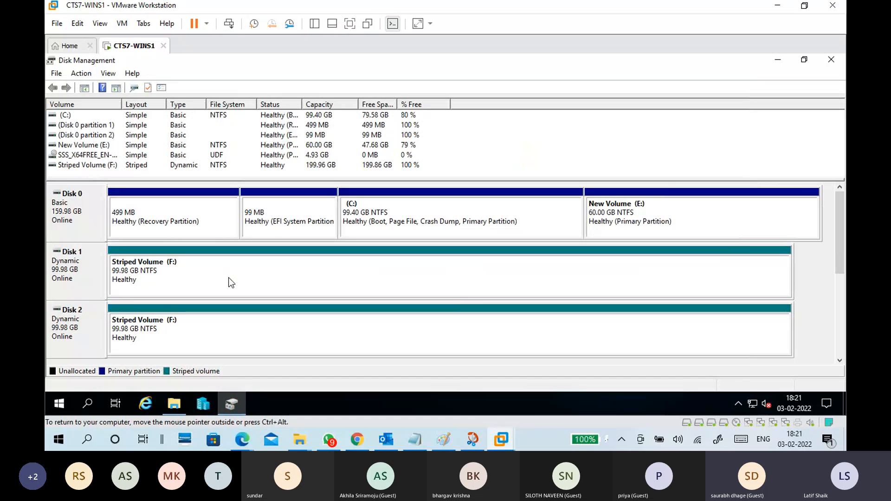
Check Striped Volume (F:) under This PC in the virtual machine and minimize File Explorer.
left_click(231, 282)
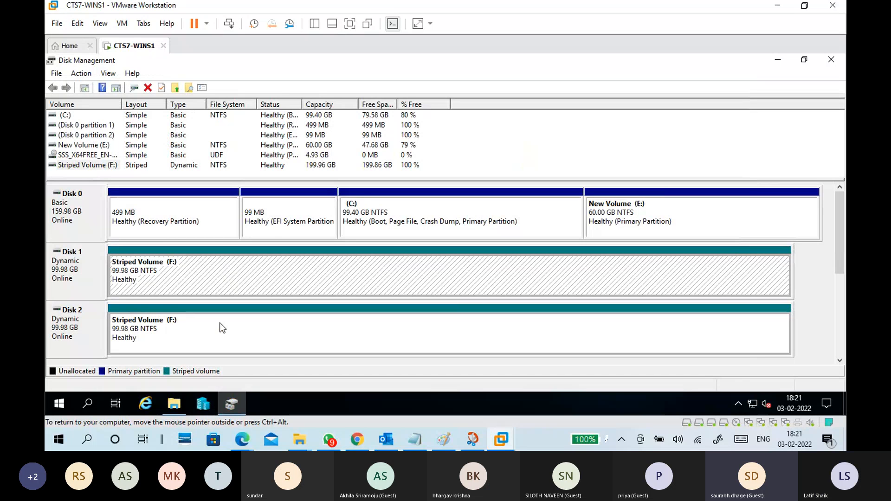
left_click(175, 404)
double_click(257, 291)
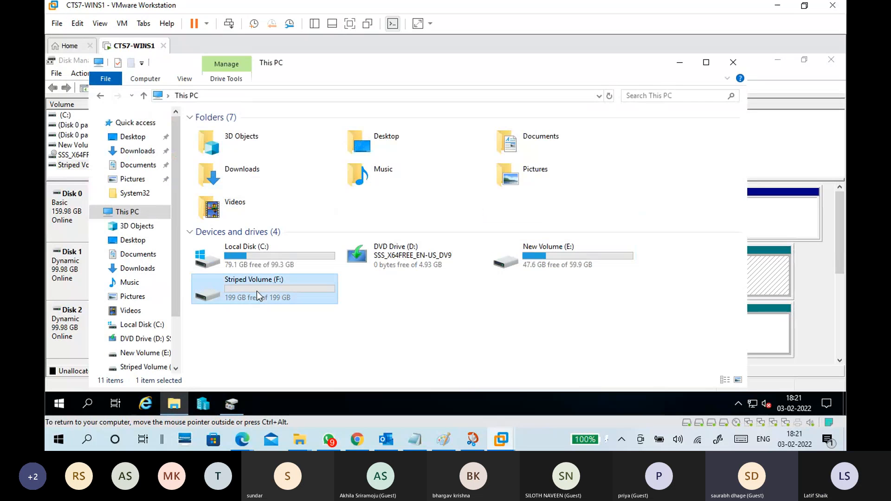
left_click(186, 96)
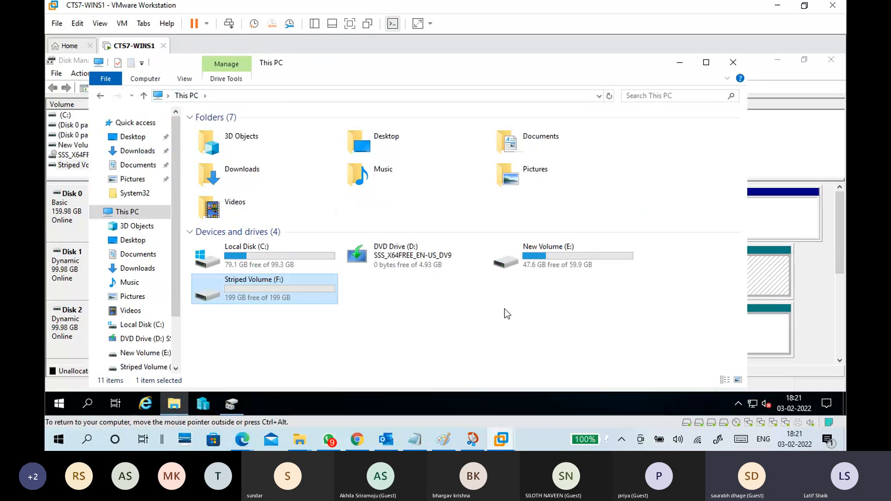
left_click(506, 314)
left_click(680, 61)
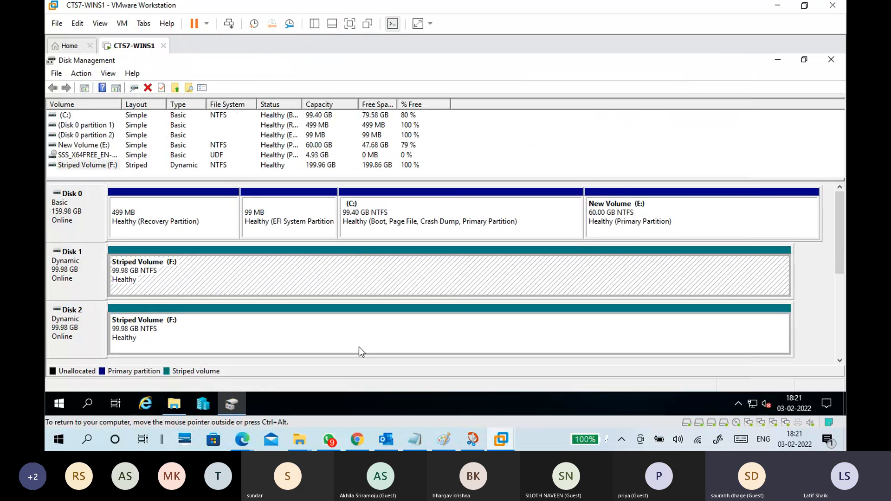
Review the details of Hard Disk 2 in the virtual machine's hardware settings and close them without changes.
left_click(122, 23)
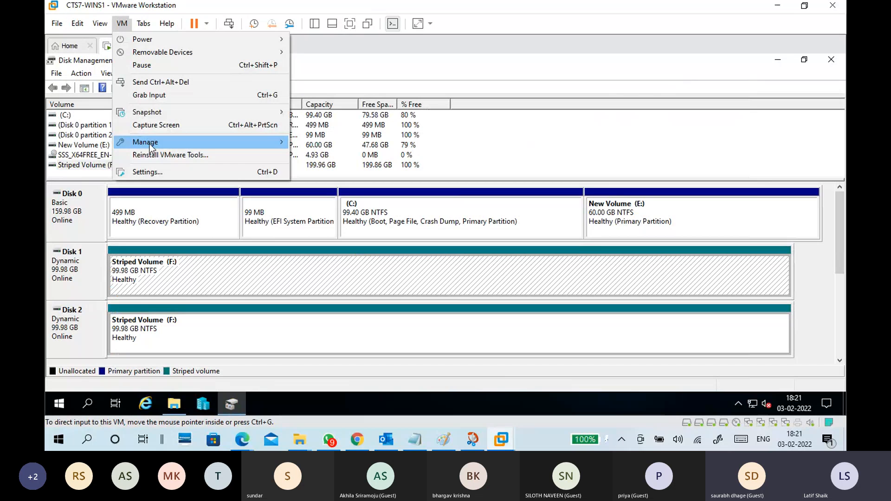
left_click(161, 171)
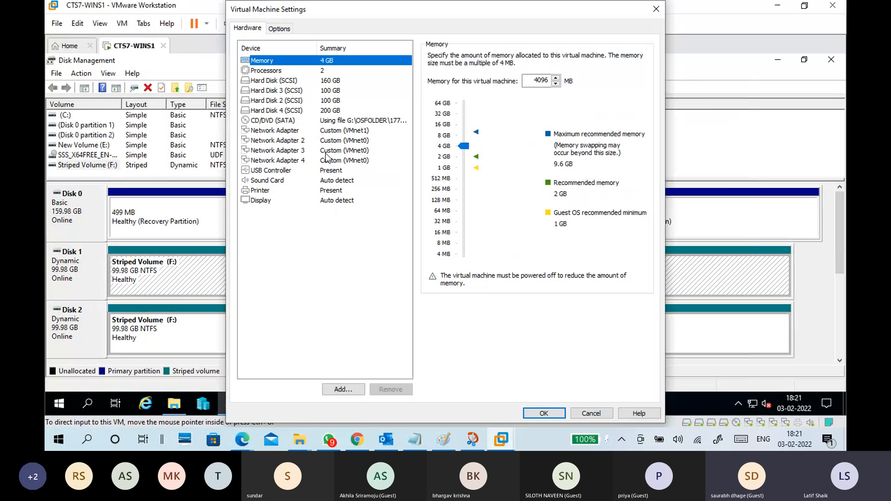
left_click(325, 155)
left_click(311, 89)
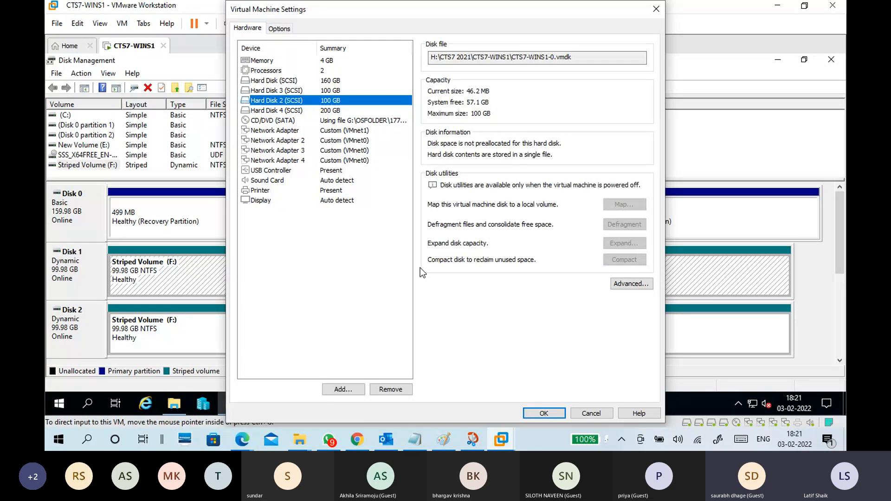
left_click(326, 102)
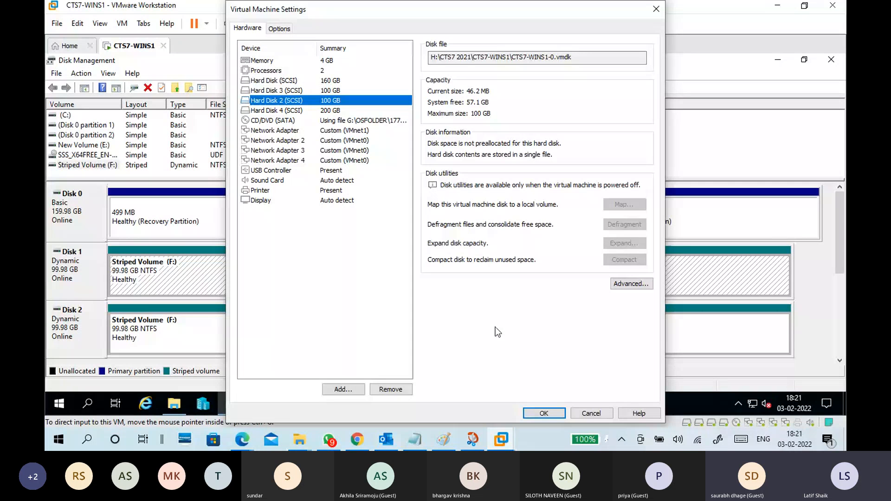
left_click(578, 410)
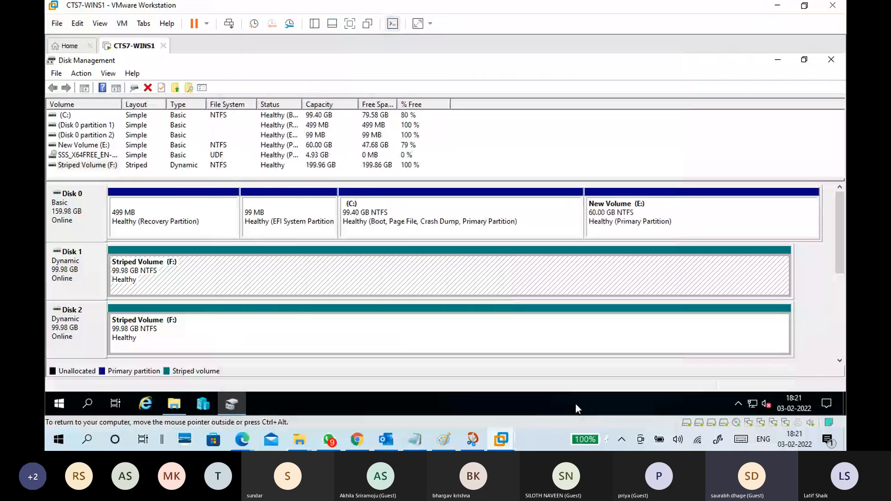
Delete Striped Volume (F:) spanning Disk 1 and Disk 2, confirming that all its data is erased.
left_click(204, 327)
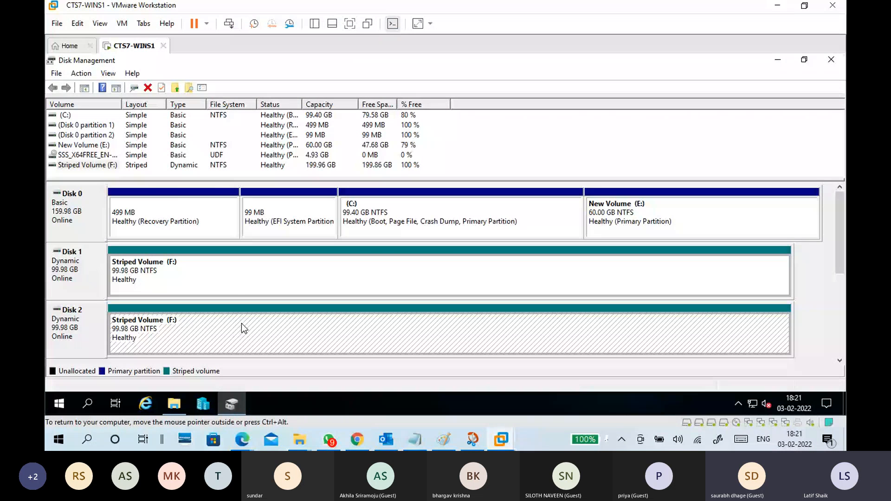
left_click(232, 279)
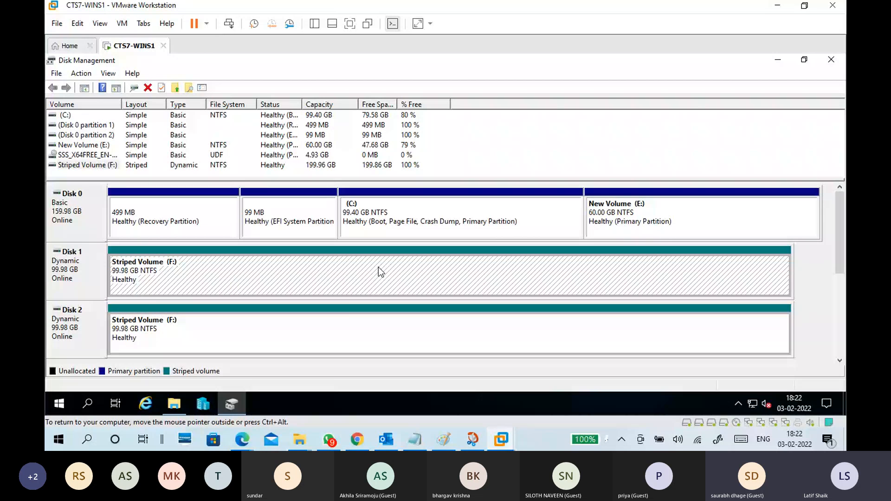
left_click(352, 322)
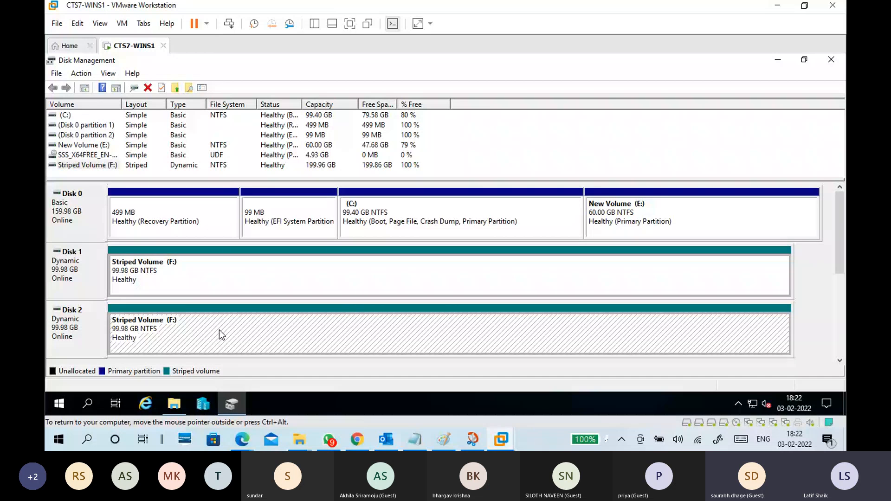
left_click(76, 327)
right_click(202, 332)
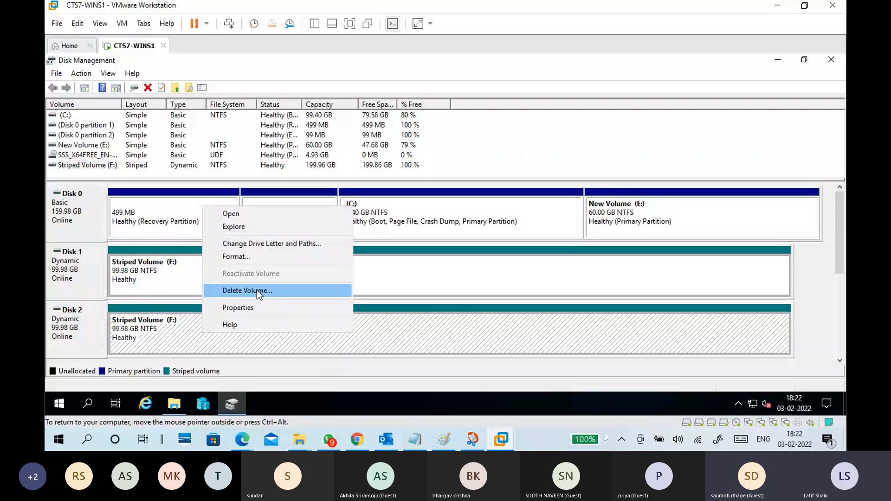
left_click(257, 290)
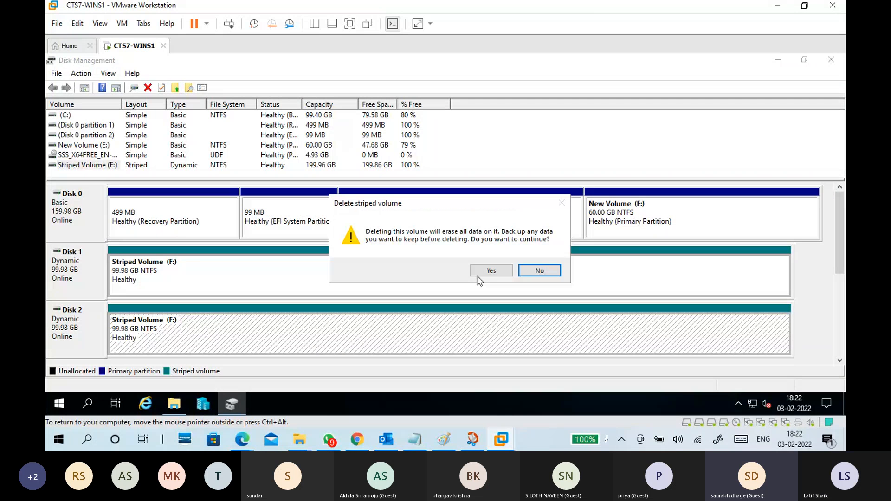
left_click(489, 276)
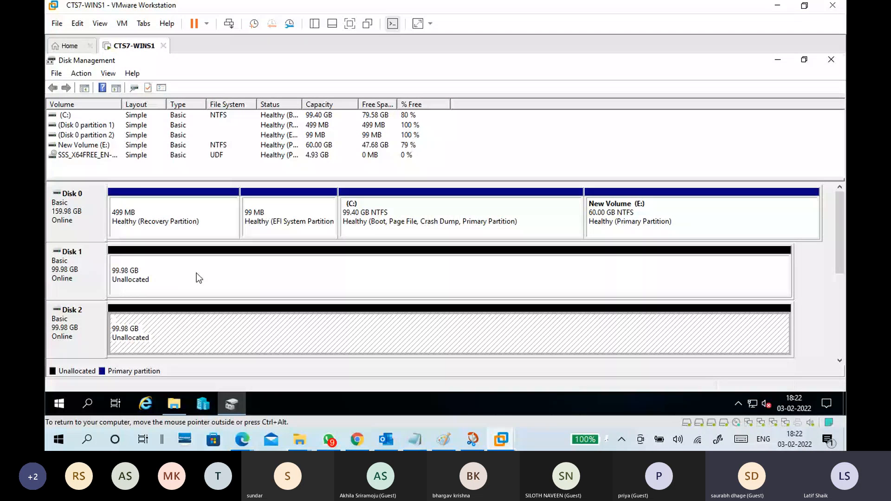
Check the drives listed under This PC, minimize File Explorer and select the unallocated space on Disk 1.
left_click(174, 403)
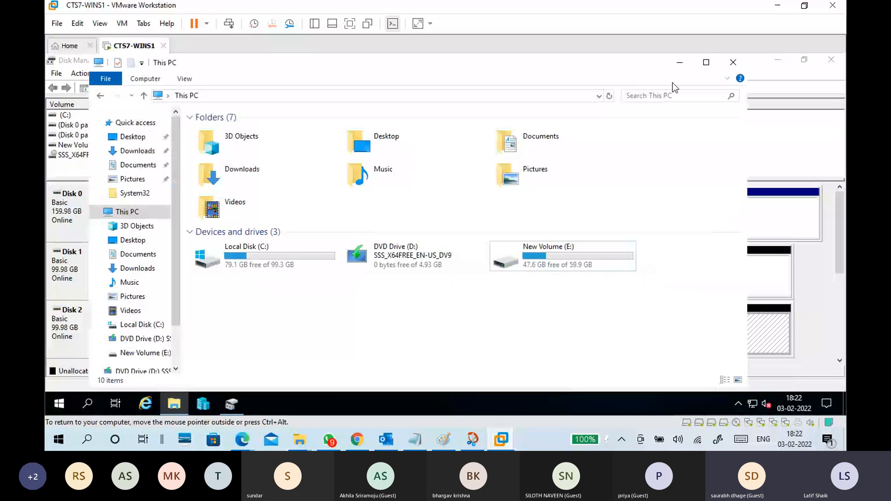
left_click(680, 63)
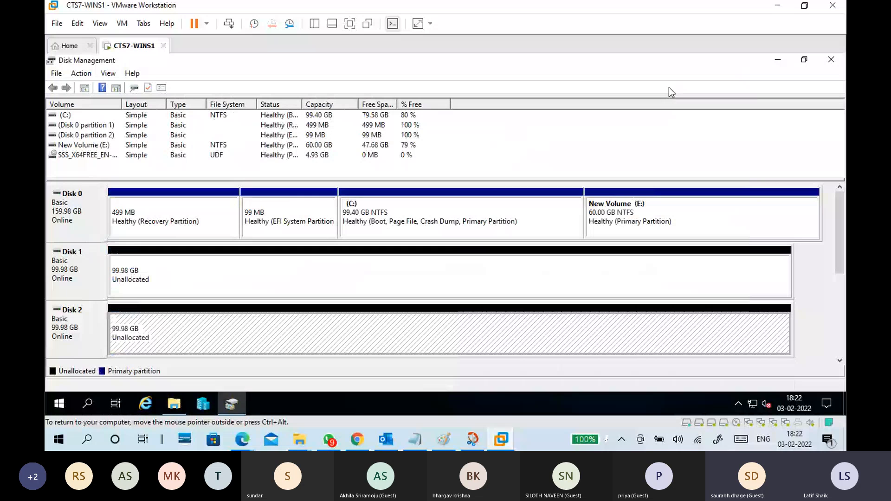
left_click(349, 280)
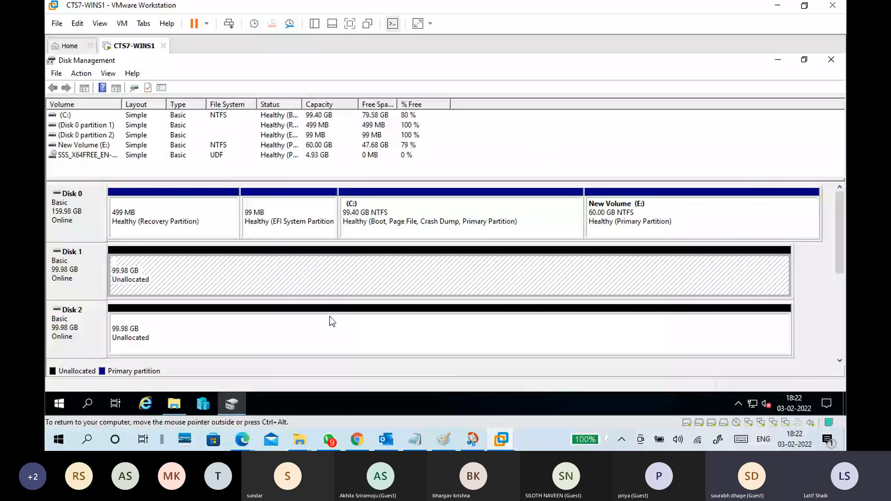
Switch to Paint and draw two stacked, equal-sized rectangles to the right of the existing disk diagrams.
left_click(446, 440)
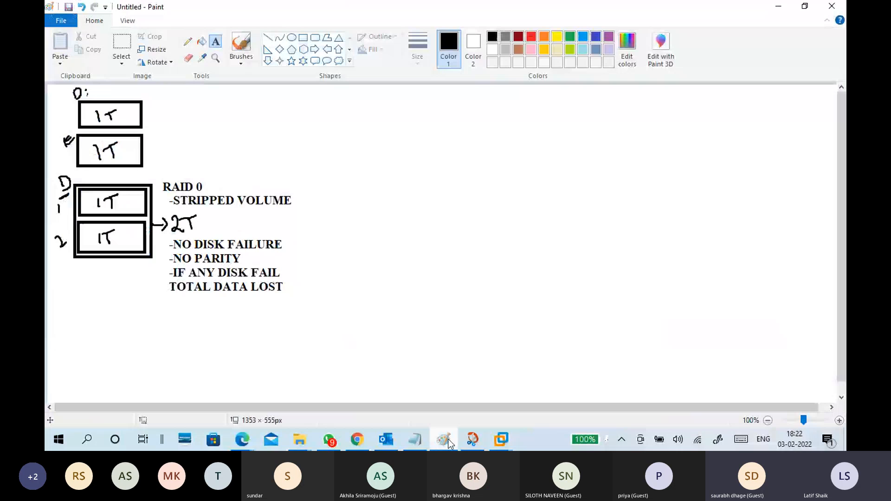
left_click(303, 38)
left_click_drag(311, 103, 399, 130)
left_click(372, 149)
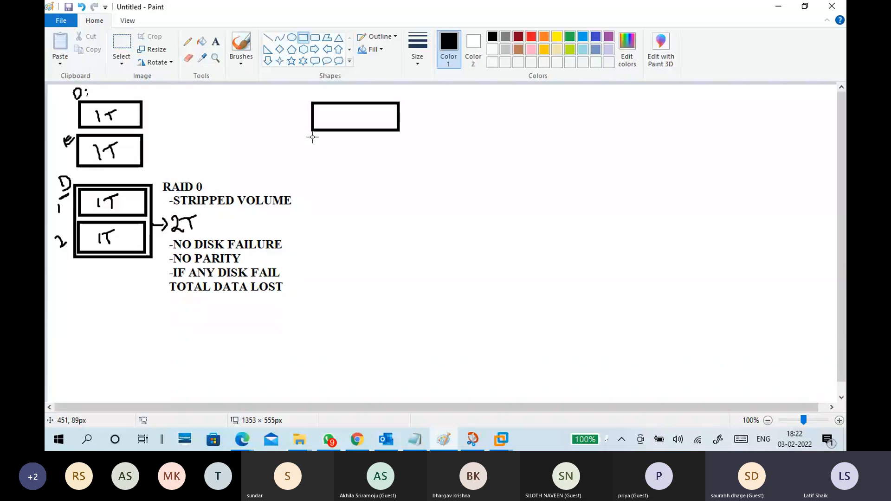
left_click_drag(312, 137, 399, 164)
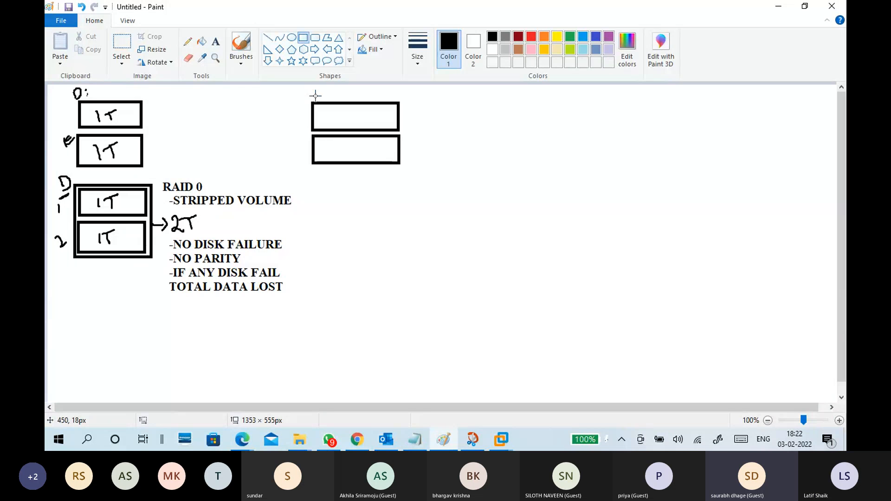
Handwrite 1T inside each of the two new rectangles, number them 1 and 2, and mark them as drive D.
left_click(243, 64)
left_click(195, 83)
mouse_move(335, 113)
left_mouse_down()
mouse_move(338, 127)
mouse_move(351, 109)
left_mouse_up()
left_click_drag(340, 142, 341, 157)
mouse_move(353, 142)
left_mouse_down()
mouse_move(355, 151)
mouse_move(358, 138)
left_mouse_up()
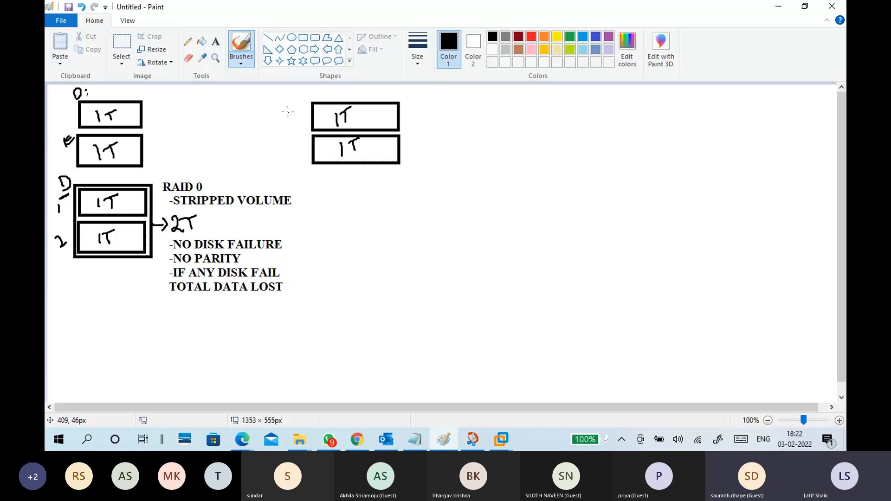
left_click_drag(288, 111, 300, 152)
left_click_drag(286, 92, 292, 99)
Enclose the two new 1T disks in an outer rectangle of about 167 × 122 px.
left_click(303, 37)
left_click_drag(310, 97, 405, 168)
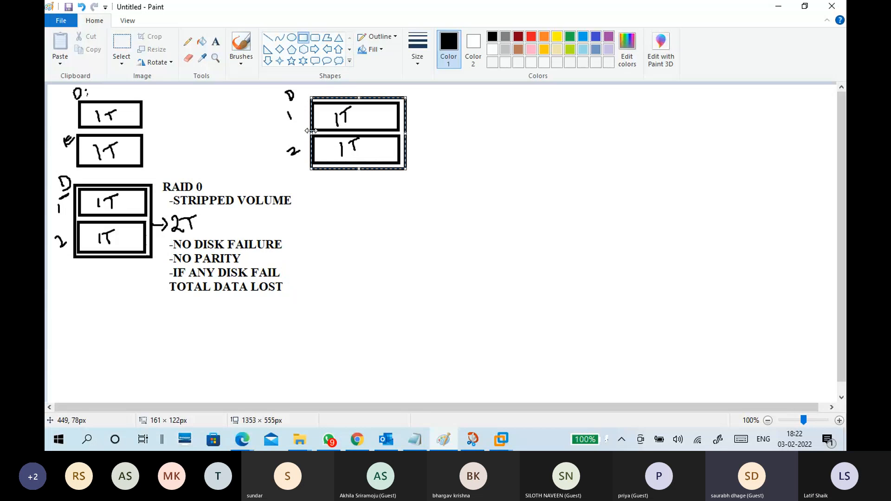
left_click_drag(310, 135, 307, 134)
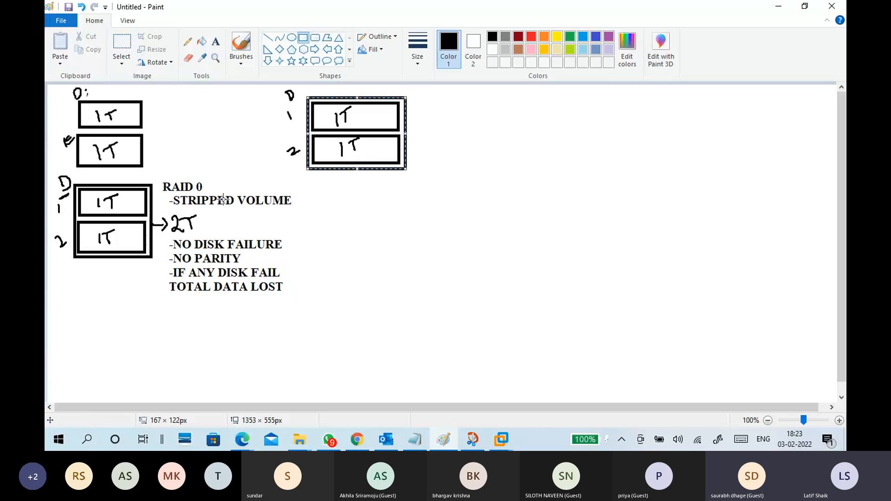
With the brush, tick both 1T disks in the RAID 0 diagram and circle their 2T total.
left_click(241, 58)
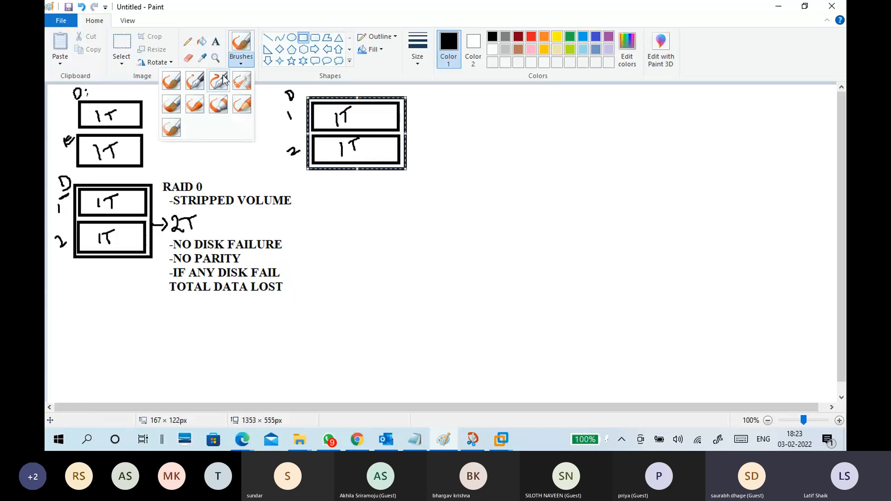
left_click(175, 84)
left_click_drag(212, 177, 225, 172)
key("ctrl+z")
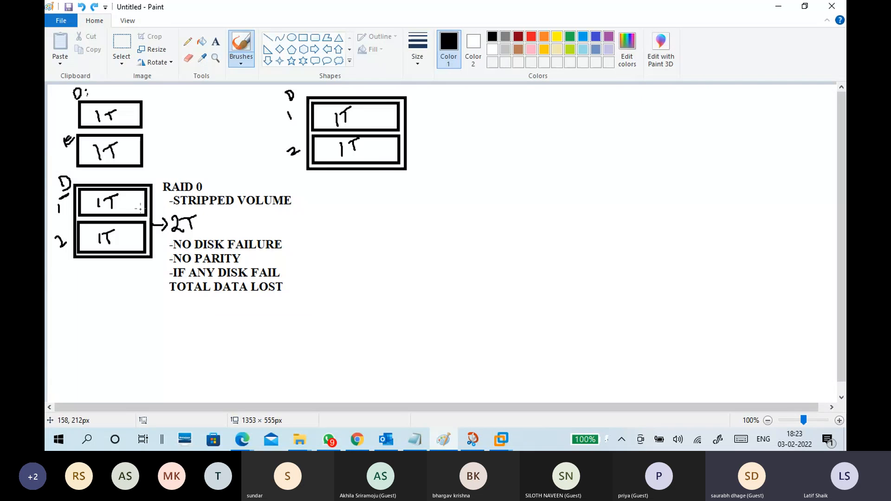
left_click_drag(122, 200, 131, 196)
left_click_drag(120, 236, 132, 233)
mouse_move(198, 217)
left_mouse_down()
mouse_move(185, 211)
mouse_move(170, 222)
mouse_move(204, 234)
mouse_move(191, 209)
left_mouse_up()
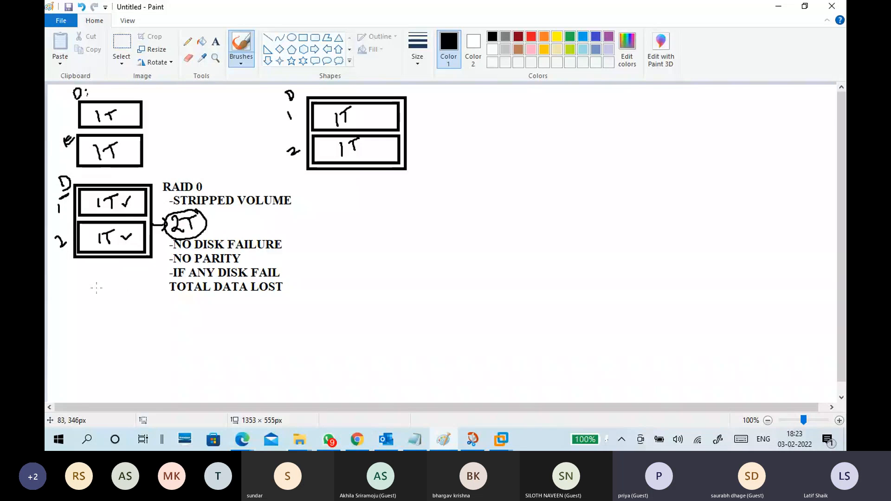
Handwrite 2T three times in a column below the RAID 0 disk diagram.
mouse_move(95, 284)
left_mouse_down()
mouse_move(110, 299)
mouse_move(113, 292)
left_mouse_up()
left_click_drag(107, 282, 119, 278)
mouse_move(103, 314)
left_mouse_down()
mouse_move(96, 332)
mouse_move(118, 331)
left_mouse_up()
left_click_drag(125, 314, 124, 328)
mouse_move(118, 315)
left_mouse_down()
mouse_move(132, 308)
mouse_move(126, 319)
left_mouse_up()
mouse_move(102, 352)
left_mouse_down()
mouse_move(125, 370)
mouse_move(133, 360)
left_mouse_up()
left_click_drag(118, 345, 140, 334)
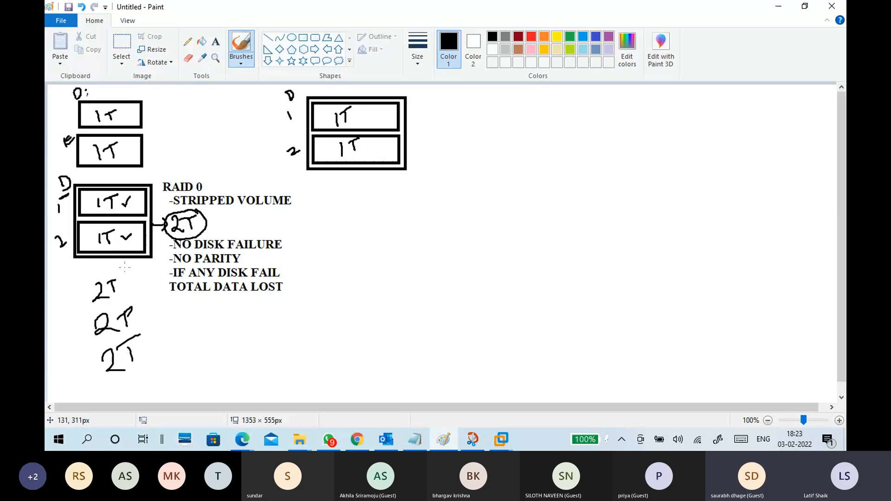
Encircle the three 2T disks and draw an arrow from them to an underlined 6T total.
mouse_move(124, 267)
left_mouse_down()
mouse_move(167, 373)
mouse_move(136, 256)
left_mouse_up()
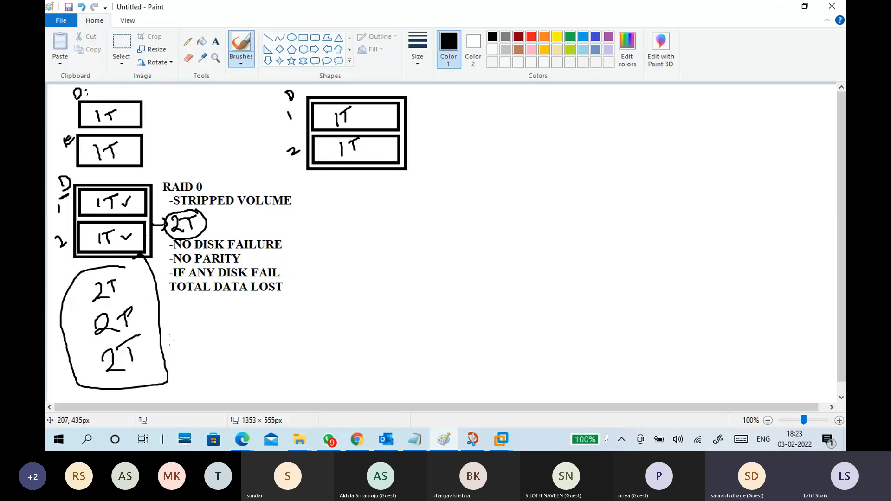
mouse_move(161, 342)
left_mouse_down()
mouse_move(213, 335)
mouse_move(219, 312)
left_mouse_up()
left_click_drag(198, 349, 223, 341)
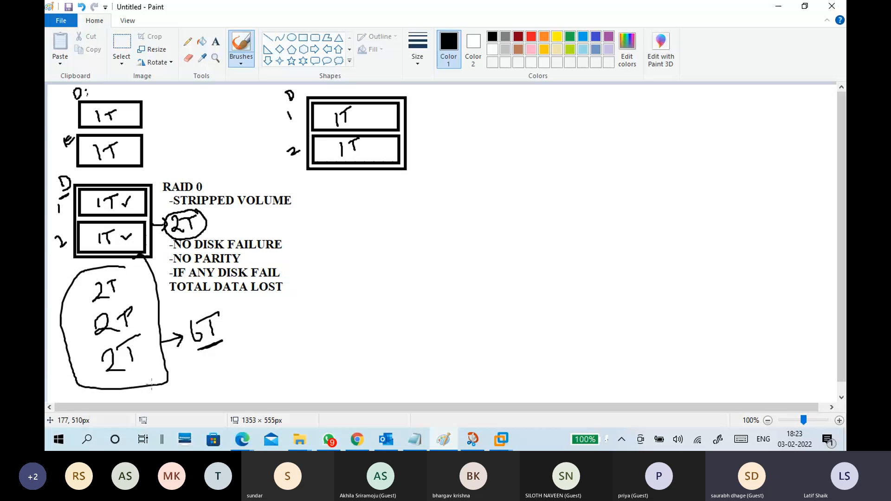
Strike through the first 2T disk in the group and draw a cross beside the 6T total.
left_click_drag(70, 302, 125, 279)
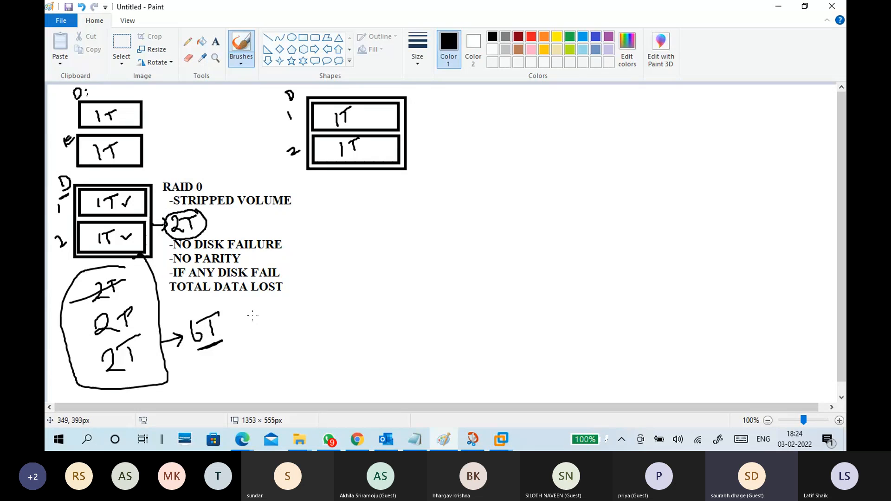
left_click_drag(252, 316, 268, 342)
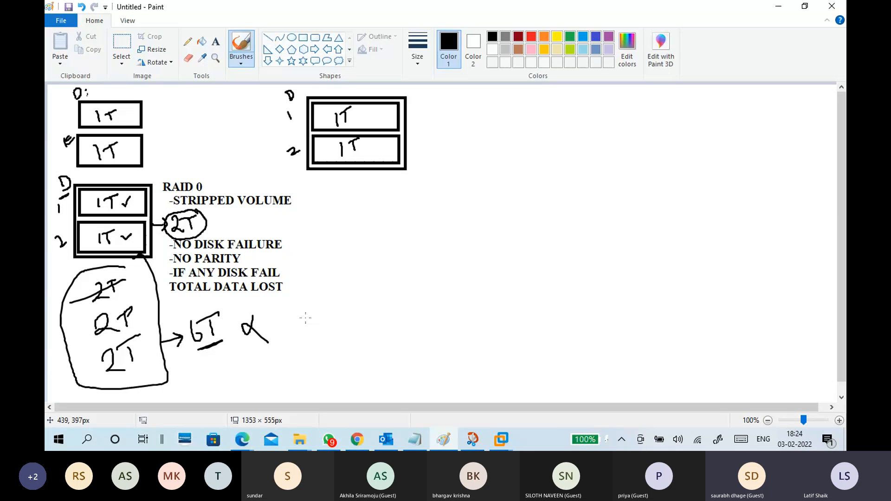
Undo the whole 2T disk group sketch below the RAID 0 diagram, including its outline, arrow, 6T total and failure marks.
key("ctrl+z")
key("ctrl+z")
key("ctrl+z")
key("ctrl+z")
key("ctrl+z")
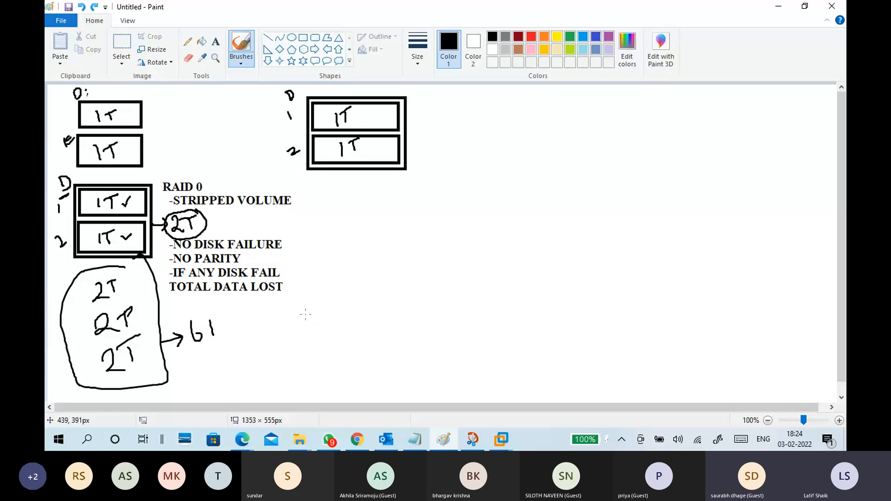
key("ctrl+z")
key("ctrl+z")
key("ctrl+z")
key("ctrl+z")
key("ctrl+z")
key("ctrl+z")
key("ctrl+z")
key("ctrl+z")
key("ctrl+z")
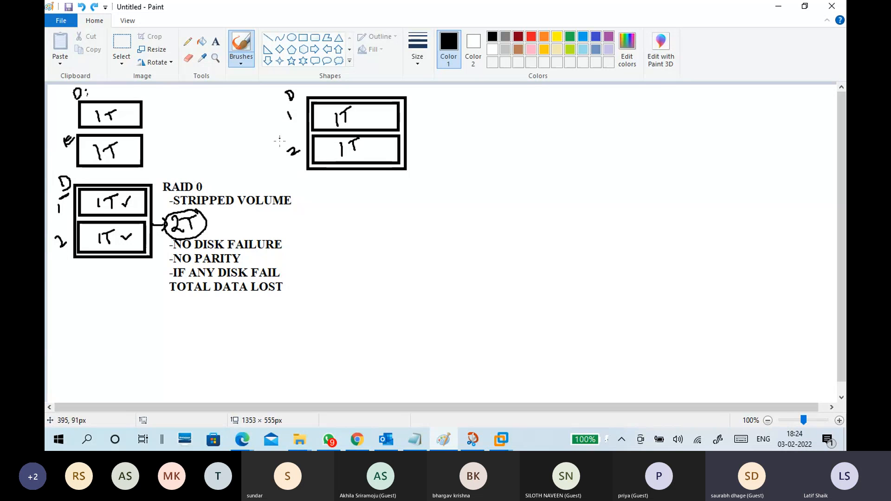
Add a text label beside the two-disk box near the canvas's upper middle reading "RAID 1" with "-Mirror" on the second line.
left_click(218, 44)
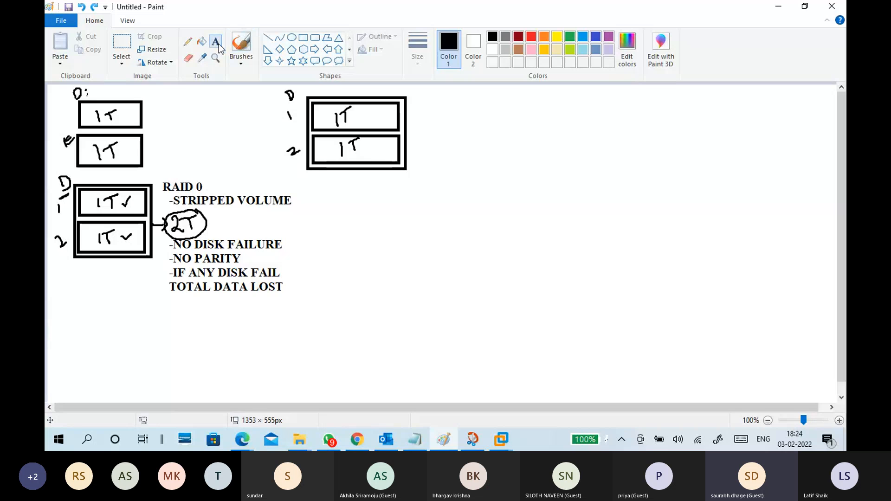
left_click(438, 92)
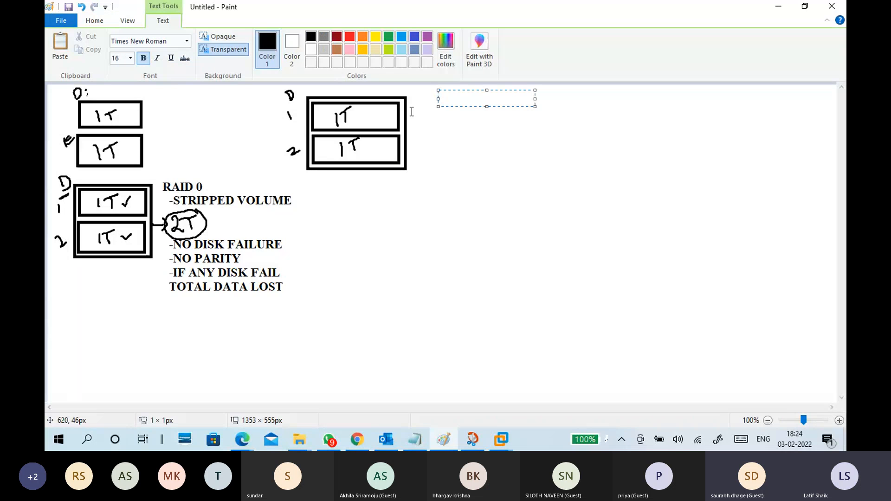
left_click(412, 110)
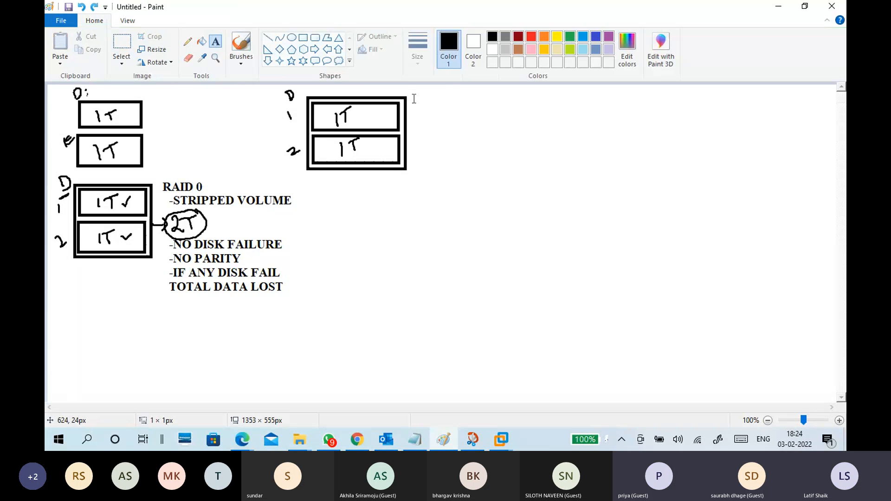
left_click(413, 91)
type("RAID 1")
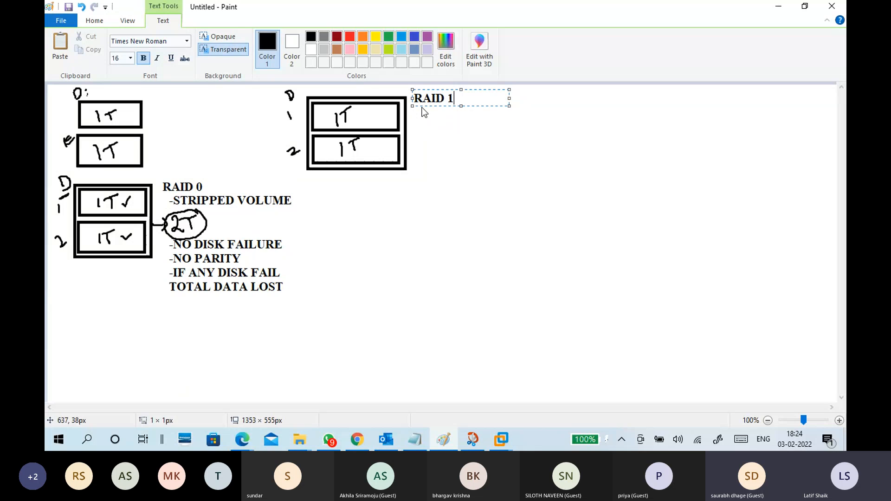
key("Return")
type("-Mirror")
Set the font size of the word "Mirror" in the RAID 1 label to 18 and place the text.
left_click_drag(453, 113, 418, 112)
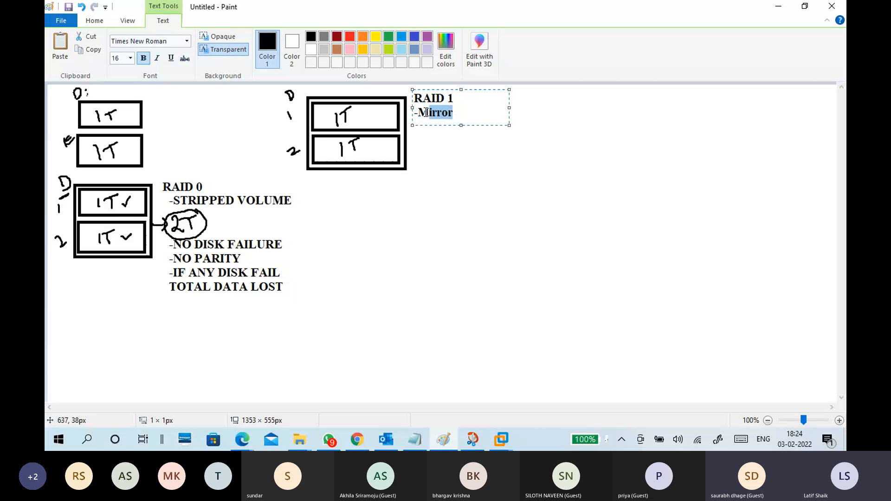
left_click(131, 59)
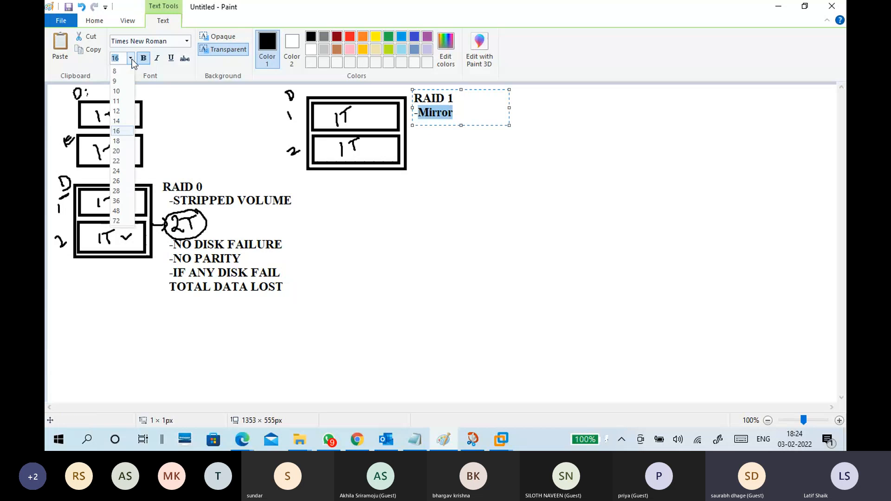
left_click(117, 151)
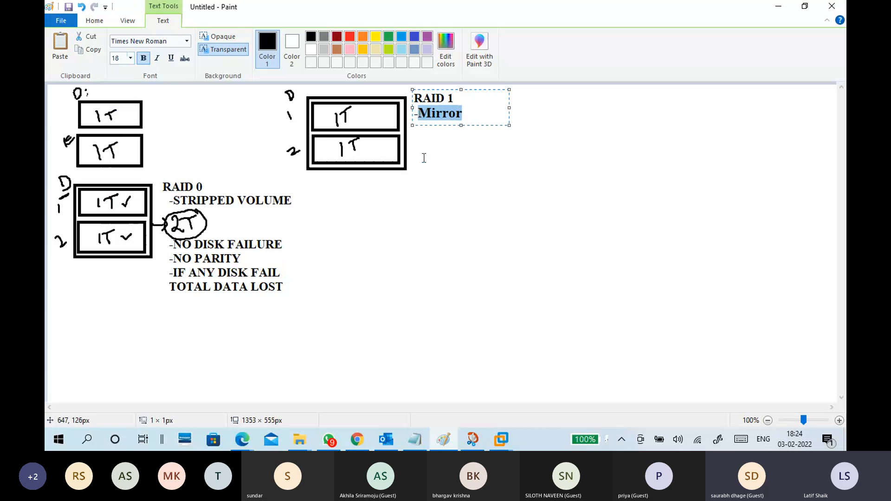
left_click(450, 161)
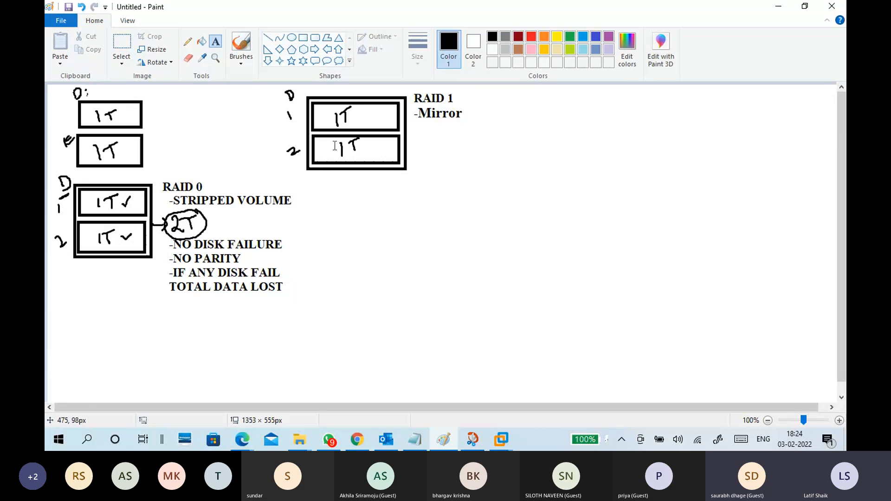
With the brush, draw a black tick in the first RAID 1 disk and in the standalone D: disk.
left_click(246, 65)
left_click(172, 81)
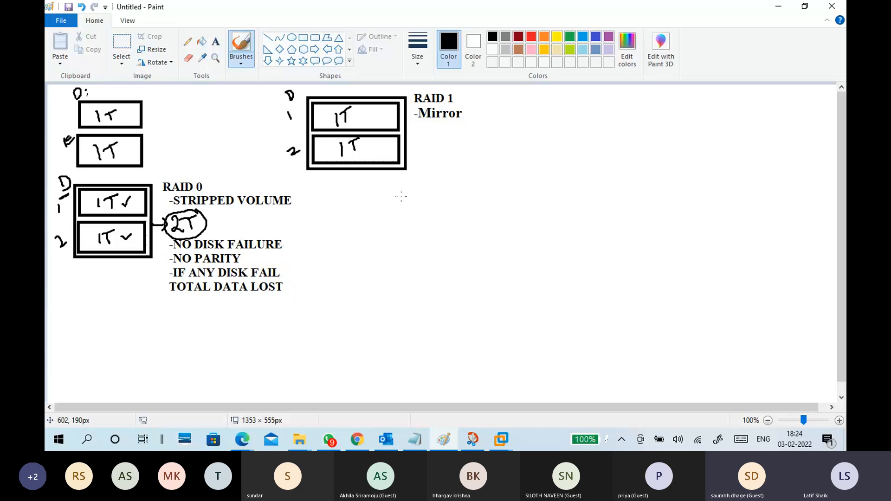
left_click_drag(365, 116, 377, 113)
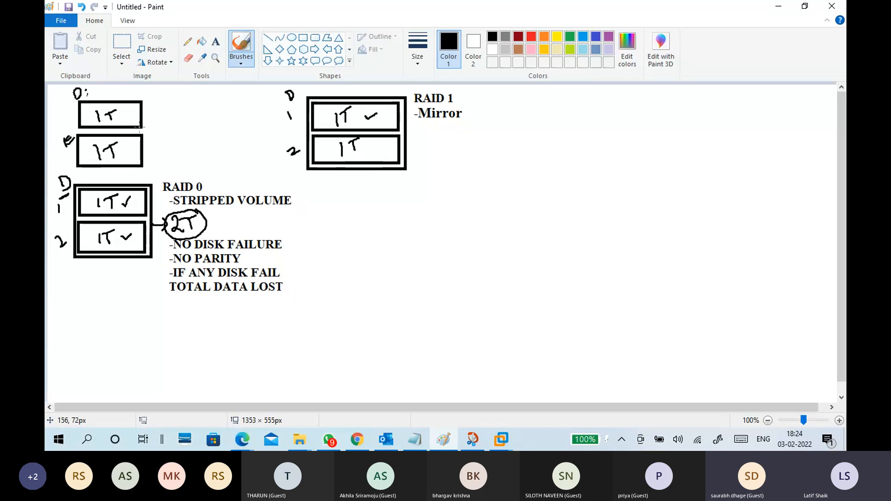
left_click_drag(122, 115, 135, 112)
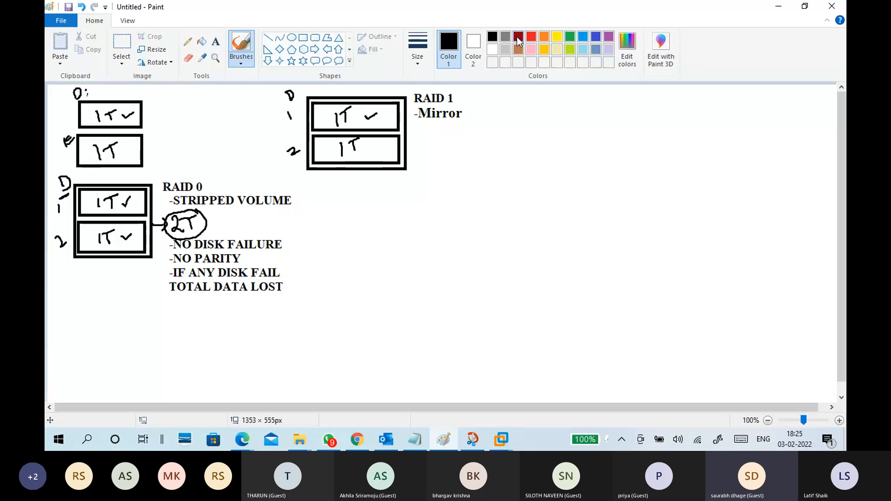
Draw red crosses over the ticks in the first RAID 1 disk and the standalone D: disk.
left_click(532, 36)
mouse_move(378, 108)
left_mouse_down()
mouse_move(371, 127)
mouse_move(377, 122)
left_mouse_up()
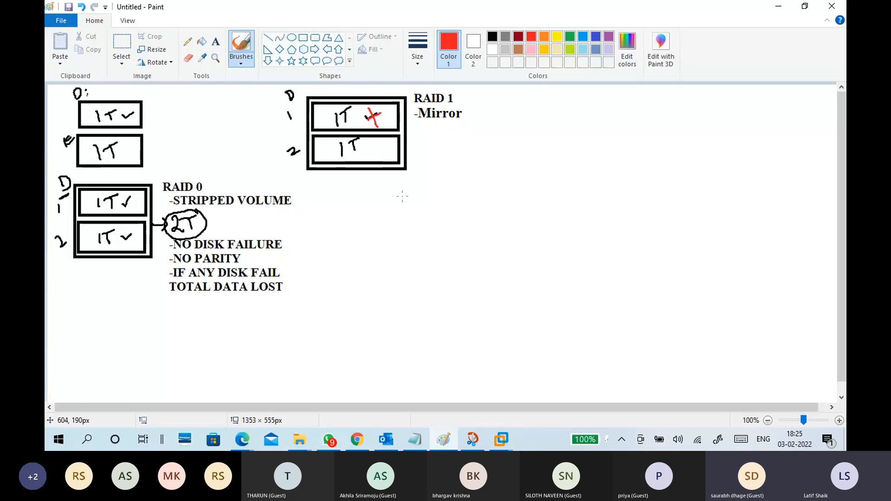
mouse_move(133, 106)
left_mouse_down()
mouse_move(125, 125)
mouse_move(136, 122)
left_mouse_up()
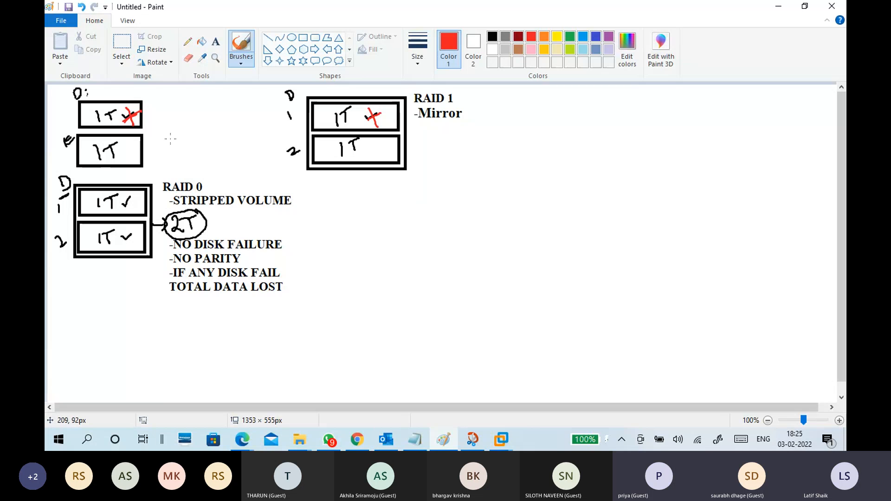
Undo the red crosses on the first RAID 1 disk and the D: disk.
key("ctrl+z")
key("ctrl+z")
key("ctrl+z")
key("ctrl+z")
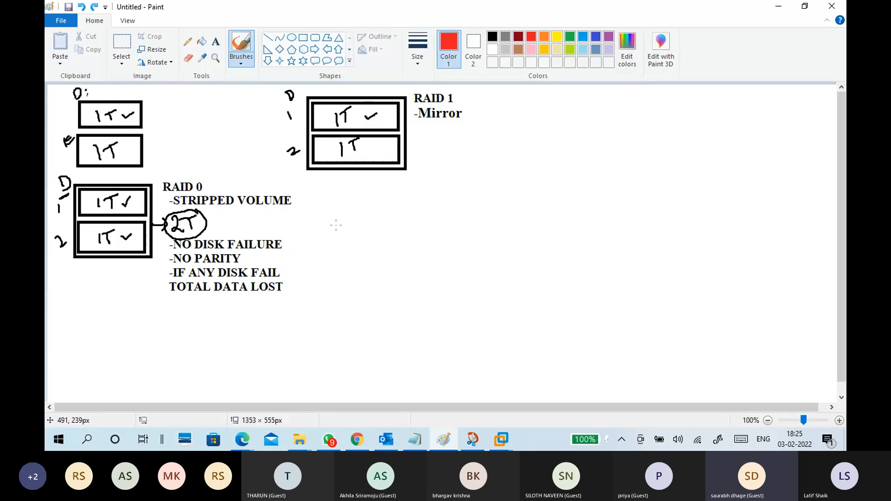
Brush a red tick into the second RAID 1 disk, and undo it together with the D: disk's black tick.
left_click(239, 64)
left_click(176, 84)
left_click_drag(370, 149, 386, 147)
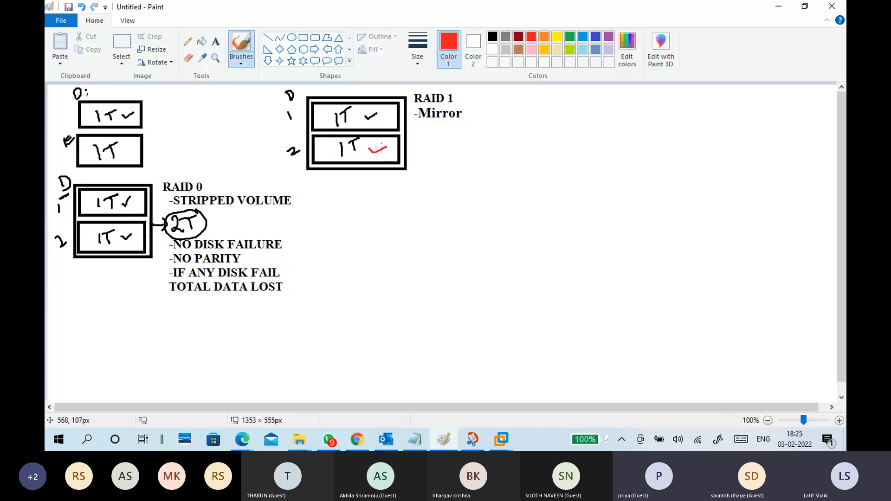
key("ctrl+z")
key("ctrl+z")
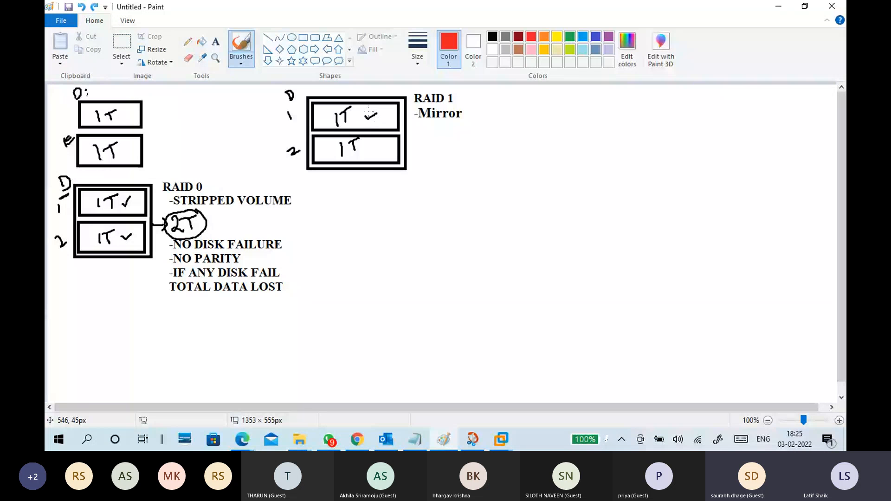
Handwrite a red A in both RAID 1 disks, with a curved arrow leading from the first disk to the second.
left_click_drag(368, 108, 384, 139)
mouse_move(376, 145)
left_mouse_down()
mouse_move(373, 155)
mouse_move(380, 154)
left_mouse_up()
left_click_drag(372, 150, 382, 149)
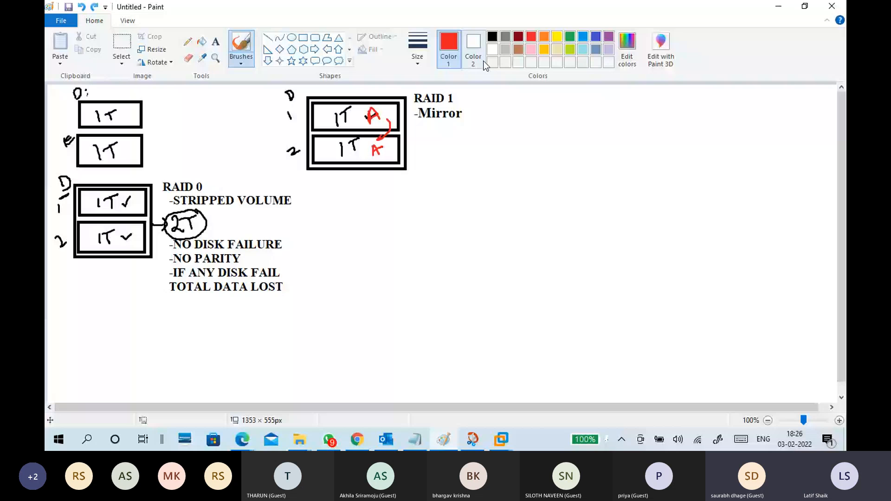
In black, draw an arrow out of the RAID 1 box and handwrite the capacity 1T beside it.
left_click(493, 36)
left_click_drag(408, 138, 421, 139)
left_click_drag(415, 133, 419, 144)
left_click_drag(430, 131, 433, 140)
left_click_drag(438, 131, 450, 127)
left_click_drag(442, 131, 442, 139)
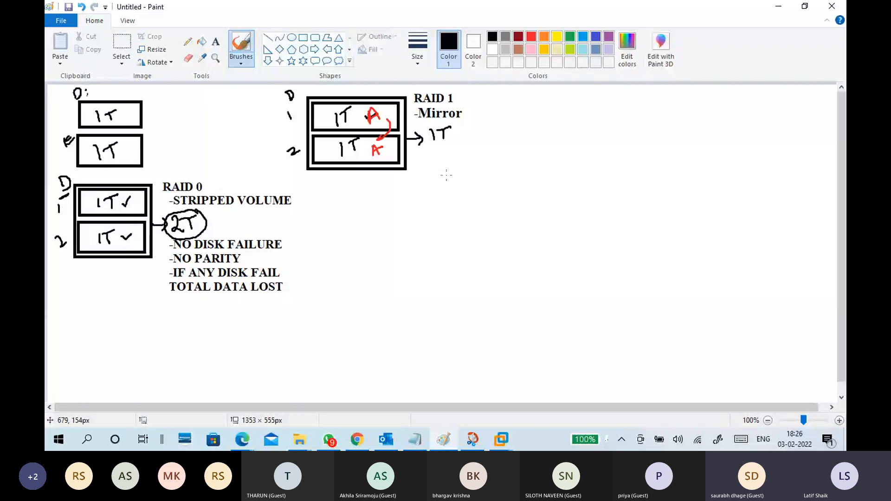
Add a text note under the RAID 1 capacity reading "-single disk failure" and "without parity" on two lines.
left_click(216, 42)
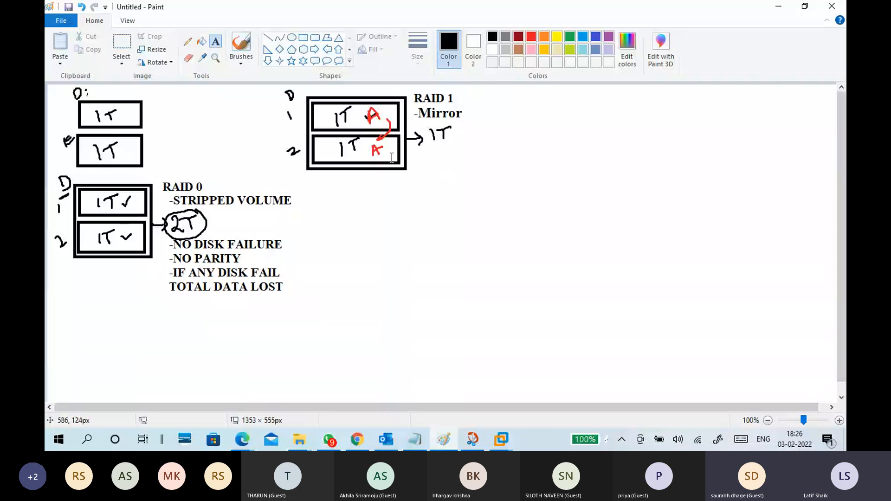
left_click(413, 144)
type("-si")
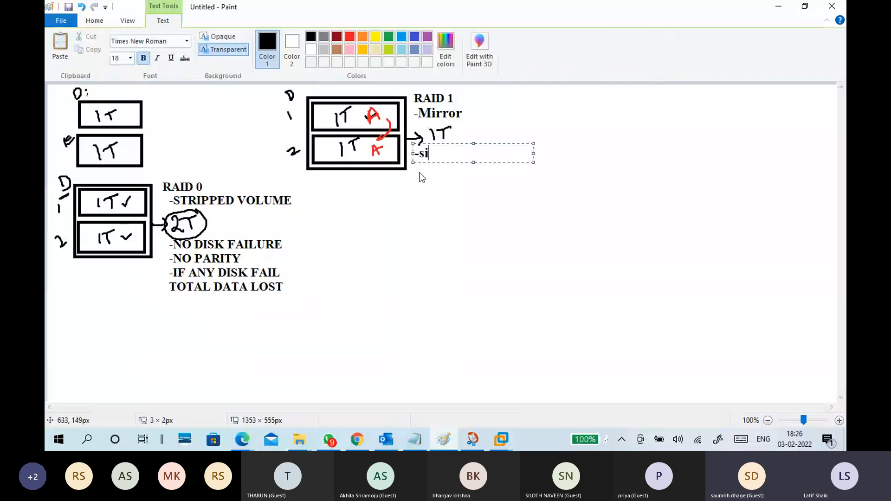
type("ngle ")
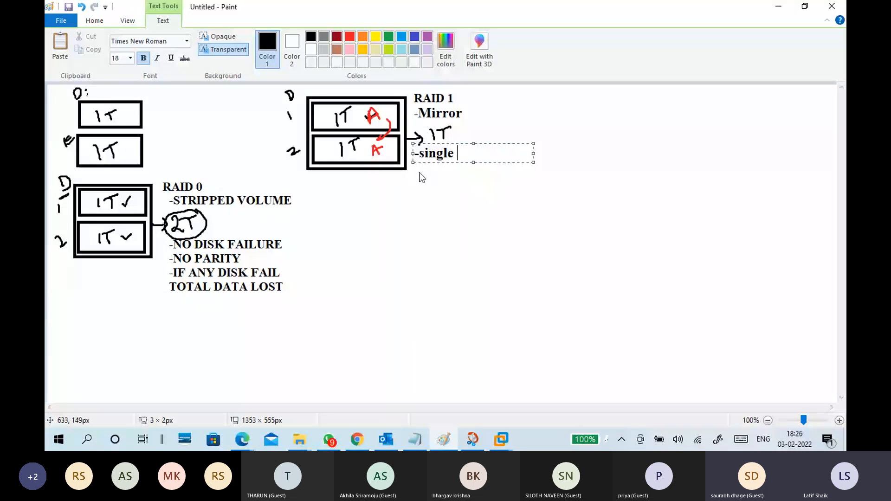
type("disk failure")
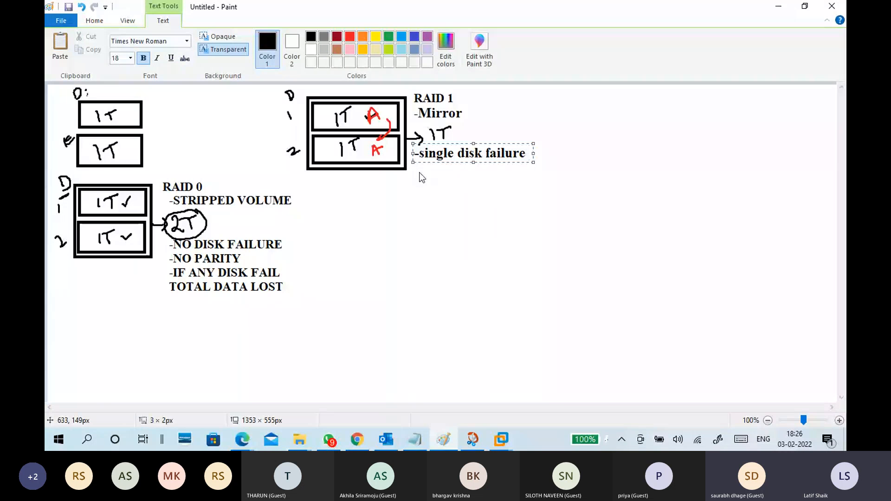
key("Return")
type("with")
key("BackSpace")
type("out pa")
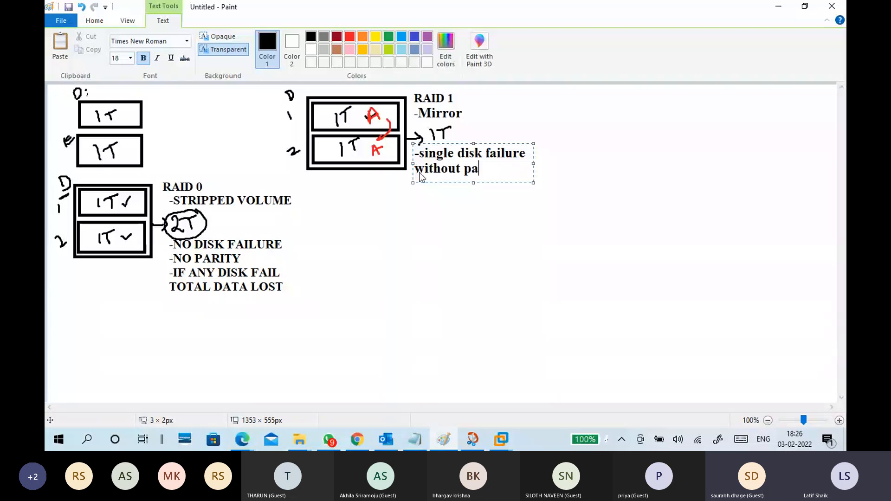
type("rity")
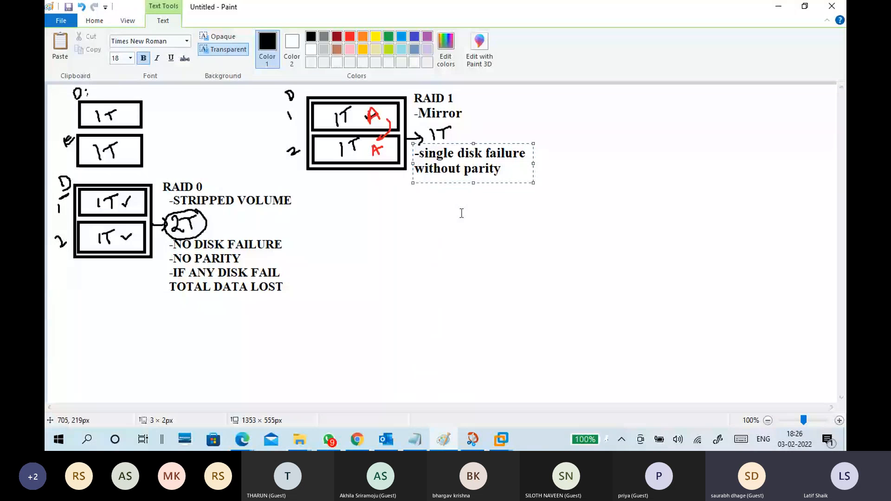
Capitalize "Single" in the disk failure note and place the two-line text without any extra bullet.
left_click_drag(424, 154, 419, 153)
type("S")
left_click(503, 175)
key("Return")
type("-i")
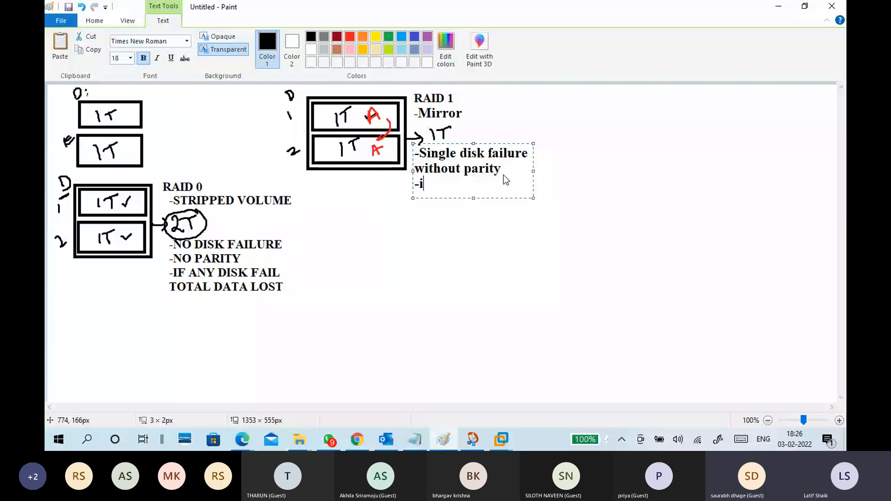
key("BackSpace")
key("BackSpace")
left_click(517, 224)
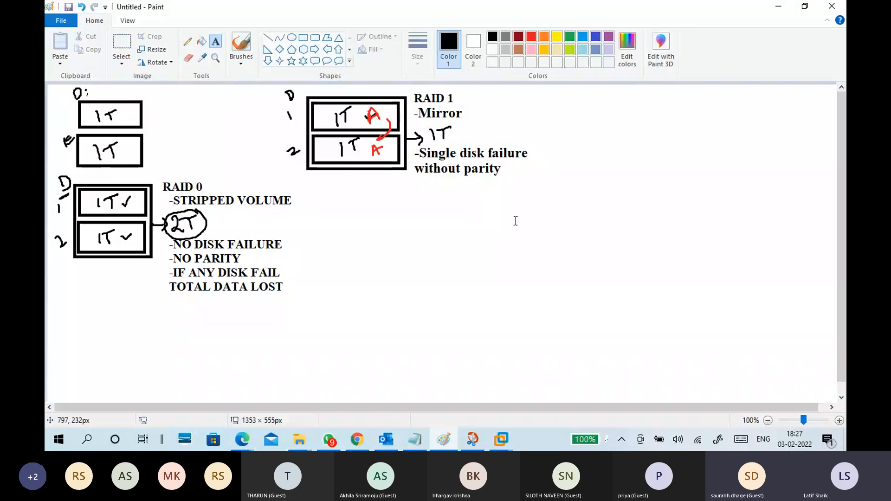
Add the text note "-Two disk" directly beneath the "without parity" line.
left_click(418, 182)
type("-Two disk")
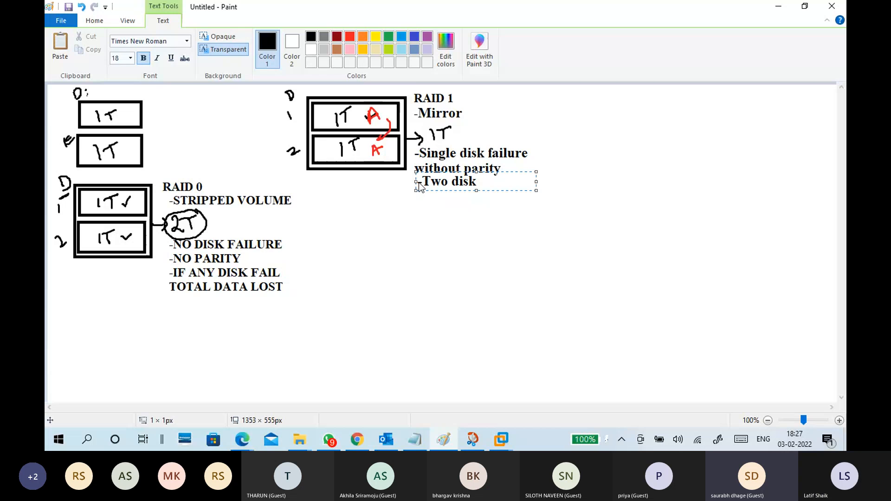
left_click(446, 219)
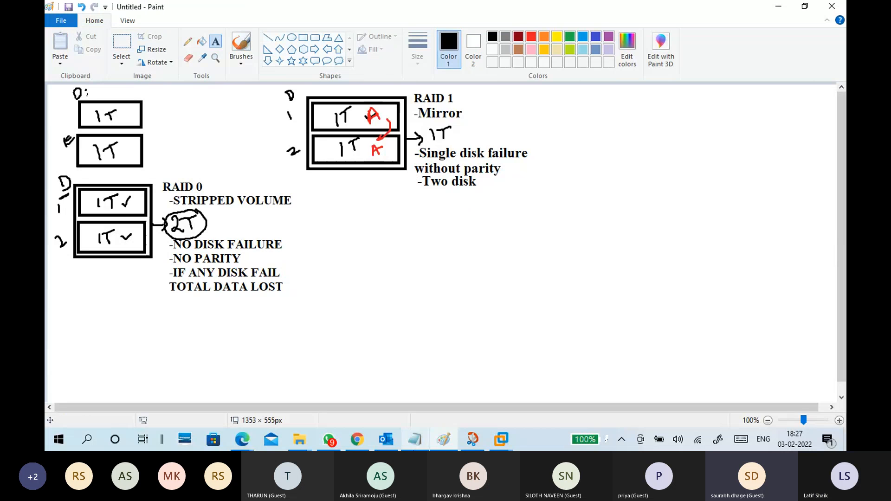
Switch to the 02-02 Storage.txt notes in Notepad and remove one blank line above the RAID 1 heading.
left_click(415, 439)
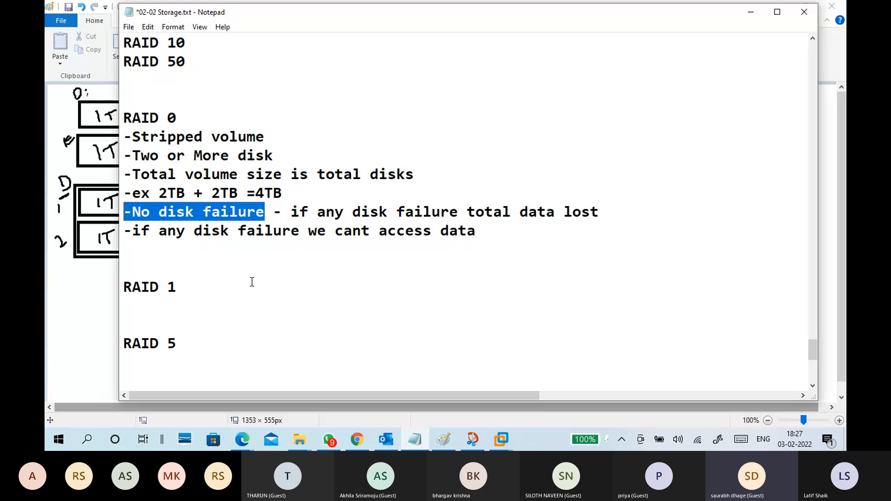
left_click(205, 267)
key("BackSpace")
Write "-Mirror volume" under the RAID 1 heading and insert three new lines after it.
left_click(191, 288)
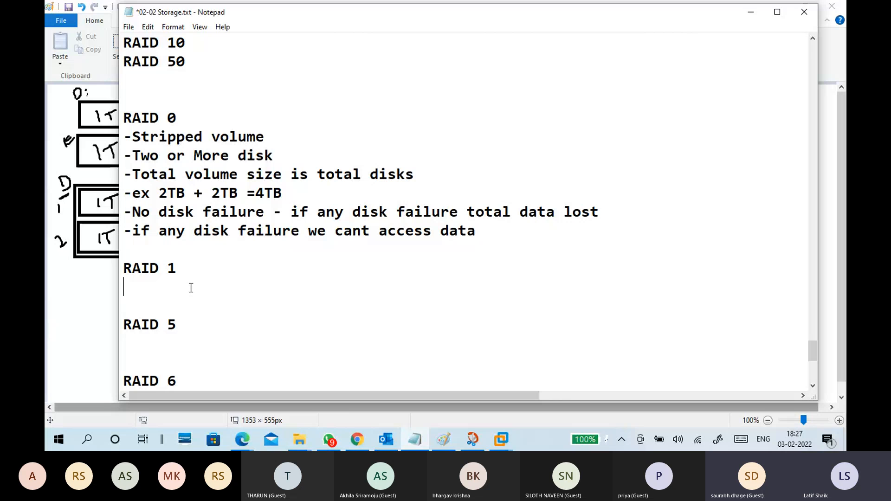
type("-Mi")
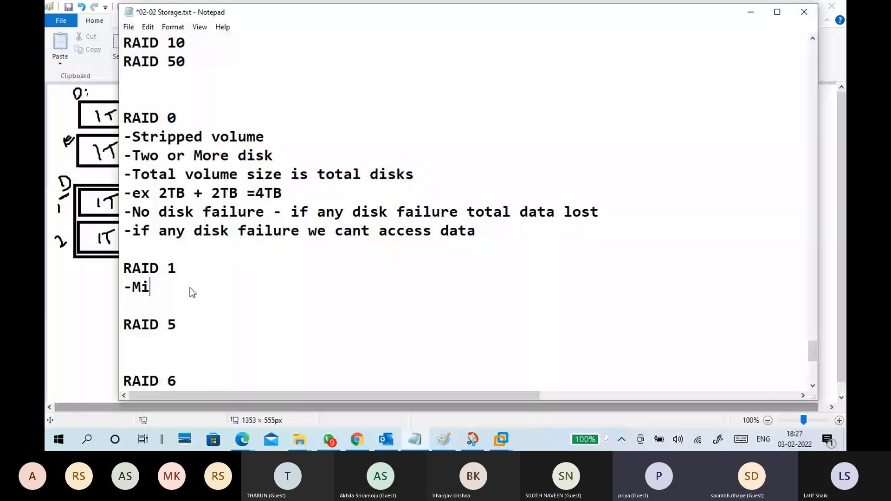
type("rror volume")
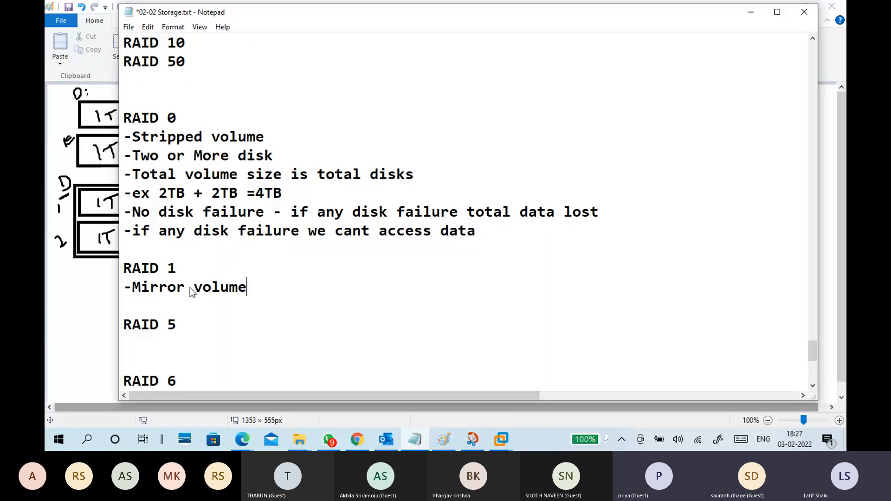
key("Return")
key("Return")
key("Return")
key("Return")
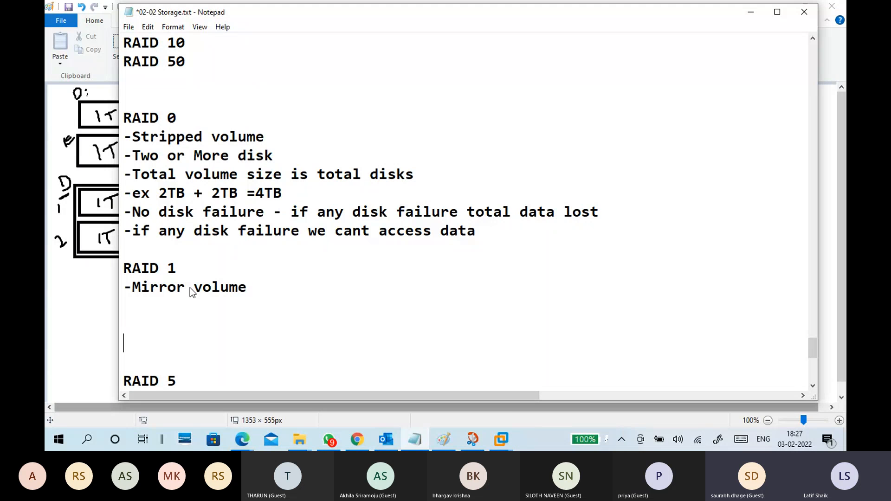
Add the line "-Two disks" directly below "-Mirror volume" in the RAID 1 notes and start a new line.
key("Up")
key("Up")
key("Up")
type("-")
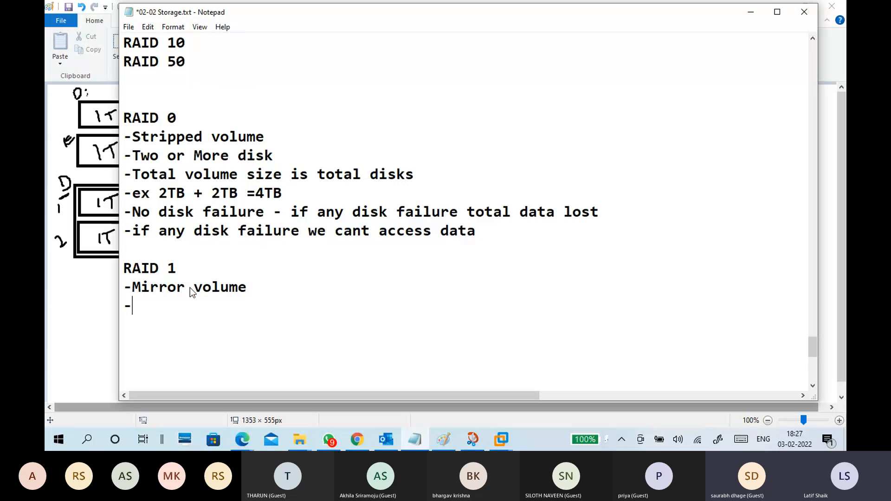
type("Two disk")
key("BackSpace")
type("s")
key("Return")
Write "-single disk failure without parity" below "-Two disks", insert blank lines after it, and return to the line directly beneath it.
type("-si")
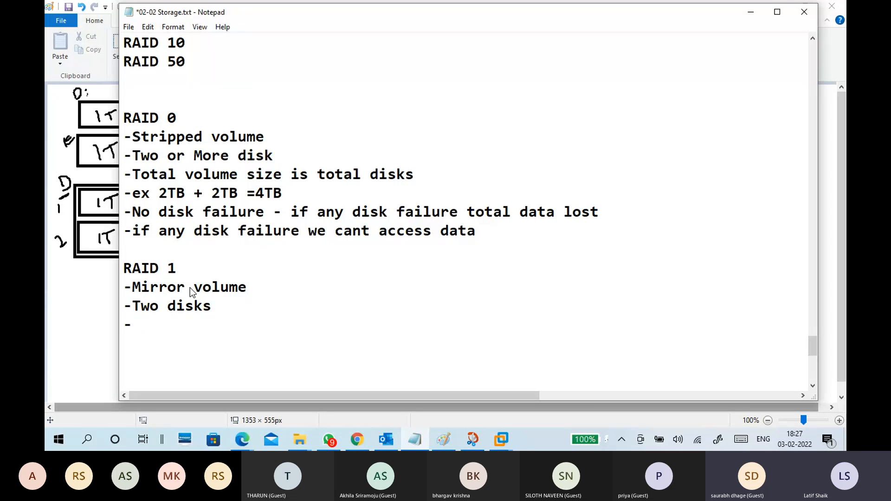
type("ngle disk fai")
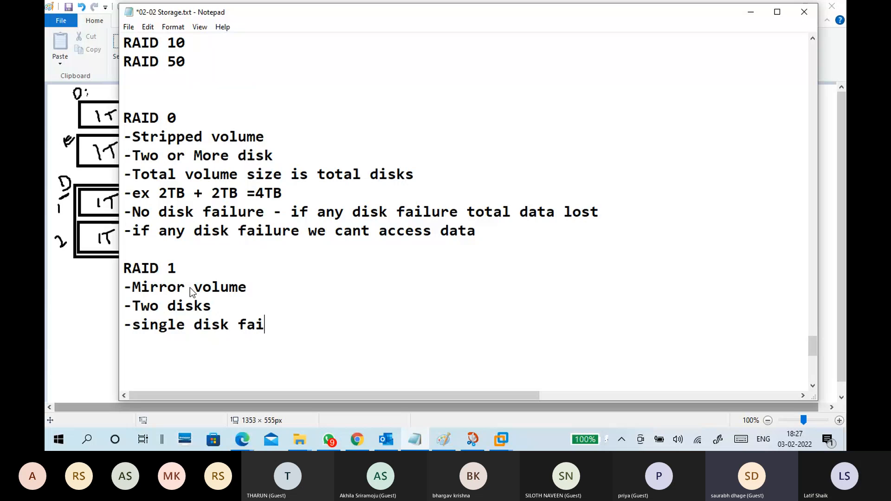
type("lure wi")
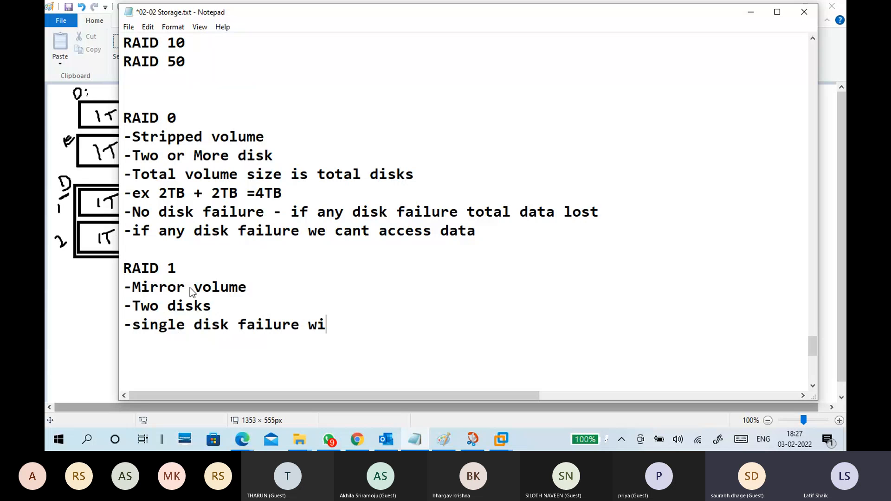
type("thout parity")
key("Return")
key("Return")
key("Return")
key("Return")
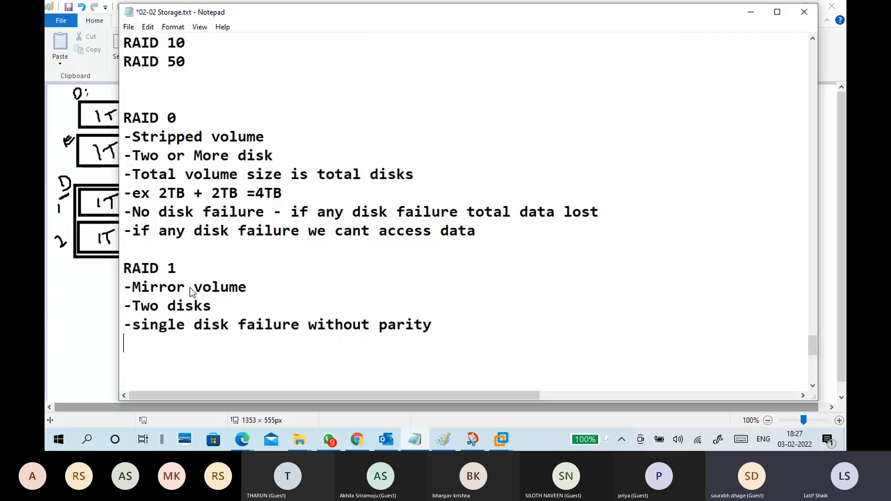
scroll(198, 289, "down", 2)
left_click(149, 219)
type("-")
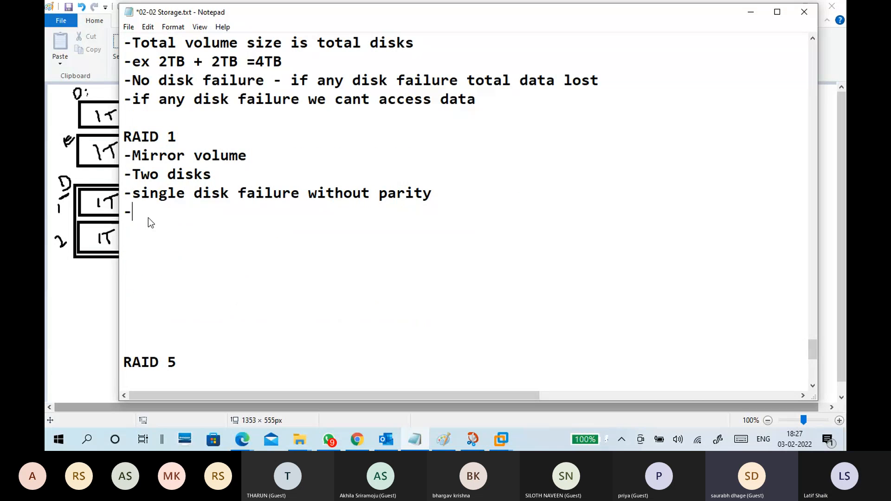
type("t")
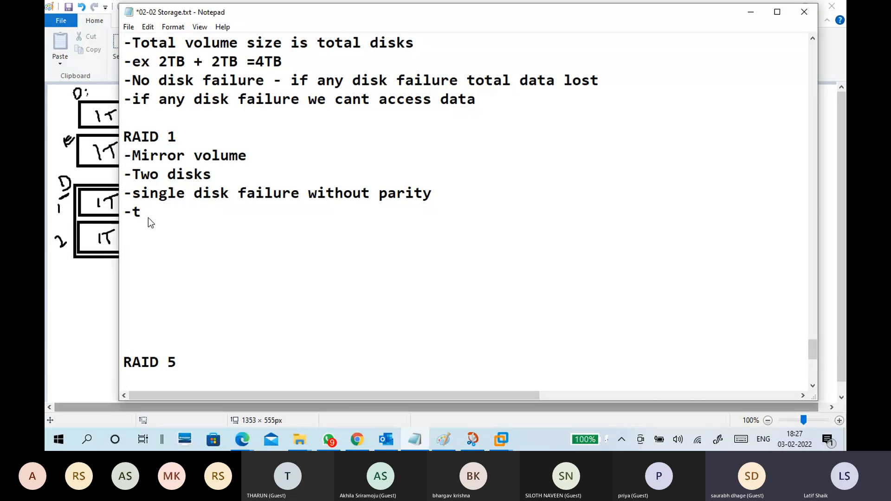
key("BackSpace")
key("BackSpace")
key("BackSpace")
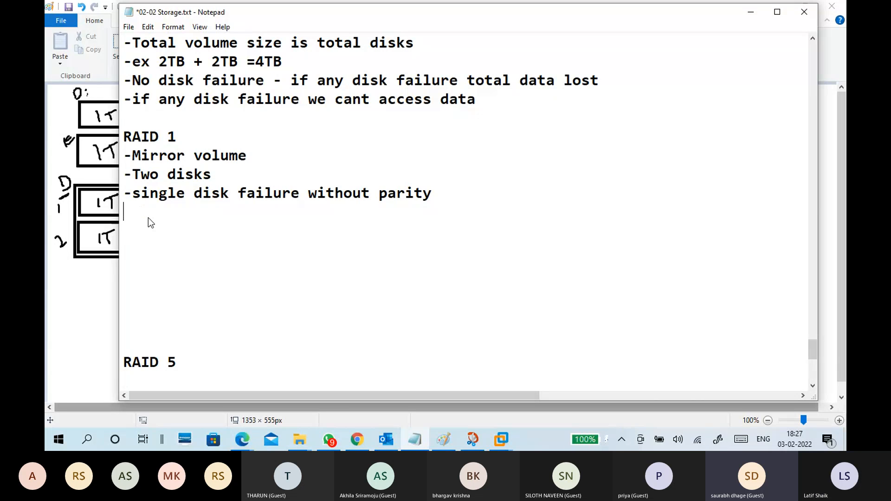
Write "-Total volume size = 1/2 of total disk size" below the single disk failure line.
type("-To")
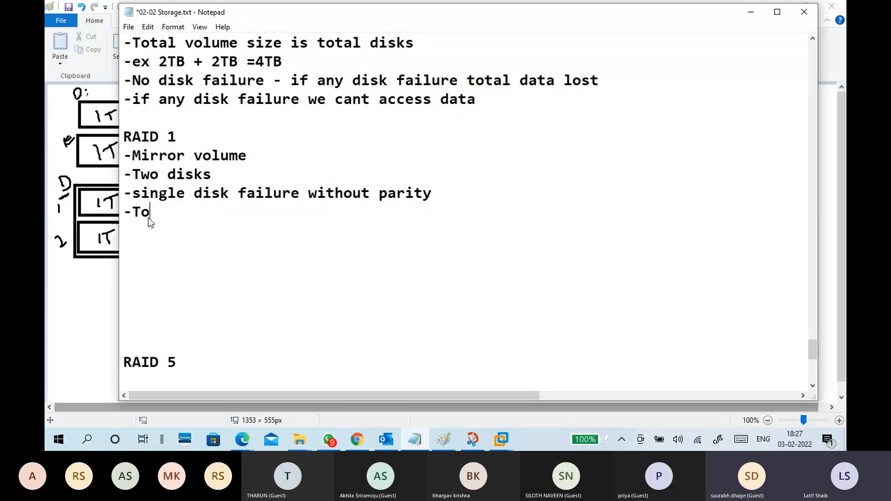
type("tal volume")
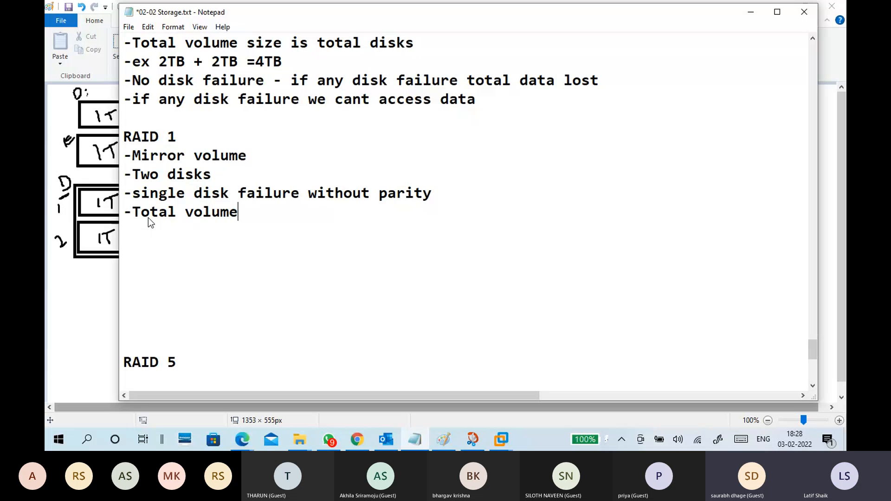
type(" size = 1/2 of total disk six")
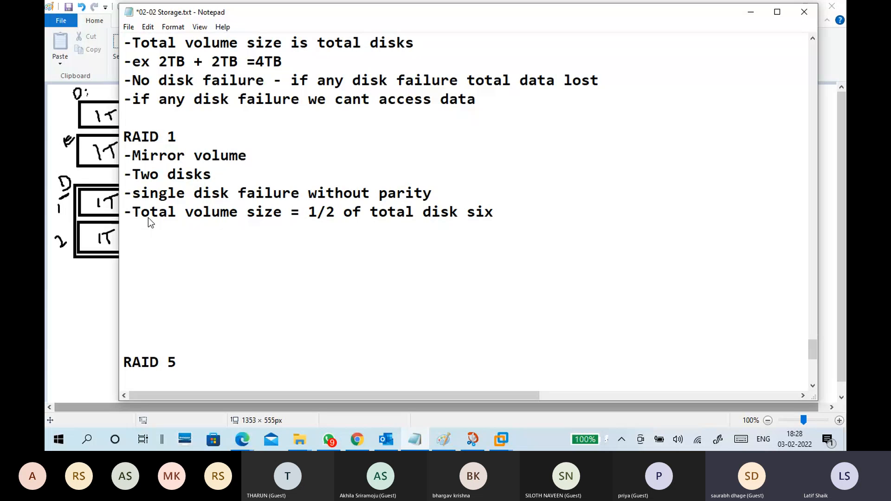
key("BackSpace")
type("ze")
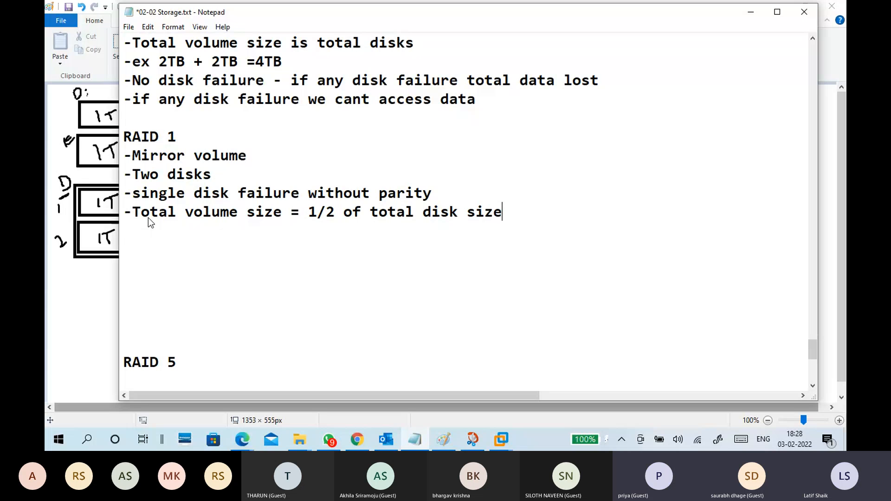
Start the line "-ex 2TB" below the total volume size note and remove surplus blank lines above the RAID 5 heading.
key("Return")
type("-")
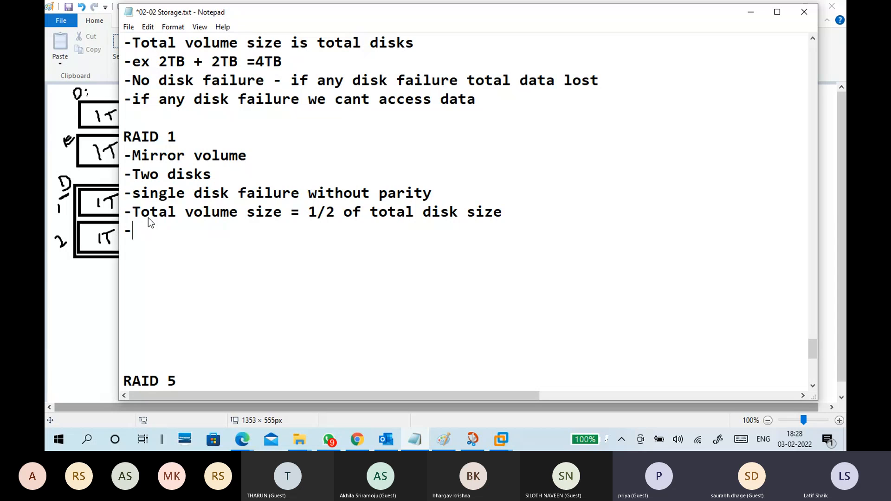
type("ex 2TB")
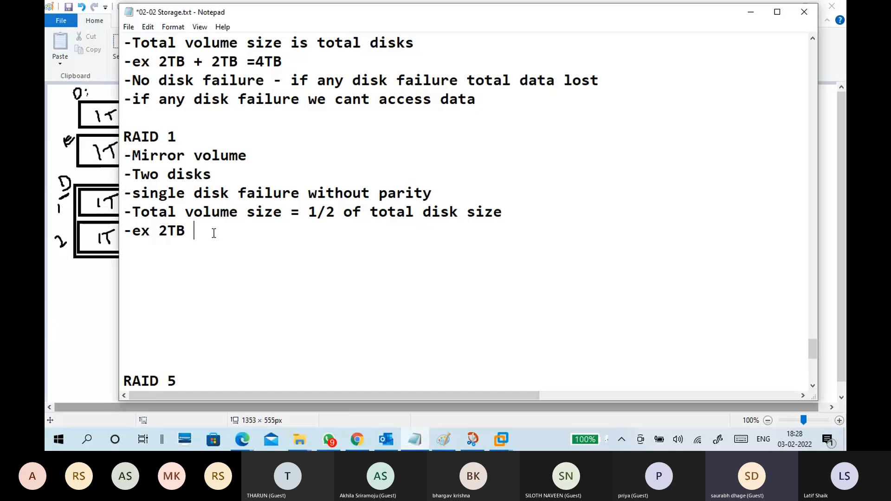
scroll(213, 232, "down", 1)
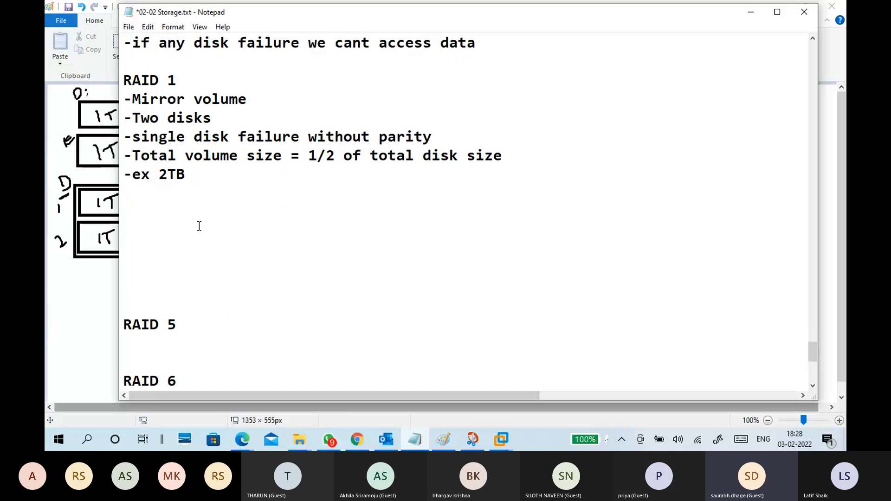
key("Delete")
key("Delete")
key("Delete")
key("Delete")
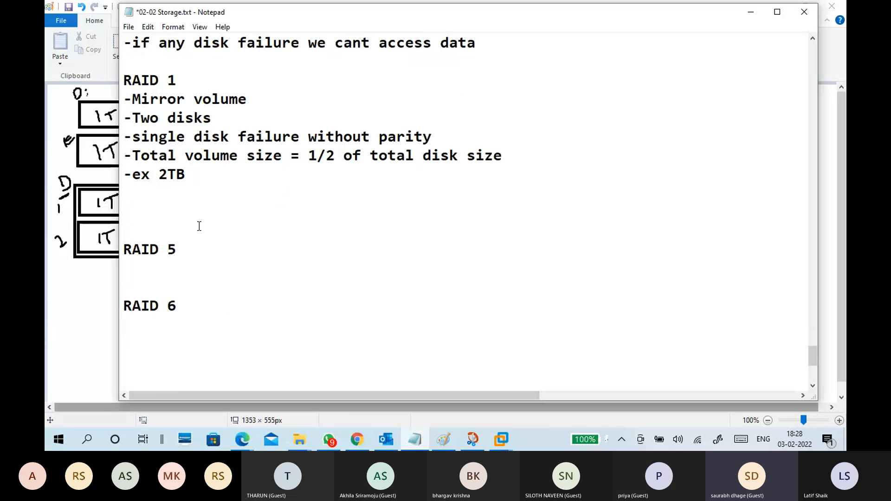
Complete the RAID 1 example line so it reads "-ex 2TB + 2TB = 2TB".
scroll(205, 224, "up", 1)
left_click(209, 228)
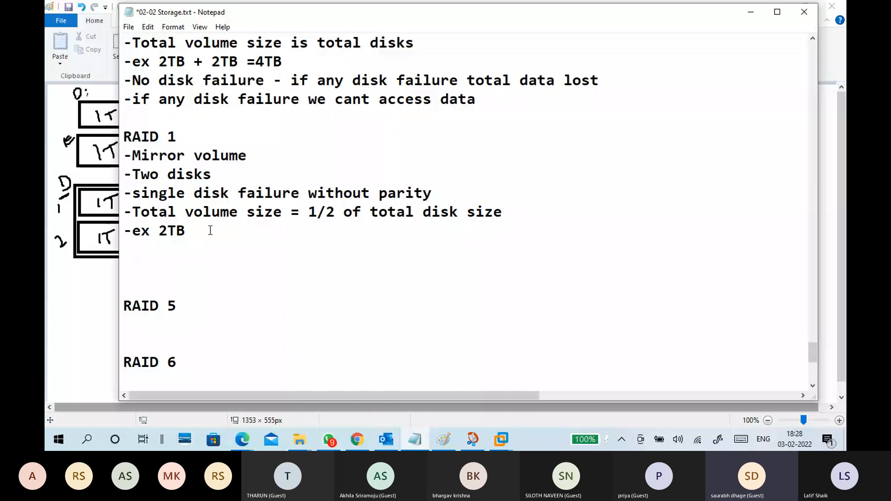
type("+ 2TB")
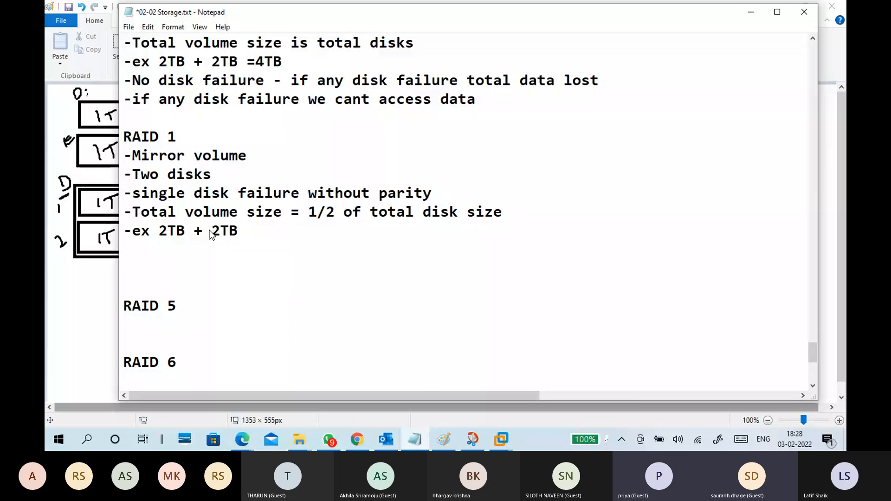
scroll(222, 230, "up", 2)
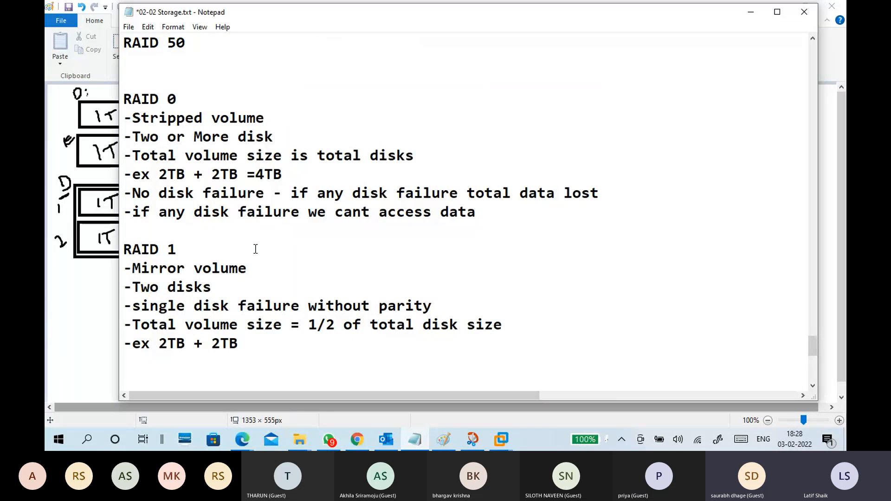
scroll(255, 249, "down", 2)
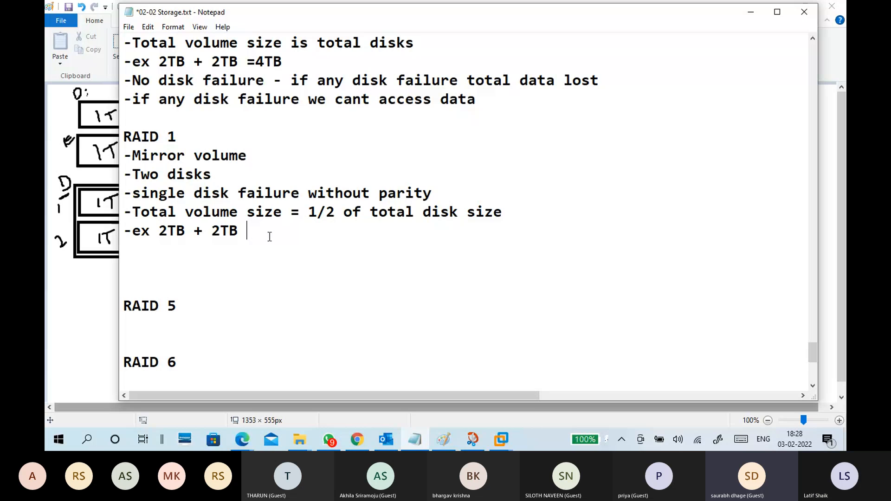
type("=")
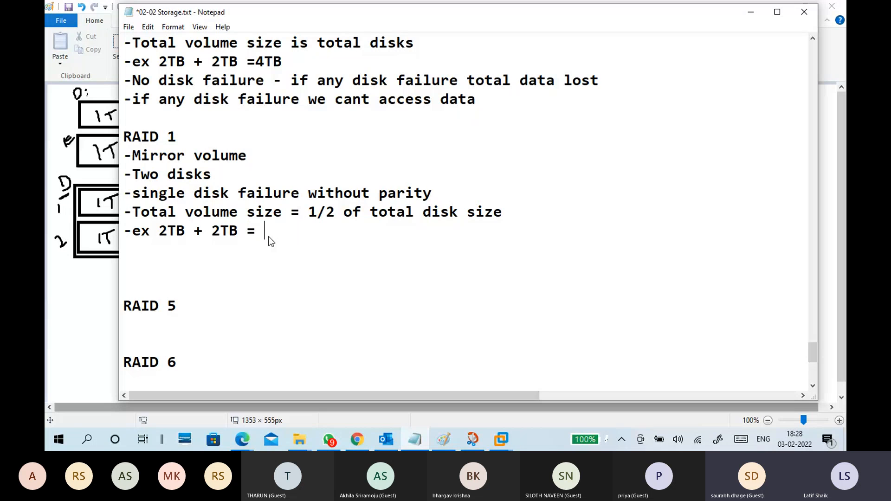
type(" 2TB")
left_click_drag(160, 232, 298, 232)
left_click(300, 232)
Write "-if any disk failure we can access data" on a new line below the RAID 1 example.
key("Return")
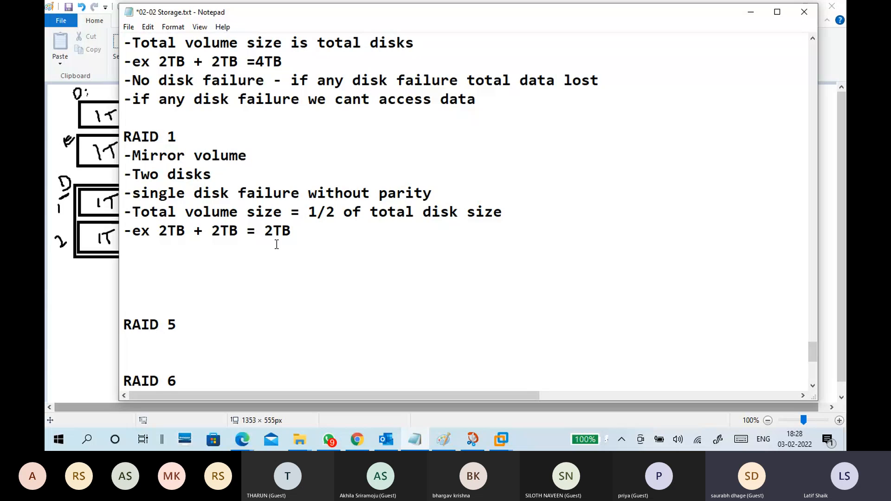
type("-if any disk ")
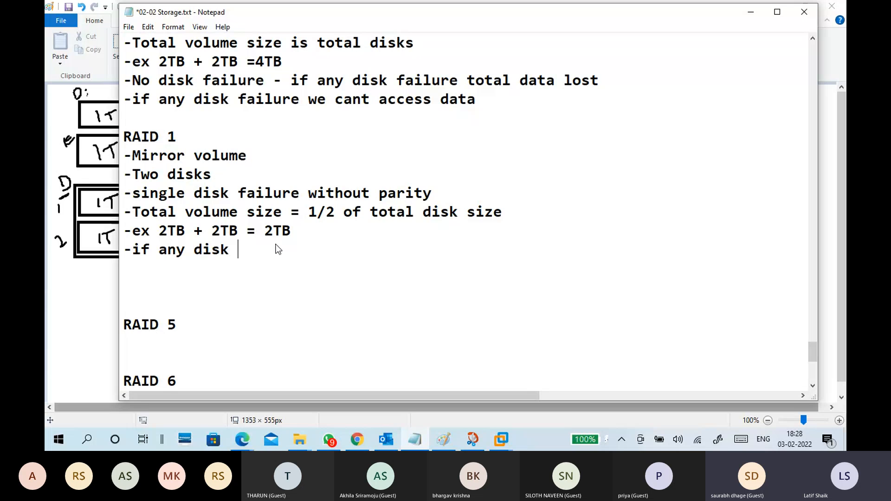
type("failure we ")
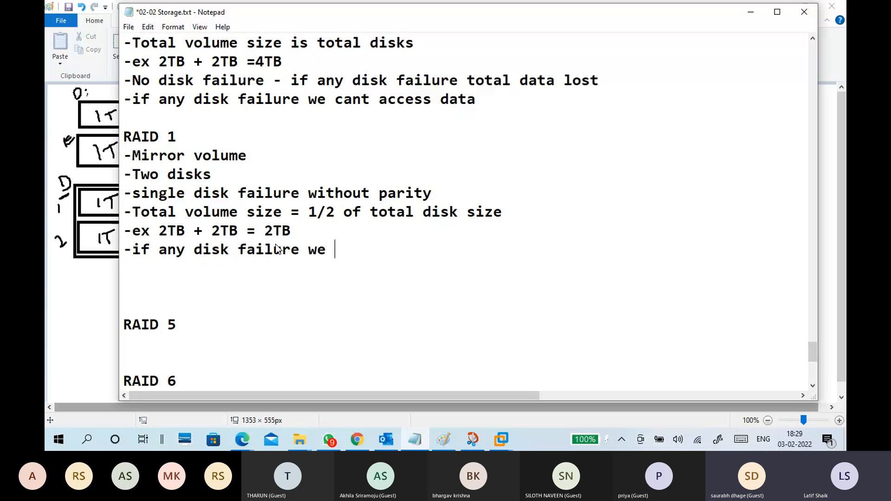
type("cant acce")
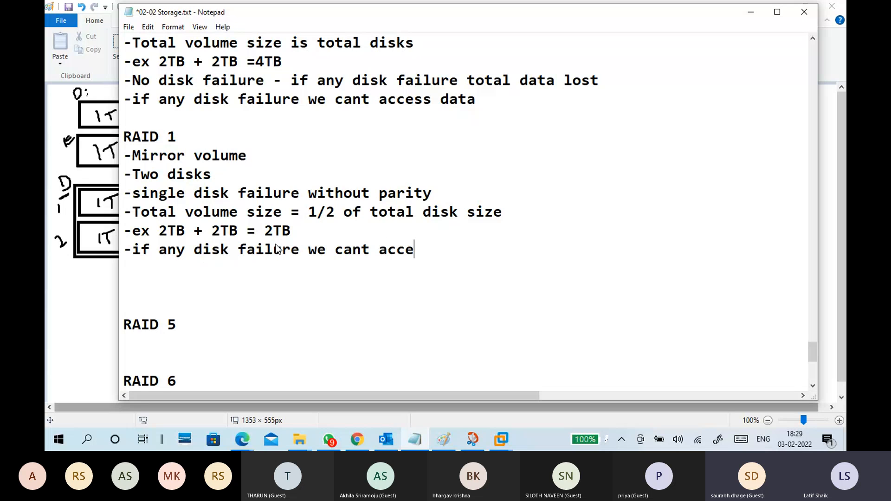
type("ss data")
left_click(371, 250)
key("BackSpace")
Remove one blank line above the RAID 5 heading and start a new "-" bullet below the data access note.
left_click(391, 281)
key("BackSpace")
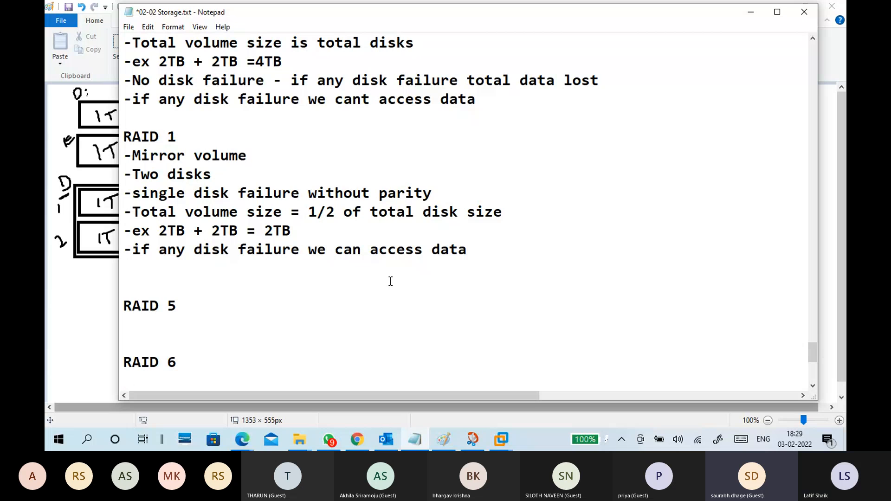
type("-")
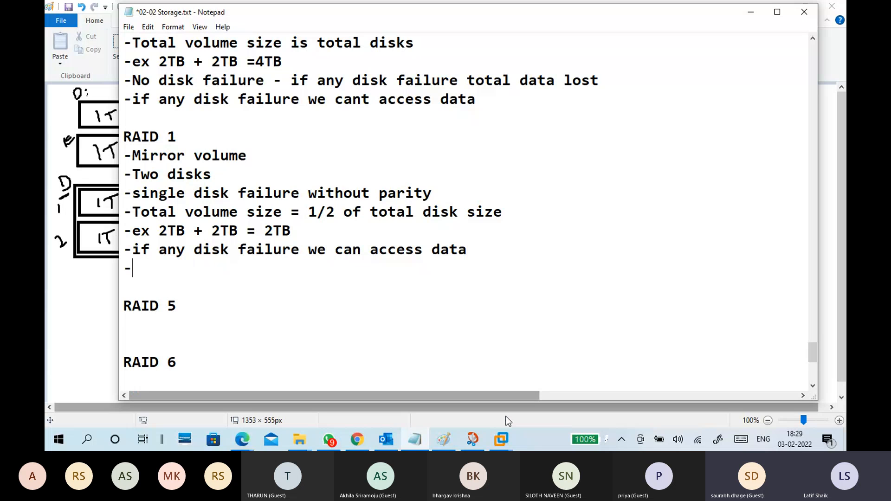
Switch to CTS7-WINS1 in VMware Workstation and select the unallocated space of Disk 1 and Disk 2 in Disk Management.
left_click(501, 439)
left_click(524, 381)
left_click(230, 273)
left_click(216, 325)
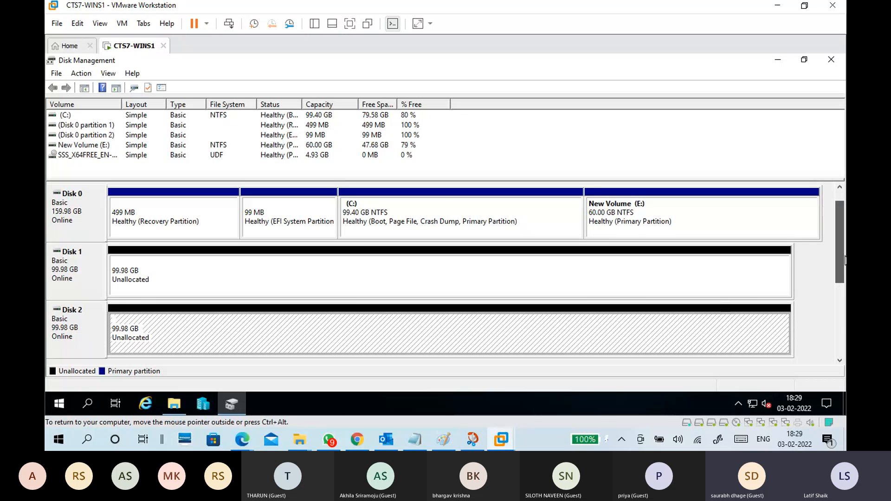
Bring Disk 3 online and initialize it.
scroll(845, 260, "down", 2)
right_click(74, 266)
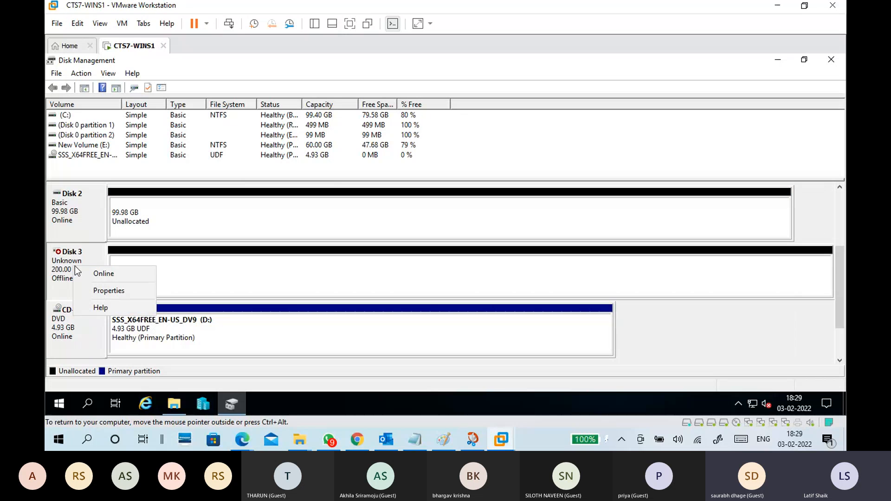
left_click(92, 273)
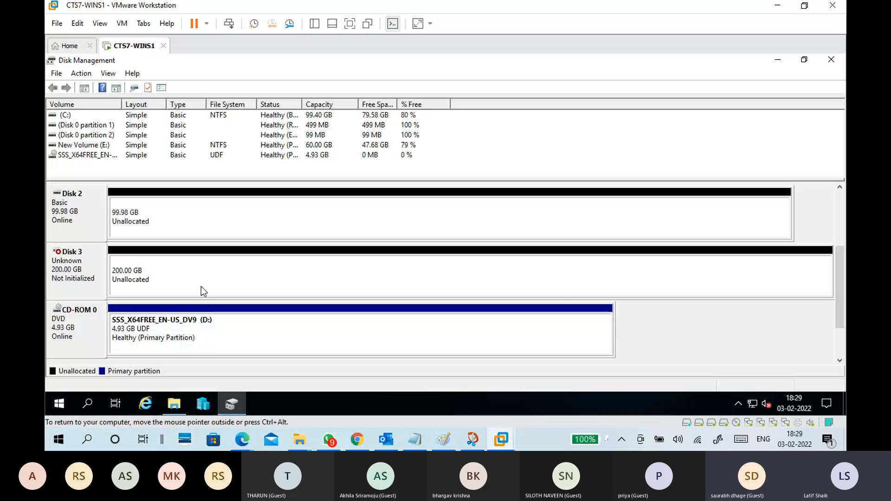
right_click(89, 266)
left_click(110, 273)
left_click(483, 293)
left_click(110, 273)
left_click(94, 266)
left_click(93, 218)
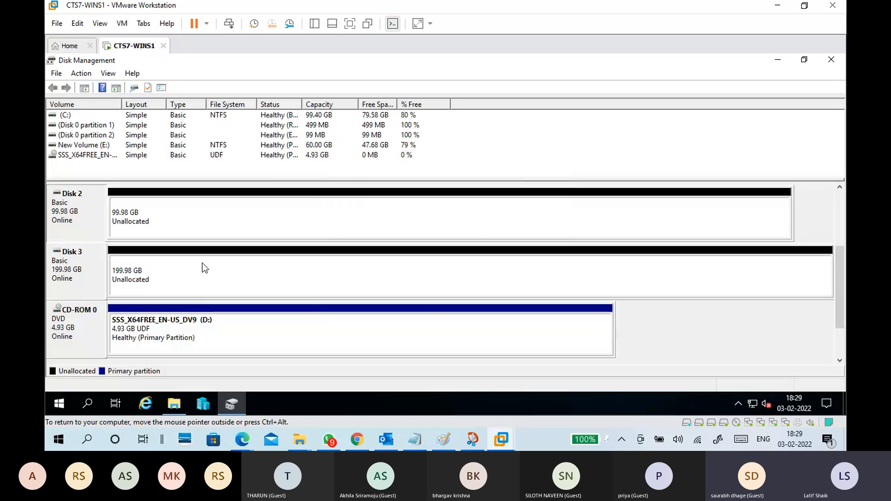
Examine the unallocated space on Disk 3 and Disk 1 and the New Volume (E:) partition on Disk 0.
left_click(207, 271)
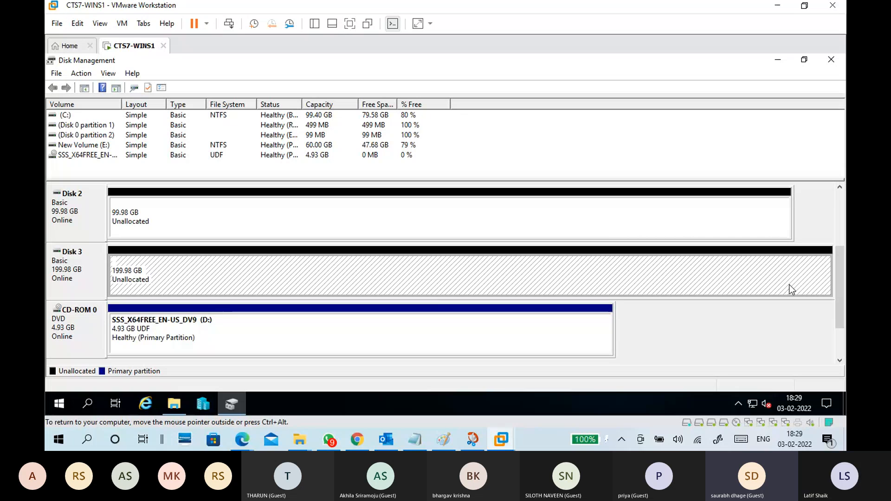
scroll(593, 270, "up", 3)
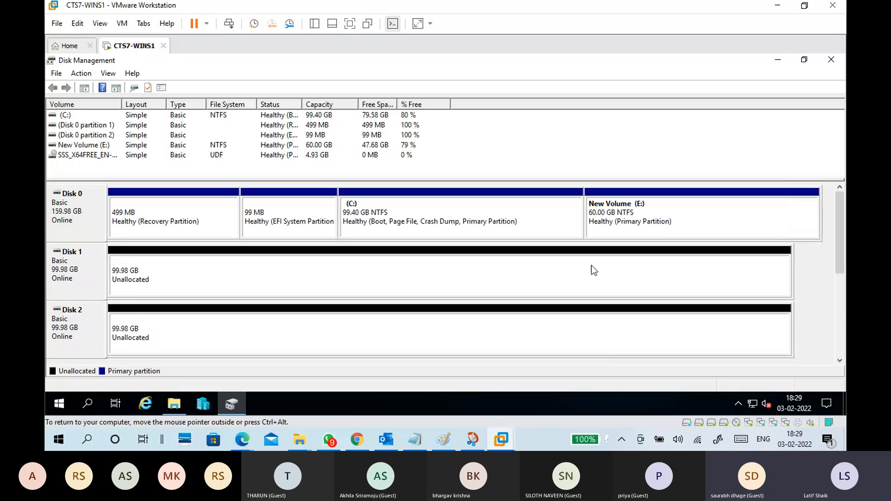
left_click(260, 277)
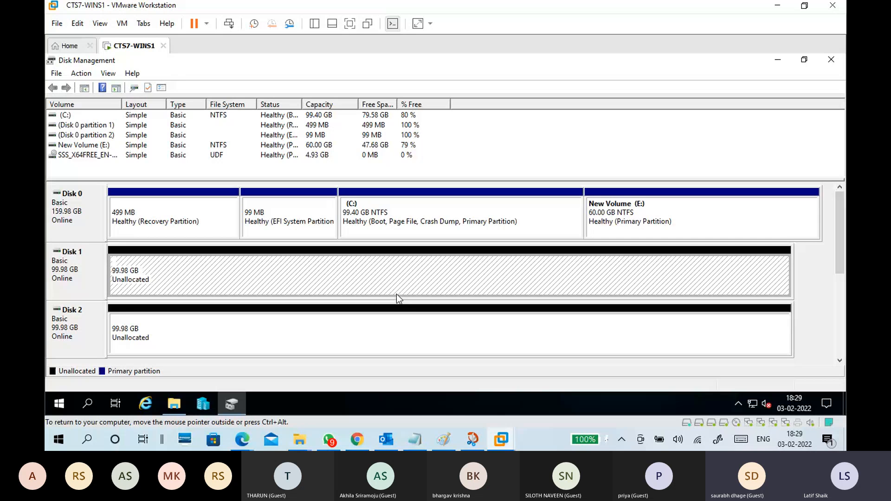
left_click(645, 222)
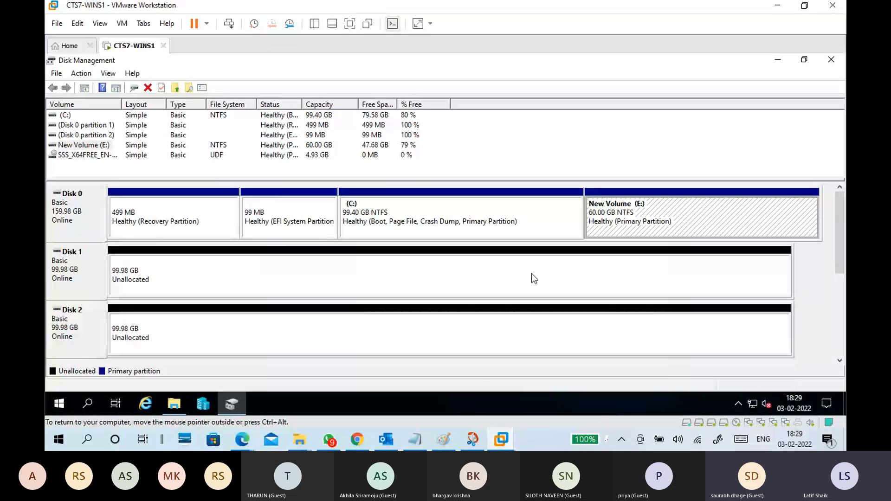
Review the volume and disk conversion options offered for Disk 1 and its unallocated space.
left_click(532, 274)
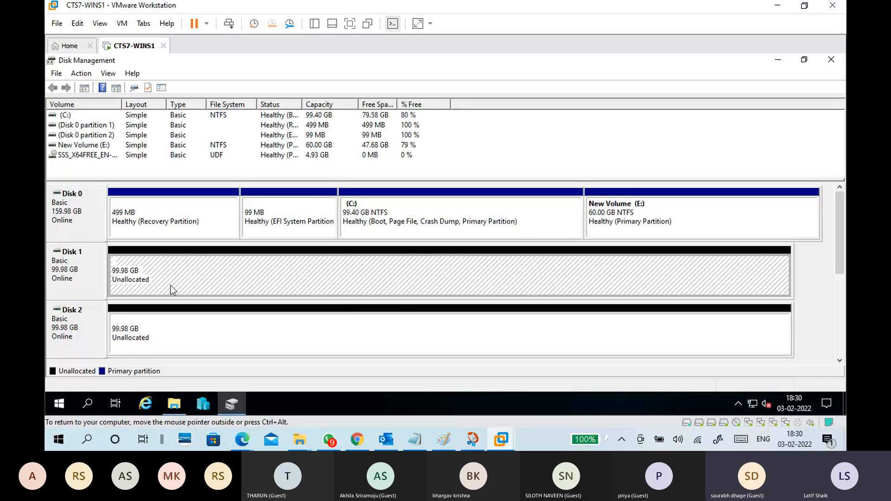
left_click(72, 280)
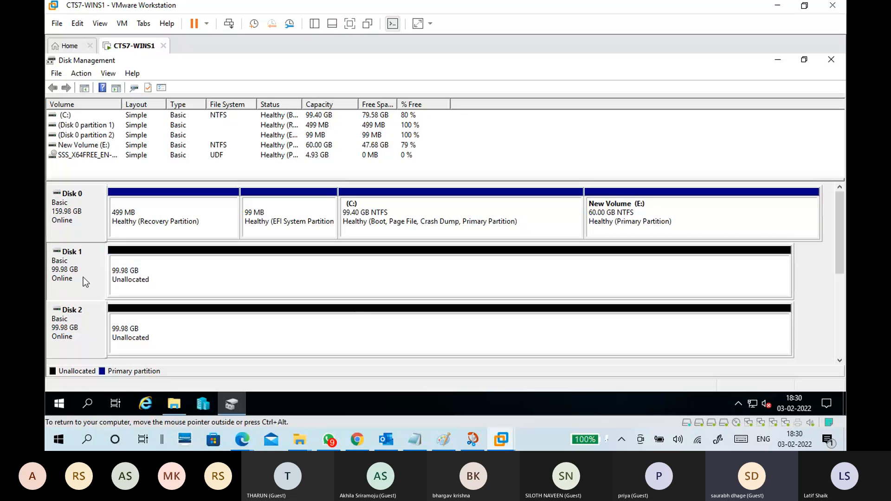
left_click_drag(840, 235, 844, 253)
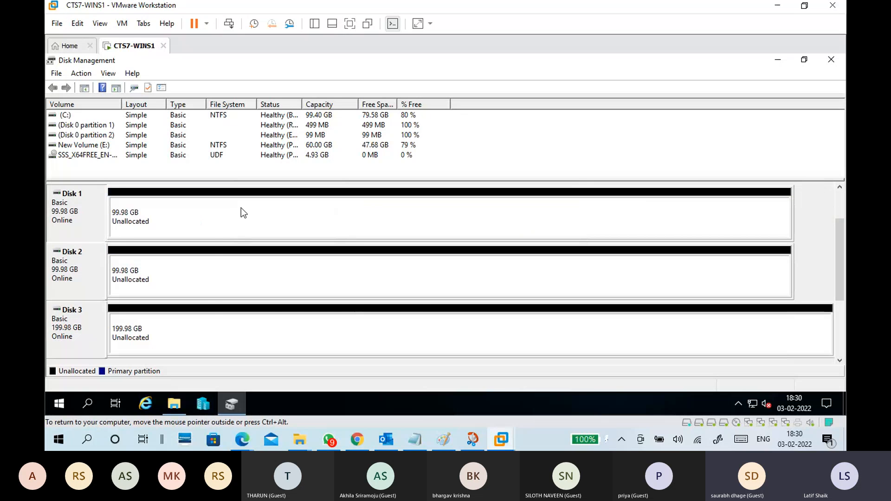
right_click(80, 225)
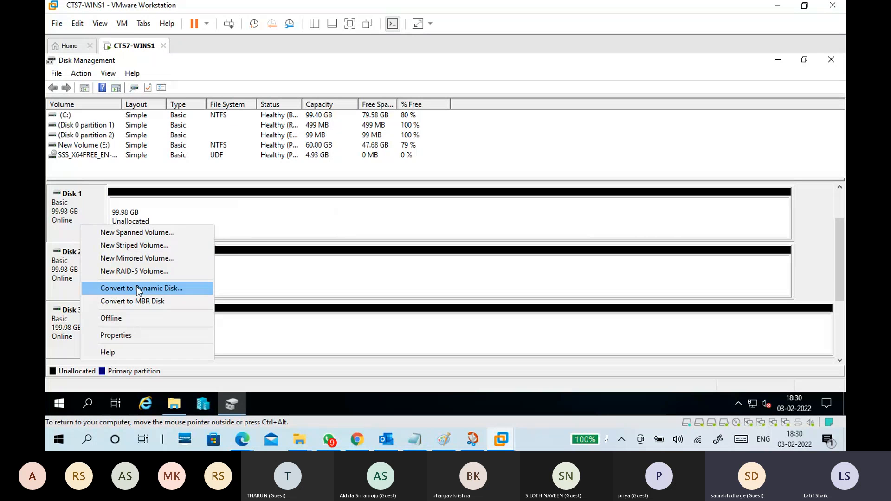
left_click(277, 222)
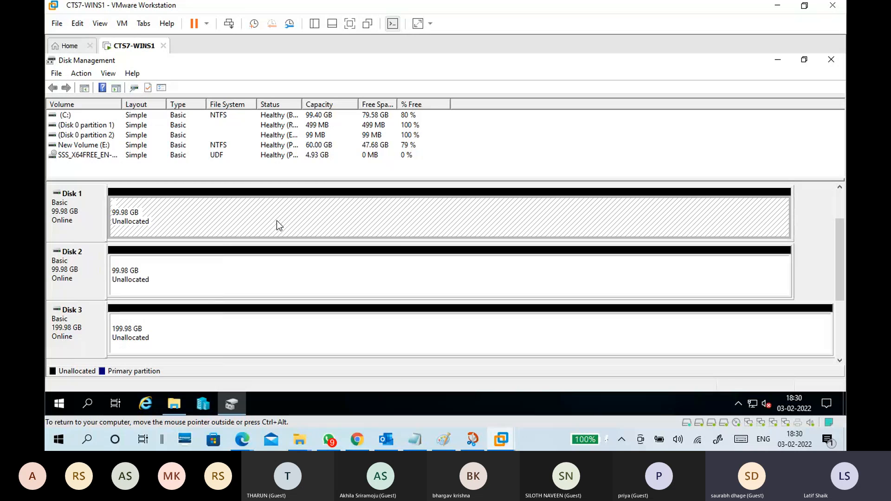
right_click(276, 225)
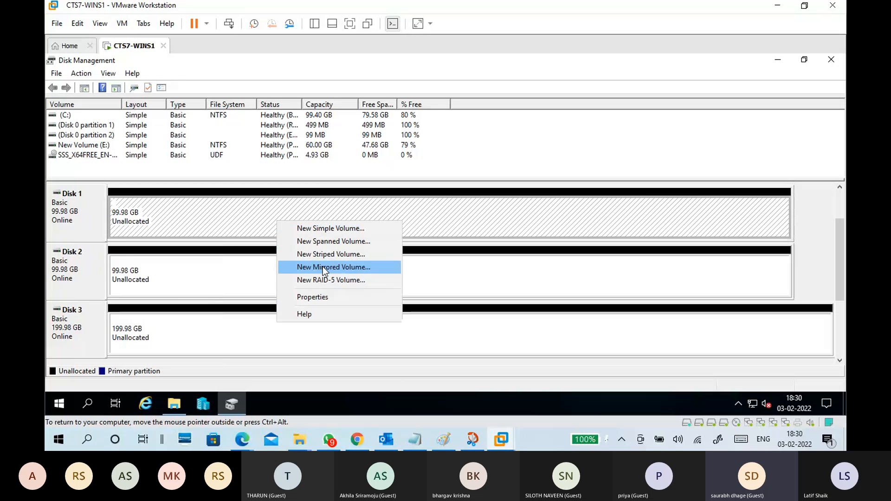
left_click(72, 223)
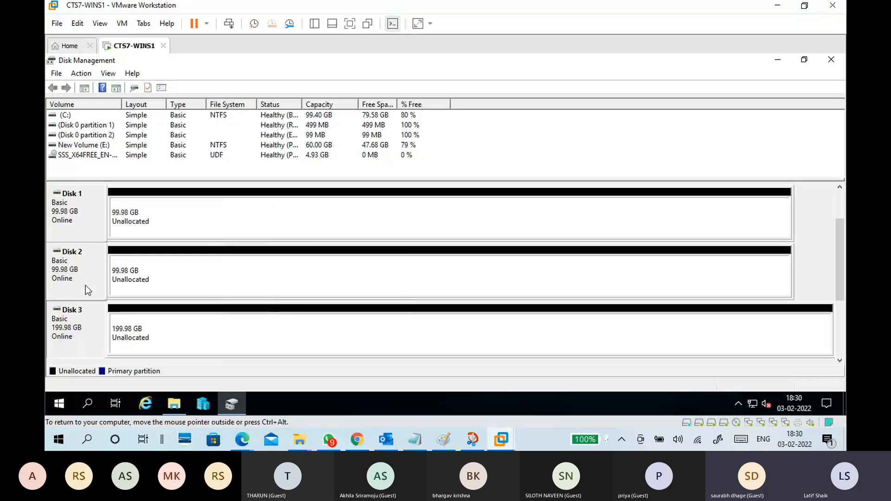
right_click(174, 212)
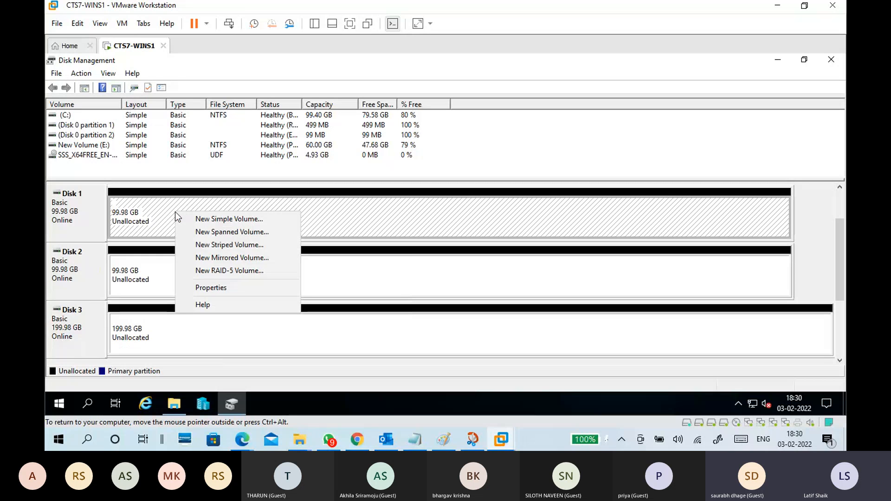
left_click(208, 259)
left_click(279, 337)
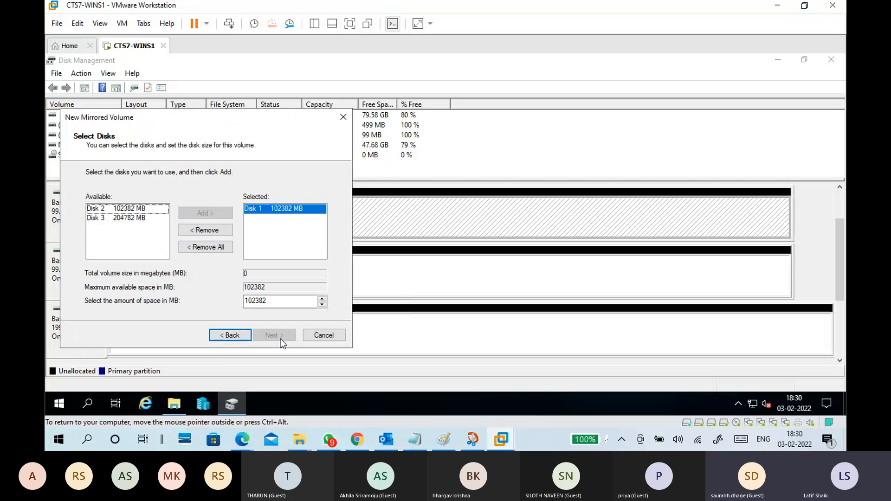
left_click(227, 337)
left_click_drag(235, 117, 369, 111)
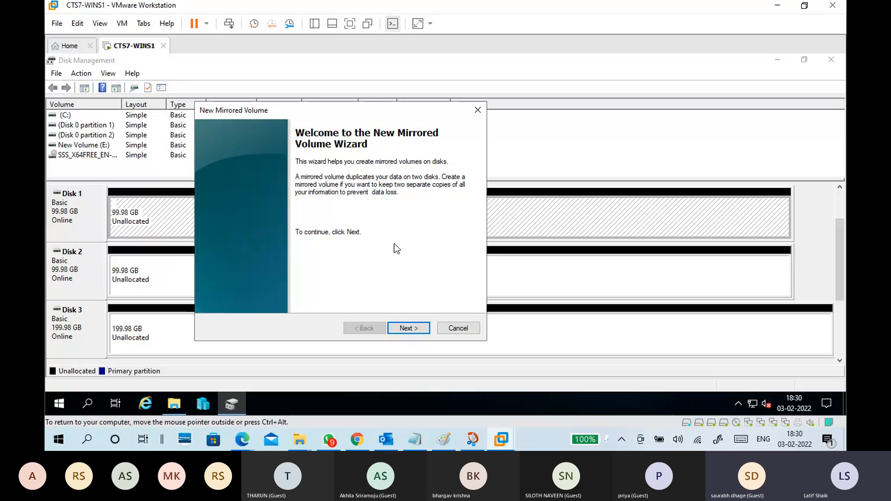
left_click(408, 328)
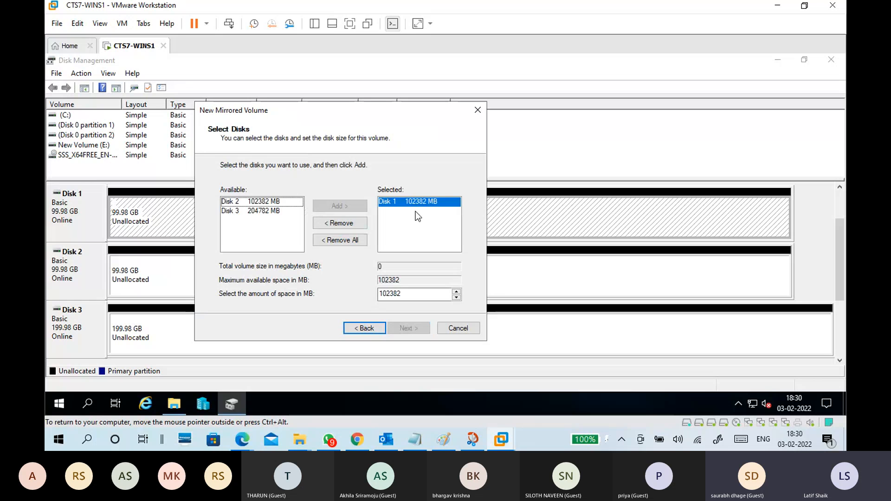
left_click(241, 201)
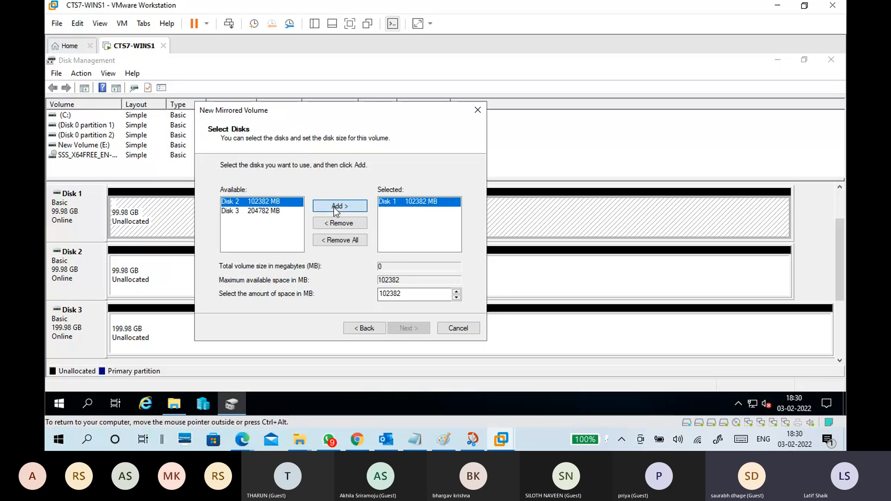
left_click(334, 207)
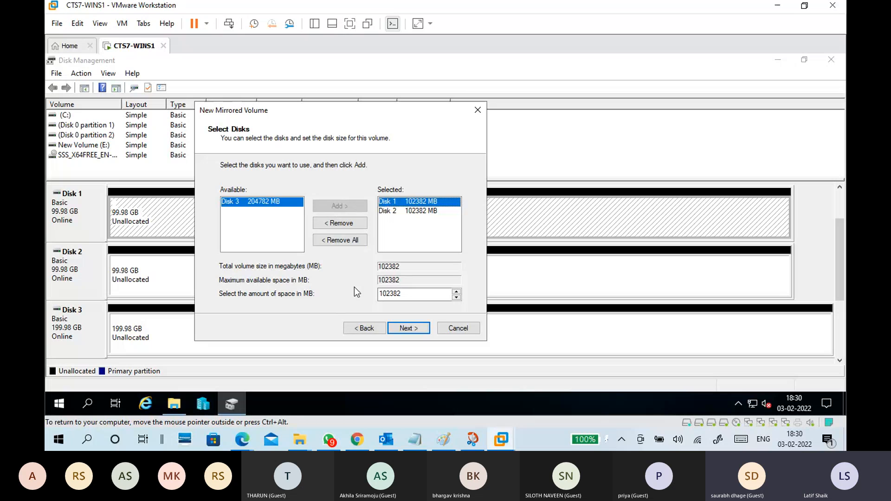
left_click(393, 213)
left_click(339, 223)
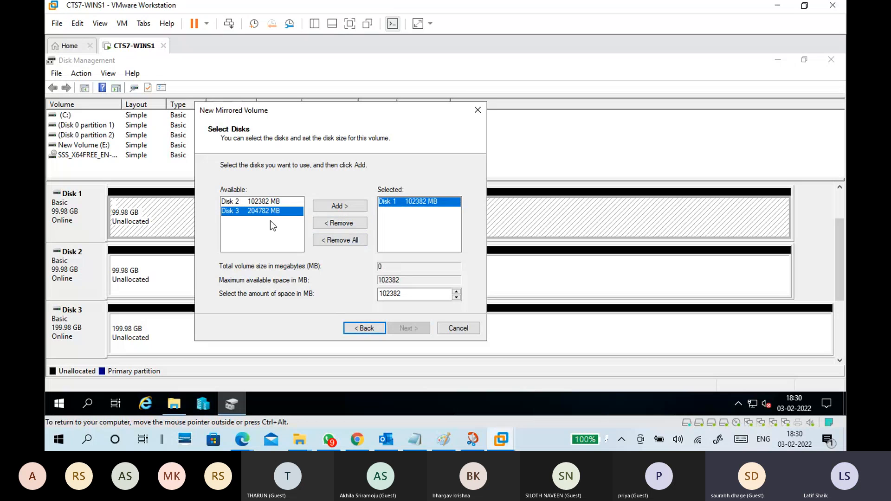
left_click(338, 206)
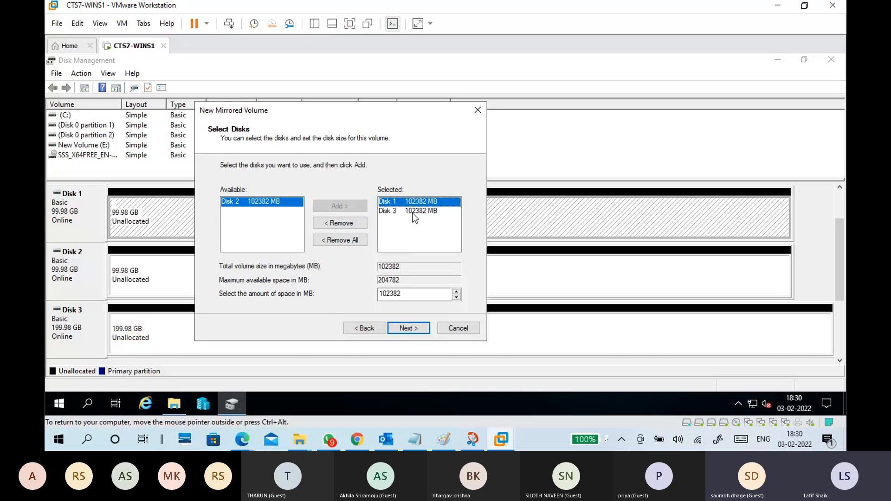
left_click(413, 212)
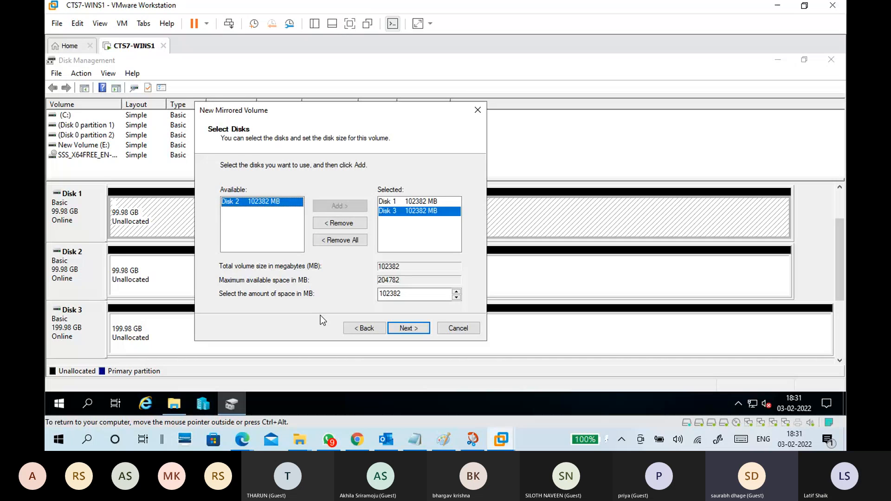
left_click(364, 328)
left_click(453, 327)
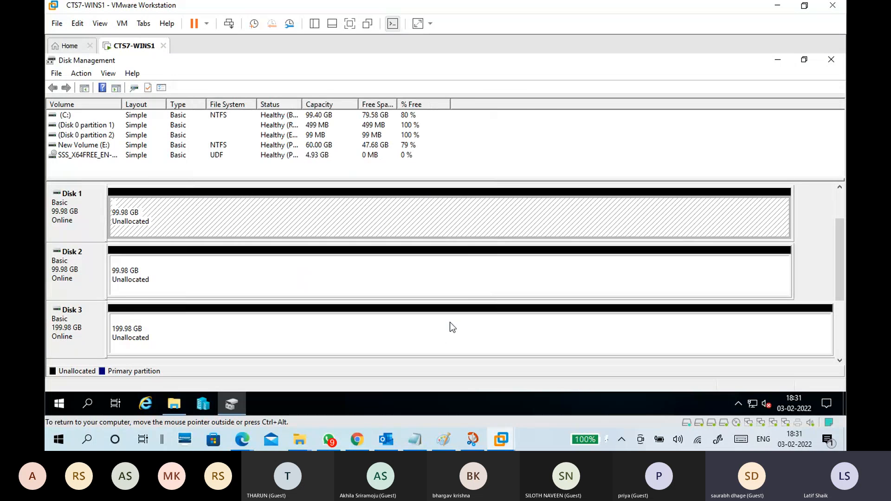
Start a new mirrored volume from Disk 1's unallocated space and add Disk 2 to the selected disks.
right_click(344, 207)
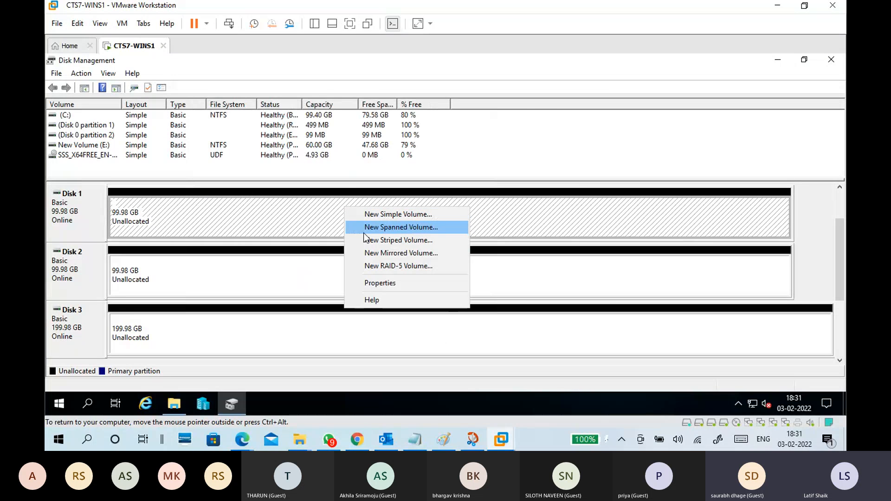
left_click(385, 253)
left_click_drag(235, 120, 401, 100)
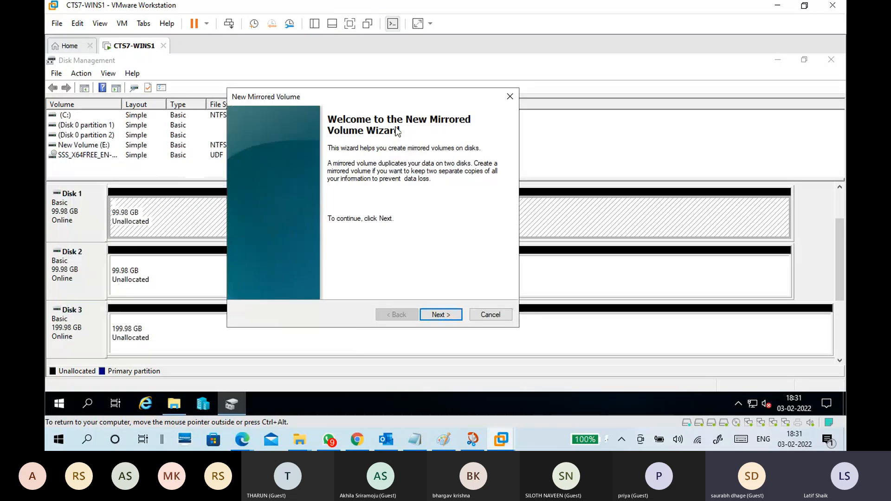
left_click(440, 314)
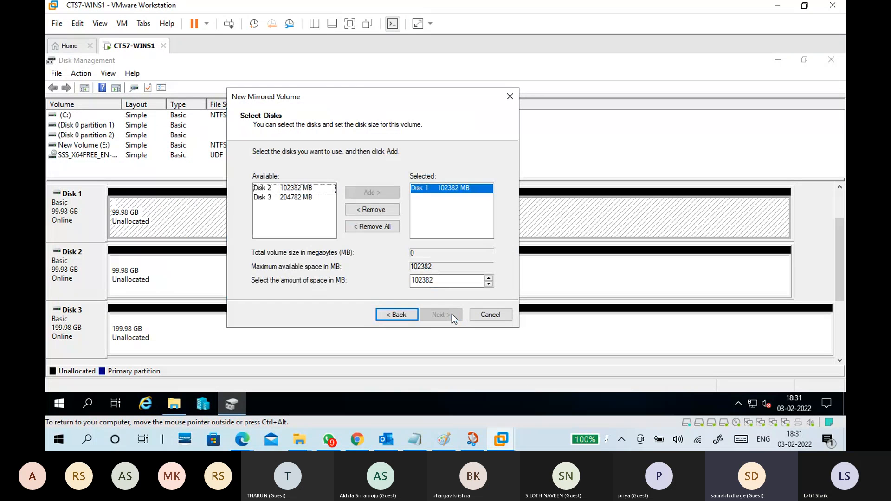
left_click(312, 187)
left_click(369, 192)
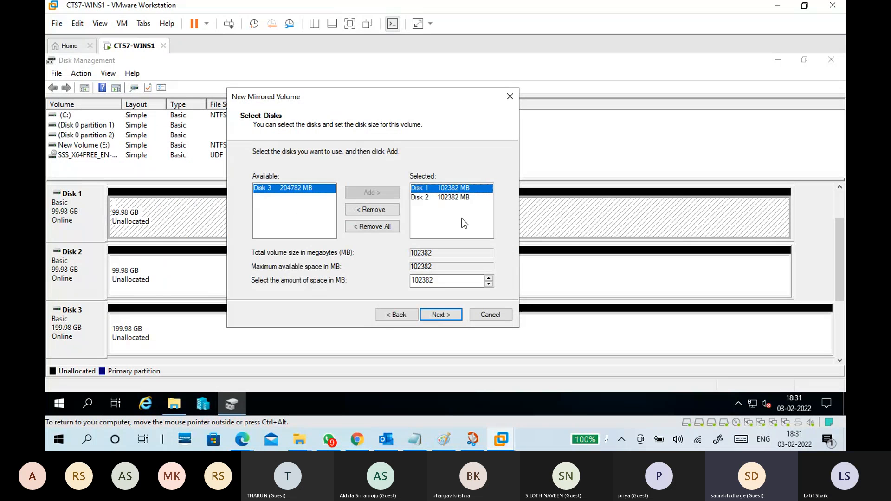
Replace Disk 1 with Disk 3 in the mirror's disk selection so it uses Disk 2 and Disk 3.
left_click(453, 233)
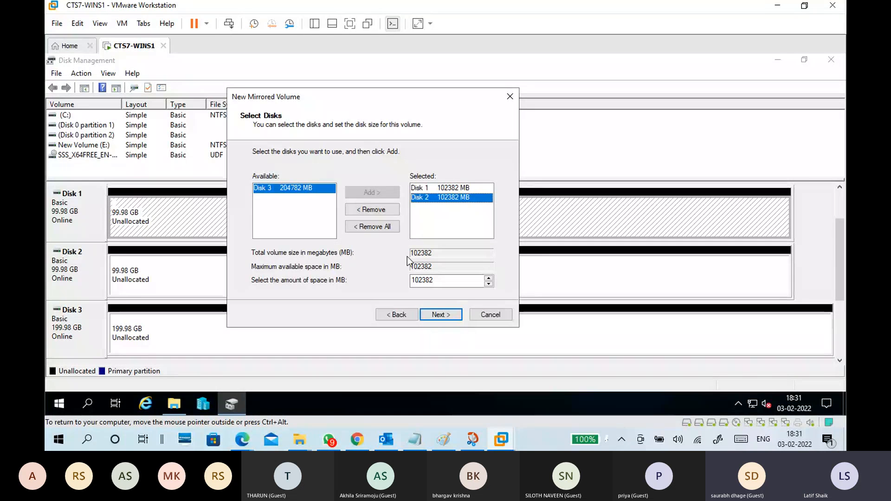
left_click(423, 189)
left_click(372, 209)
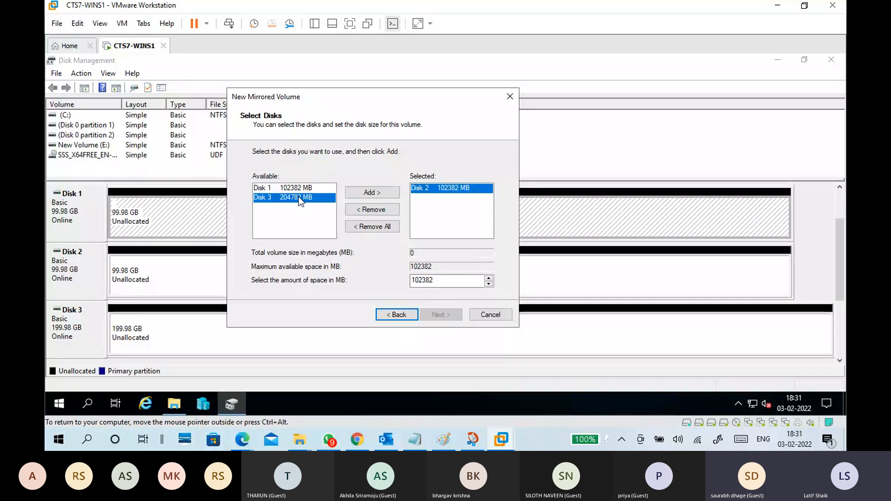
double_click(299, 197)
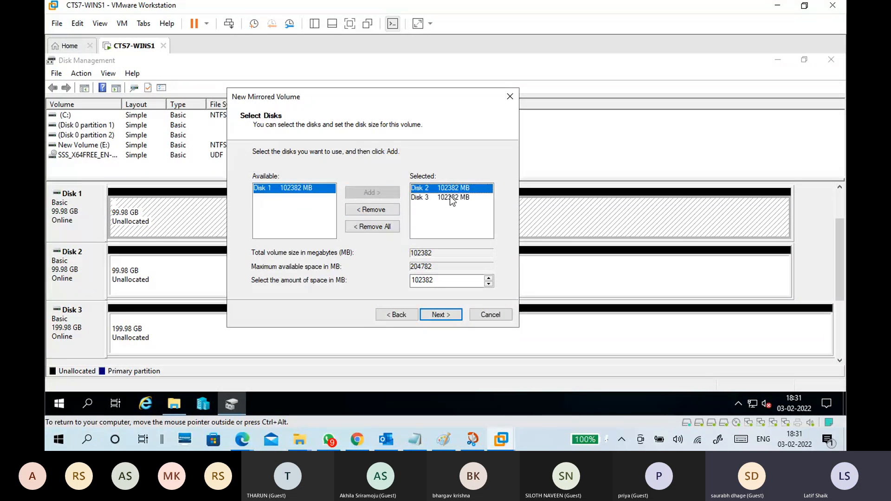
left_click(442, 314)
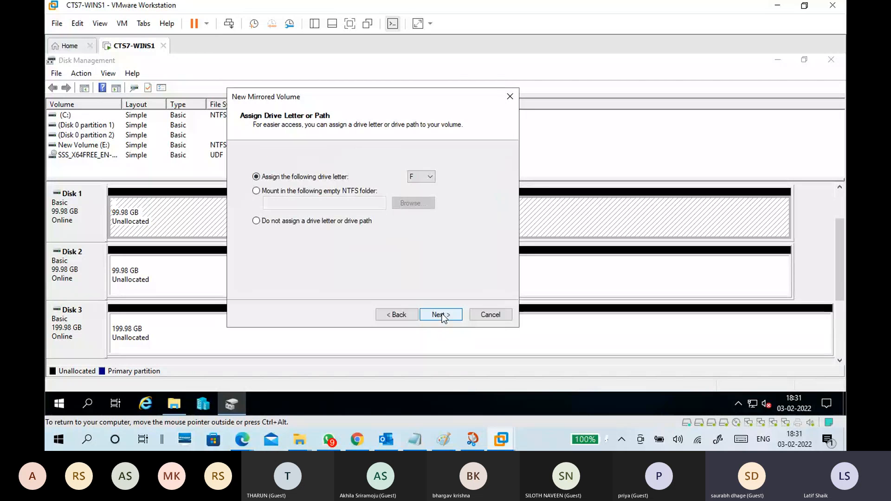
Create the mirror as quick-formatted NTFS drive F labelled Mirror Volume, accepting the conversion to dynamic disks.
left_click(441, 314)
double_click(360, 235)
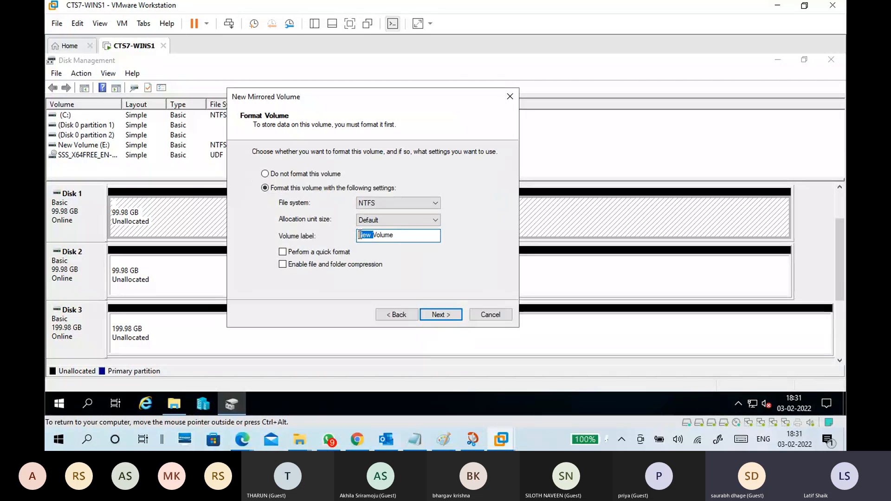
type("Mirror")
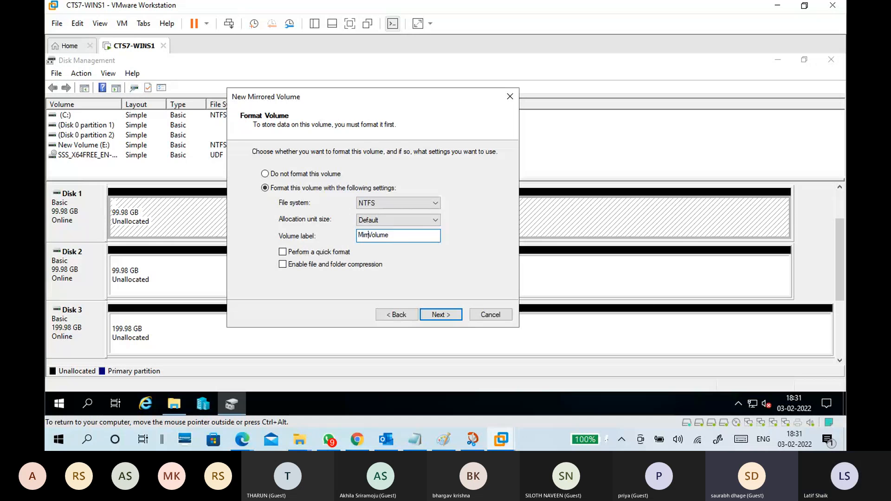
left_click(339, 251)
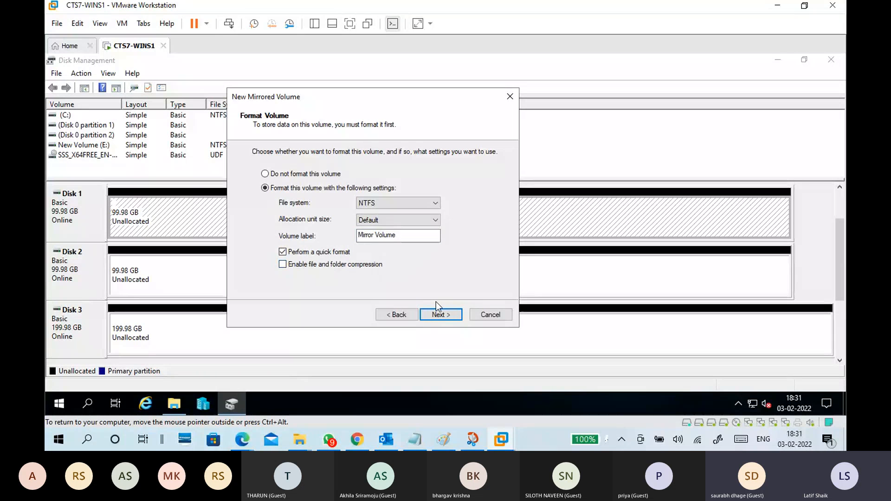
left_click(437, 313)
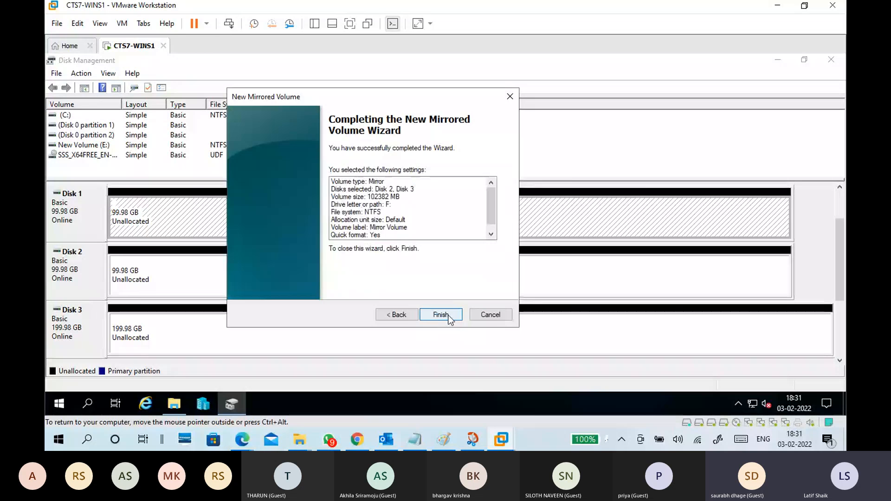
left_click(440, 315)
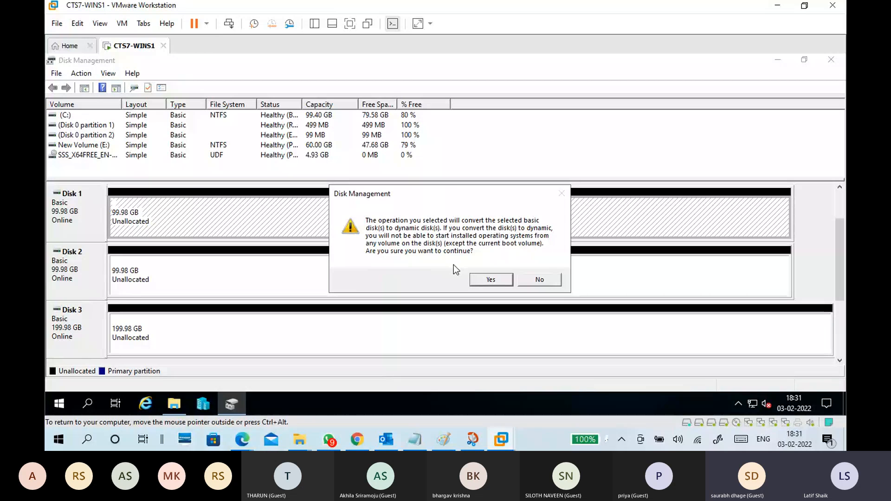
left_click(488, 280)
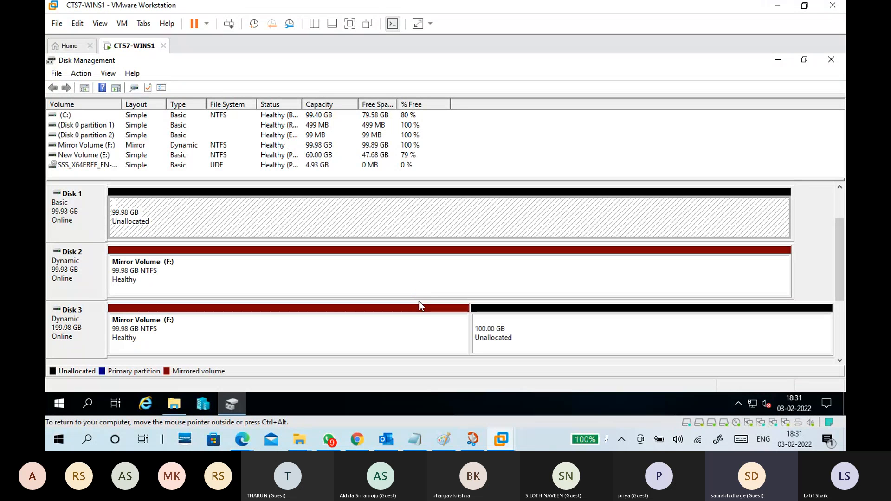
Examine both copies of Mirror Volume (F:) on Disk 2 and Disk 3 and the unallocated space on Disk 3.
left_click(324, 275)
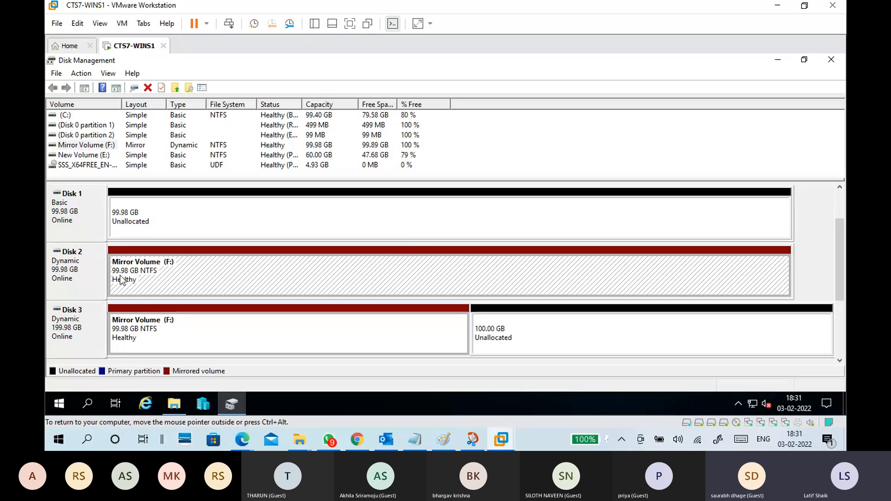
left_click(151, 332)
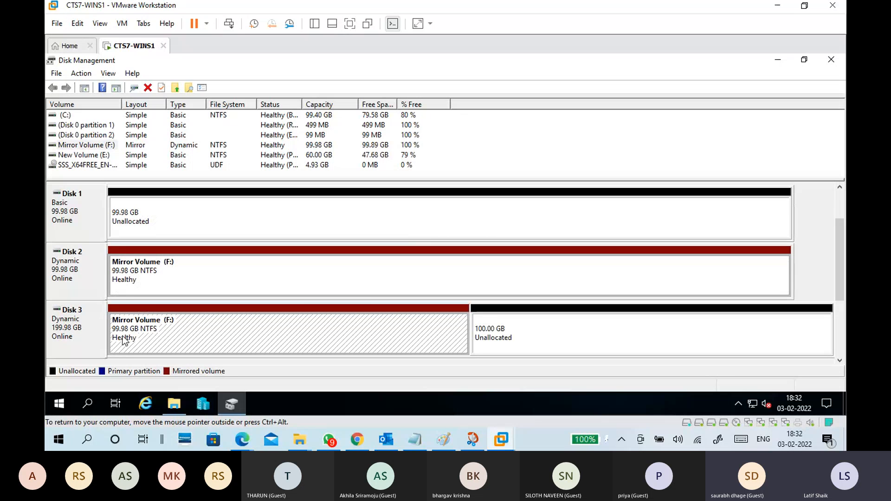
left_click(181, 270)
left_click(174, 323)
left_click(539, 334)
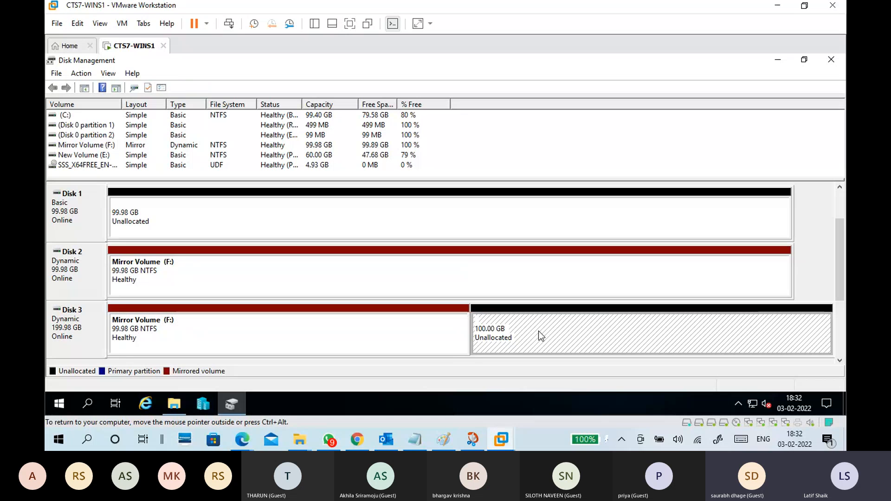
left_click(355, 333)
left_click(340, 271)
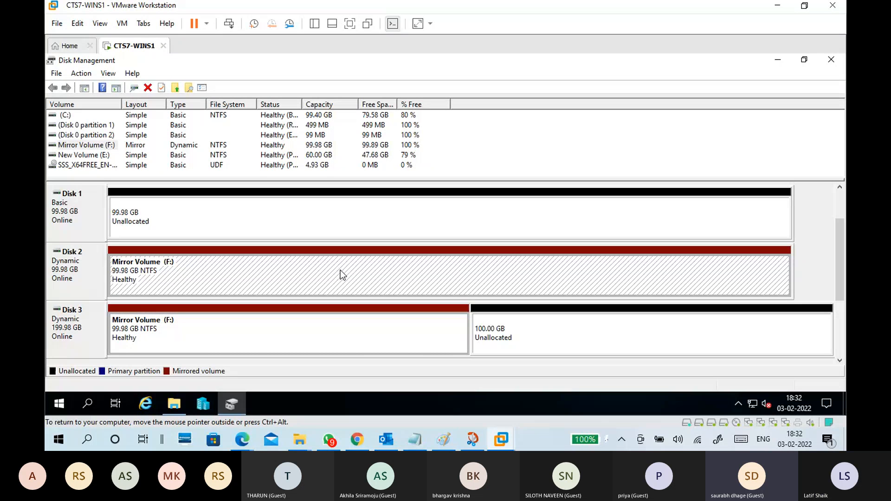
Compare the Disk 2 and Disk 3 halves of the mirror and the Mirror Volume (F:) entry in the volume list.
left_click(70, 281)
left_click(72, 321)
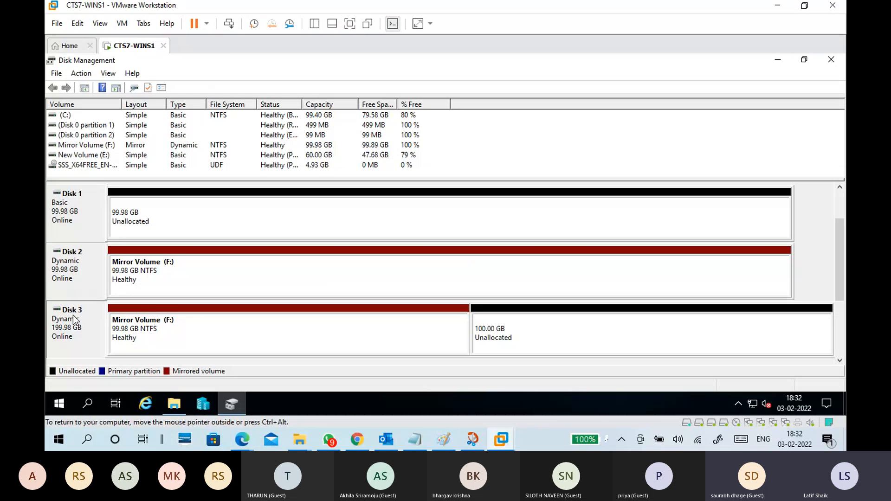
left_click(233, 320)
left_click(241, 324)
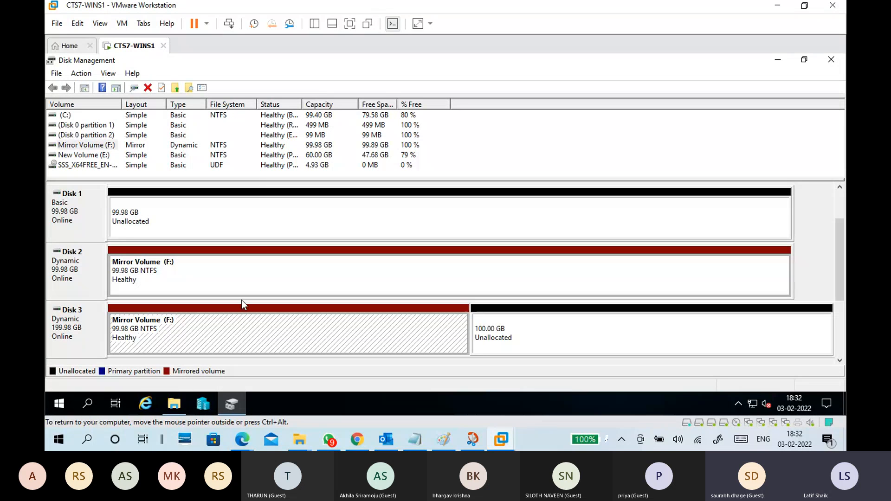
left_click(106, 145)
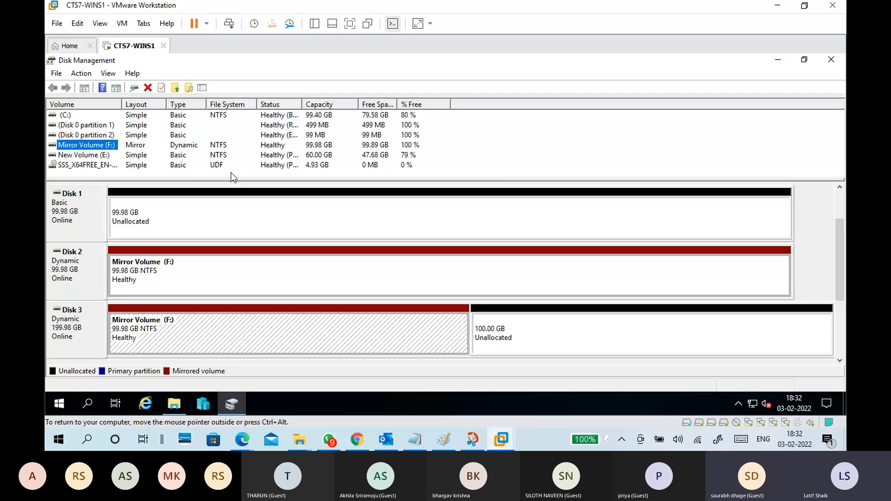
left_click(299, 146)
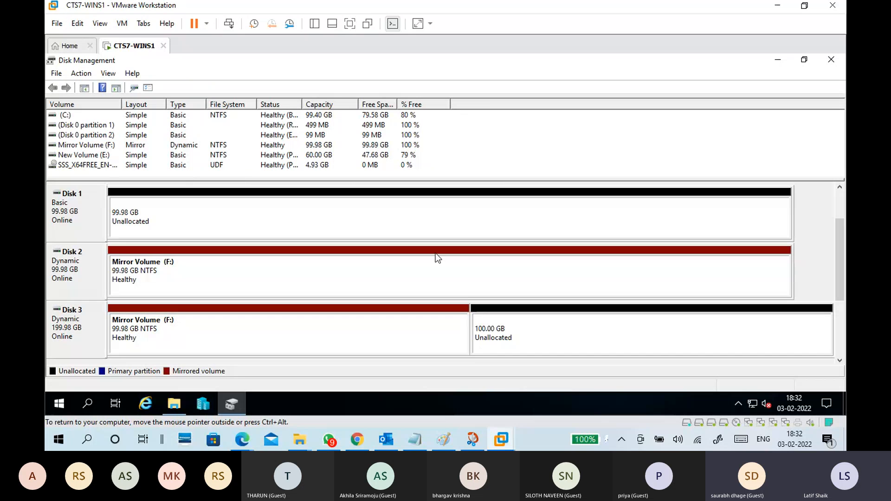
Inspect the general properties of Mirror Volume (F:) in File Explorer and dismiss them without changes.
left_click(175, 403)
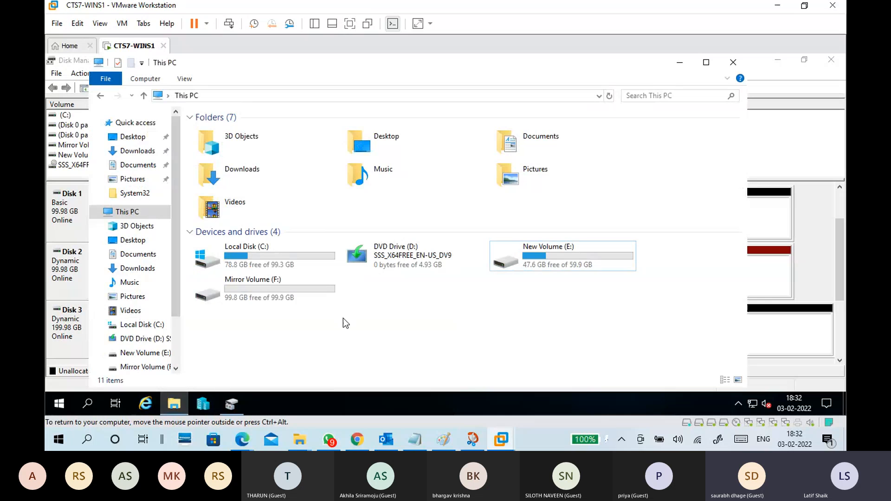
left_click(285, 292)
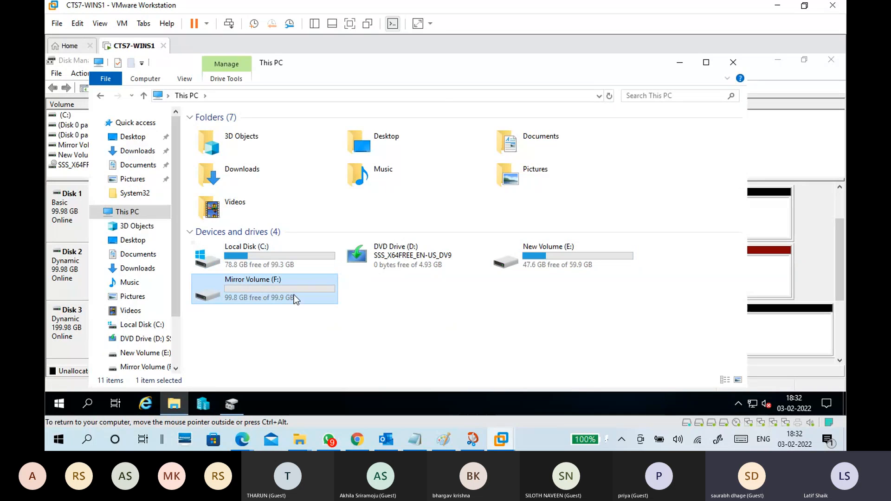
right_click(294, 294)
left_click(300, 290)
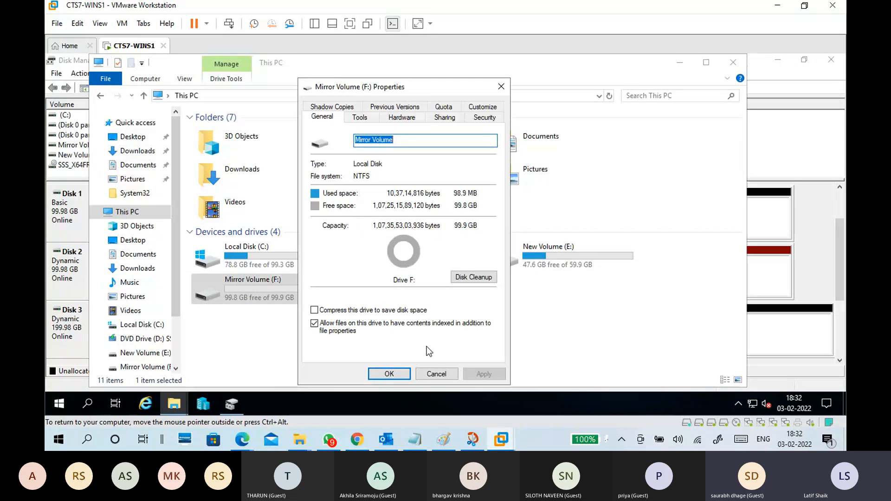
left_click(435, 374)
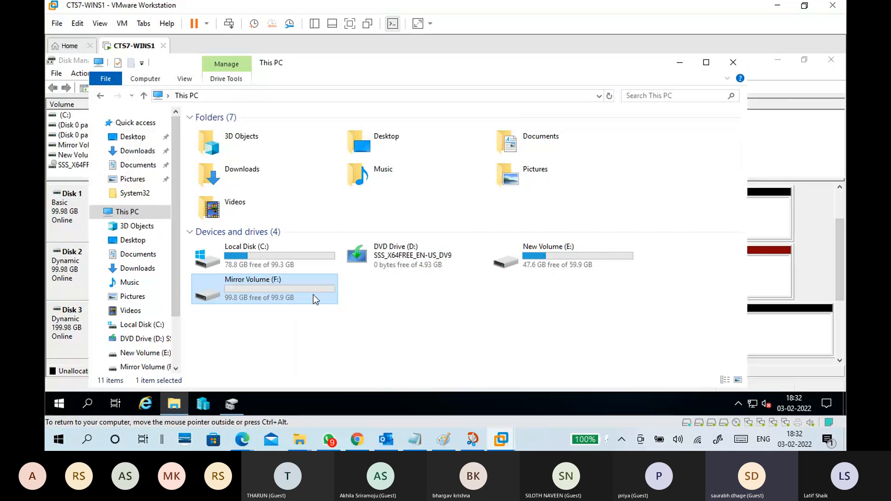
Copy all files from the host's CTS B10 folder into Mirror Volume (F:) in the virtual machine.
double_click(313, 294)
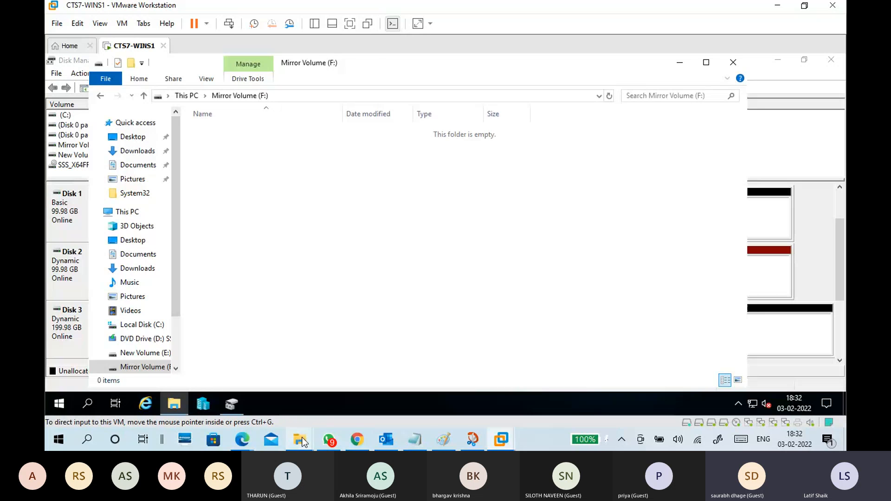
mouse_move(300, 440)
left_click(349, 406)
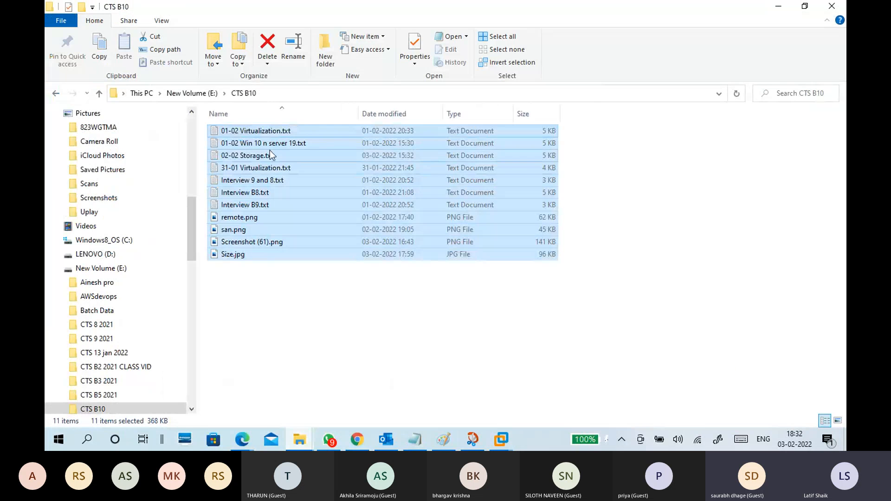
left_click_drag(268, 134, 272, 182)
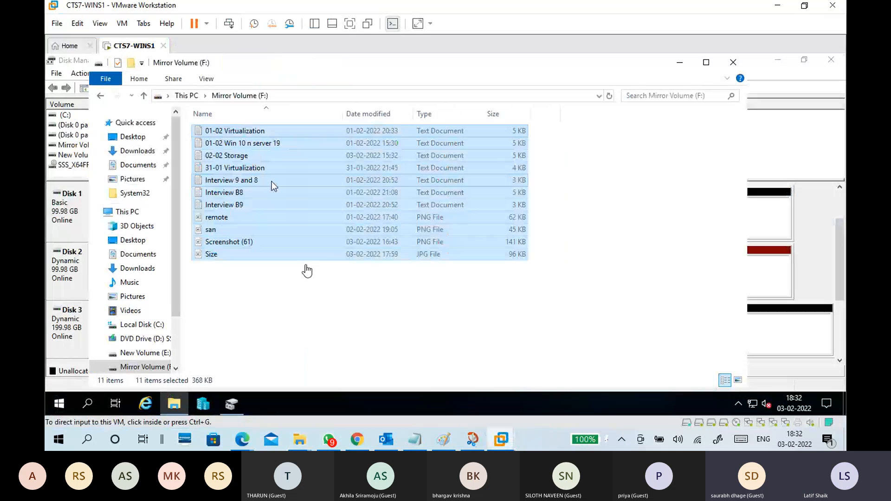
left_click(316, 305)
Reopen Mirror Volume (F:) from This PC to check the copied files and return to Disk Management.
left_click(186, 96)
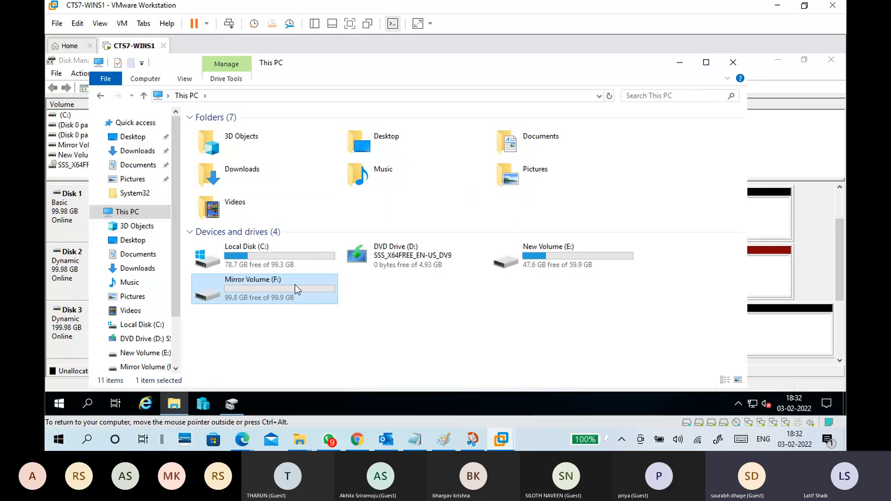
double_click(300, 277)
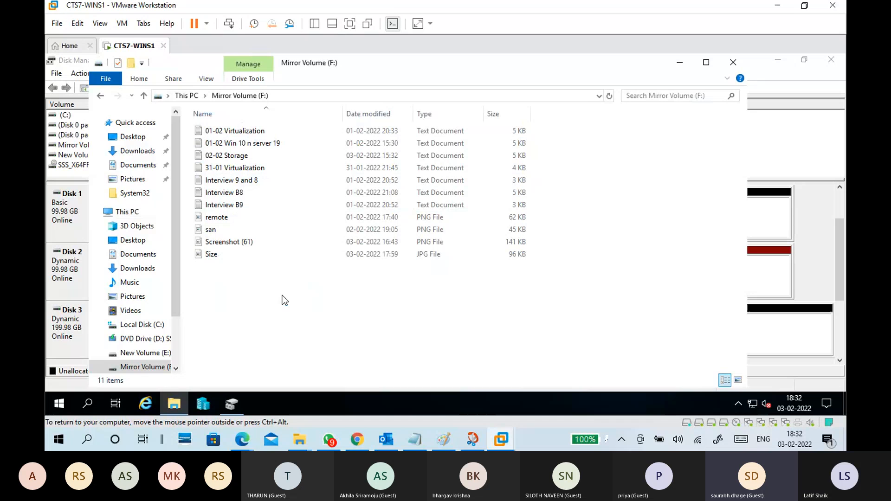
left_click(680, 62)
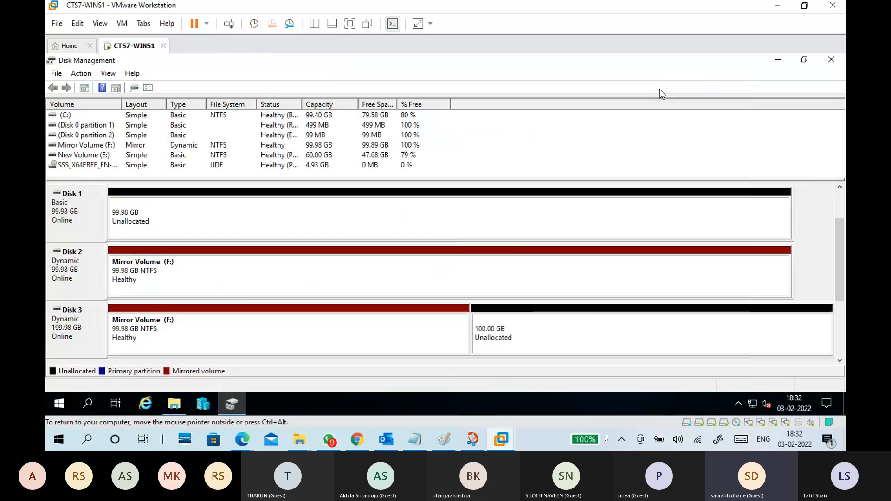
Take Disk 2 offline in Disk Management to simulate a failure of one mirror disk.
left_click(181, 275)
left_click(85, 262)
right_click(82, 258)
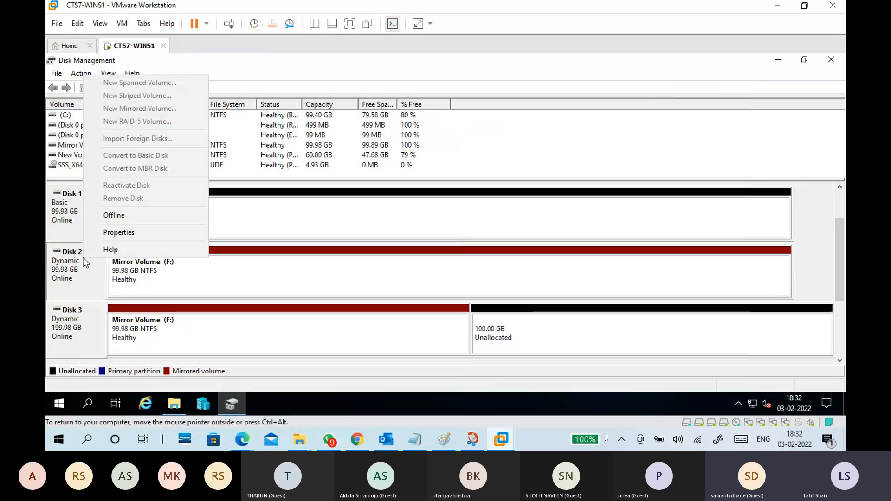
left_click(160, 218)
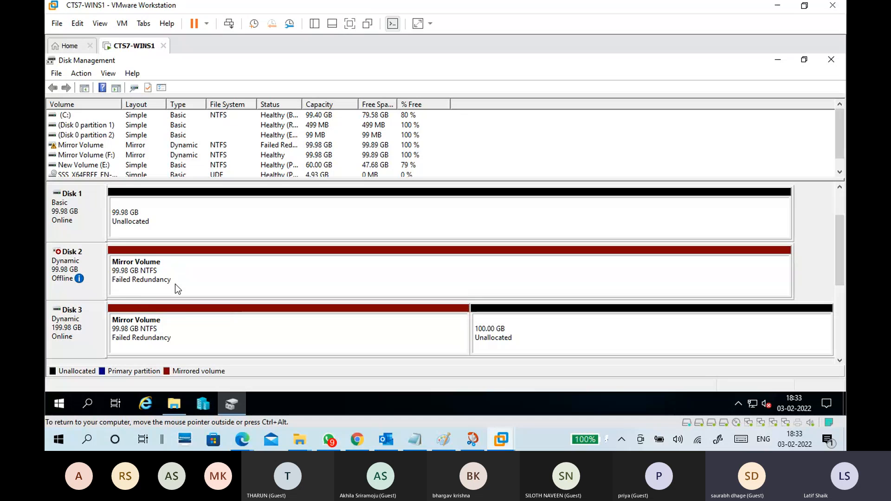
Check the mirror's entry in Disk Management and whether its files can still be opened from drive F with Disk 2 offline.
left_click(78, 147)
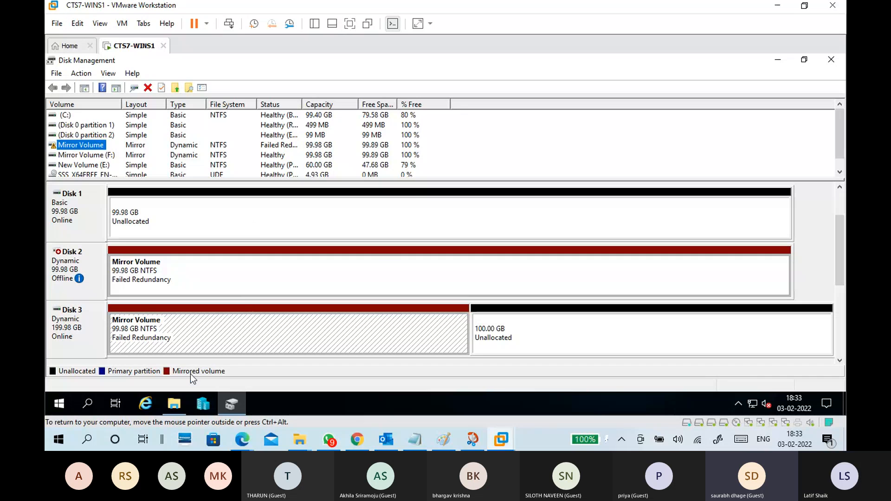
left_click(175, 408)
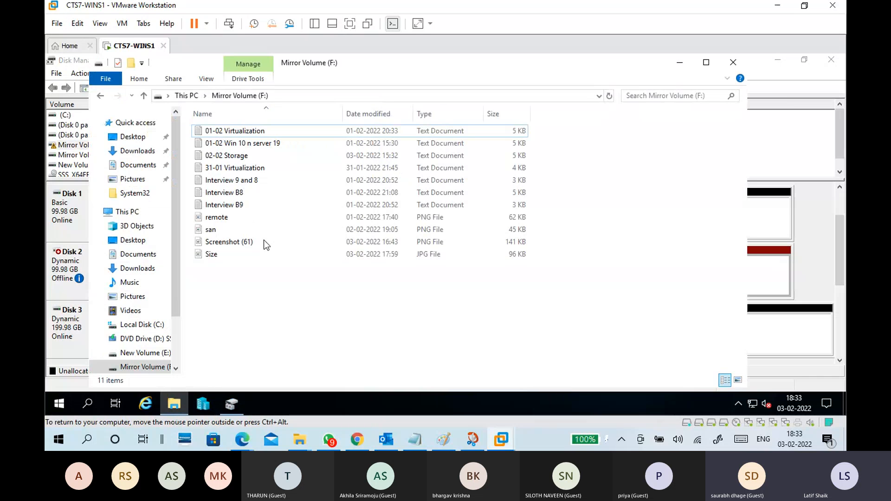
key("alt+Up")
left_click(332, 325)
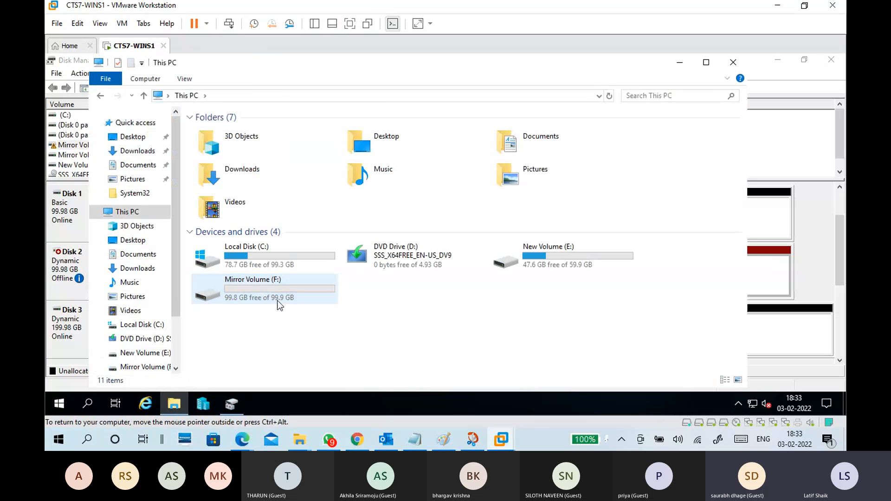
left_click(280, 294)
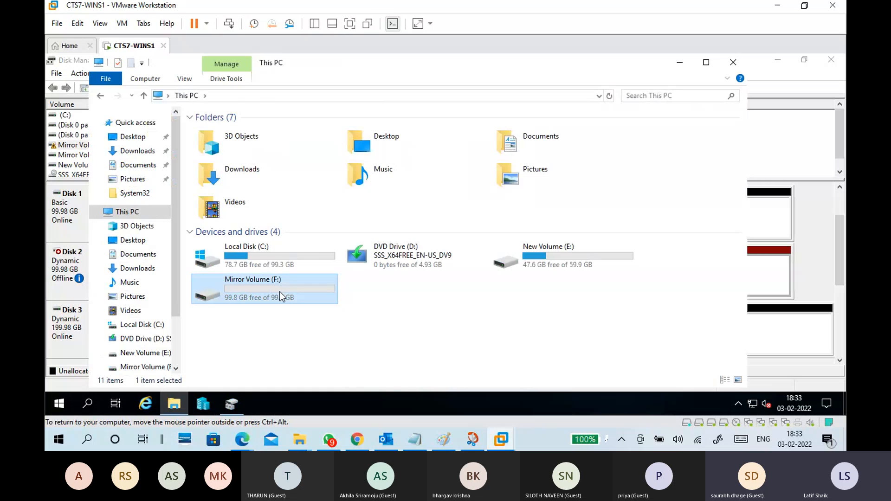
double_click(279, 294)
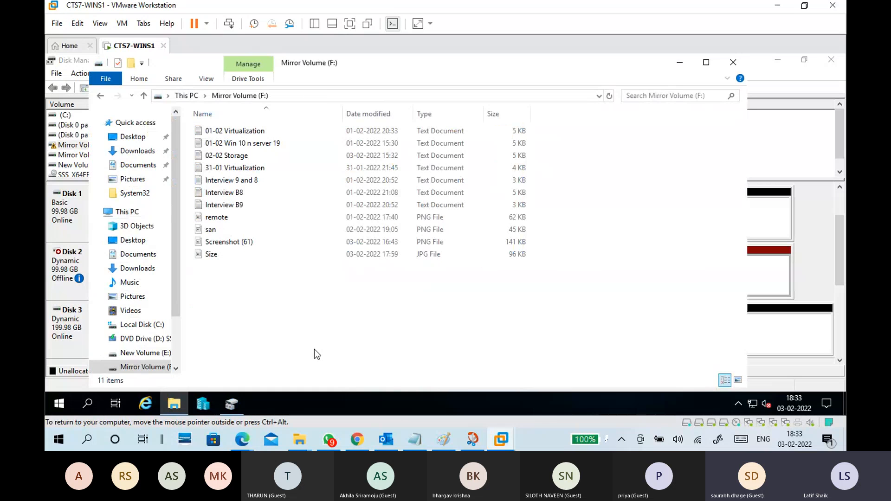
Add the line "-Both disk maintain same copy of data" below "-Two disks" in the RAID 1 section of the Notepad notes.
left_click(414, 439)
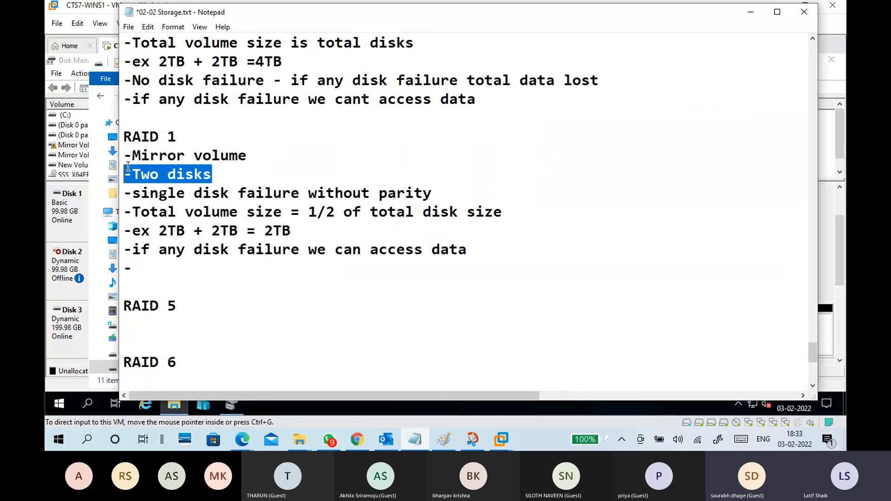
left_click_drag(128, 167, 238, 168)
left_click(241, 171)
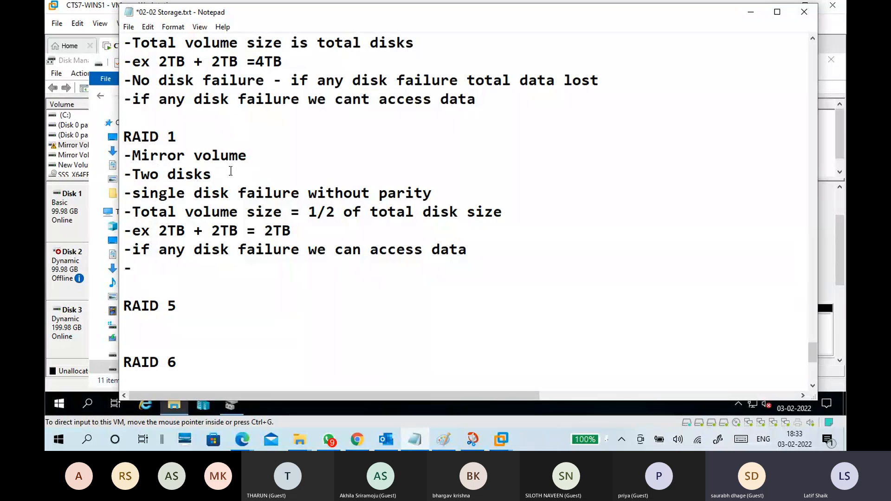
key("Return")
type("-")
type("Bot")
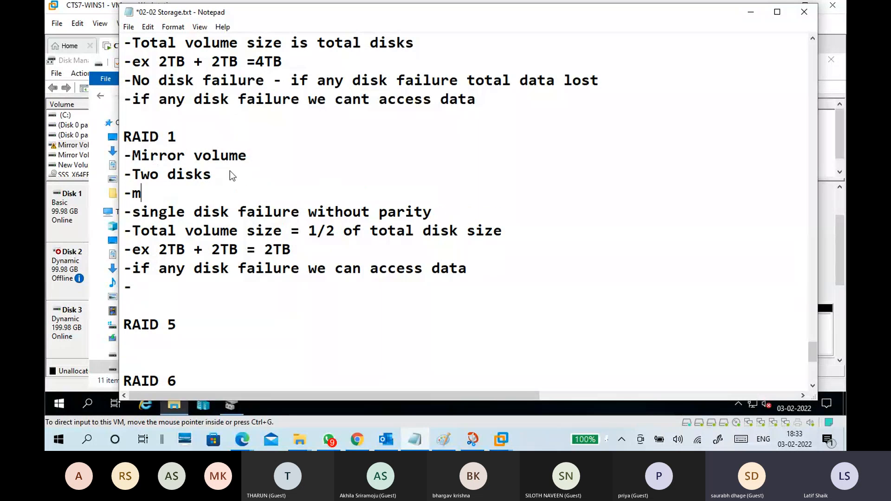
type("h disk ")
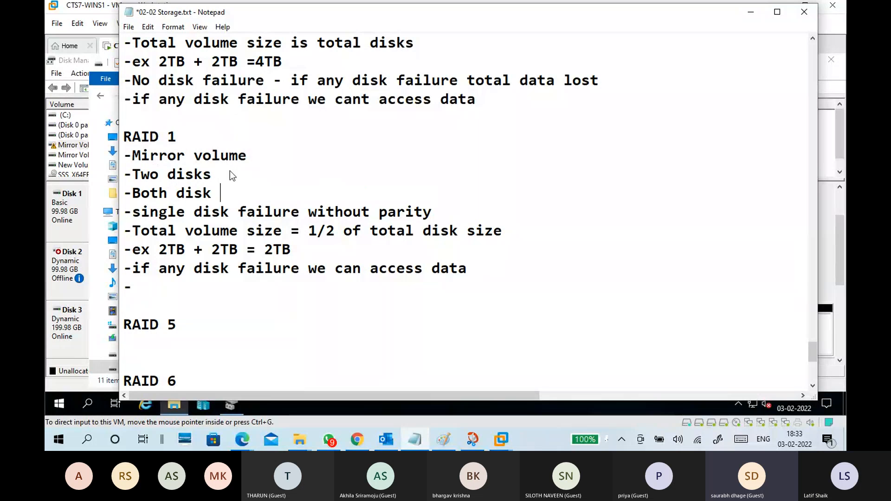
type("ma")
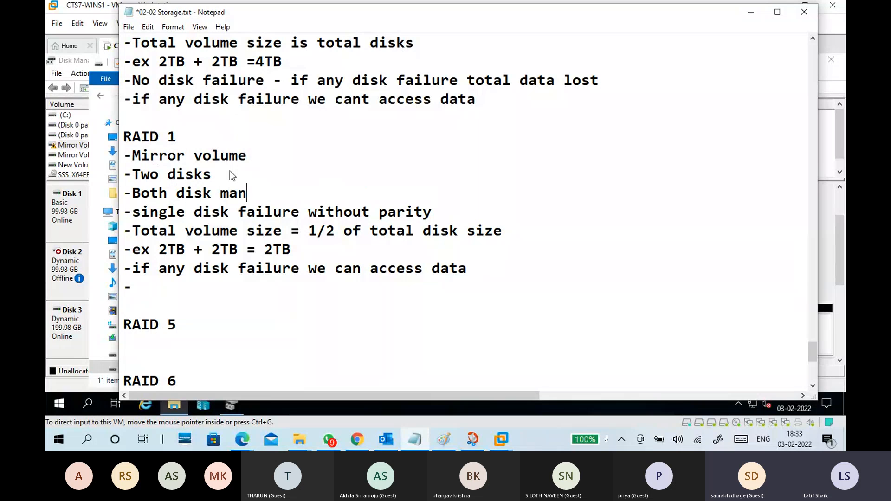
type("intain same o")
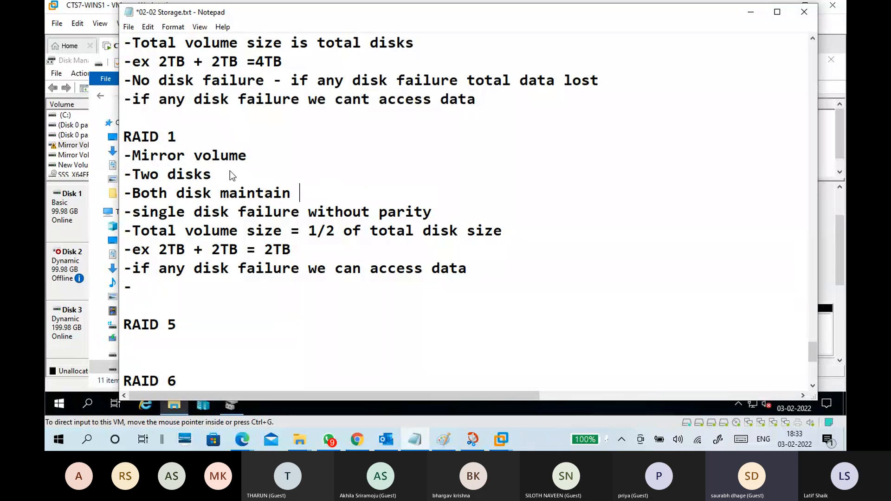
key("BackSpace")
type("copy of sd")
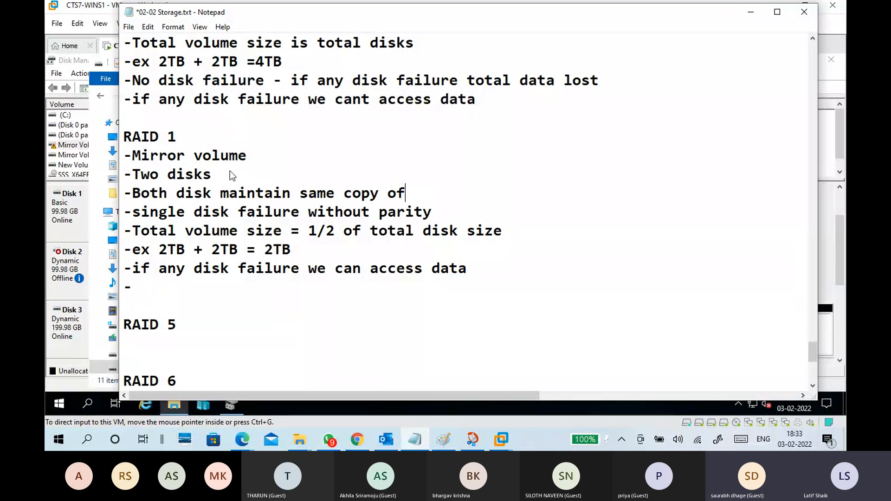
key("BackSpace")
key("BackSpace")
type("data")
Review the RAID 1 notes on disk failure and data access against drive F's files and the mirror copy on Disk 3.
left_click_drag(300, 212, 124, 212)
left_click_drag(159, 268, 449, 270)
left_click(352, 298)
left_click(741, 16)
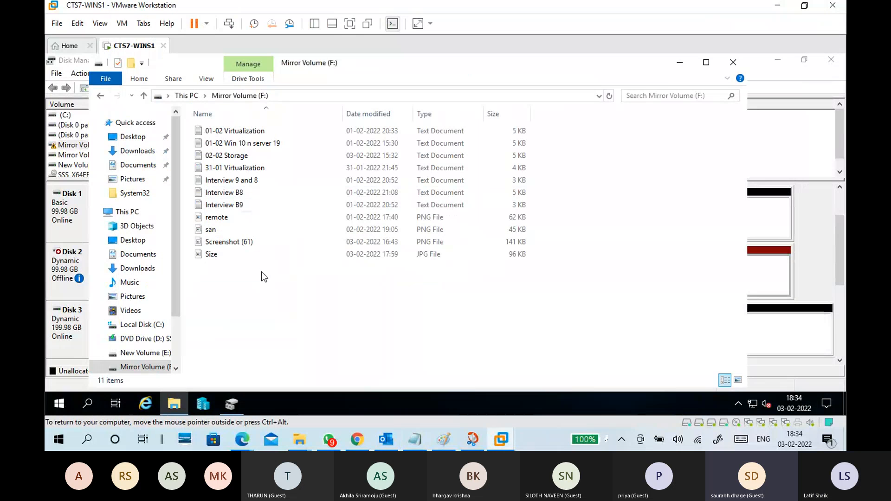
left_click(677, 63)
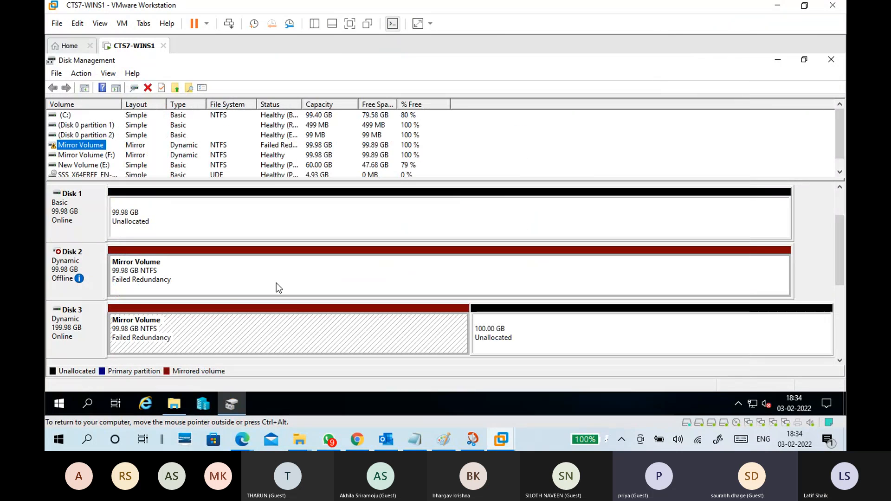
left_click(247, 334)
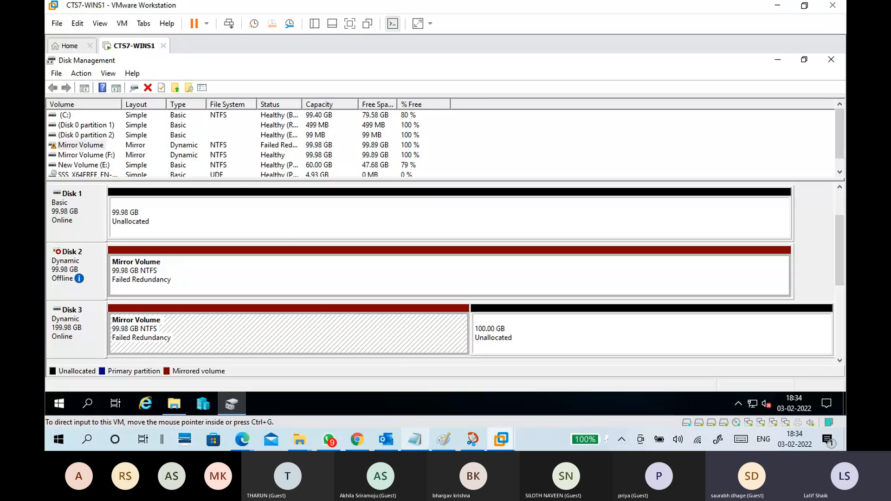
Complete the last RAID 1 bullet in the Notepad notes as "-no enterprise solution".
left_click(415, 439)
type("no ent")
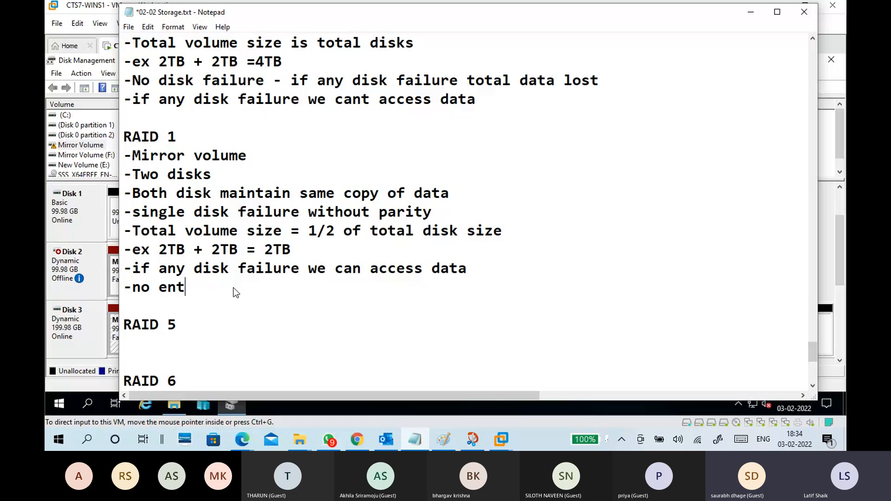
type("erprise")
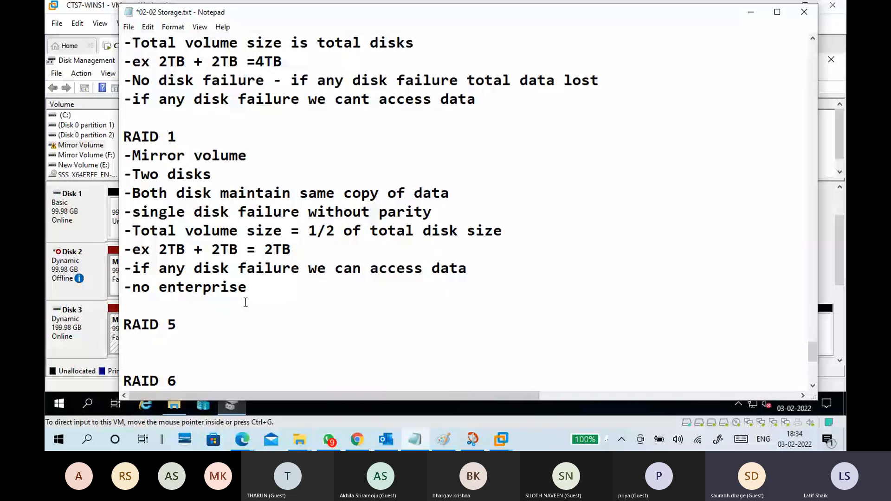
left_click(245, 303)
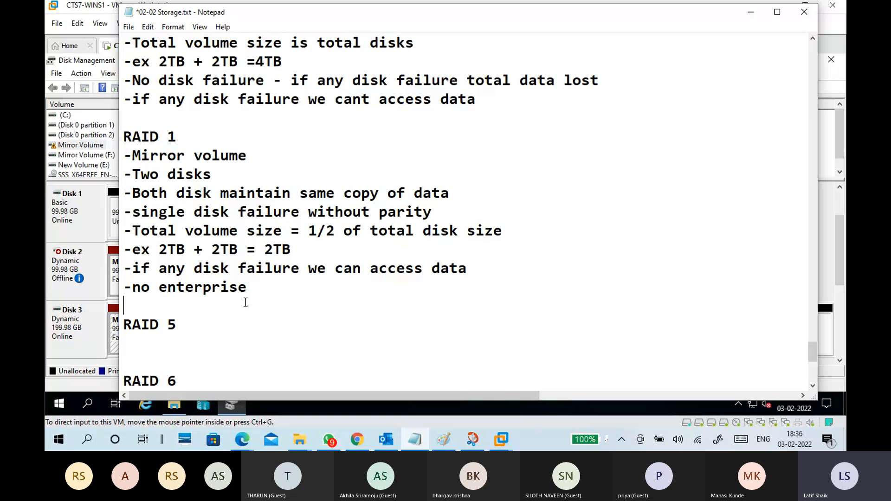
left_click(259, 291)
type("solution")
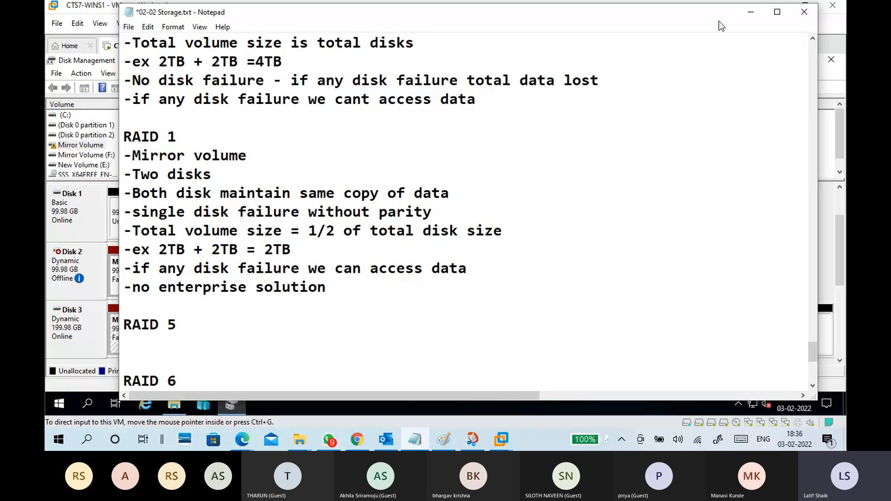
Switch from the Notepad notes to Disk Management in CTS7-WINS1 and bring Disk 2 back online.
left_click(749, 12)
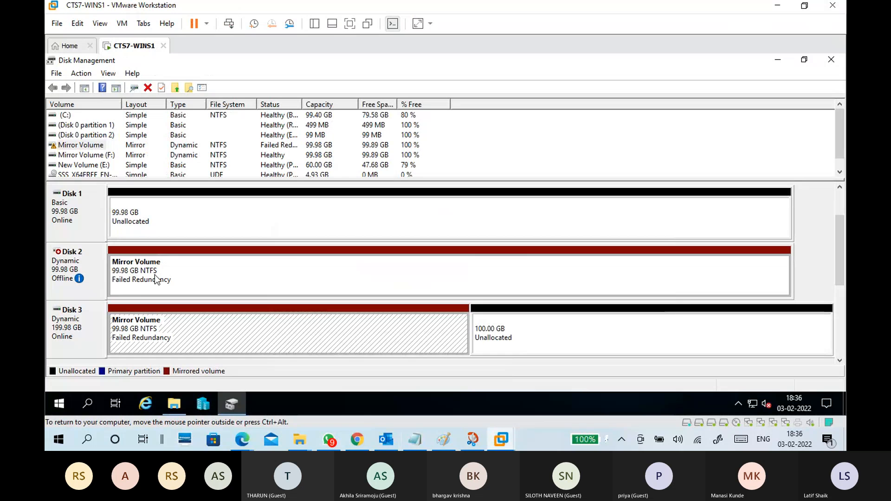
left_click(90, 270)
right_click(90, 268)
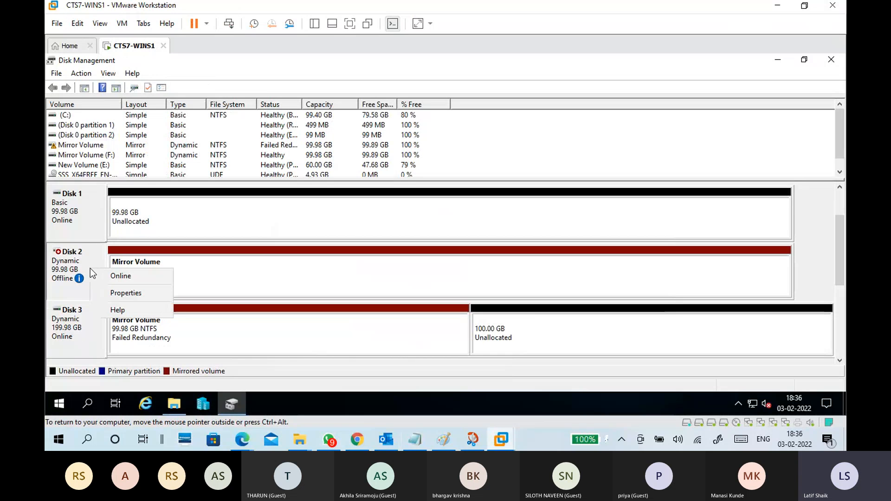
left_click(70, 333)
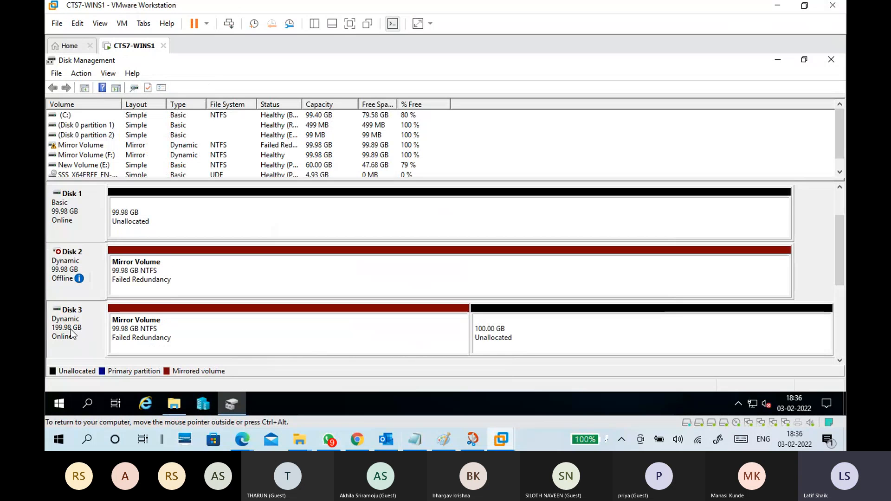
right_click(78, 263)
left_click(89, 271)
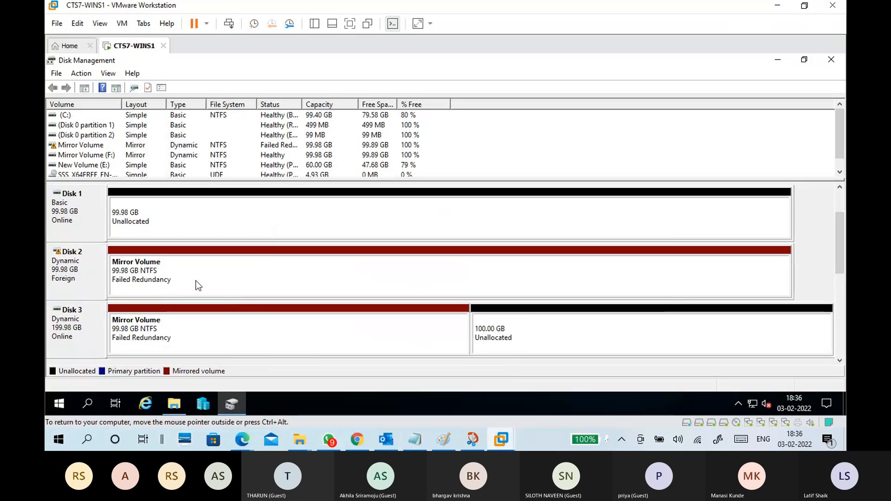
Check drive F's files and the drives in This PC, and return to Disk 2 in Disk Management.
left_click(82, 333)
left_click(86, 277)
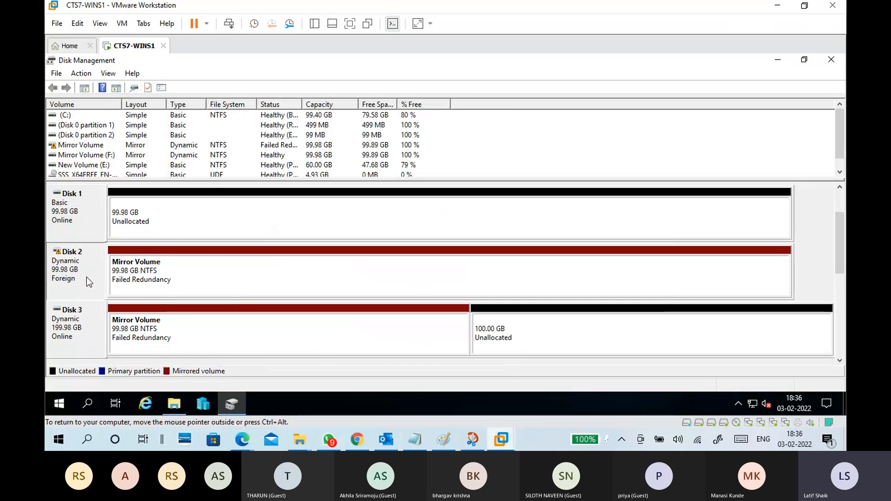
right_click(86, 277)
left_click(249, 290)
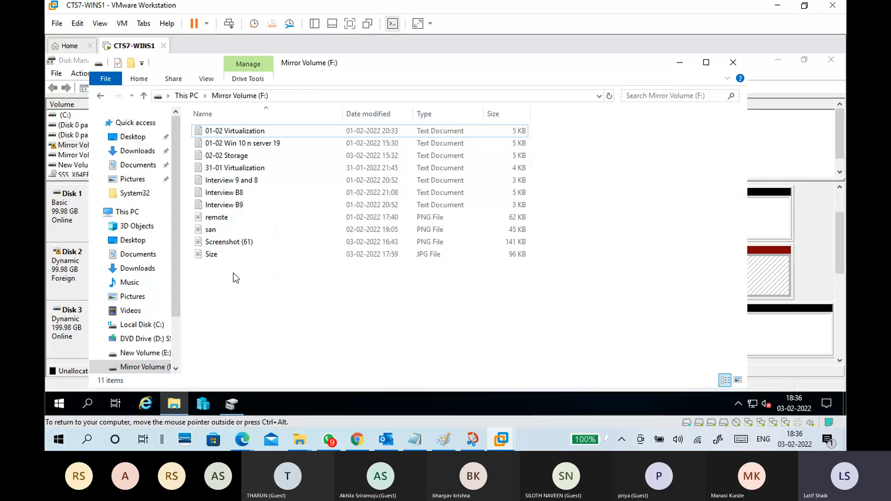
key("alt+Up")
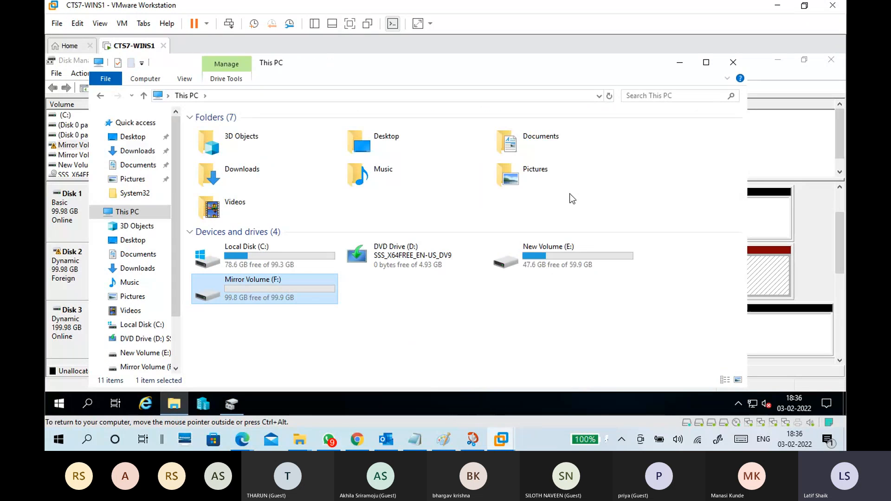
left_click(680, 62)
left_click(66, 280)
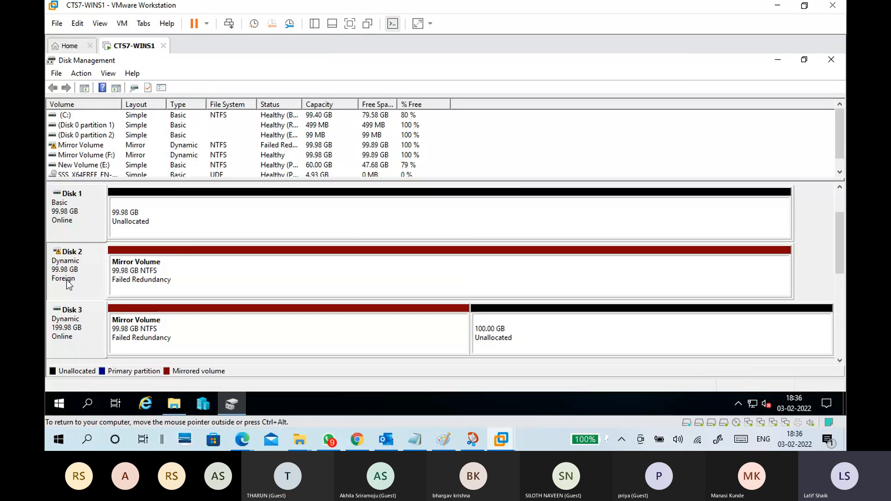
Import the foreign Disk 2 together with its mirrored volume.
right_click(71, 282)
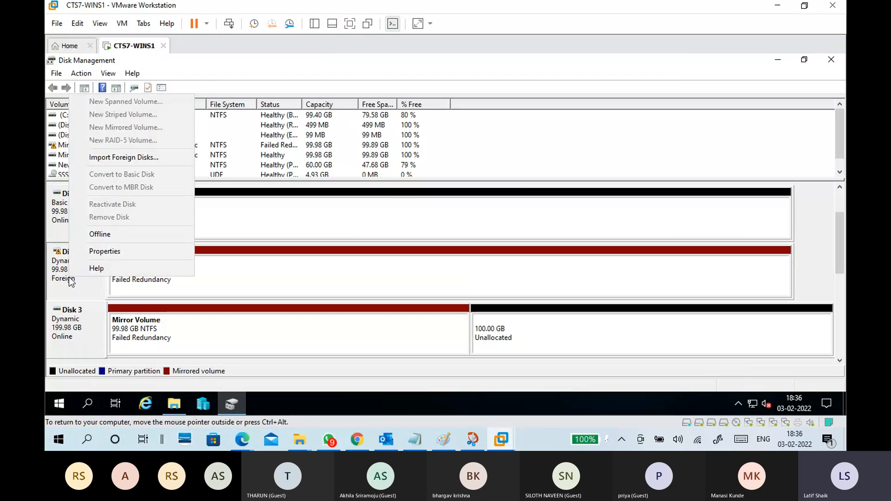
left_click(141, 158)
left_click(546, 259)
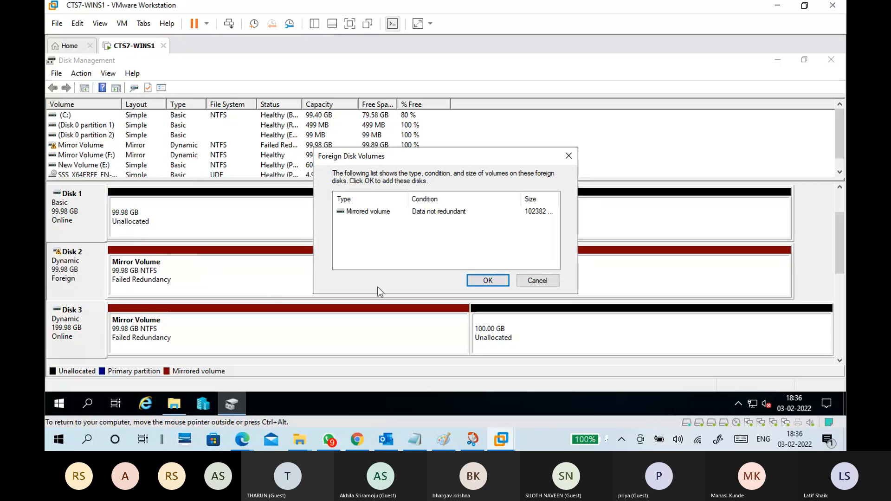
left_click(401, 215)
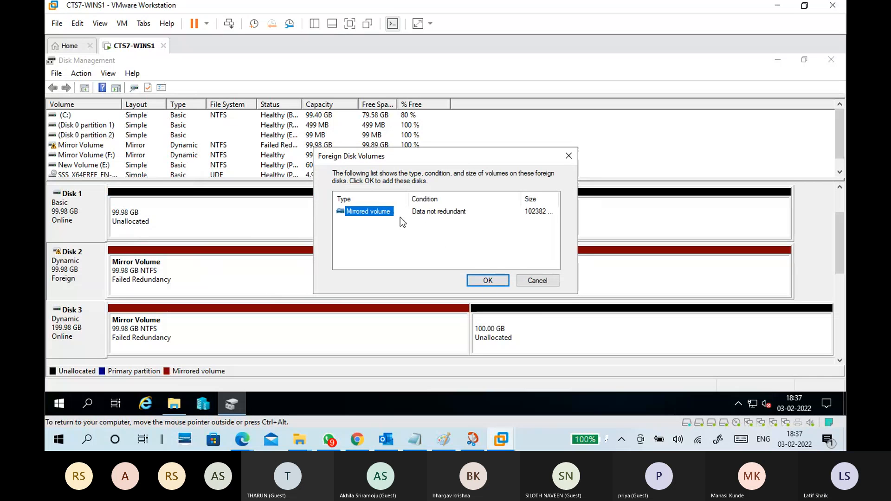
left_click(488, 280)
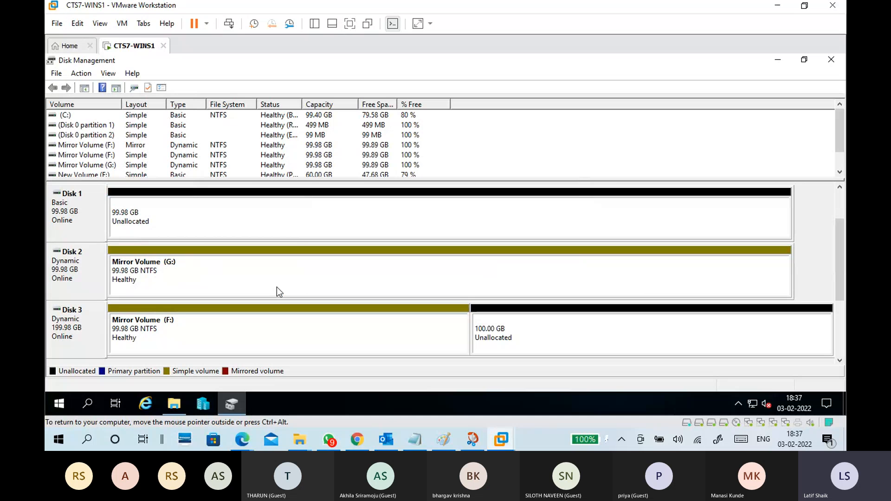
Compare the Mirror Volume entries on Disk 2 and Disk 3, including their drive letters and status.
left_click(252, 279)
left_click(246, 322)
left_click(243, 280)
left_click(239, 306)
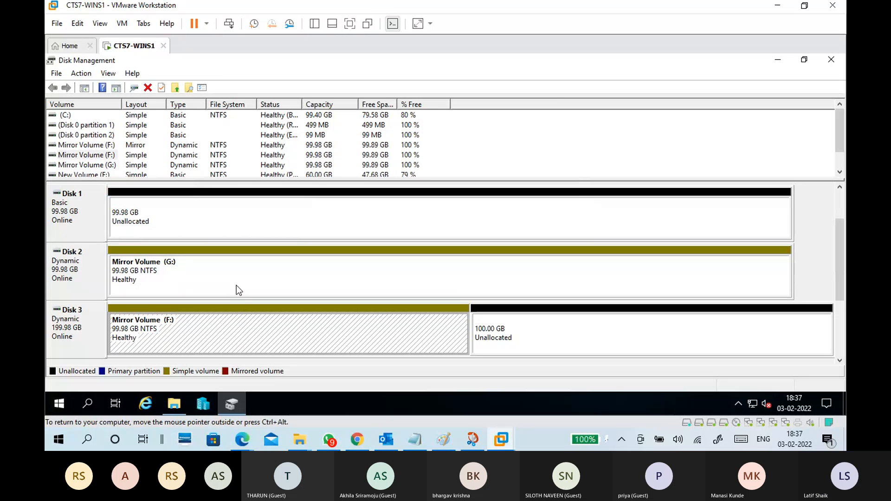
left_click(220, 280)
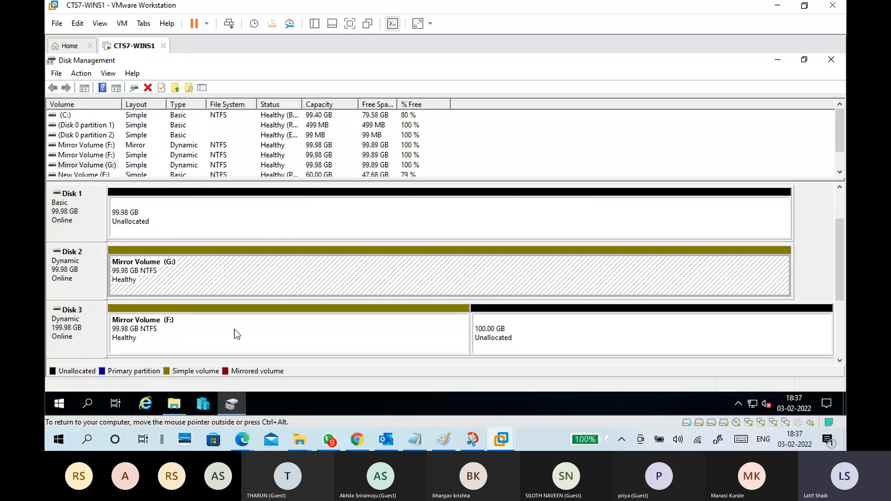
left_click(235, 330)
left_click(236, 278)
left_click(192, 344)
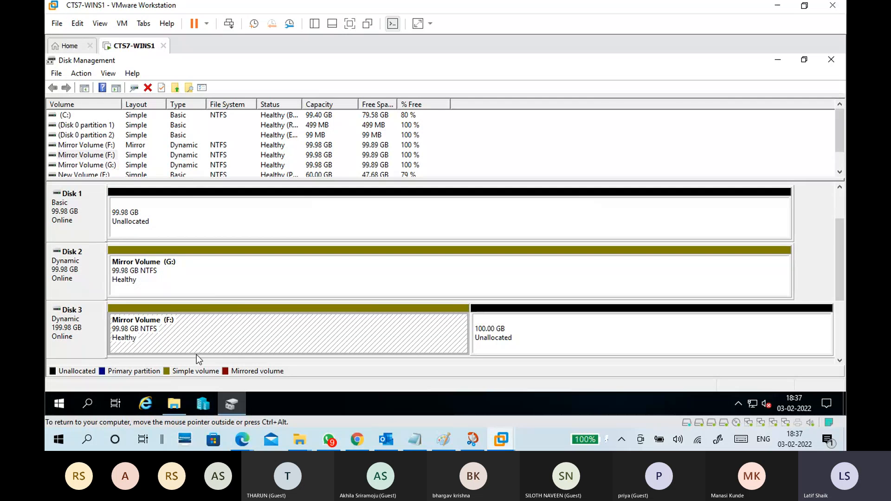
Open drives F and G in File Explorer and compare their files, closing the window when done.
left_click(183, 402)
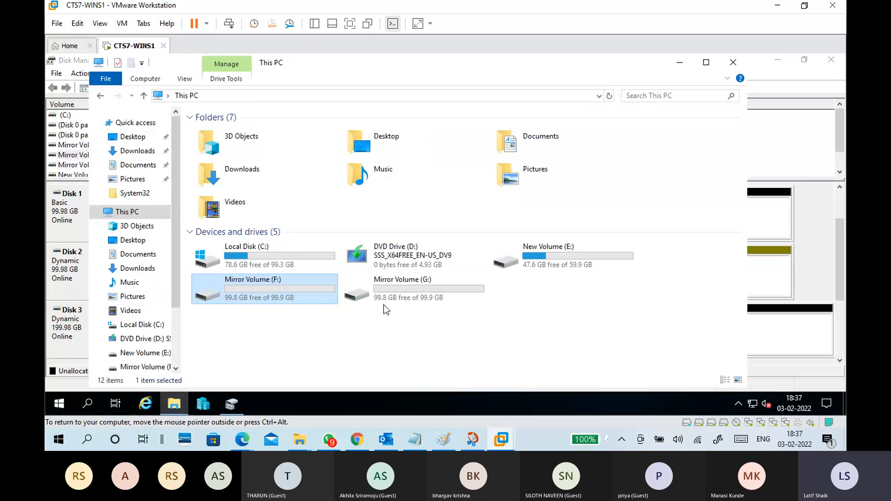
double_click(277, 288)
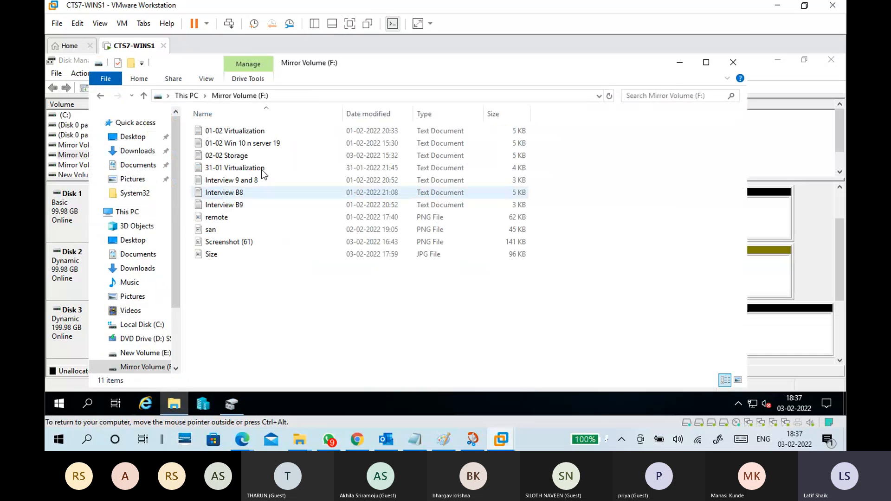
key("alt+Left")
left_click(394, 291)
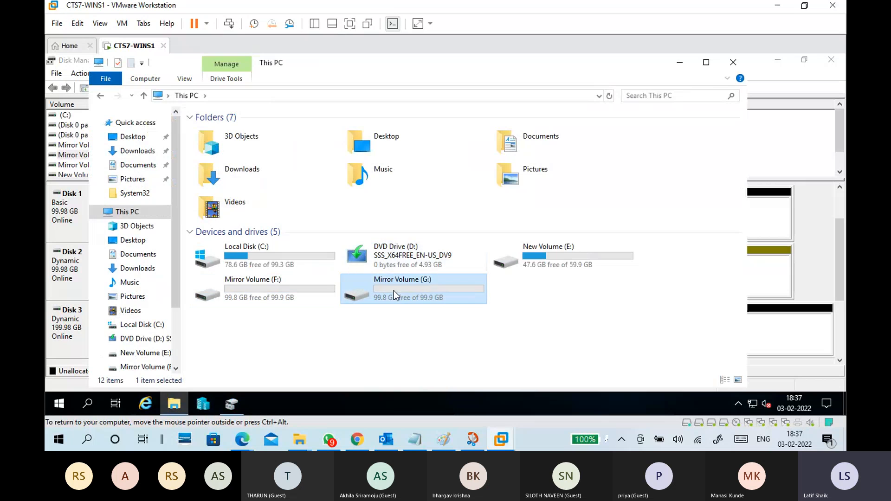
double_click(394, 290)
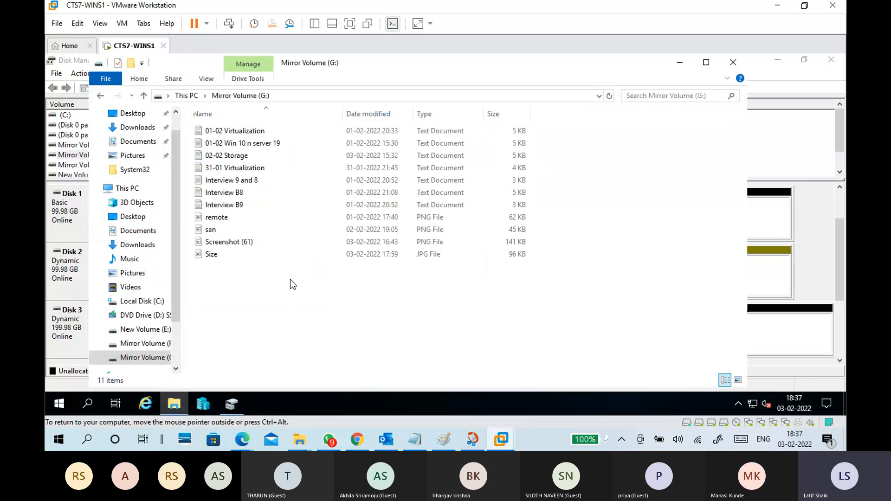
left_click(739, 62)
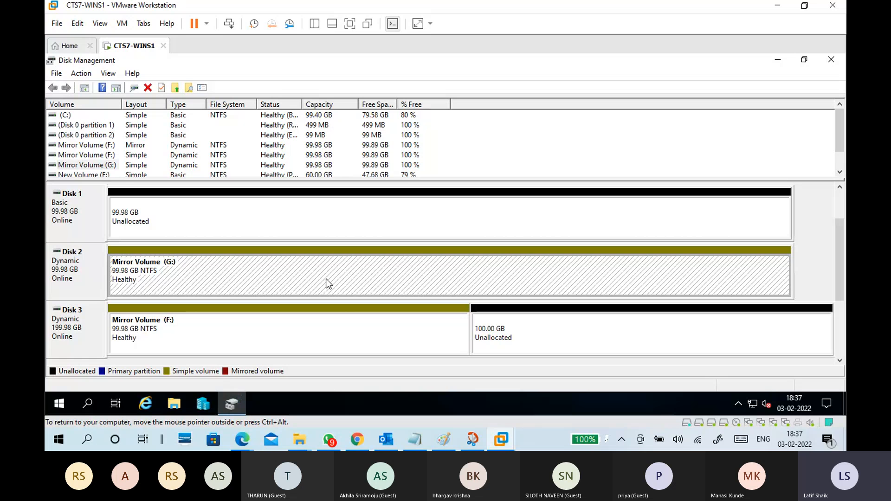
left_click(320, 328)
Copy all the files on Mirror Volume (G:) and paste duplicates of them into the same drive.
left_click(182, 403)
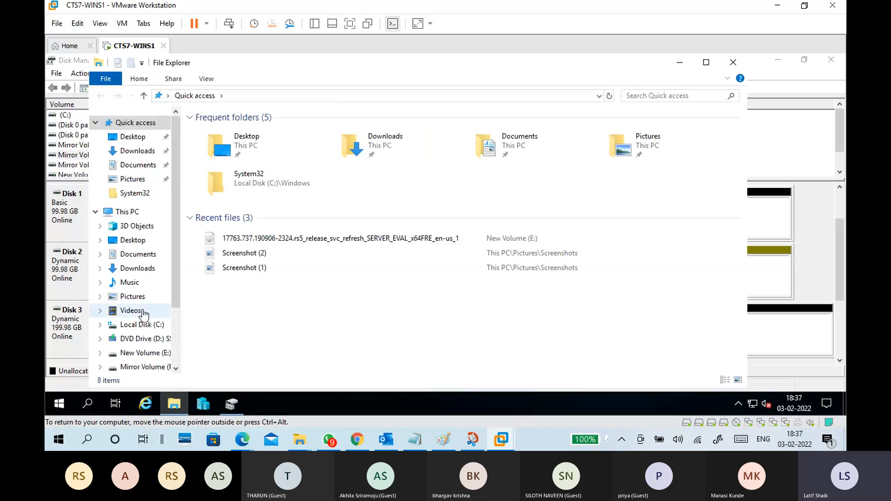
left_click(125, 212)
double_click(448, 299)
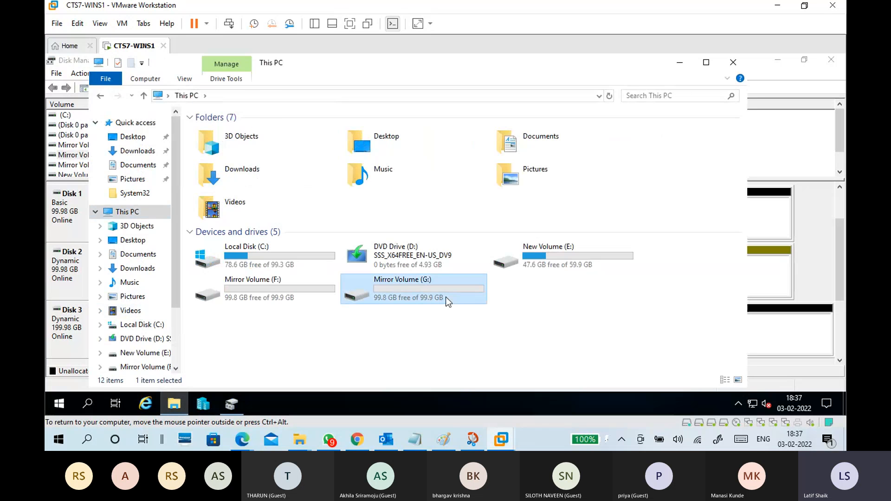
left_click_drag(283, 291, 274, 130)
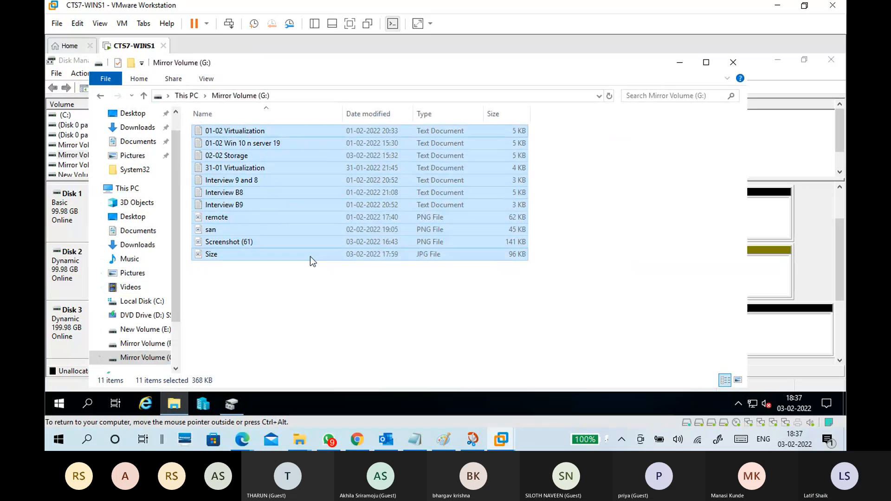
left_click(323, 313)
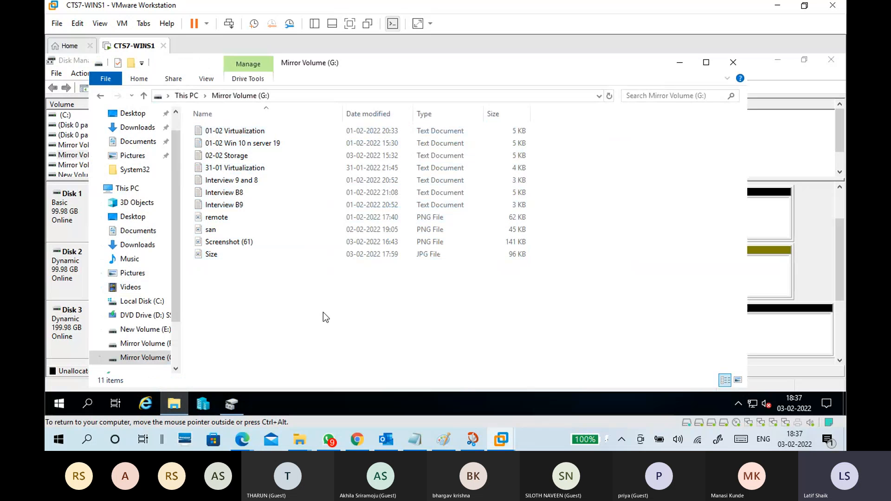
key("ctrl+v")
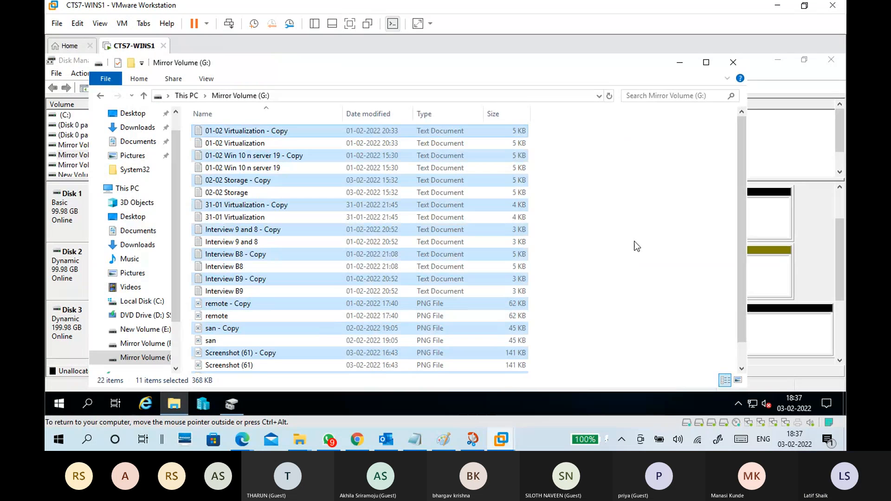
left_click(634, 247)
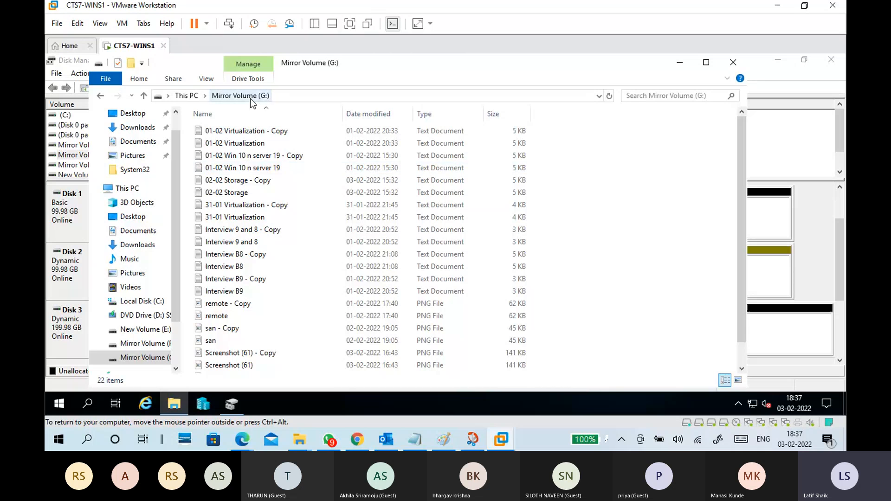
Check whether the duplicated files also exist on Mirror Volume (F:), and close File Explorer.
left_click(186, 96)
double_click(247, 291)
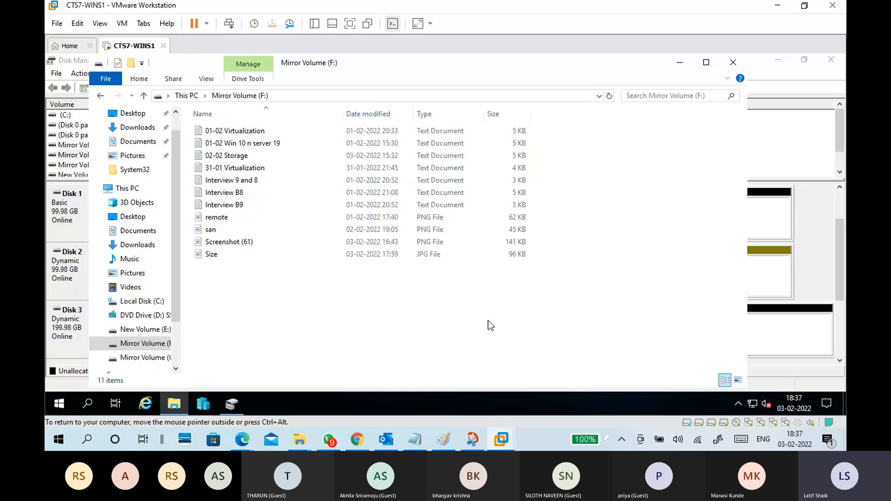
left_click(197, 96)
left_click(733, 62)
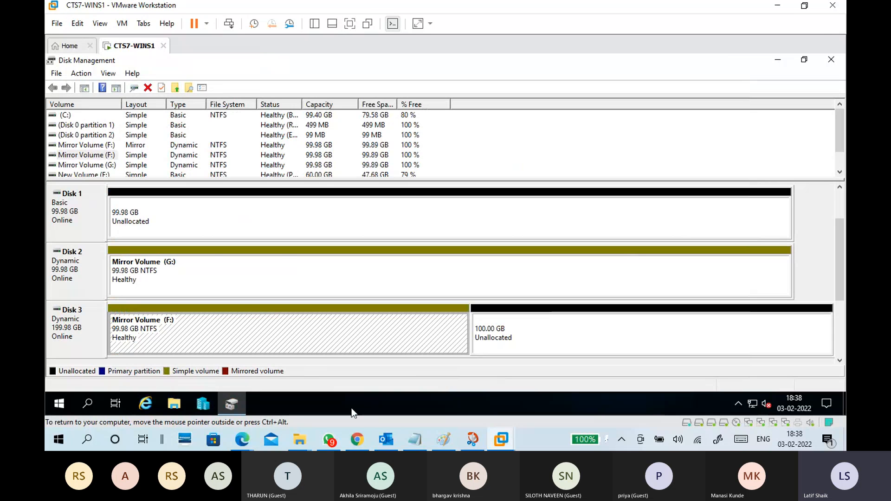
Review the RAID 1 line "if any disk failure we can access data" in the Notepad notes.
left_click(411, 443)
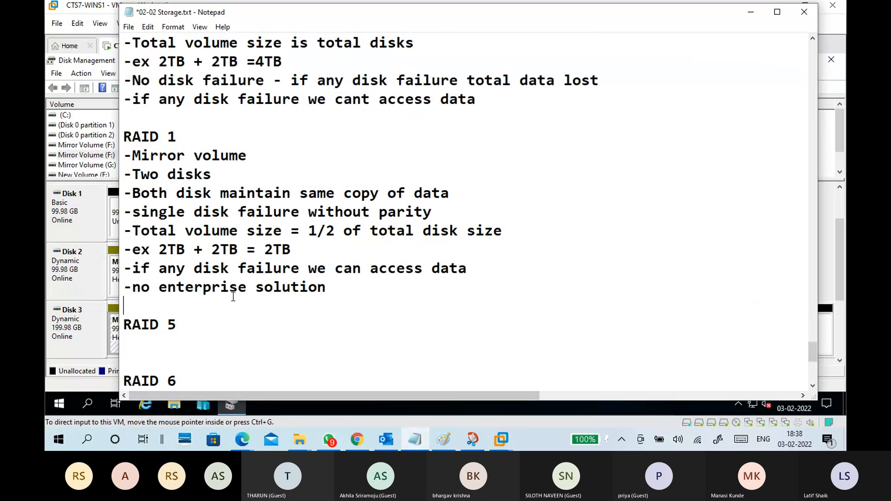
left_click_drag(133, 268, 478, 269)
left_click(265, 299)
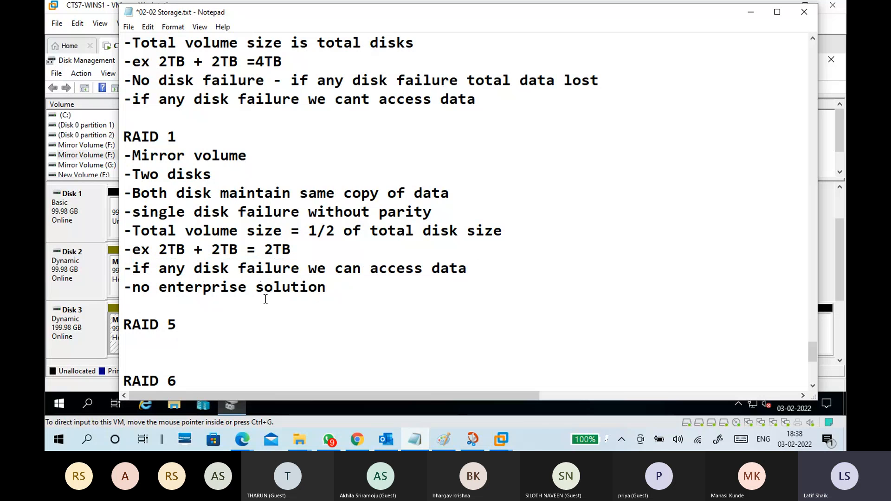
Return to Disk Management and delete the Mirror Volume (F:) on Disk 3, accepting the loss of its data.
left_click(764, 15)
right_click(252, 328)
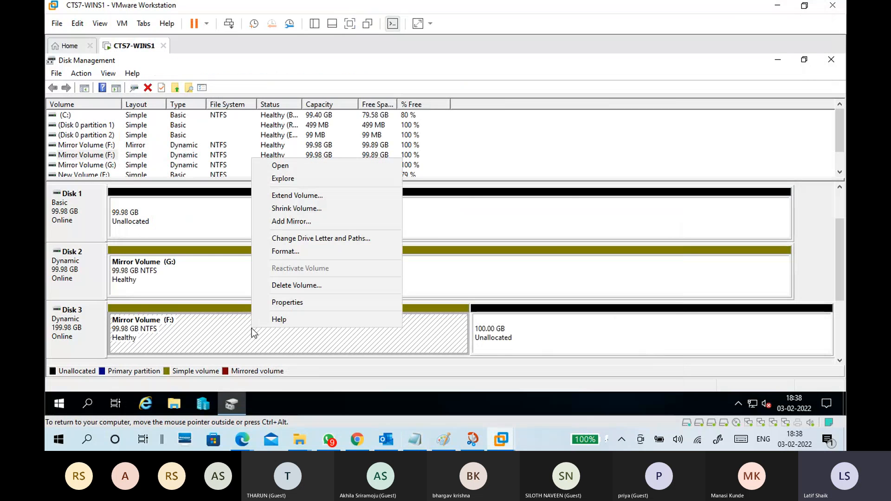
left_click(273, 285)
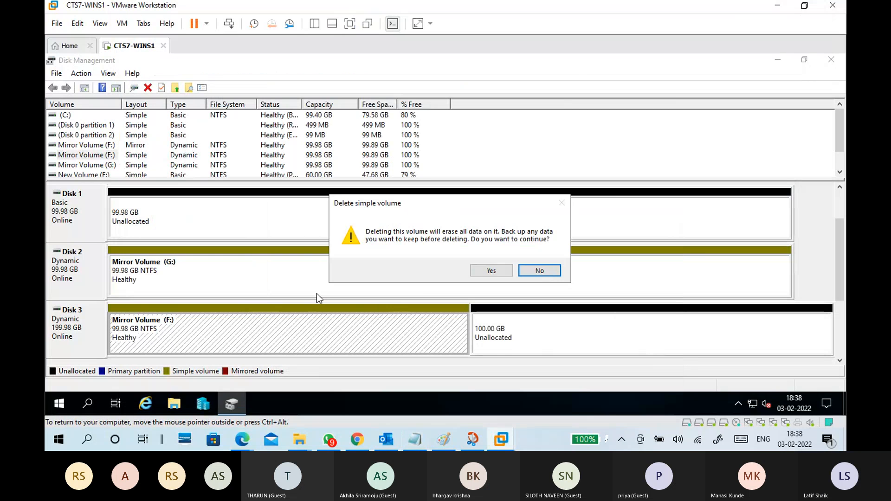
left_click(484, 272)
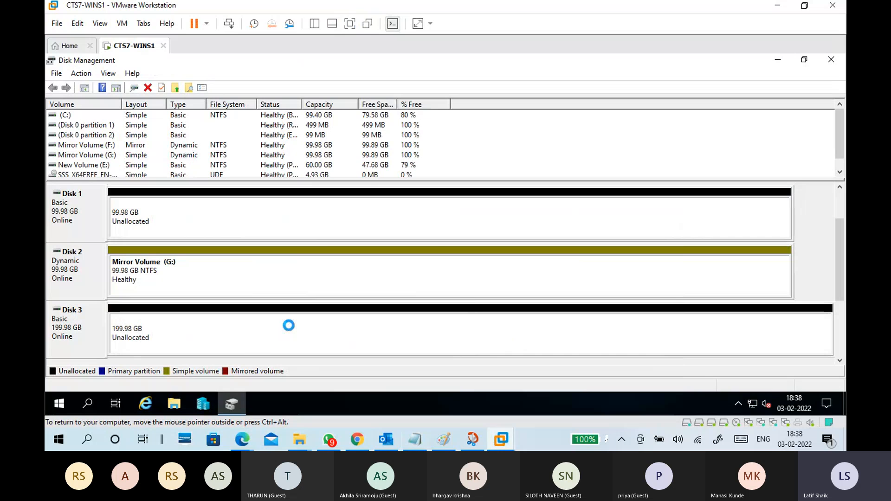
Add a mirror of Mirror Volume (G:) on Disk 3, accepting the conversion of the basic disk to dynamic.
left_click(286, 277)
right_click(287, 278)
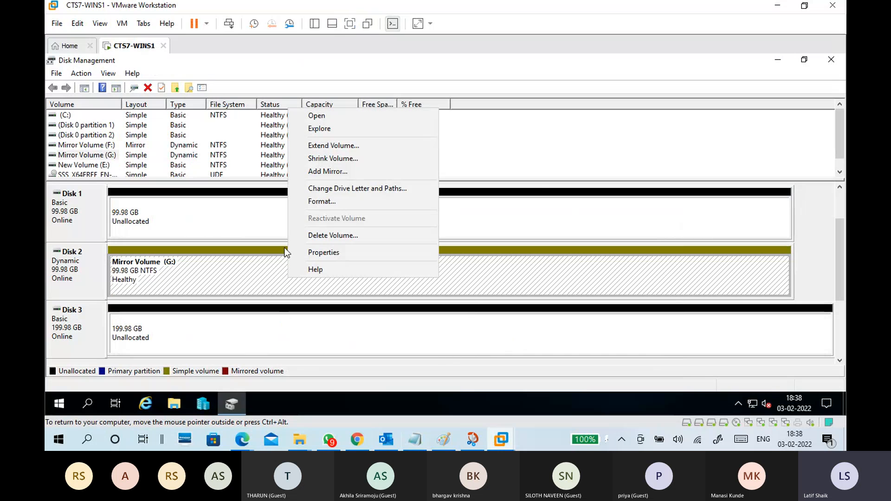
left_click(304, 172)
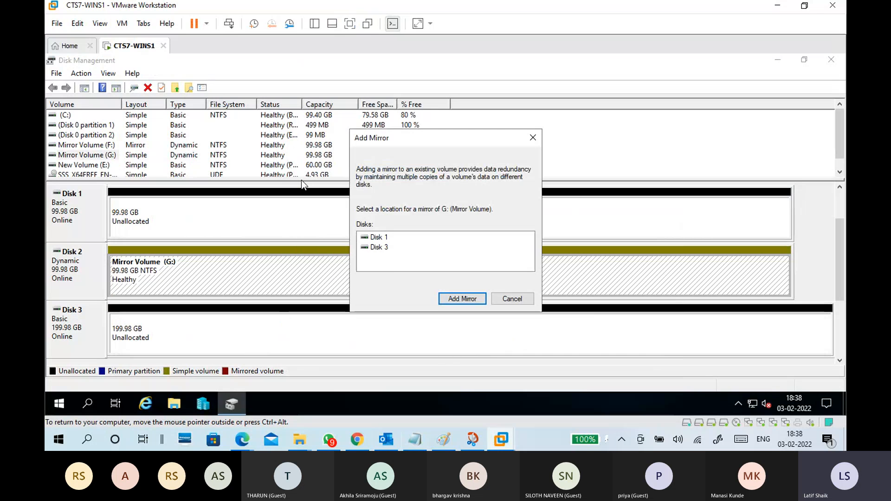
left_click(384, 250)
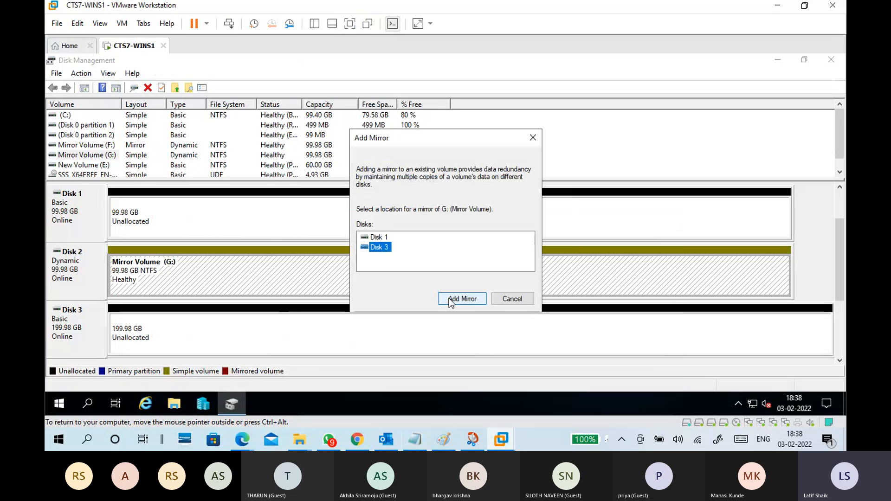
left_click(451, 298)
left_click(489, 279)
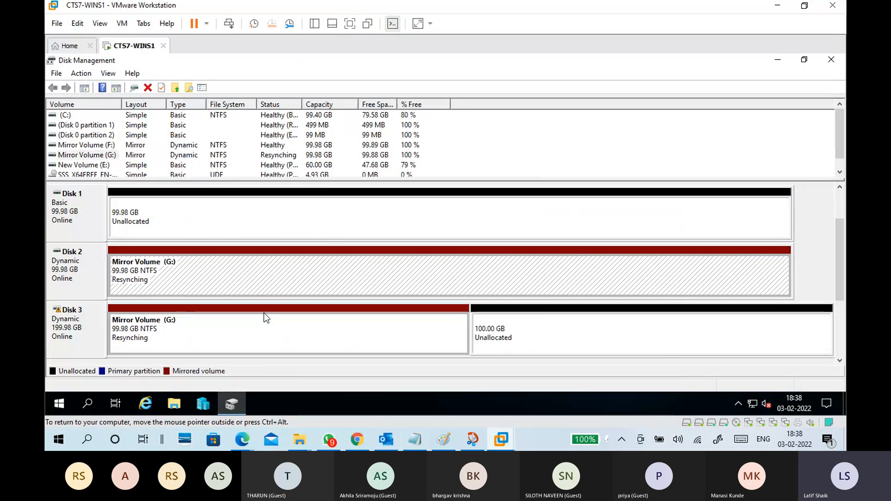
Examine the volume options offered for both copies of Mirror Volume (G:) on Disk 2 and Disk 3.
left_click(267, 274)
left_click(278, 331)
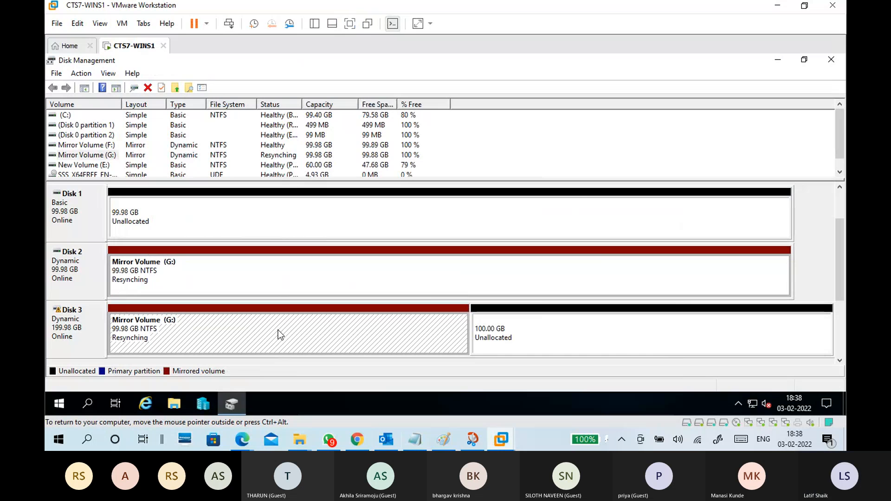
right_click(279, 329)
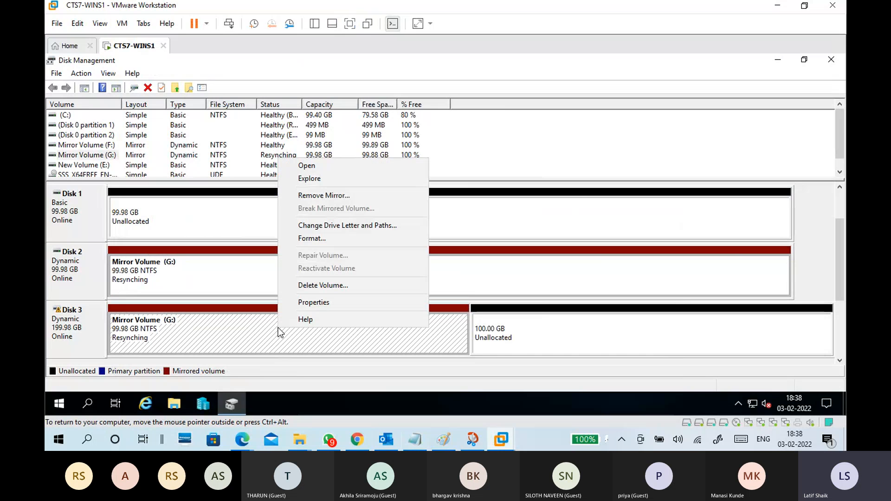
left_click(243, 327)
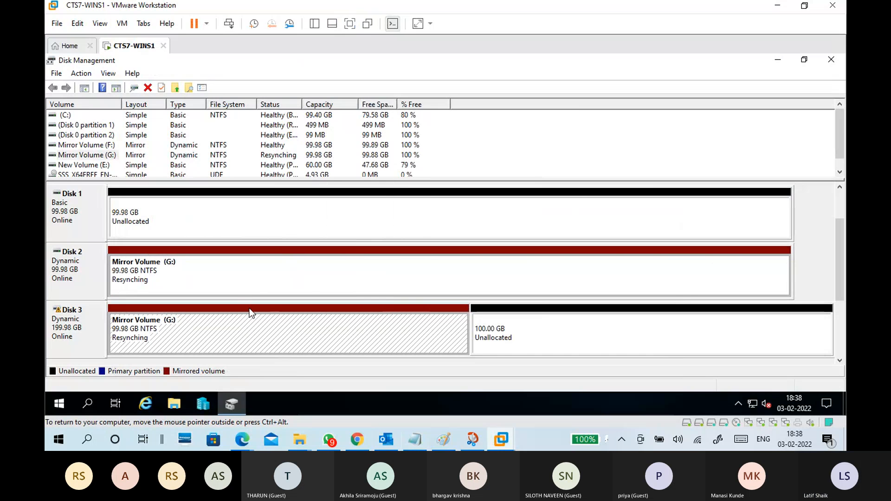
right_click(253, 284)
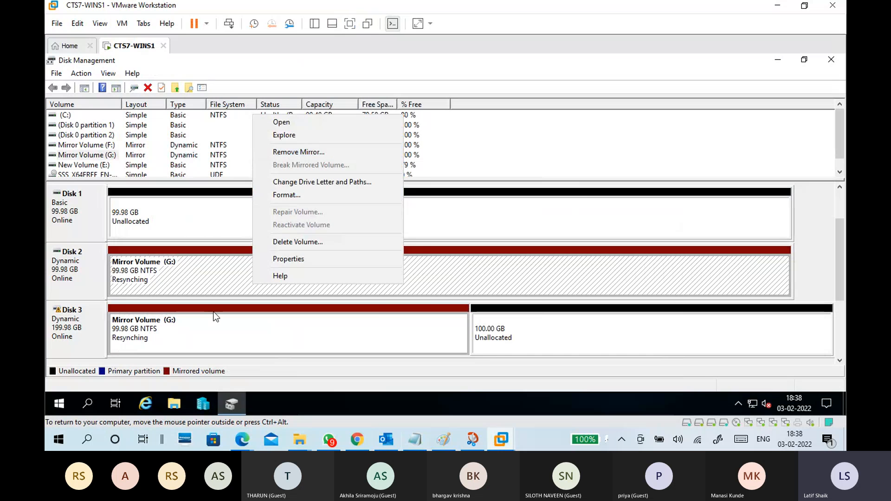
left_click(205, 326)
left_click(218, 285)
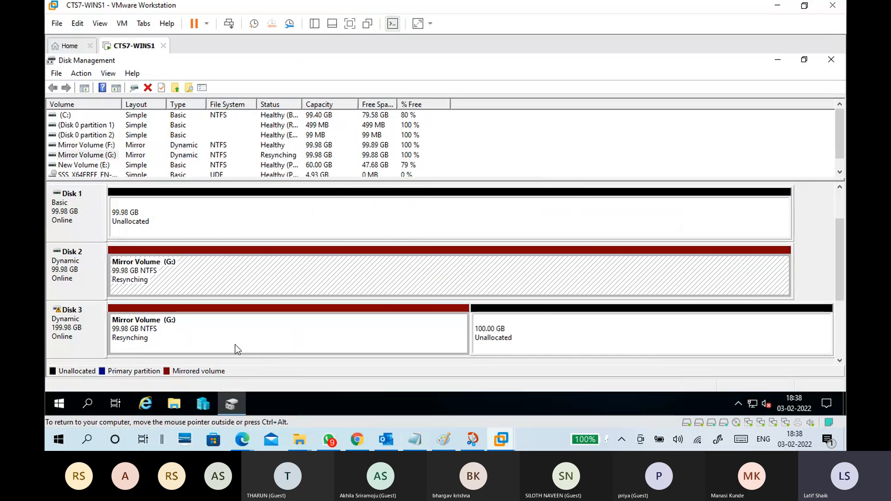
Check the files stored on Mirror Volume (G:) in File Explorer, and close the window.
left_click(171, 402)
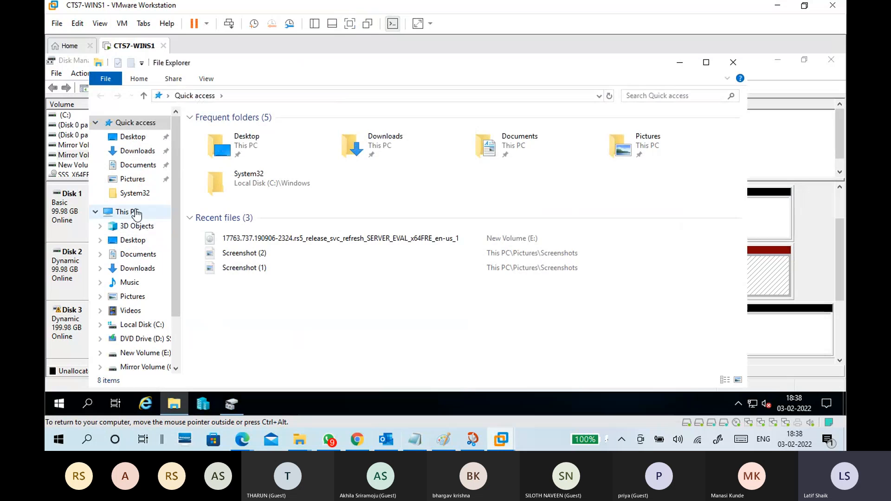
left_click(134, 213)
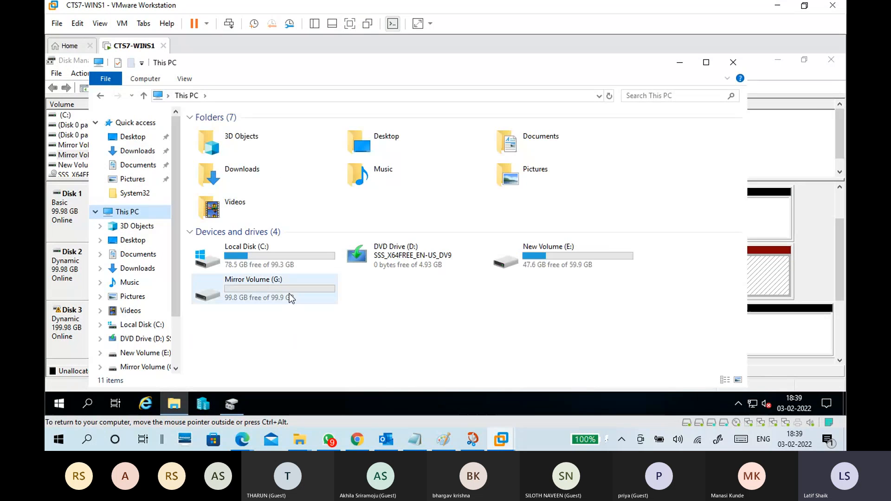
left_click(289, 297)
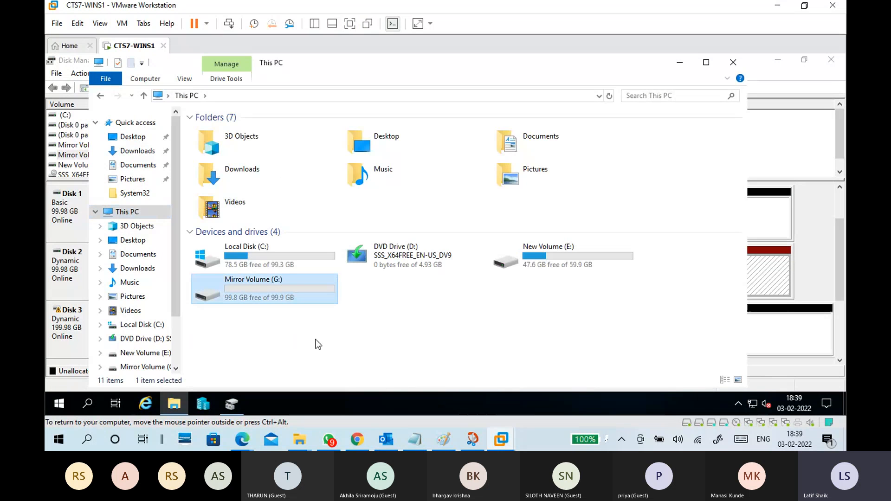
double_click(303, 289)
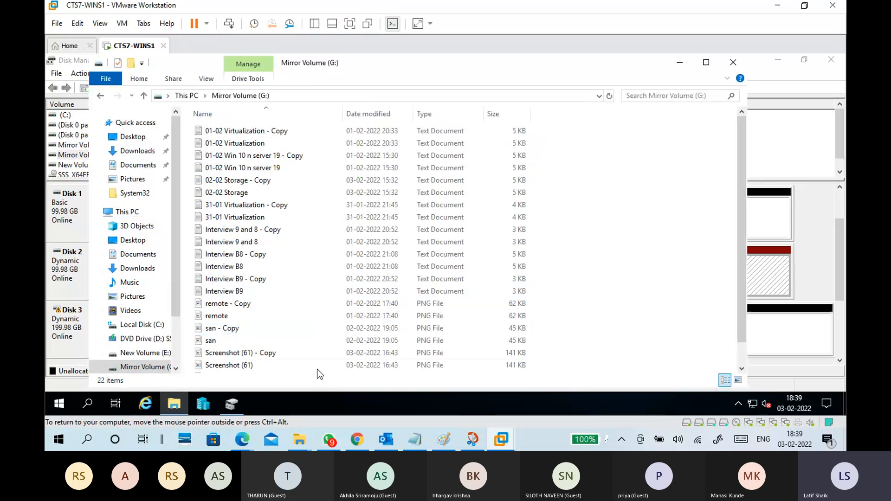
left_click(732, 63)
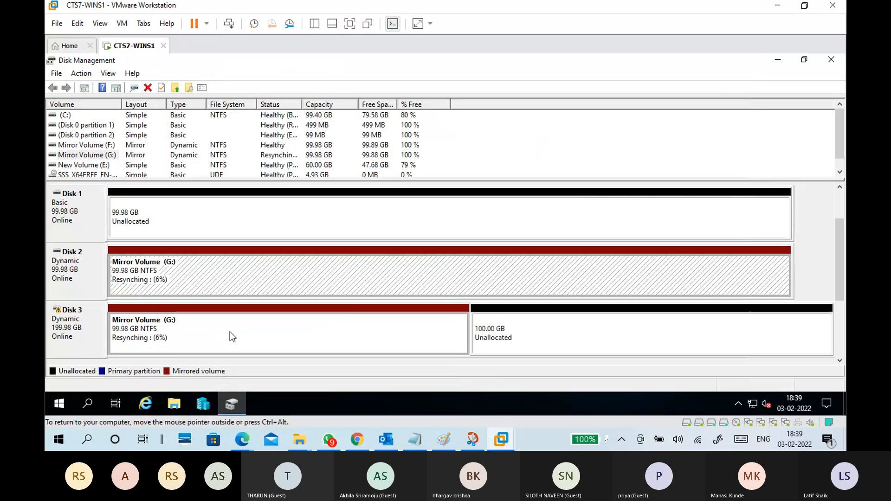
Switch from the virtual machine to the RAID diagrams in Paint, leaving the host's File Explorer at New Volume (E:).
left_click(776, 7)
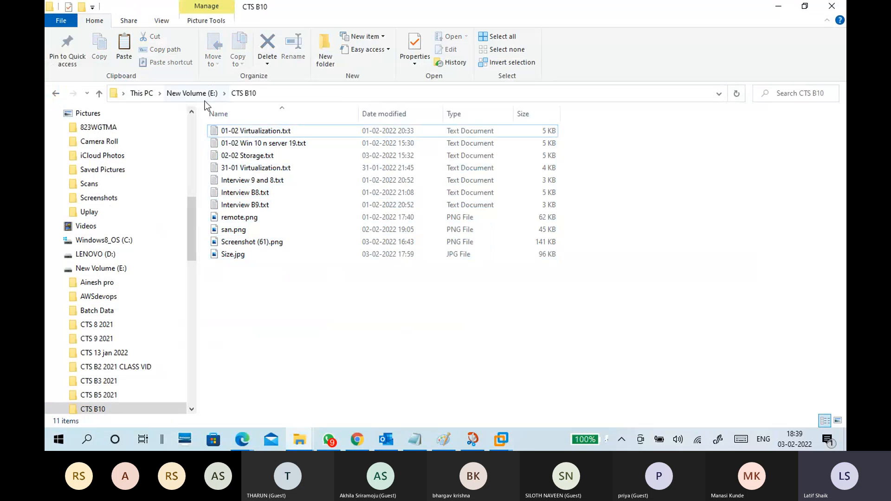
left_click(192, 93)
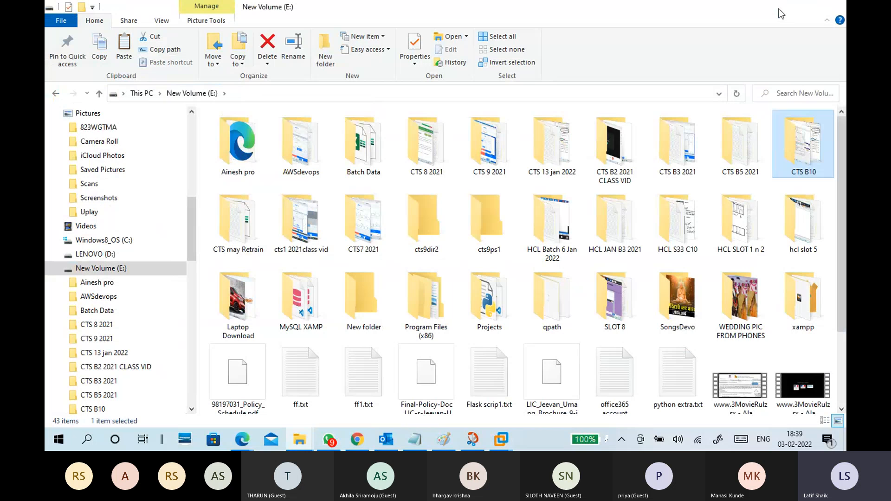
left_click(778, 9)
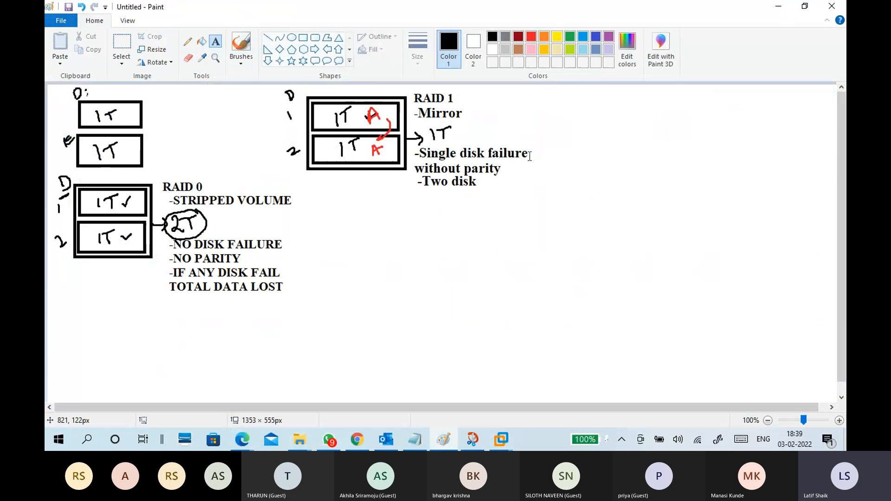
Mark disk 2 of the RAID 1 diagram with a black brush stroke, and undo the stroke.
left_click(240, 60)
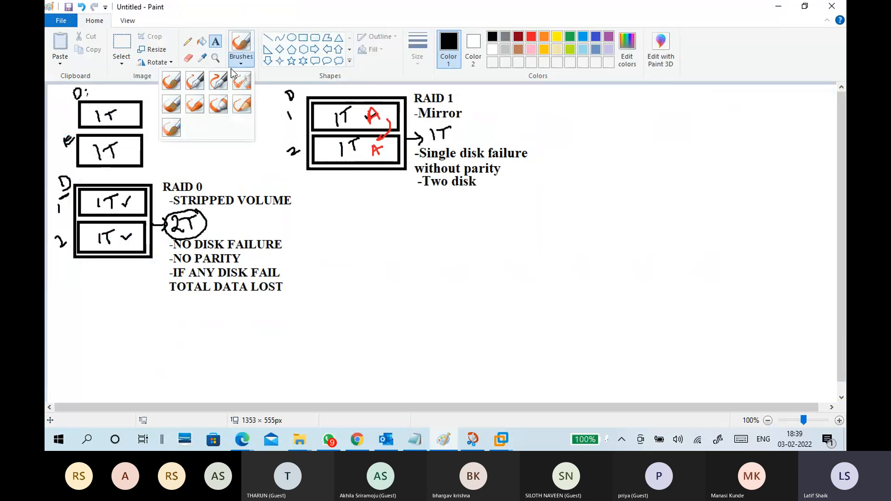
left_click(171, 81)
left_click_drag(293, 162, 330, 147)
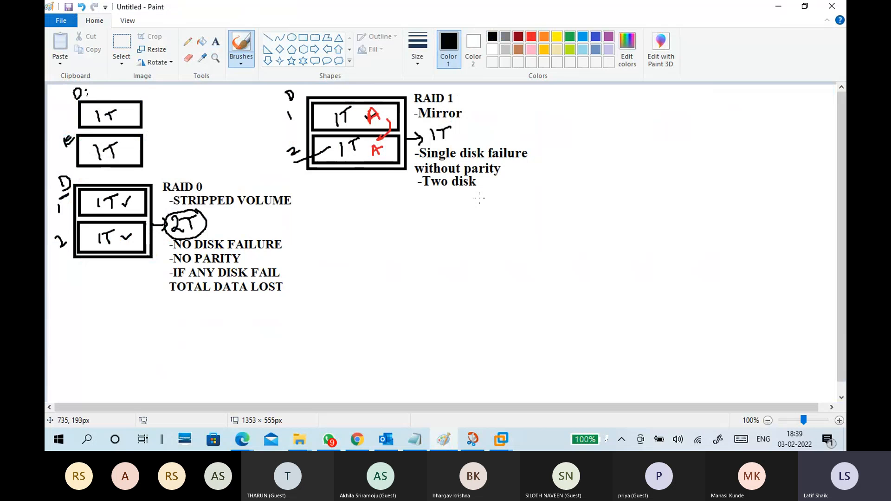
key("ctrl+z")
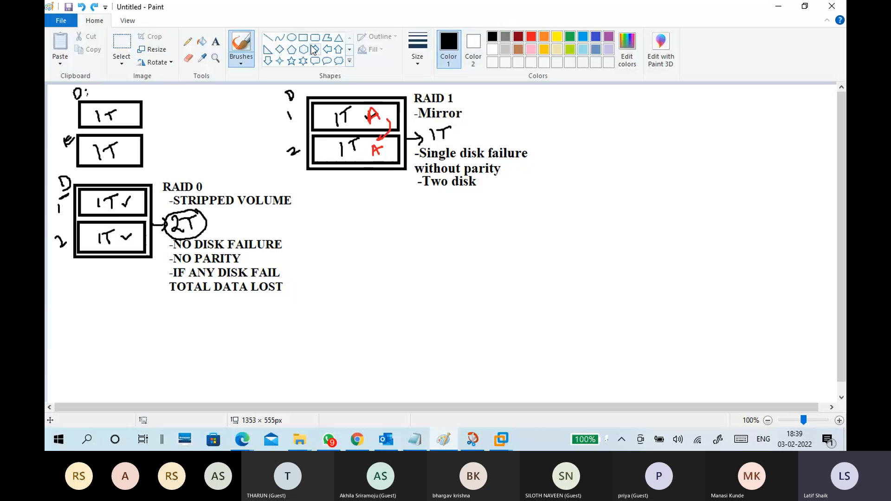
Draw three stacked rectangles with black outlines below the RAID 1 diagram to represent three disks.
left_click(303, 38)
mouse_move(318, 214)
left_mouse_down()
mouse_move(388, 252)
mouse_move(404, 241)
left_mouse_up()
left_click(303, 256)
left_click_drag(318, 249, 403, 276)
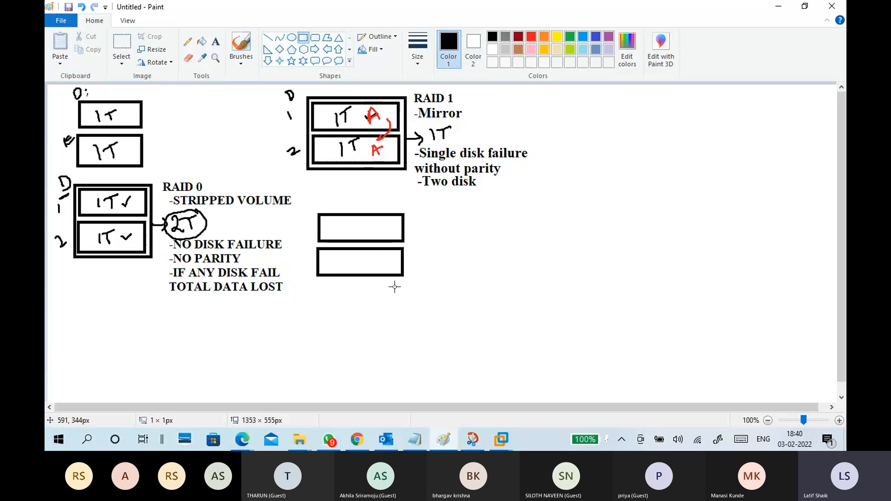
left_click_drag(317, 282, 402, 313)
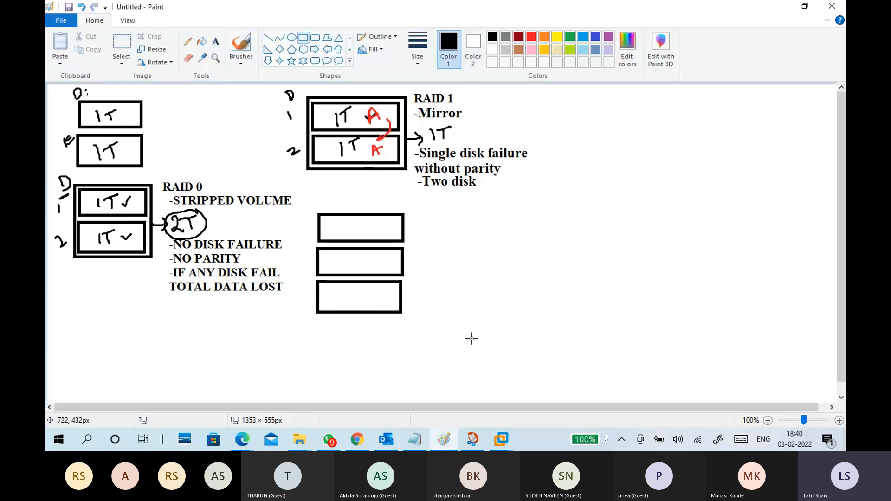
Check the resynching progress of Mirror Volume (G:) in the CTS7-WINS1 virtual machine, and return to Paint.
mouse_move(501, 441)
left_click(495, 357)
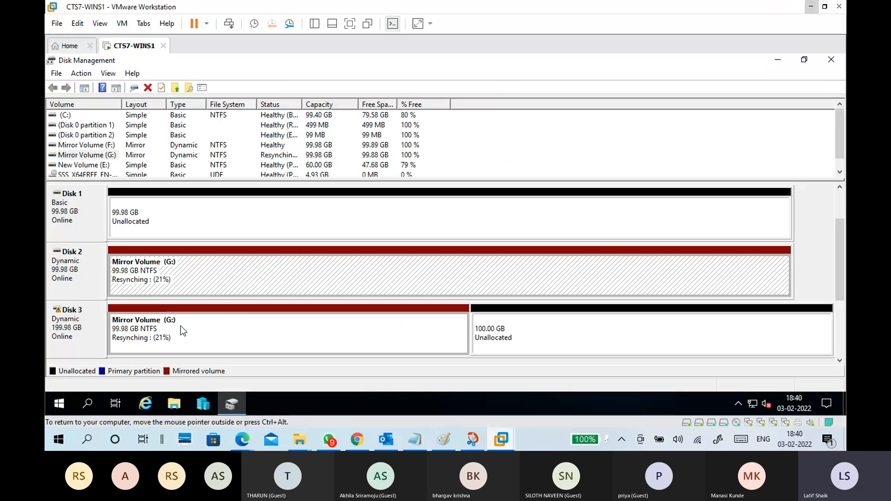
left_click(812, 7)
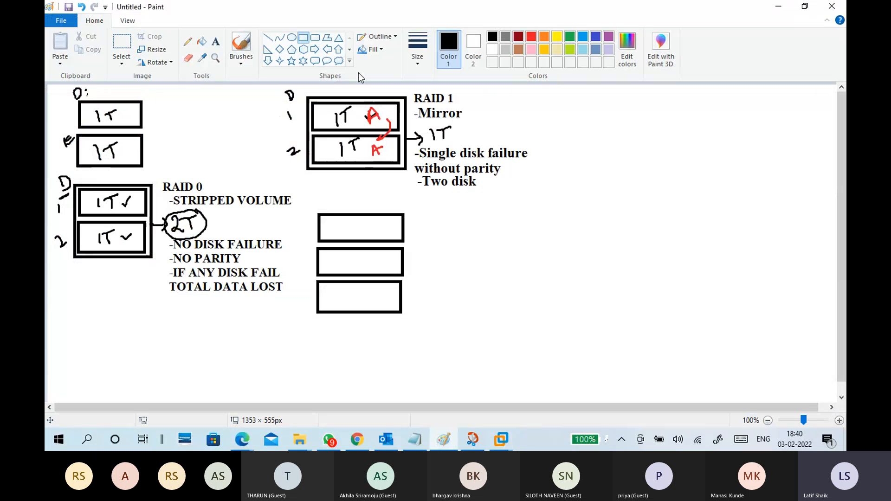
Enclose the three rectangles in a frame about 162 × 192 px, and hand-letter D, 1, 2 and 3 beside them and 1T inside each.
left_click_drag(314, 207, 410, 321)
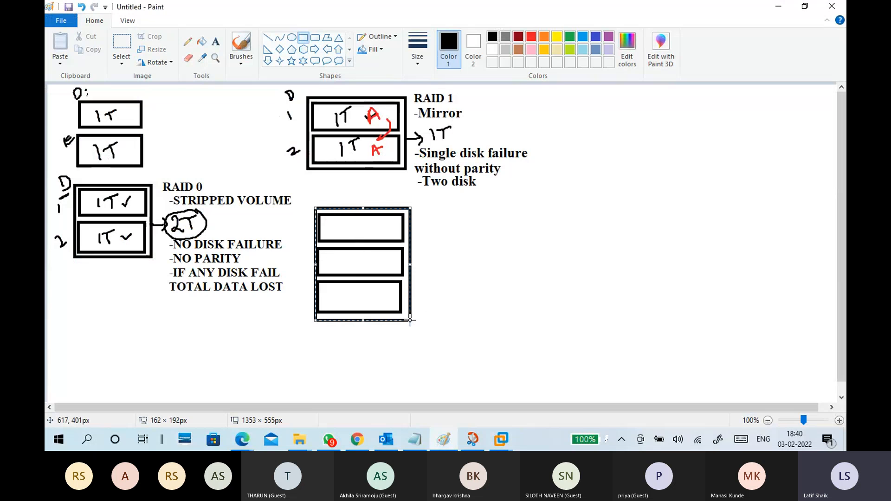
left_click_drag(315, 264, 312, 265)
left_click(240, 62)
left_click(174, 91)
mouse_move(303, 195)
left_mouse_down()
mouse_move(312, 208)
mouse_move(298, 231)
left_mouse_up()
left_click_drag(290, 263, 305, 268)
mouse_move(293, 298)
left_mouse_down()
mouse_move(302, 305)
mouse_move(293, 312)
left_mouse_up()
mouse_move(341, 222)
left_mouse_down()
mouse_move(356, 233)
mouse_move(358, 220)
left_mouse_up()
mouse_move(347, 255)
left_mouse_down()
mouse_move(348, 267)
mouse_move(363, 253)
left_mouse_up()
left_click_drag(350, 291, 366, 301)
left_click_drag(354, 293, 361, 292)
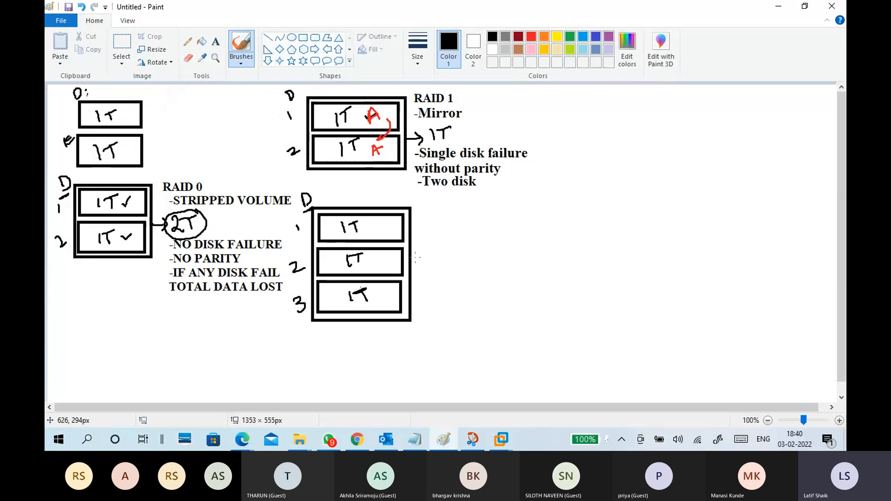
mouse_move(422, 204)
left_mouse_down()
mouse_move(422, 217)
mouse_move(441, 209)
mouse_move(449, 217)
left_mouse_up()
key("ctrl+z")
key("ctrl+z")
key("ctrl+z")
key("ctrl+z")
Add a text label with the heading "RAID 5" beside the three-disk diagram.
left_click(216, 42)
left_click(416, 200)
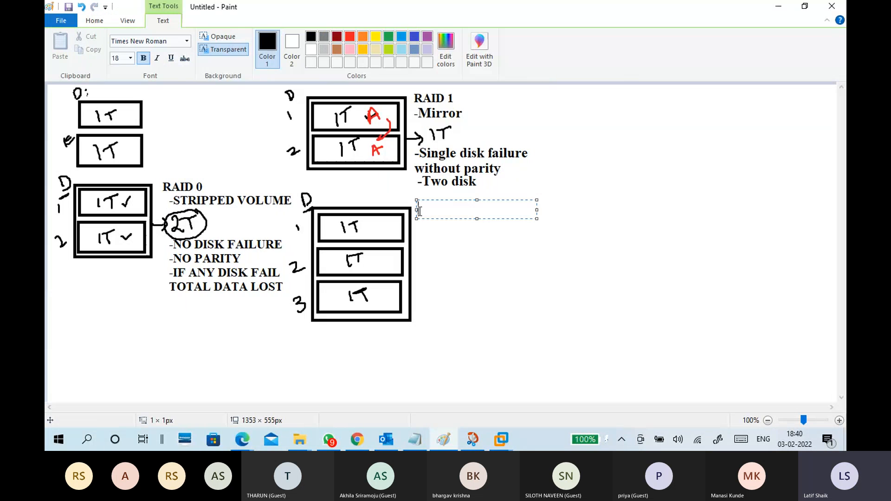
type("ra")
key("BackSpace")
key("BackSpace")
type("RAID 5")
key("Return")
Add the line "-RAID 5 VOLUME" under the RAID 5 heading.
type("-")
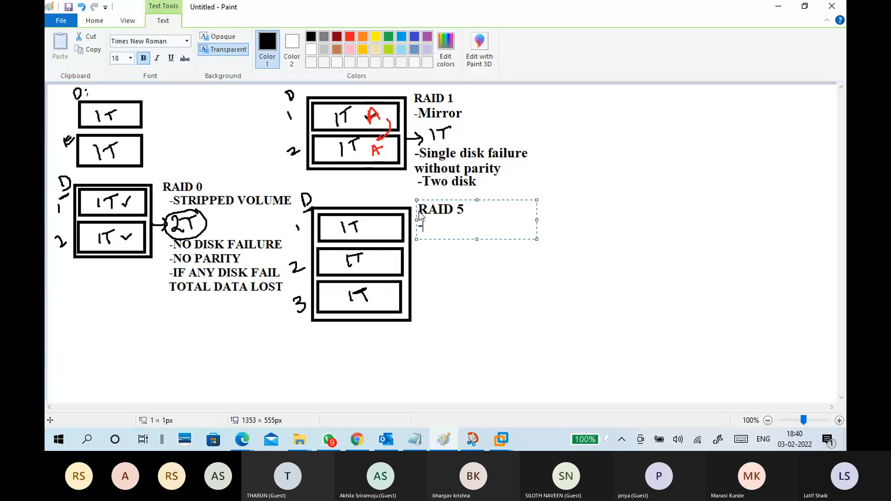
type("RAID ")
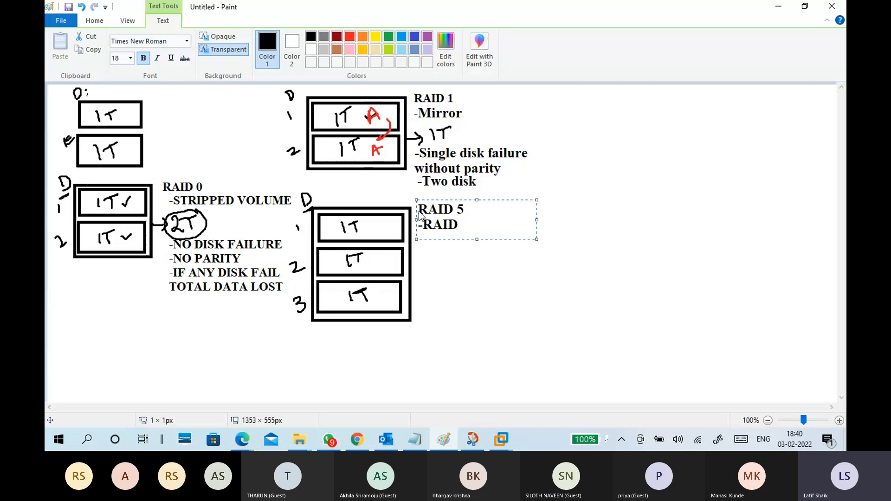
type("5 VOLUME")
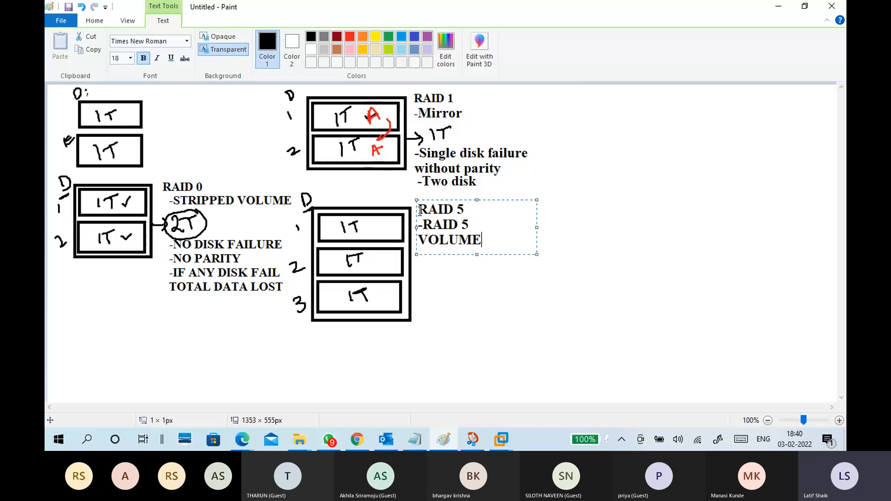
Replace the line under the RAID 5 heading with lowercase "-raid 5 volume" and leave blank lines below it.
left_click_drag(482, 241, 414, 223)
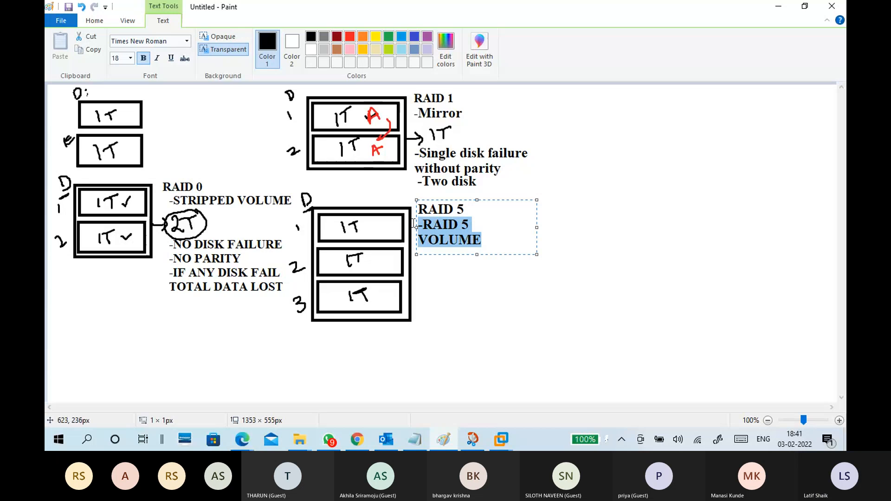
type("-")
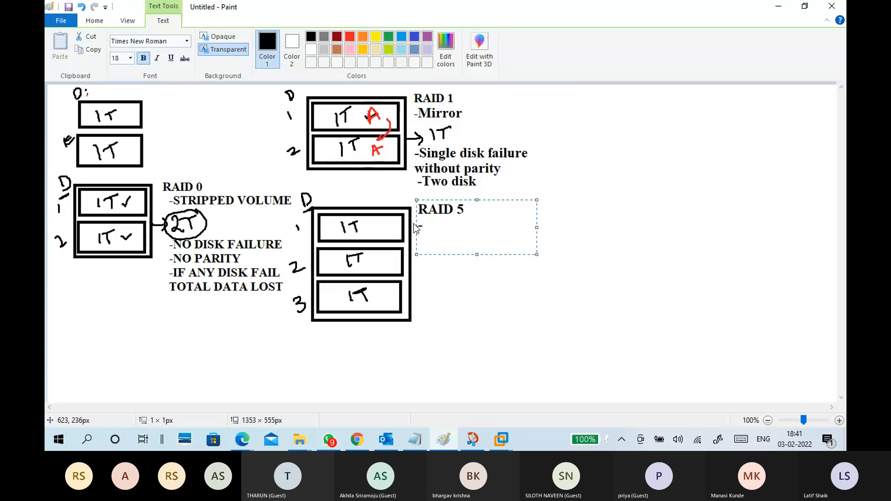
type("raid ")
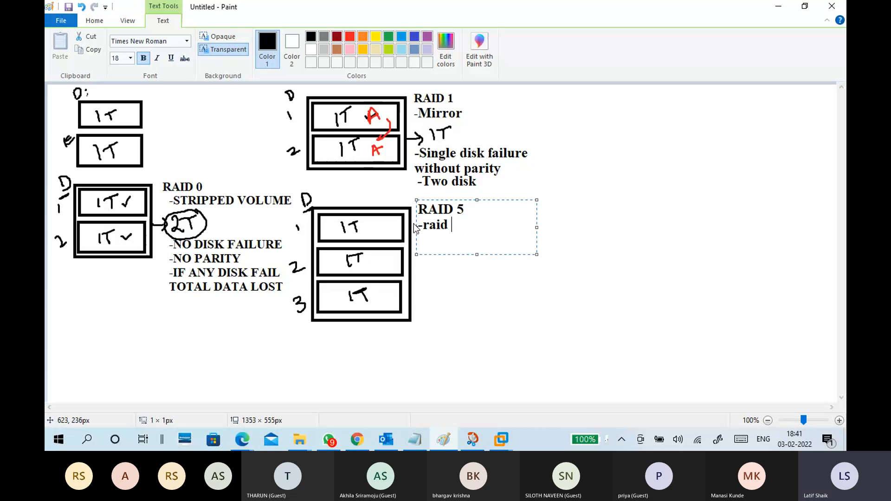
type("5 volume")
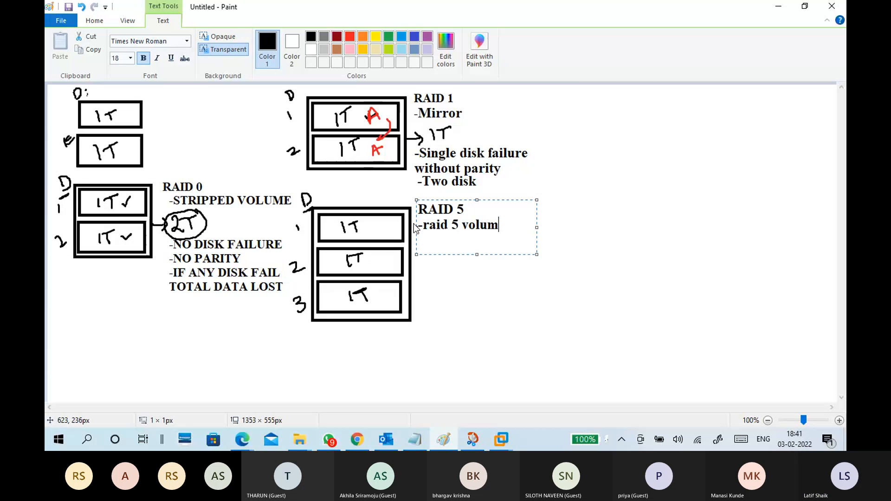
key("Return")
key("Return")
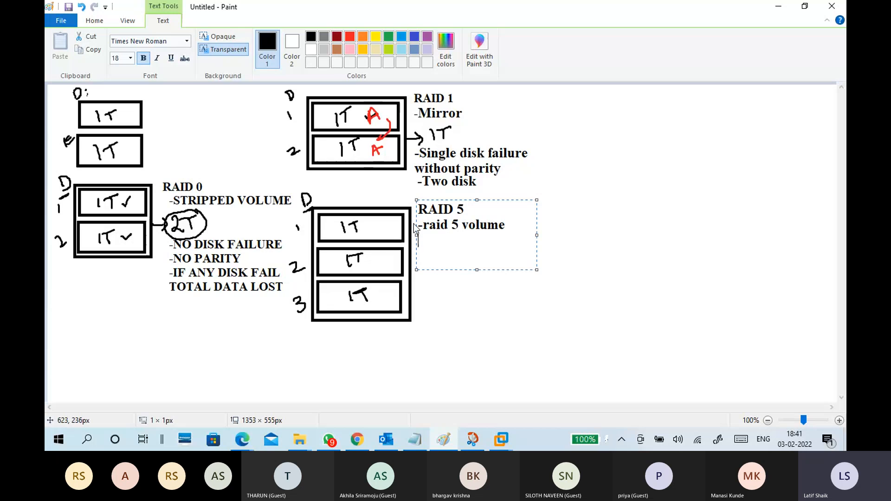
Add the line "-single failure with parity" below "-raid 5 volume" in the RAID 5 label.
type("-single failure with")
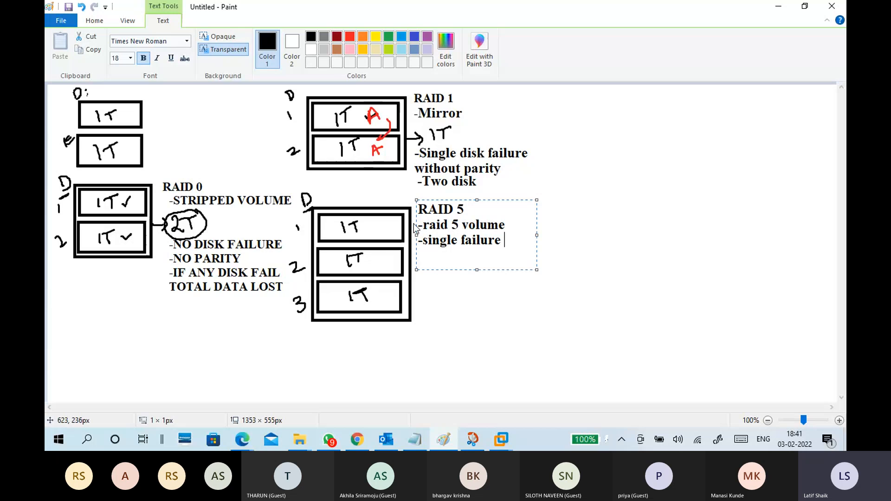
type(" pat")
type("rity")
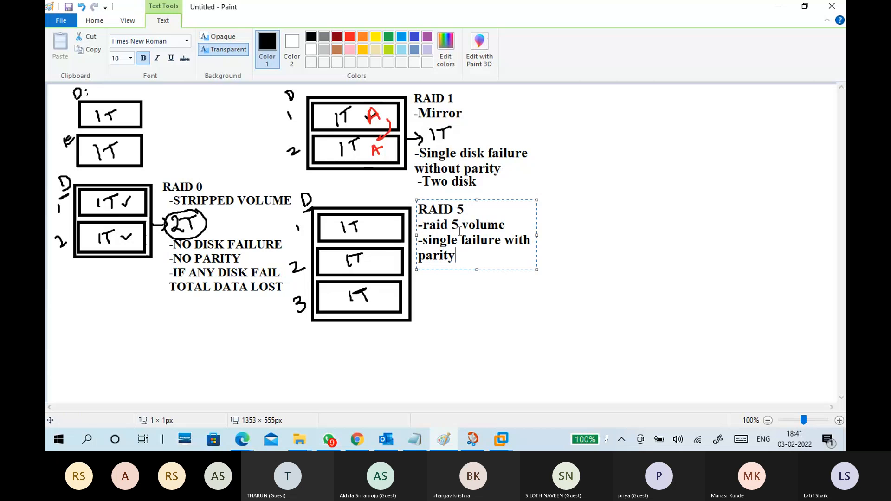
Widen the RAID 5 text box to about 317 px so the parity note fits on one line, and commit the text.
left_click_drag(537, 237, 419, 247)
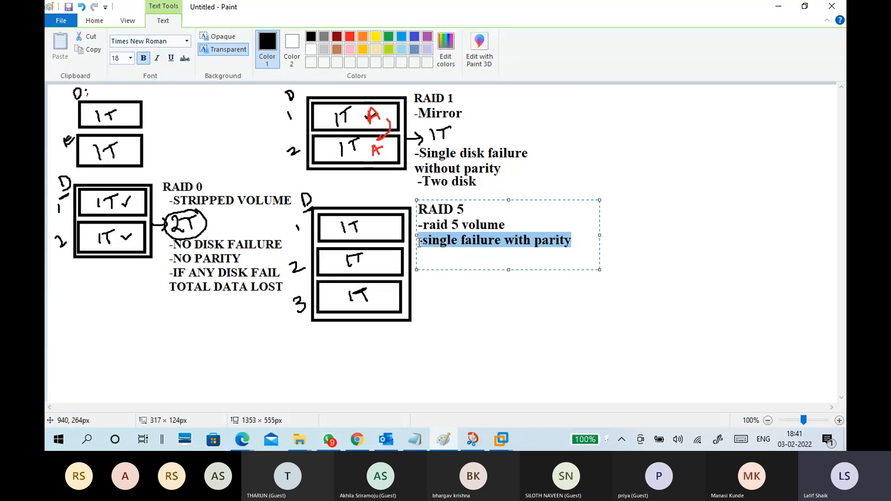
left_click(432, 255)
left_click(439, 258)
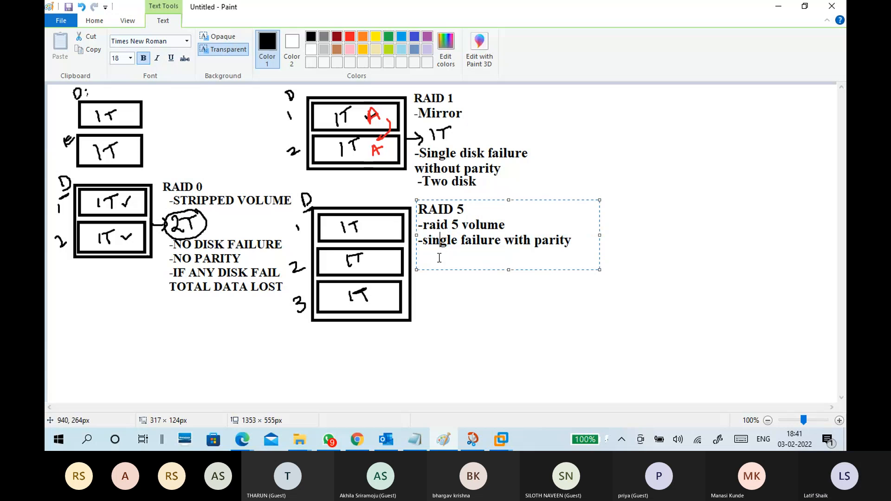
left_click(576, 241)
left_click(528, 301)
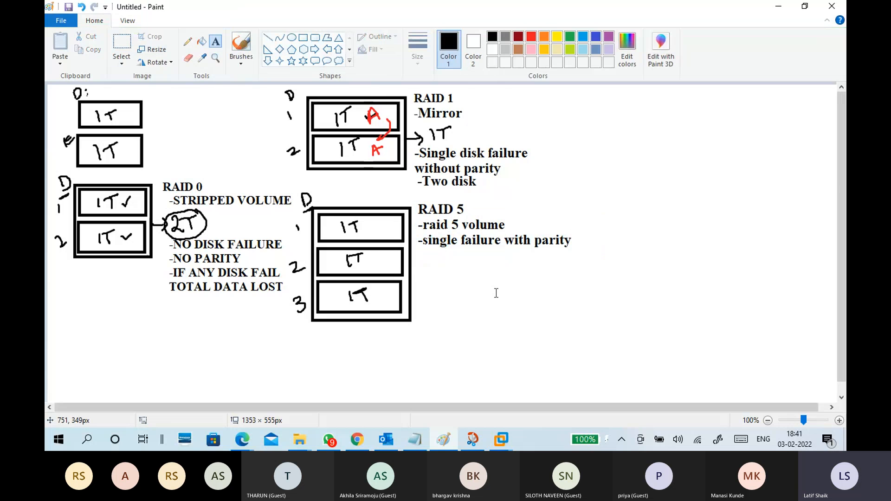
Hand-draw a brush arrow pointing outward from the RAID 5 frame beside disk 2 and letter "2T" at its tip.
left_click(241, 59)
left_click(191, 87)
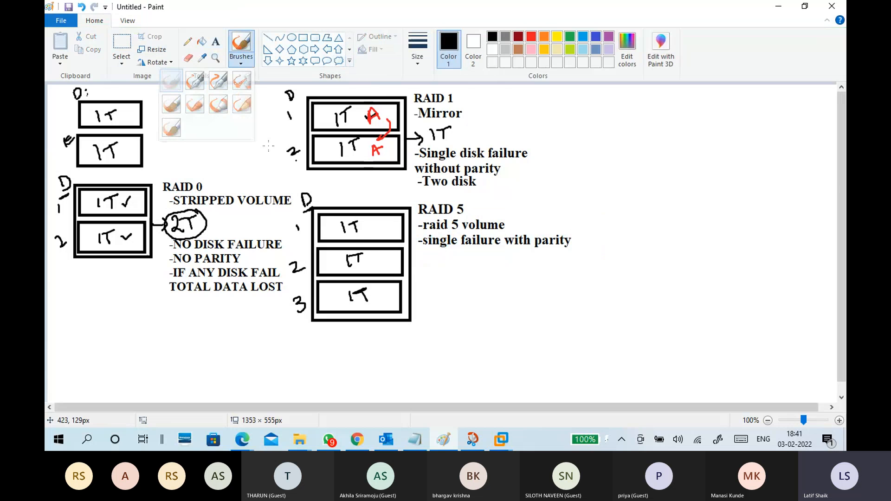
mouse_move(409, 268)
left_mouse_down()
mouse_move(448, 269)
mouse_move(448, 255)
left_mouse_up()
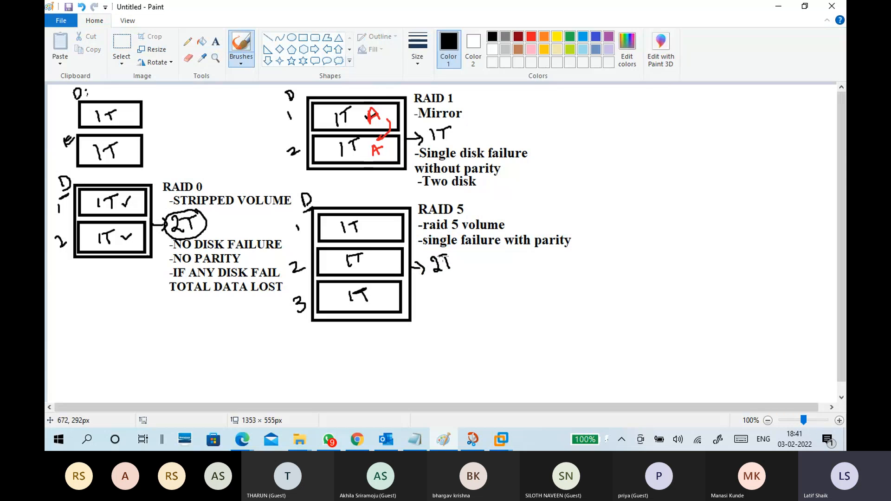
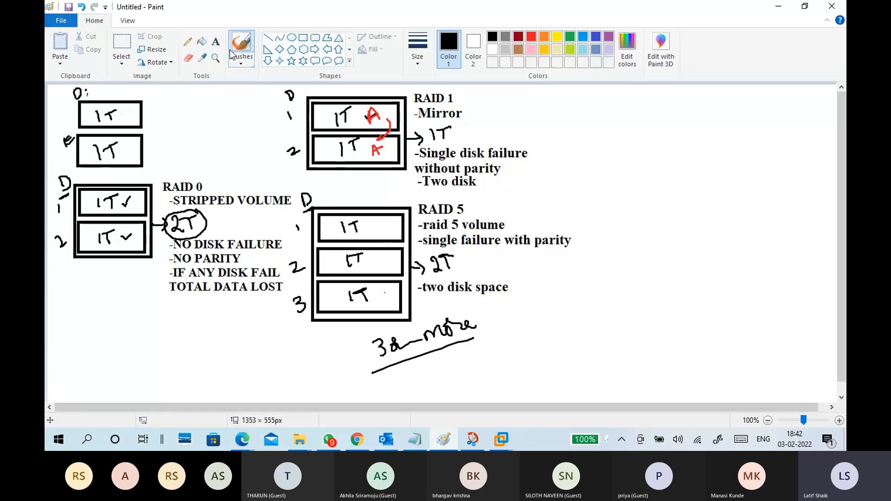
Add a new text line reading "-if a disk fail" below "-two disk space" in the RAID 5 notes.
left_click(216, 41)
left_click(420, 296)
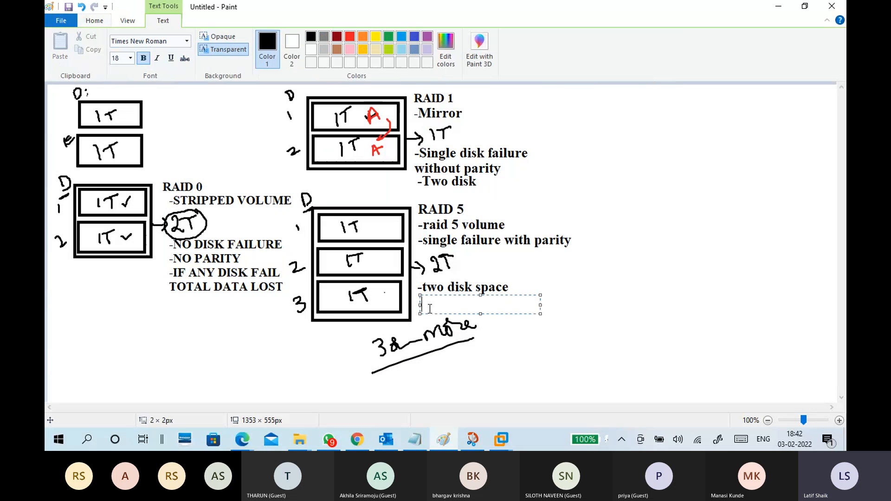
type("-if o")
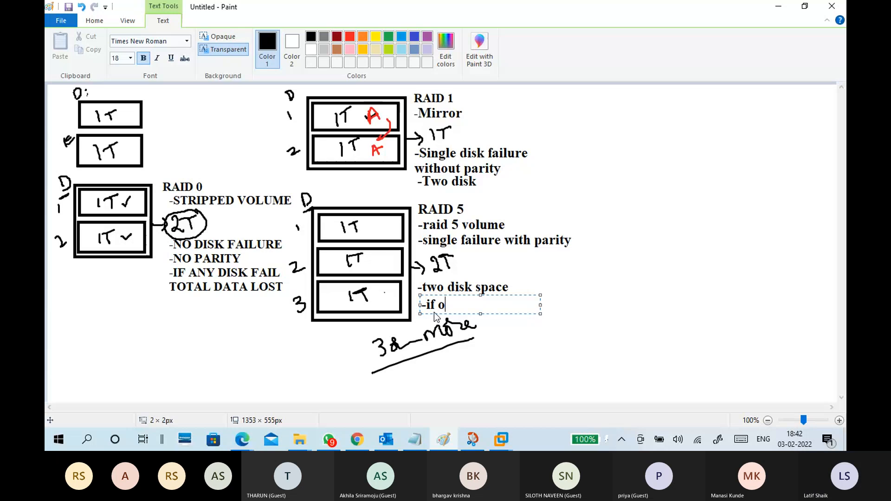
key("BackSpace")
type("a disk")
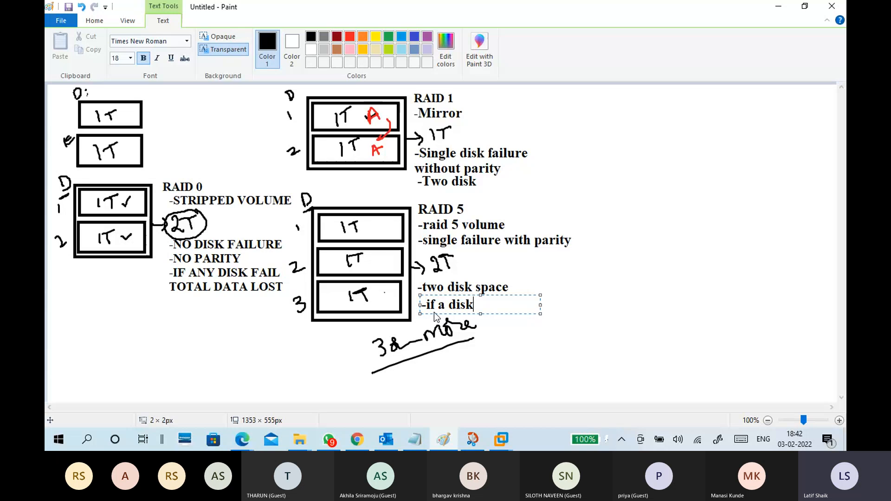
type(" fail ")
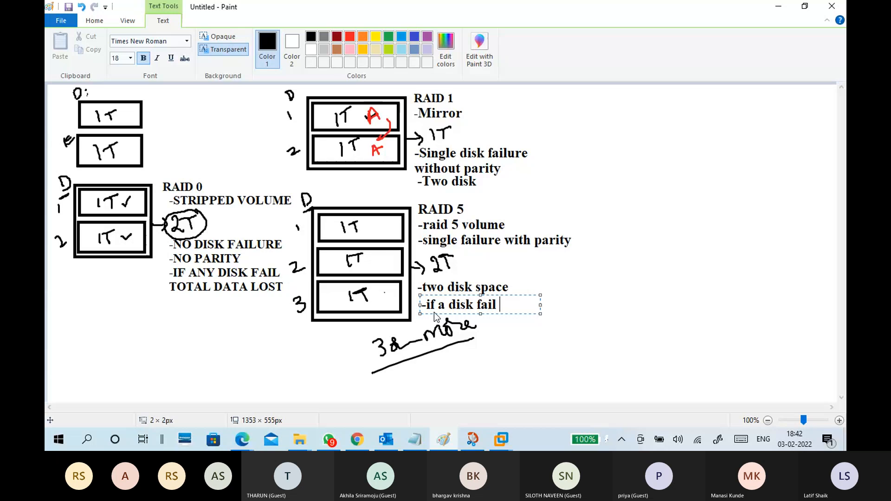
type("we")
Complete the line with "- access data", widen its text box to about 371 px so it fits on one line, and commit it.
key("BackSpace")
type("e")
key("BackSpace")
key("BackSpace")
type("- access")
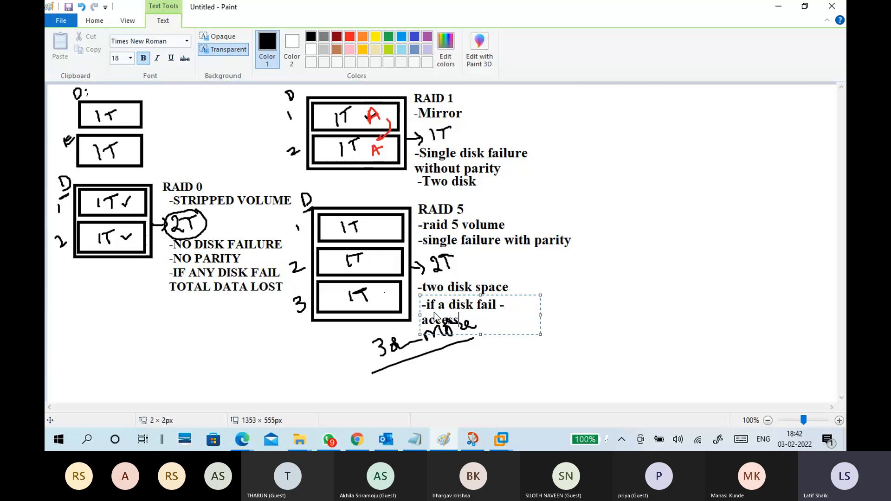
type(" data")
left_click_drag(540, 314, 632, 304)
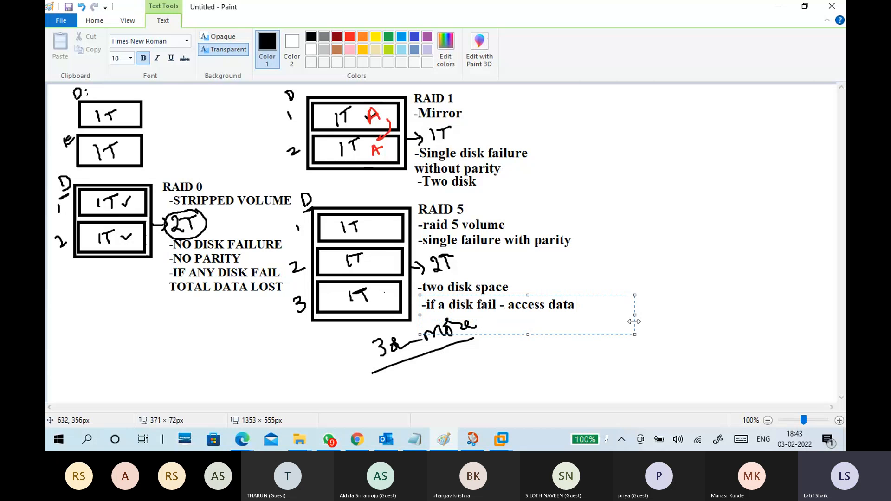
left_click(591, 368)
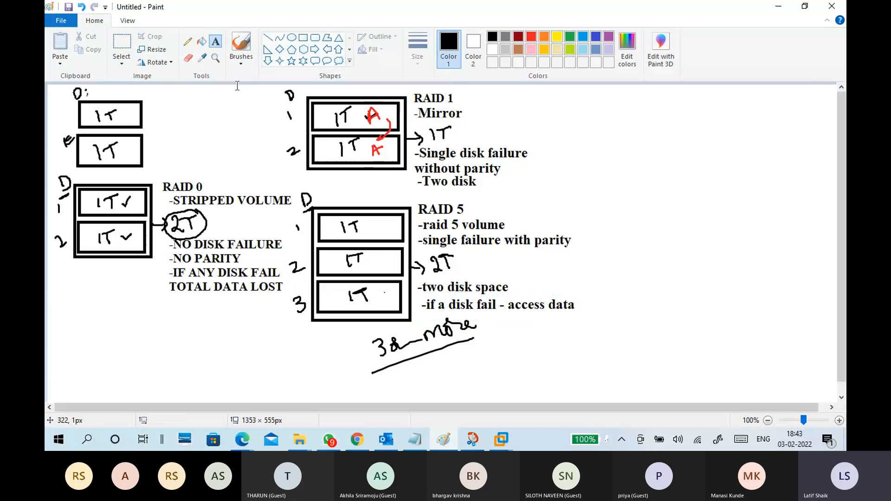
With a red brush, letter "A" in RAID 5 disk 1 and "Ap" in disks 2 and 3, and underline the drive letter D.
left_click(239, 64)
left_click(172, 80)
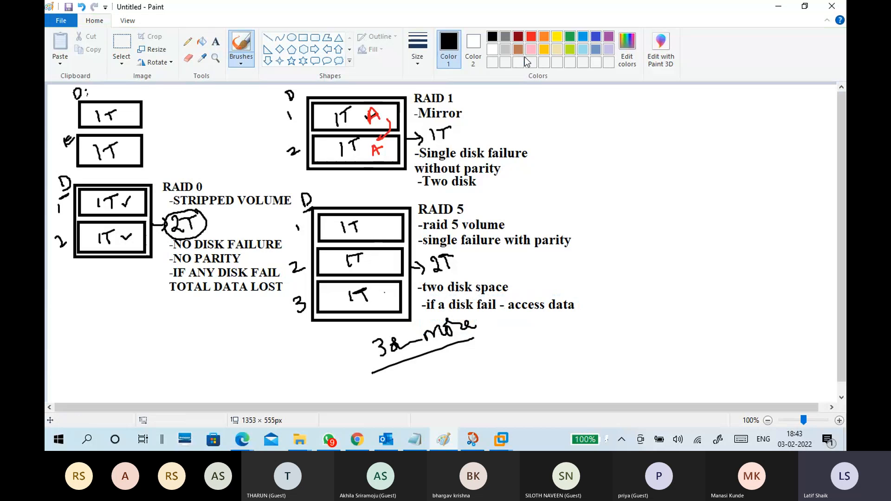
left_click(531, 38)
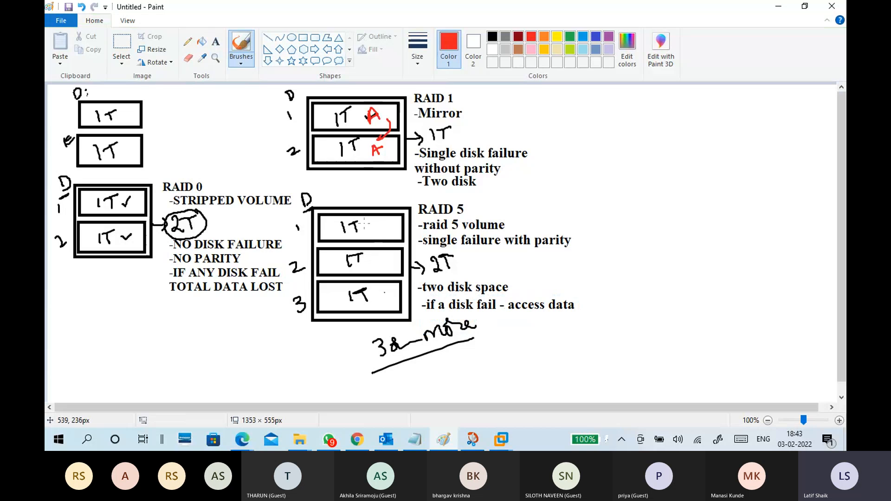
left_click_drag(363, 232, 369, 226)
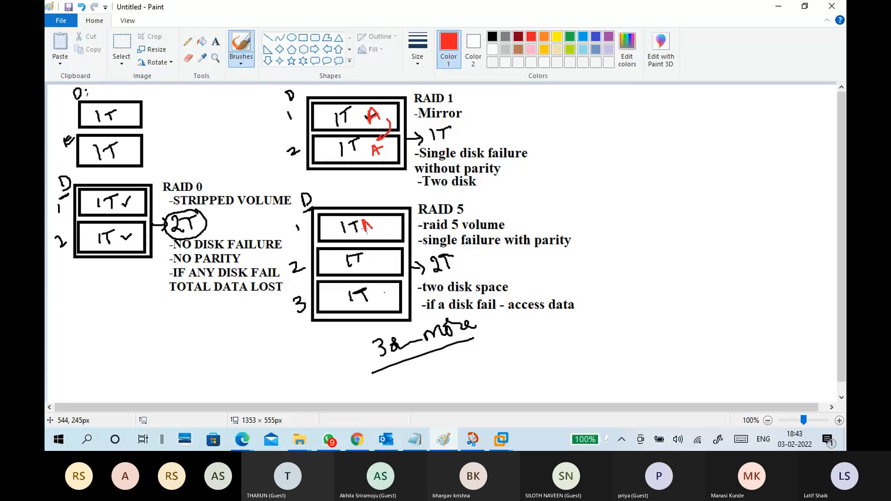
left_click_drag(370, 264, 374, 267)
mouse_move(379, 261)
left_mouse_down()
mouse_move(380, 273)
mouse_move(376, 264)
left_mouse_up()
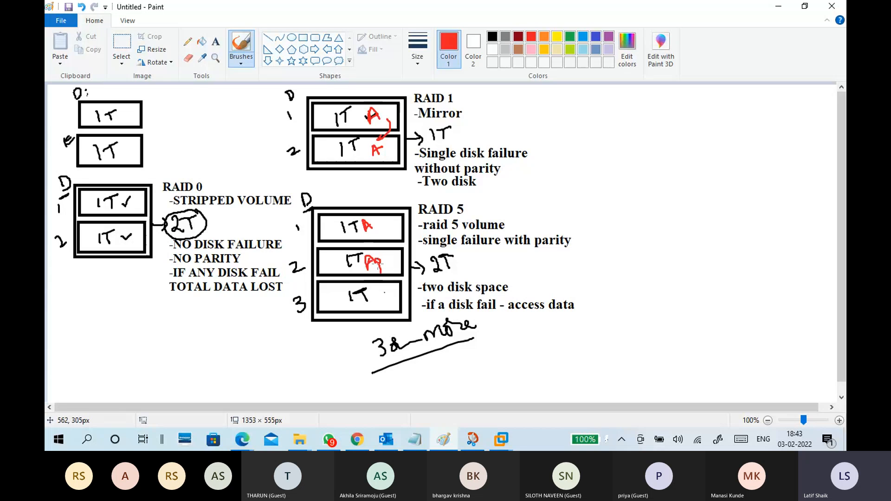
mouse_move(370, 293)
left_mouse_down()
mouse_move(372, 304)
mouse_move(384, 298)
left_mouse_up()
left_click_drag(316, 203, 306, 209)
Hand-draw five red tally marks below the RAID 0 diagram with an arrow pointing to an underlined "5" notation.
mouse_move(97, 330)
left_mouse_down()
mouse_move(100, 355)
mouse_move(114, 353)
left_mouse_up()
left_click_drag(118, 334, 121, 351)
mouse_move(126, 334)
left_mouse_down()
mouse_move(130, 355)
mouse_move(161, 347)
left_mouse_up()
left_click_drag(159, 335, 185, 343)
left_click_drag(189, 326, 206, 346)
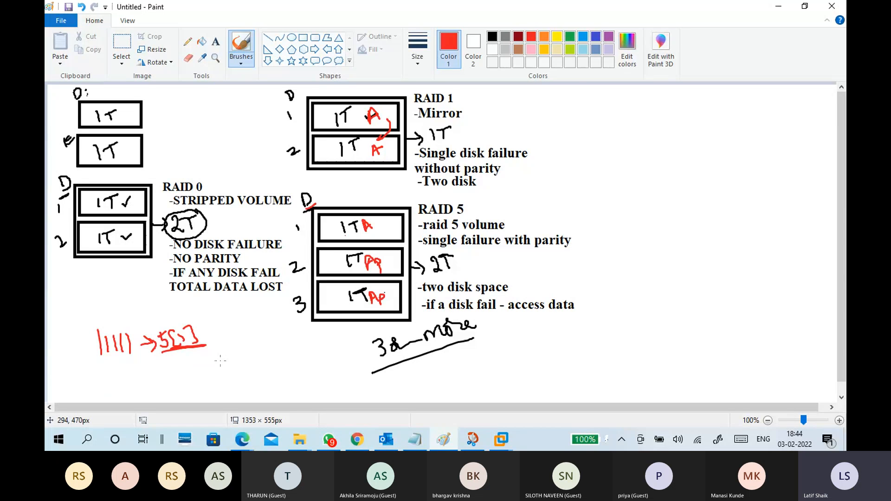
Undo the red tally marks, arrow and notation below the RAID 0 diagram.
key("ctrl+z")
key("ctrl+z")
key("ctrl+z")
key("ctrl+z")
key("ctrl+z")
key("ctrl+z")
key("ctrl+z")
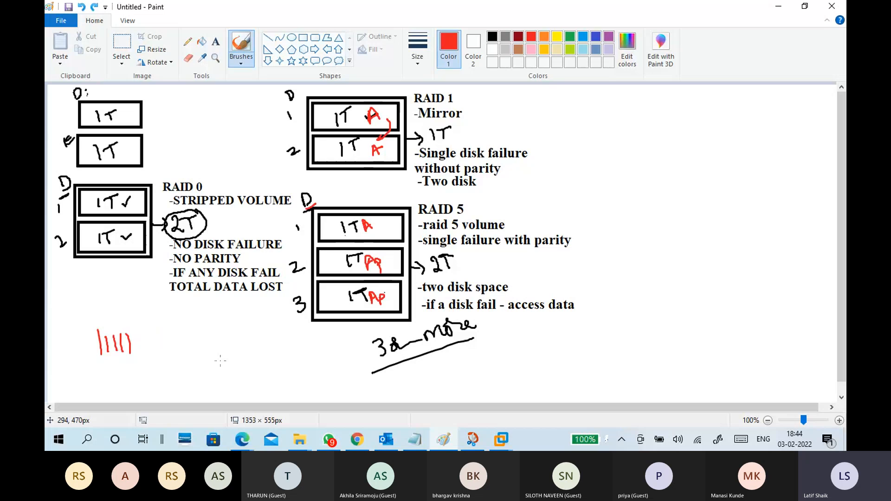
key("ctrl+z")
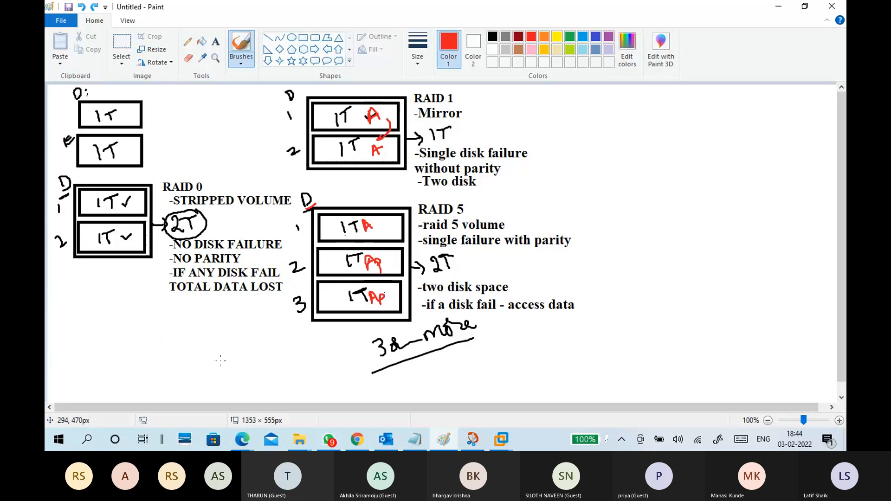
Underline the parity letters of A in red, and letter "B" in RAID 5 disk 2 and "Bp" in disks 1 and 3.
left_click_drag(378, 268, 384, 266)
left_click_drag(376, 304, 387, 302)
left_click_drag(328, 258, 333, 272)
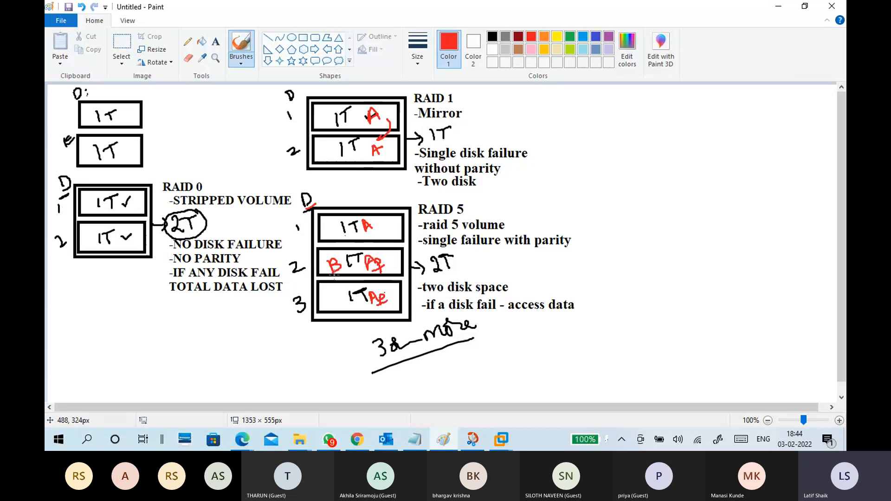
left_click_drag(324, 227, 328, 239)
mouse_move(322, 291)
left_mouse_down()
mouse_move(321, 305)
mouse_move(335, 298)
left_mouse_up()
left_click_drag(333, 231, 334, 234)
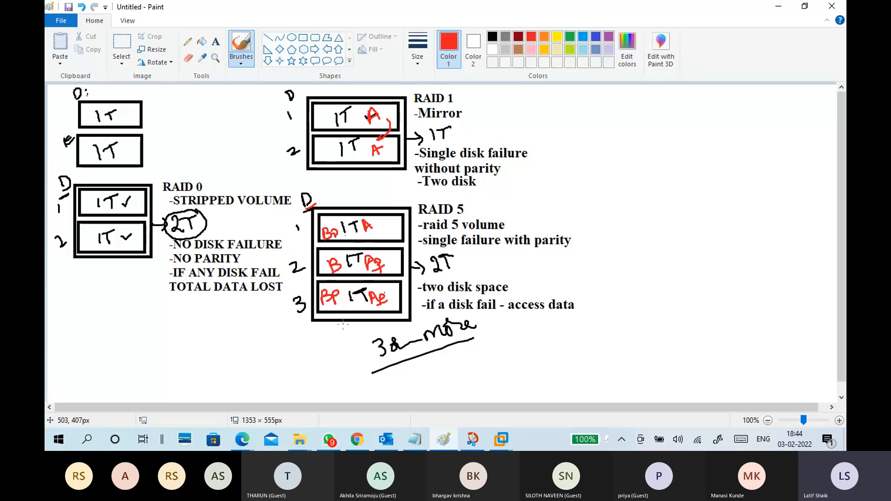
Letter a red "C" in RAID 5 disk 3 and "Cp" in disks 2 and 1.
left_click_drag(390, 290, 396, 300)
left_click_drag(395, 255, 393, 265)
left_click_drag(387, 223, 396, 242)
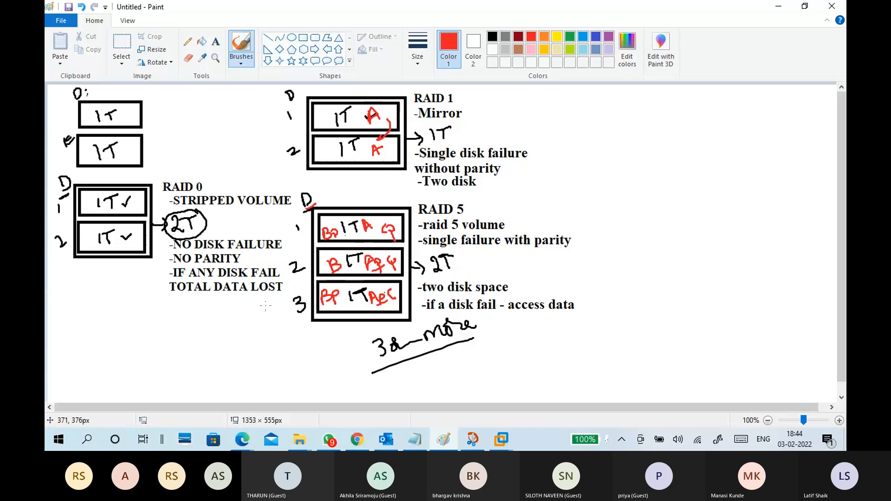
Underline the word "parity" in the RAID 5 notes in red, and set the drawing colour to indigo.
left_click_drag(530, 252, 569, 251)
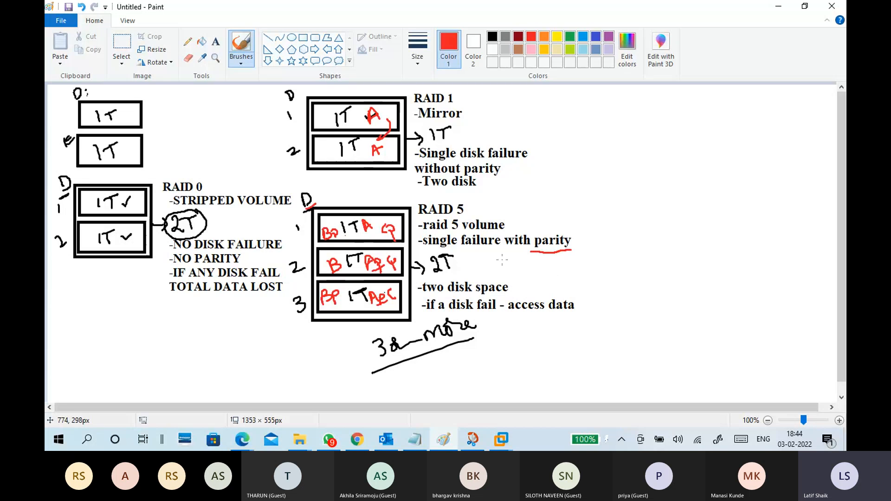
left_click(608, 36)
left_click(596, 37)
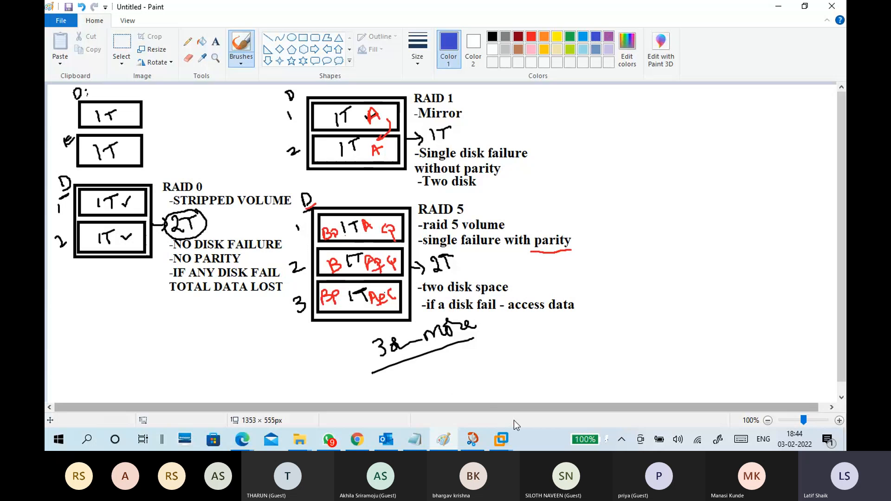
Switch to CTS7-WINS1 in VMware Workstation and delete Mirror Volume (G:) from Disks 2 and 3, accepting the data loss.
mouse_move(501, 439)
left_click(516, 401)
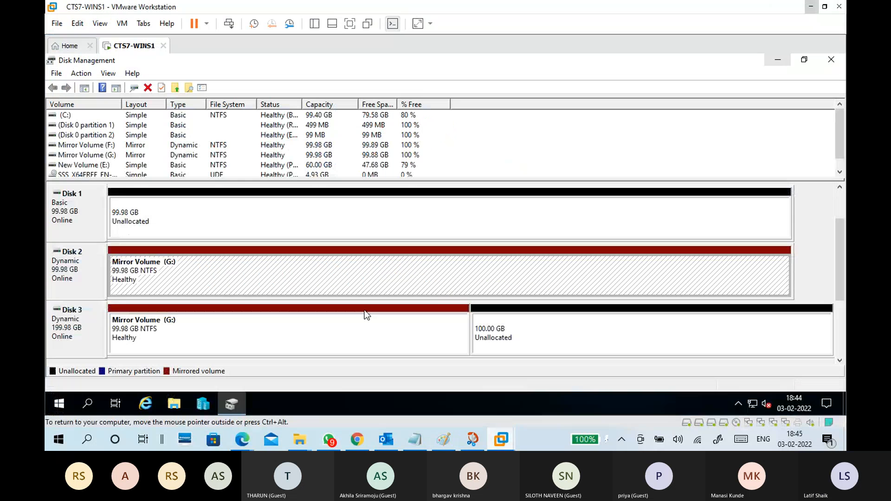
left_click(257, 323)
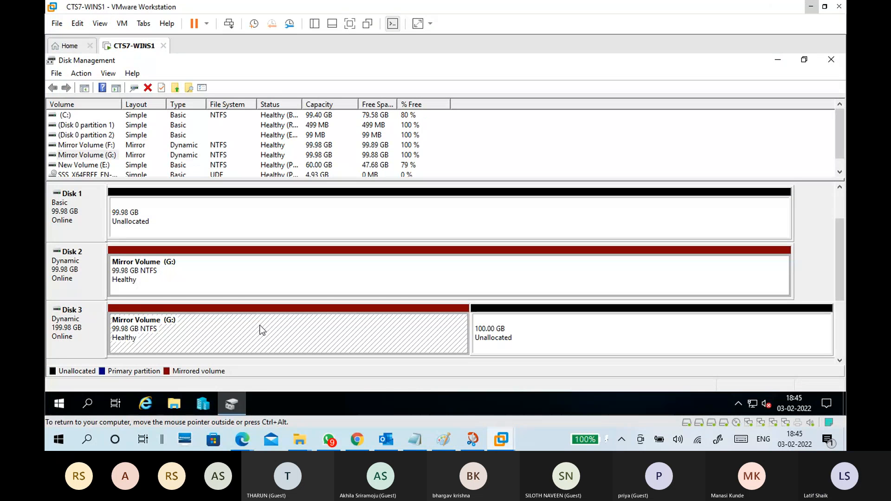
left_click(255, 271)
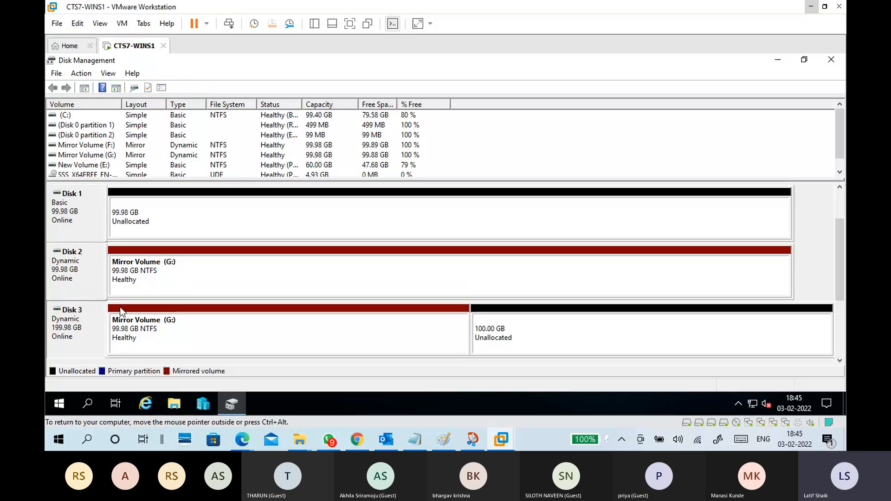
left_click(188, 327)
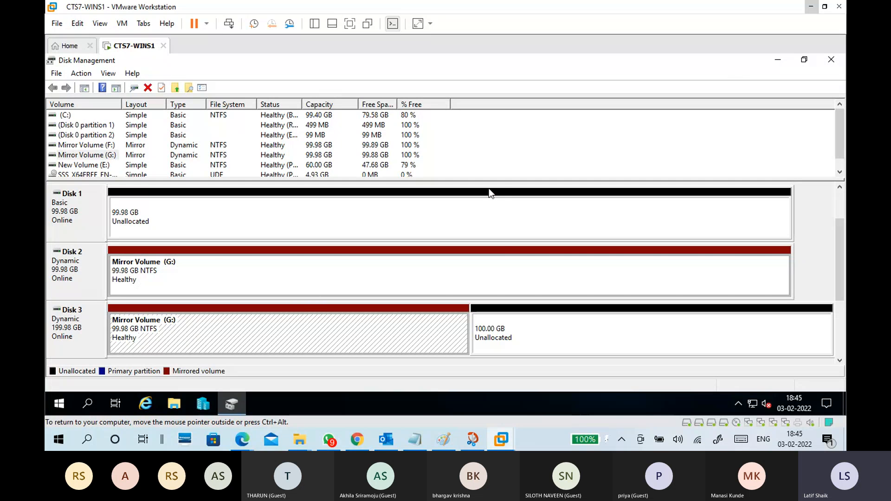
right_click(353, 278)
left_click(371, 239)
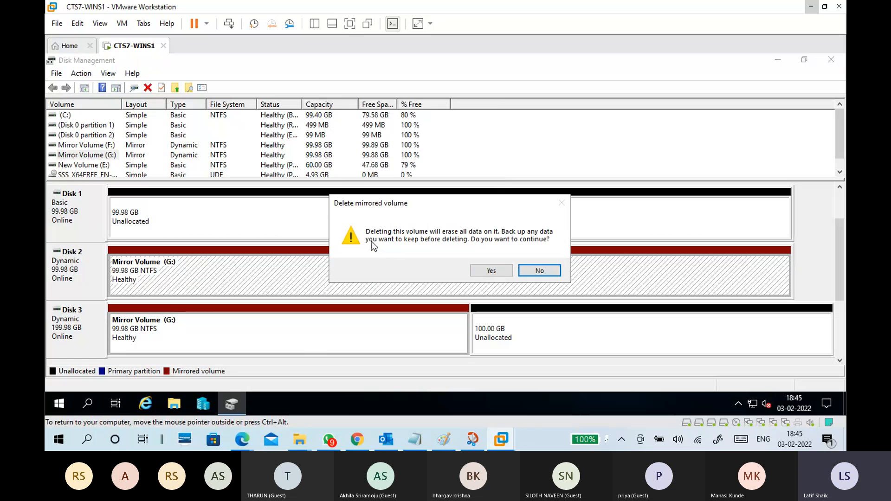
left_click(487, 273)
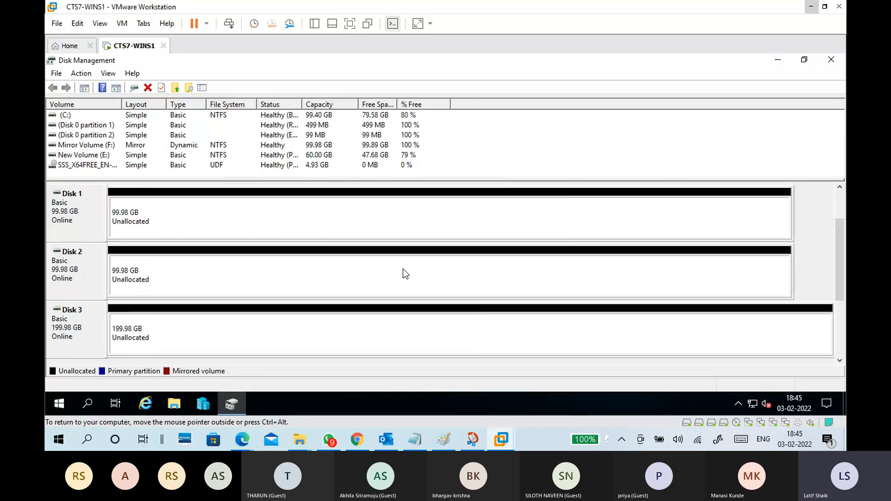
Return to Paint and, with an indigo airbrush, scribble over RAID 5 disk 2 and add a tick after "access data".
left_click(811, 6)
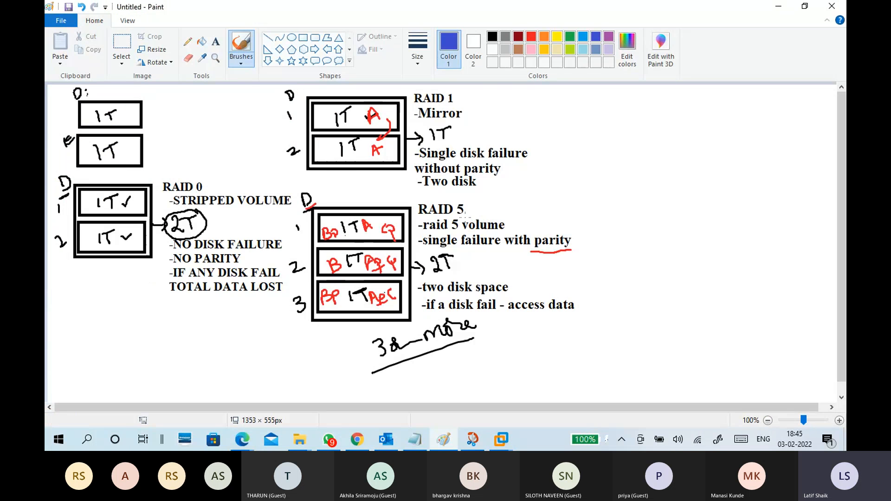
left_click(241, 60)
left_click(188, 83)
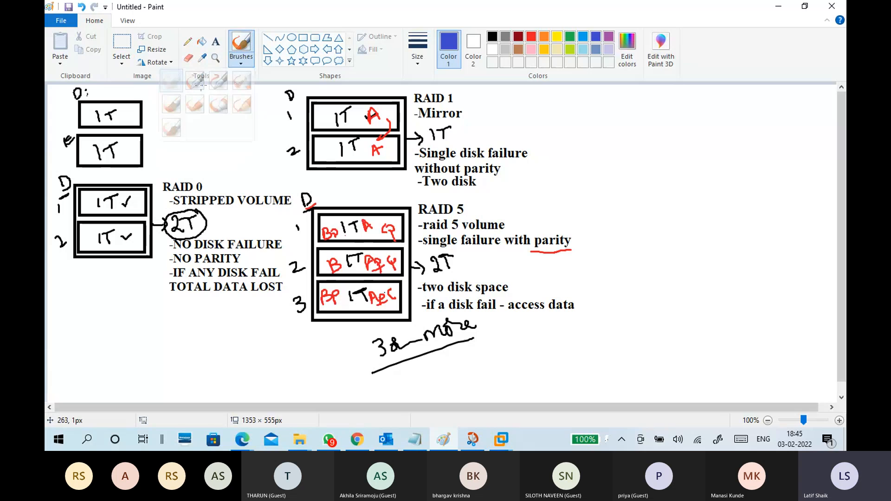
left_click(239, 79)
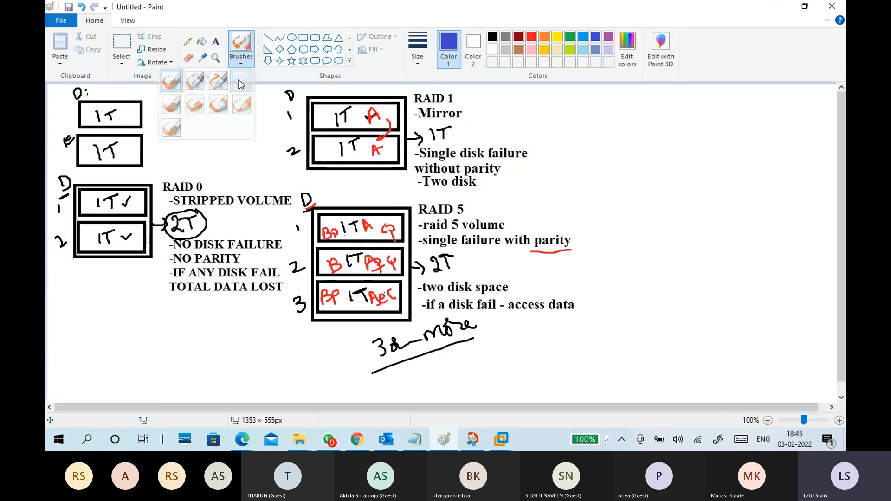
mouse_move(327, 262)
left_mouse_down()
mouse_move(385, 260)
mouse_move(356, 251)
mouse_move(334, 260)
mouse_move(389, 260)
mouse_move(325, 264)
mouse_move(399, 260)
left_mouse_up()
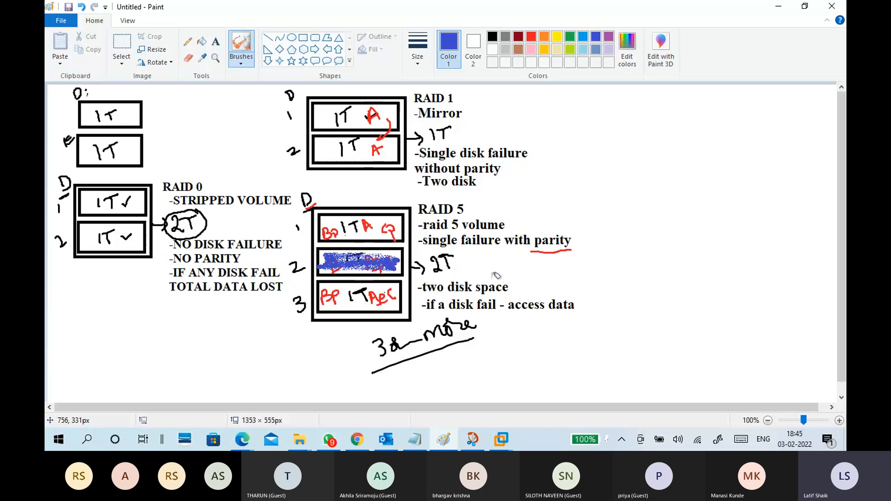
left_click(578, 307)
left_click_drag(580, 309, 598, 296)
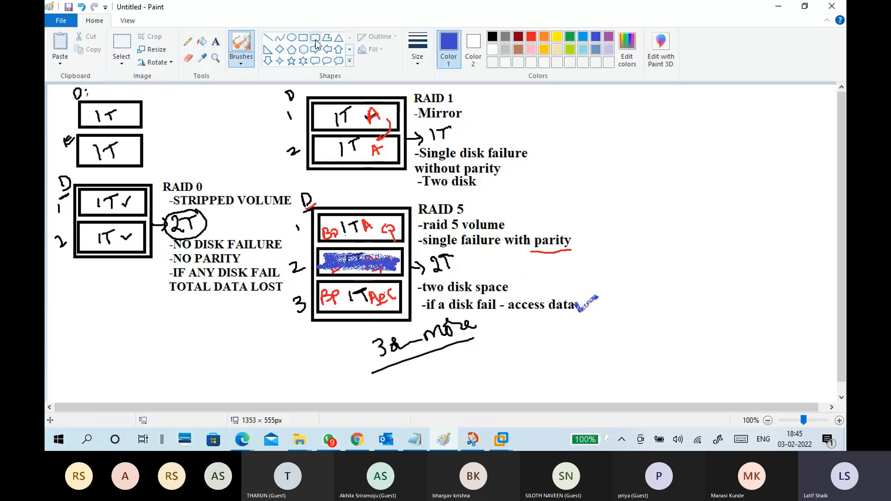
Draw a black zigzag with a calligraphy brush across the scribbled-out disk 2 in the RAID 5 diagram.
left_click(303, 39)
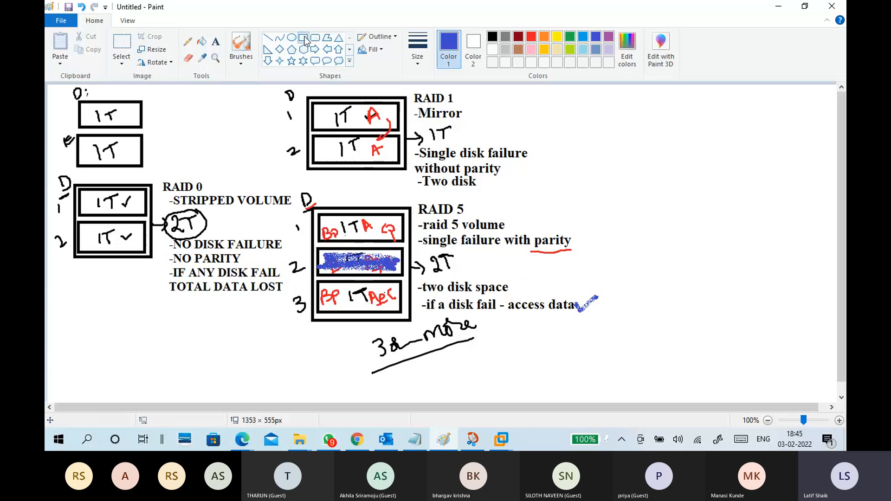
left_click(492, 37)
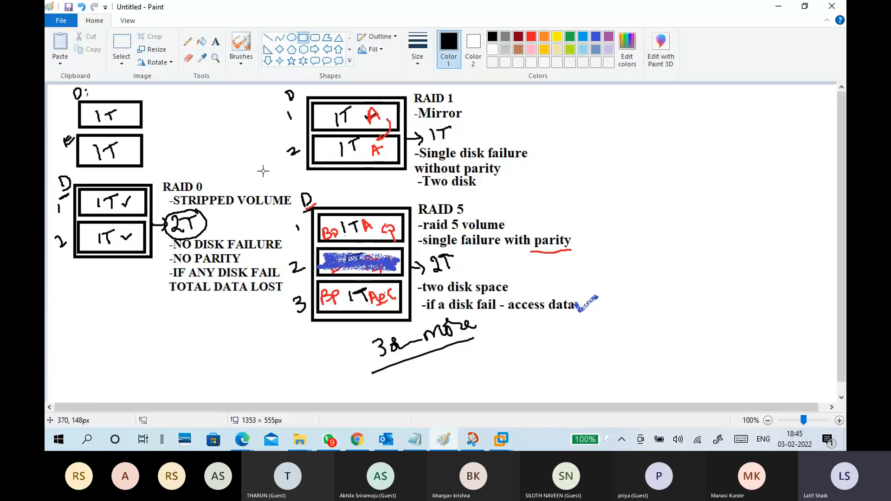
left_click(241, 59)
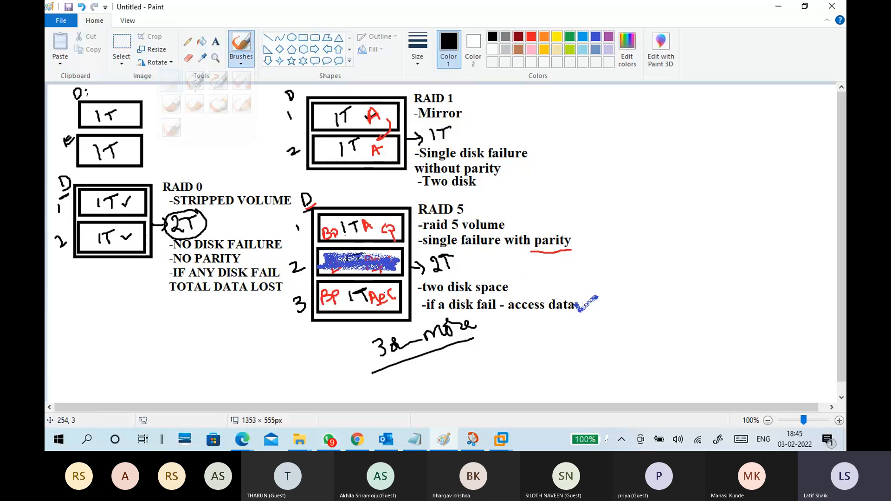
left_click(197, 82)
mouse_move(335, 253)
left_mouse_down()
mouse_move(326, 263)
mouse_move(372, 253)
mouse_move(398, 263)
left_mouse_up()
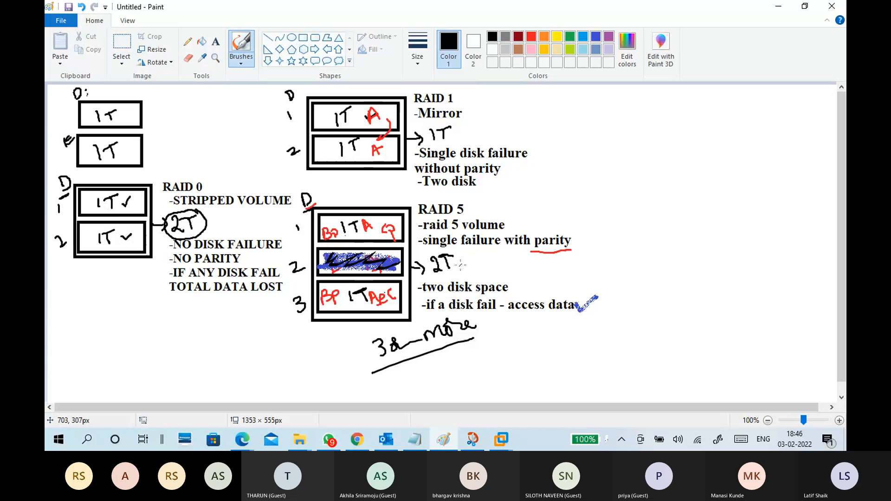
Draw a red calligraphy arrow from "BP" on disk 3 up to the scribbled-out disk 2 in the RAID 5 diagram.
left_click(530, 39)
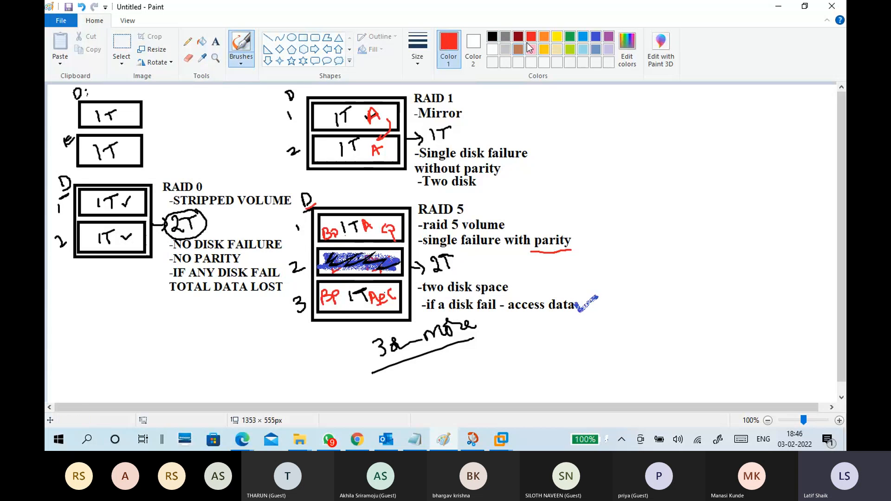
left_click(240, 62)
left_click(171, 81)
mouse_move(344, 299)
left_mouse_down()
mouse_move(345, 277)
mouse_move(364, 260)
left_mouse_up()
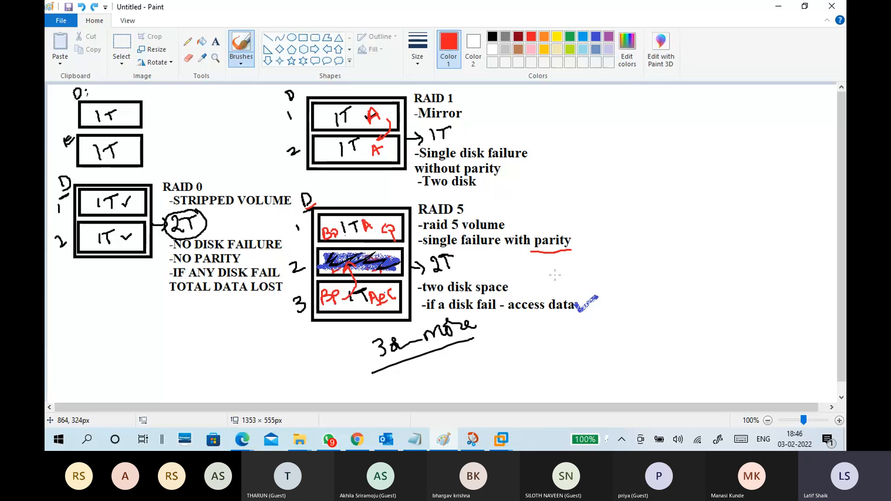
Undo the red arrow, the scribbles over disk 2, the tick after "access data" and the underline beneath "parity".
key("ctrl+z")
key("ctrl+z")
key("ctrl+z")
key("ctrl+z")
key("ctrl+z")
key("ctrl+z")
key("ctrl+z")
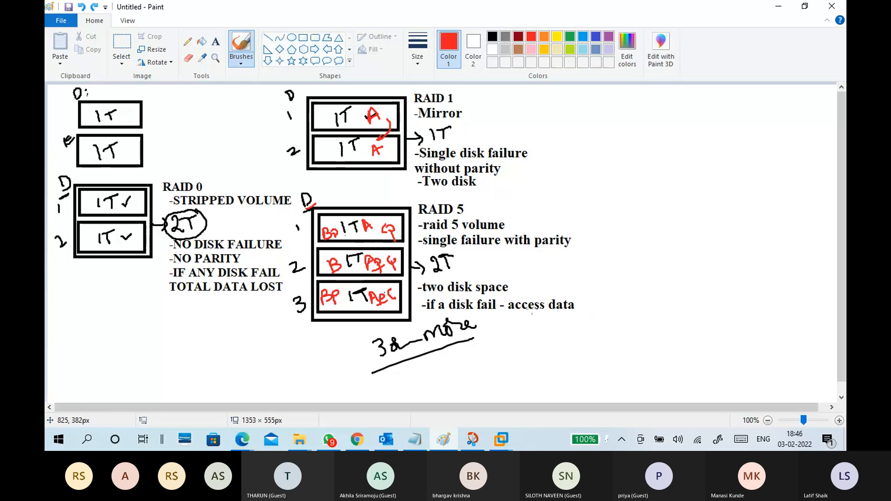
Switch to CTS7-WINS1 in VMware Workstation and examine the unallocated space on Disks 1, 2 and 3 and the volume types offered.
left_click(416, 439)
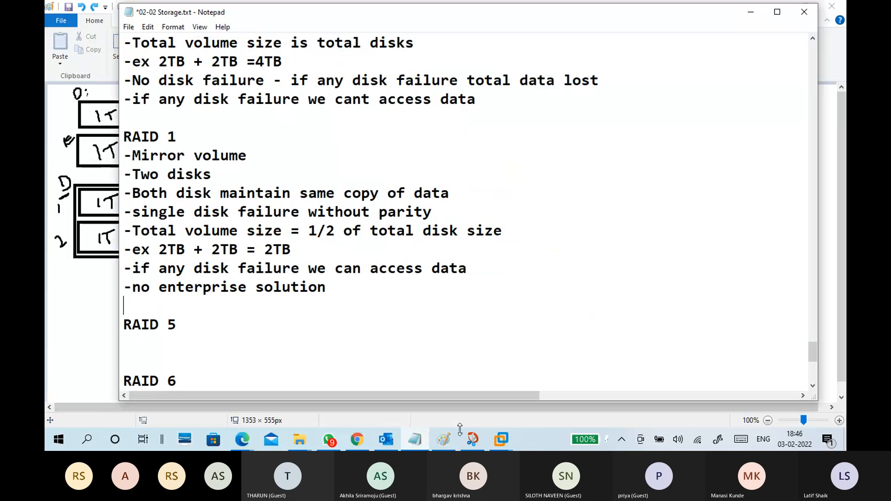
left_click(501, 440)
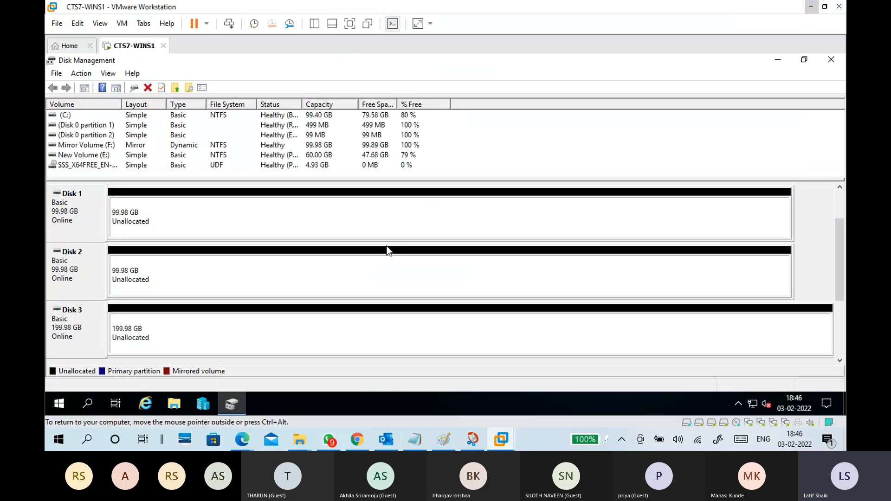
left_click(315, 219)
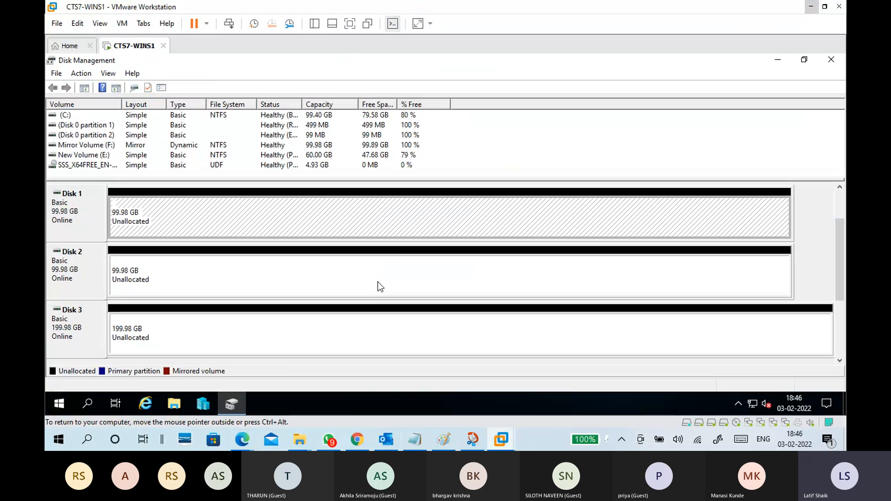
right_click(243, 219)
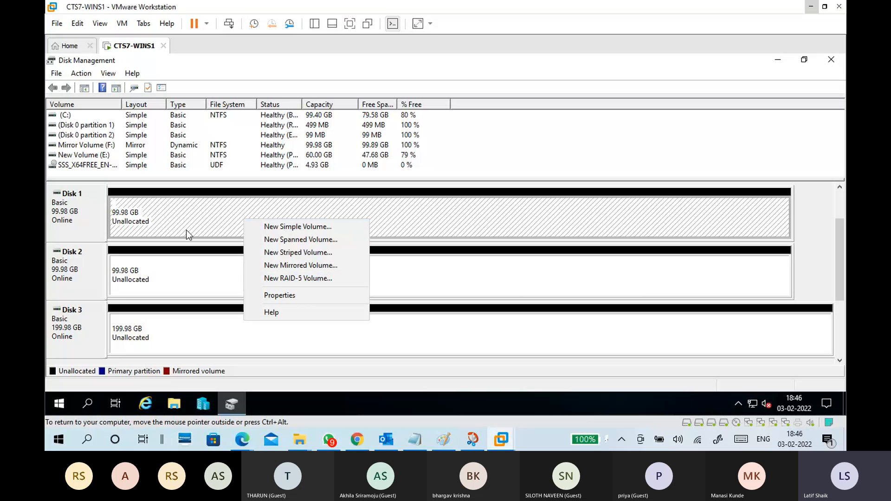
left_click(160, 271)
left_click(178, 325)
left_click(199, 273)
left_click(193, 327)
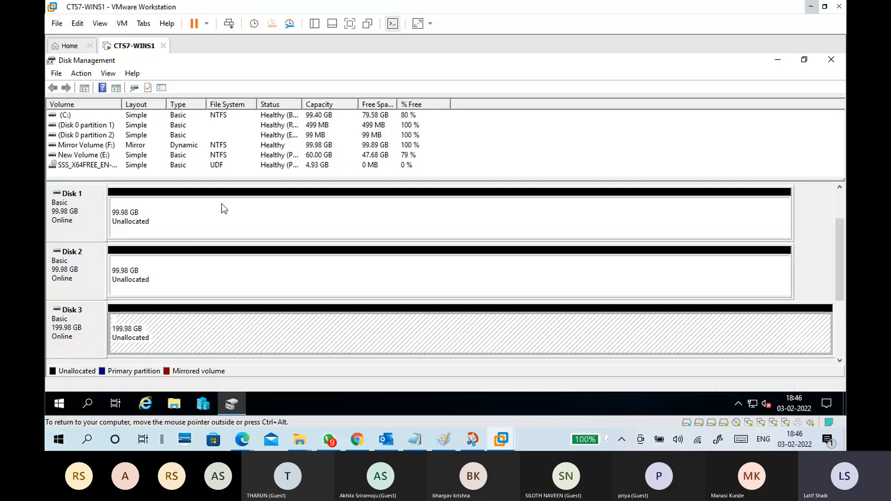
left_click(223, 278)
left_click(215, 333)
Start a new RAID-5 volume from Disk 1's unallocated space and add Disk 2 and Disk 3 to it.
left_click(251, 221)
right_click(251, 218)
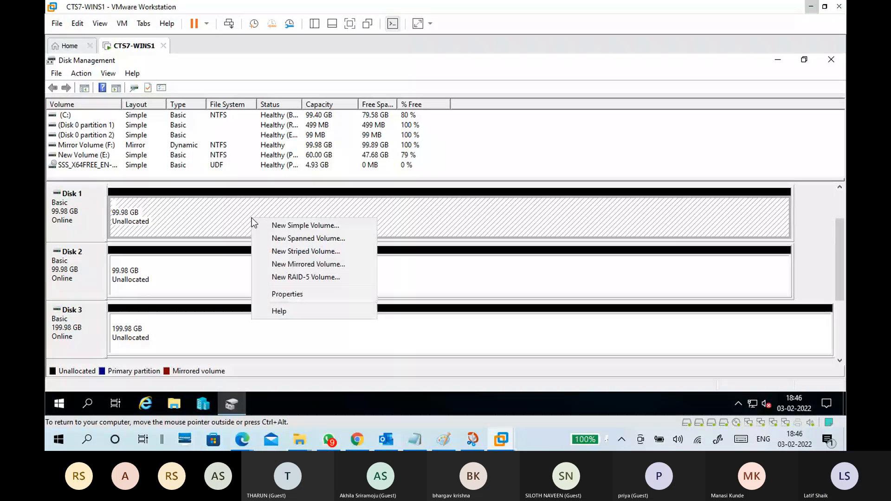
left_click(281, 278)
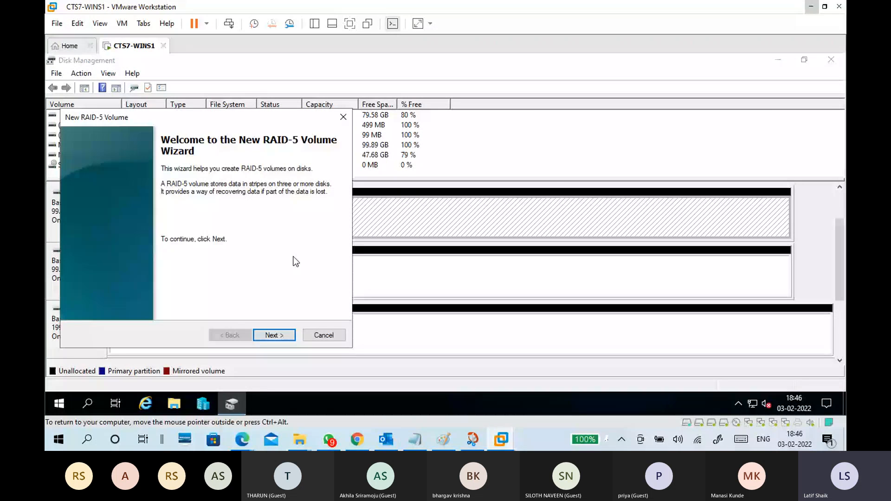
left_click_drag(240, 117, 443, 97)
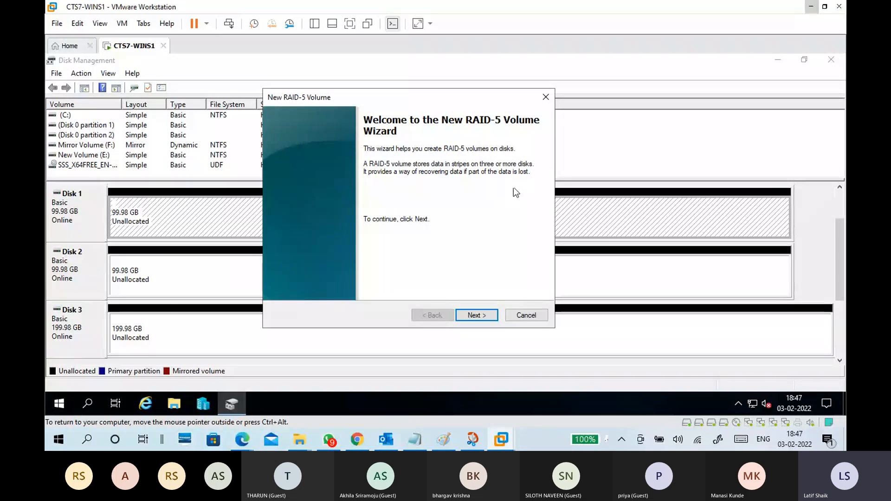
left_click(478, 315)
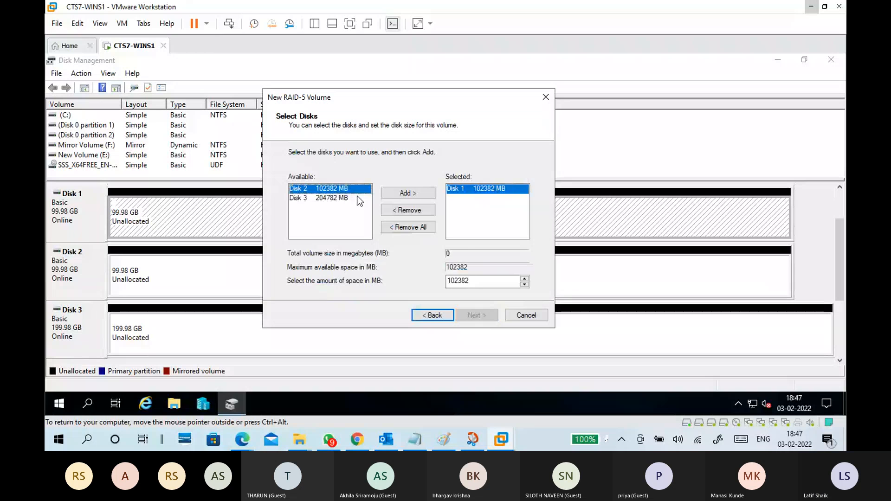
left_click(394, 194)
left_click(393, 193)
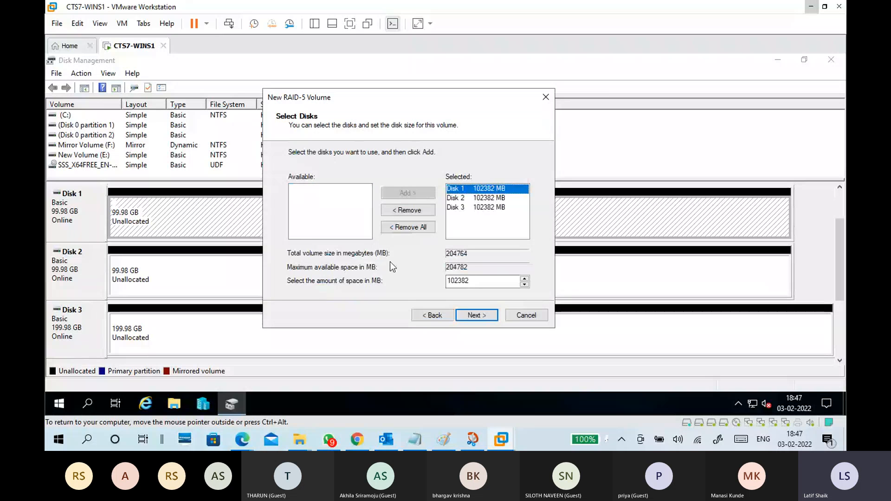
Remove Disk 1 from the disks selected for the RAID-5 volume, and add it back.
left_click(409, 211)
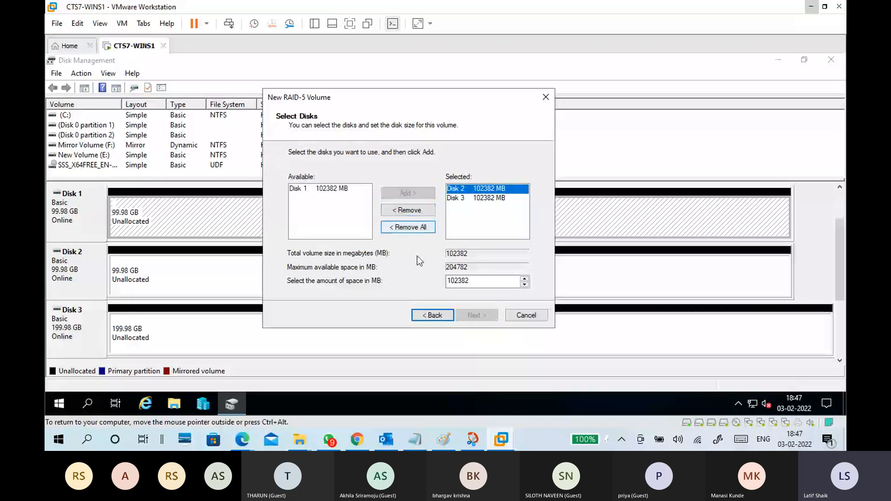
left_click(306, 189)
left_click(408, 193)
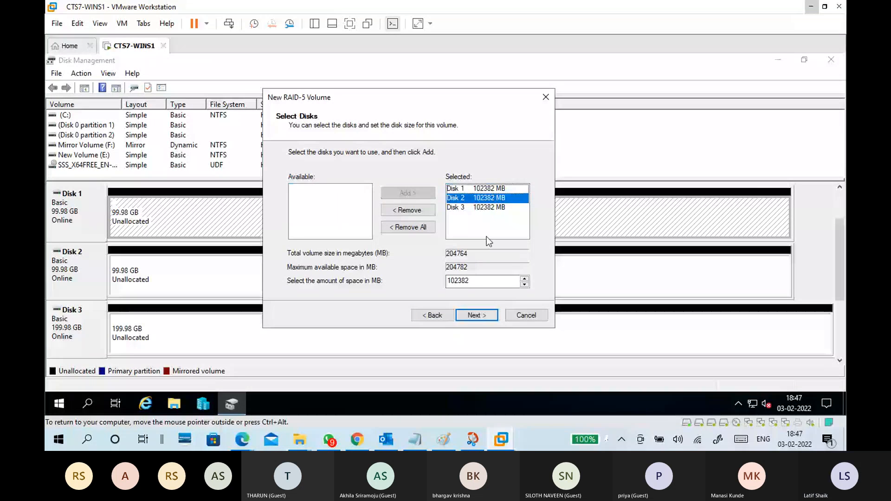
left_click(487, 236)
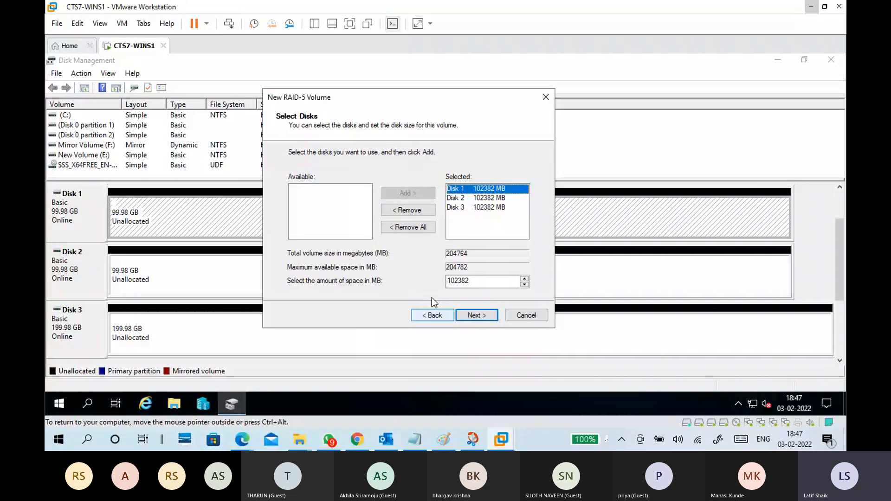
Create the RAID-5 volume with drive letter F, NTFS quick format and label "raid5 Volume", accepting conversion of the disks to dynamic.
left_click(487, 315)
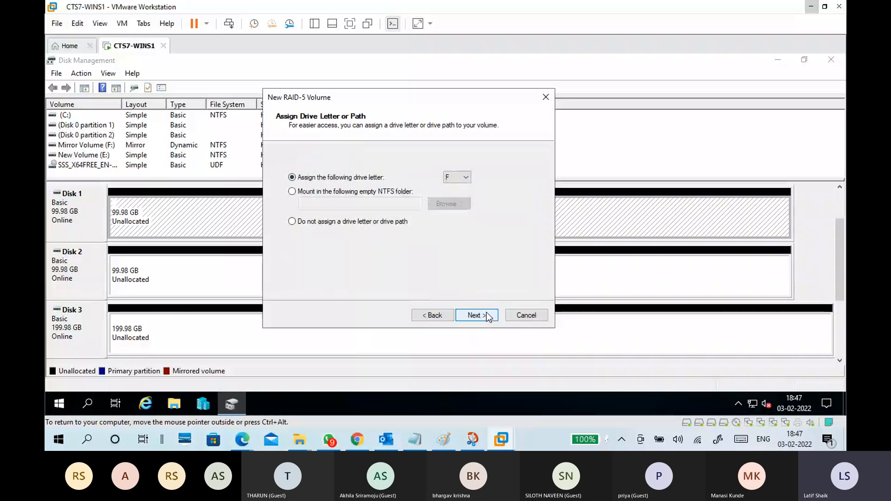
left_click(486, 314)
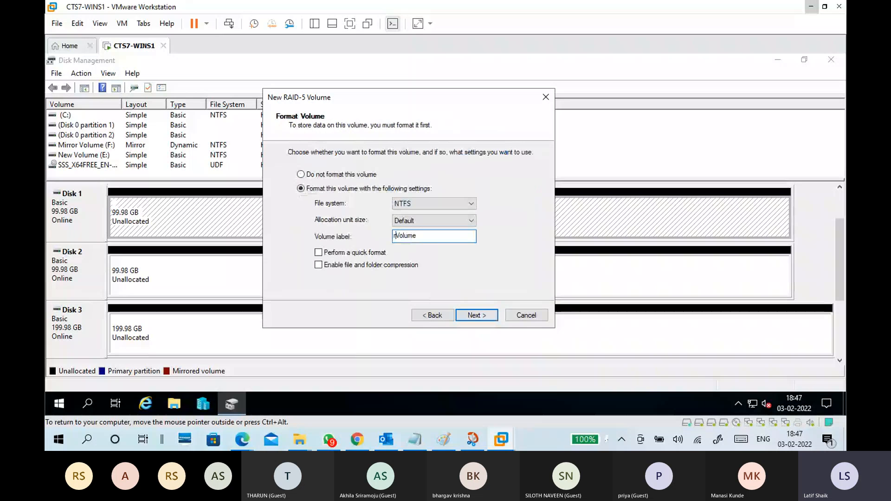
type("raid5")
key("alt+p")
left_click(467, 315)
left_click(468, 316)
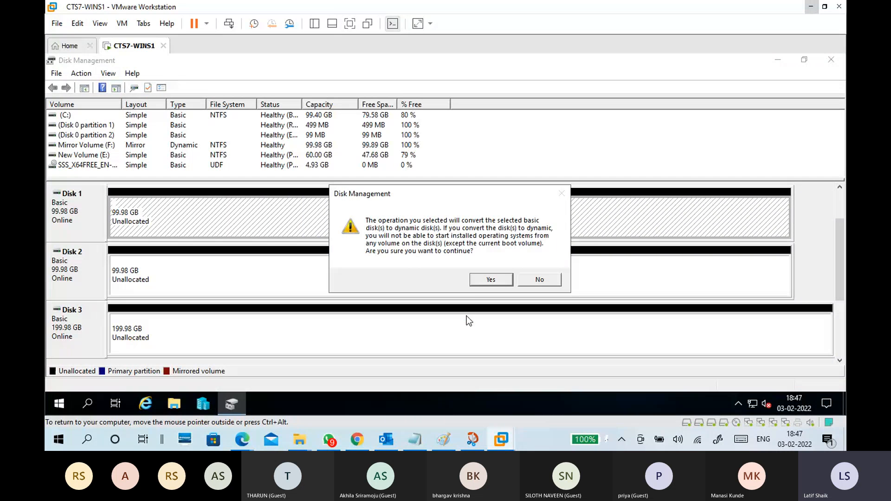
left_click(477, 280)
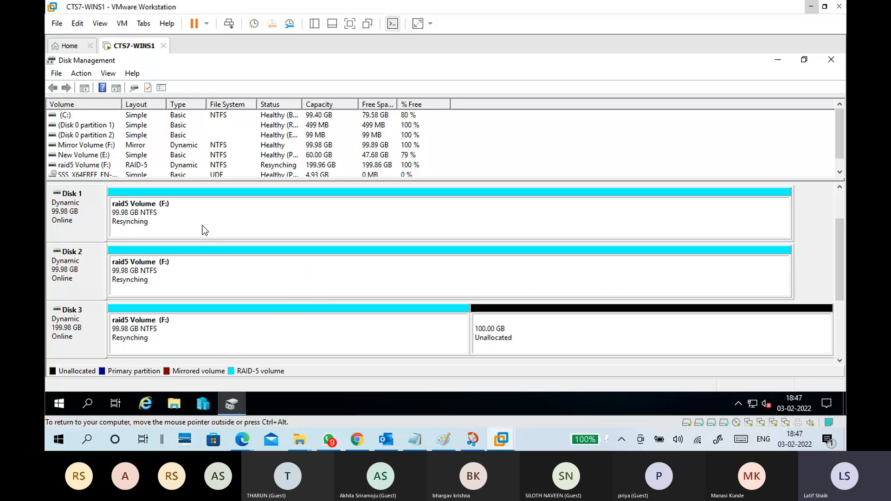
left_click(207, 254)
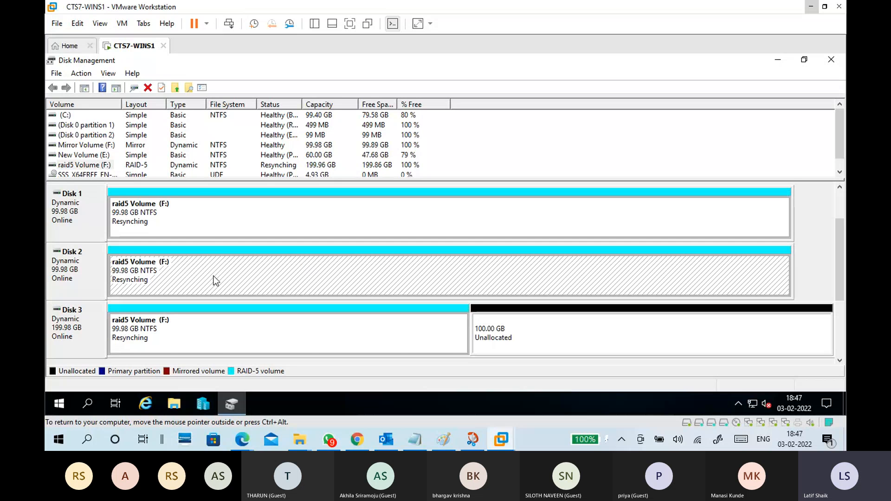
left_click(224, 333)
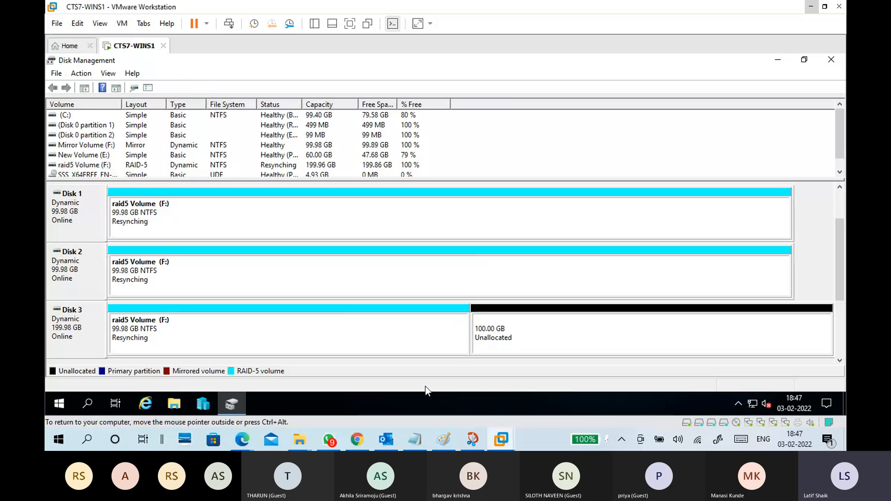
Switch to Paint, mark the 2T capacity of the RAID 5 diagram in red, undo the mark, and return to VMware Workstation.
left_click(443, 439)
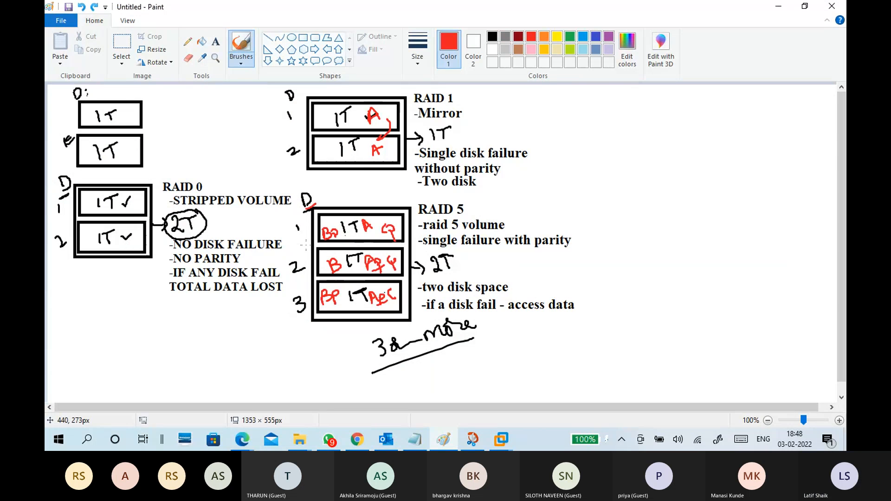
left_click_drag(440, 276, 455, 270)
key("ctrl+z")
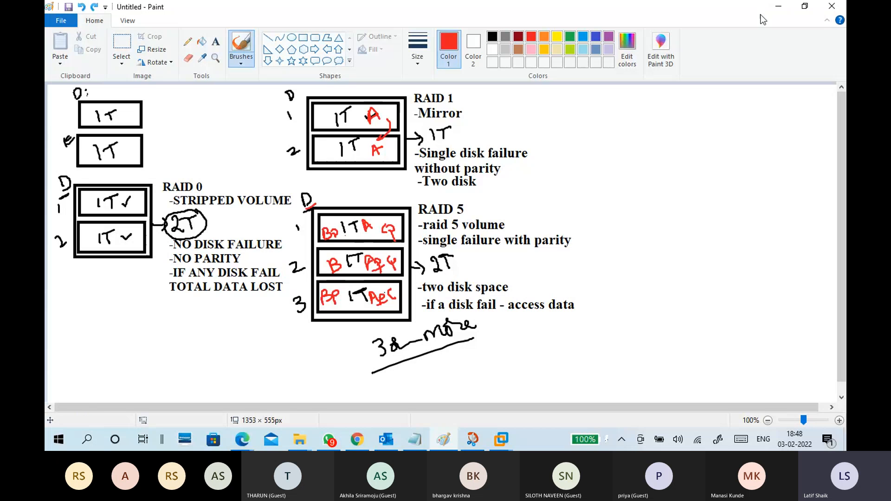
key("alt+Tab")
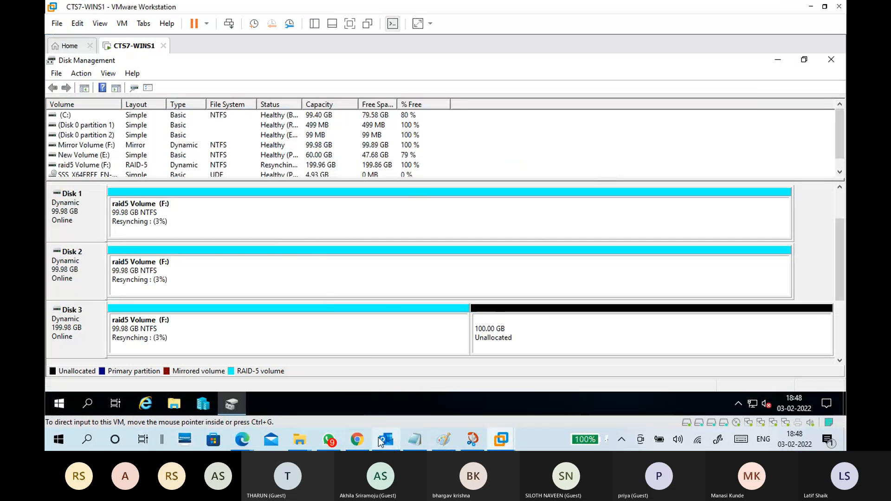
Switch to the 02-02 Storage.txt notes in Notepad and add the line "-Raid 5 volume" under the RAID 5 heading.
left_click(414, 443)
scroll(278, 185, "down", 3)
left_click(166, 169)
type("-")
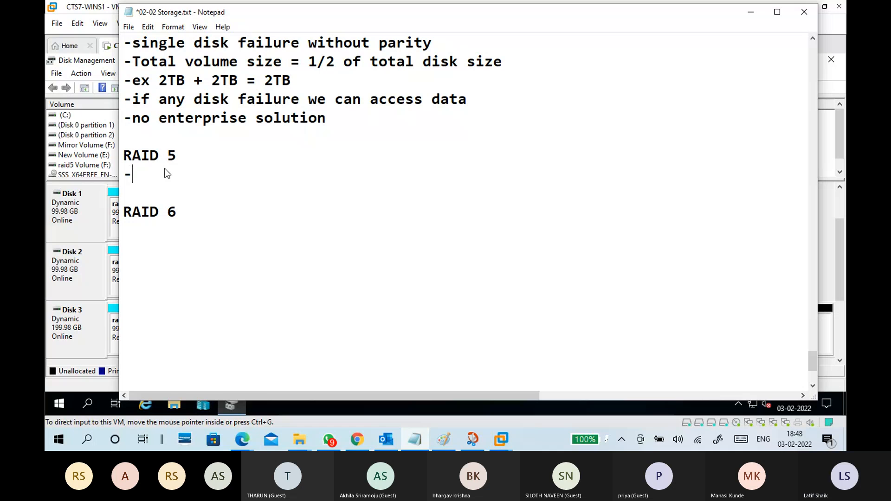
type("Raid 5 volume")
key("Return")
Add the line "-Three or more disk" to the RAID 5 notes.
type("-")
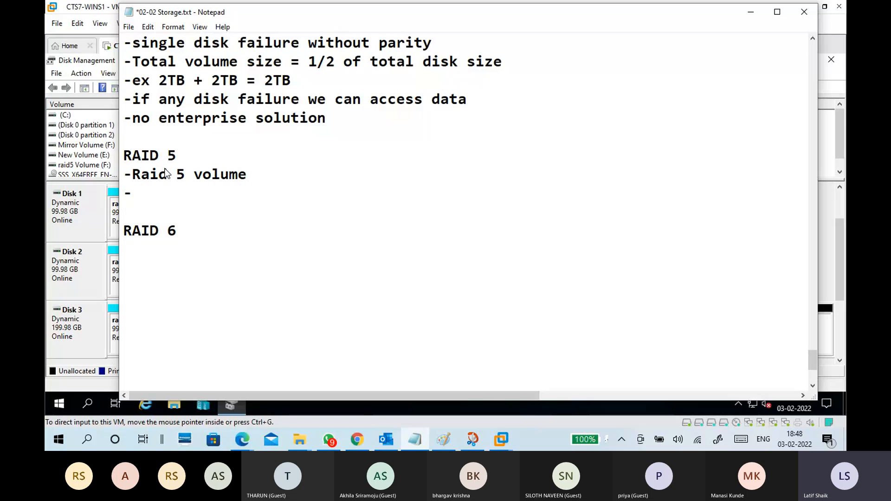
type("Three or more disk")
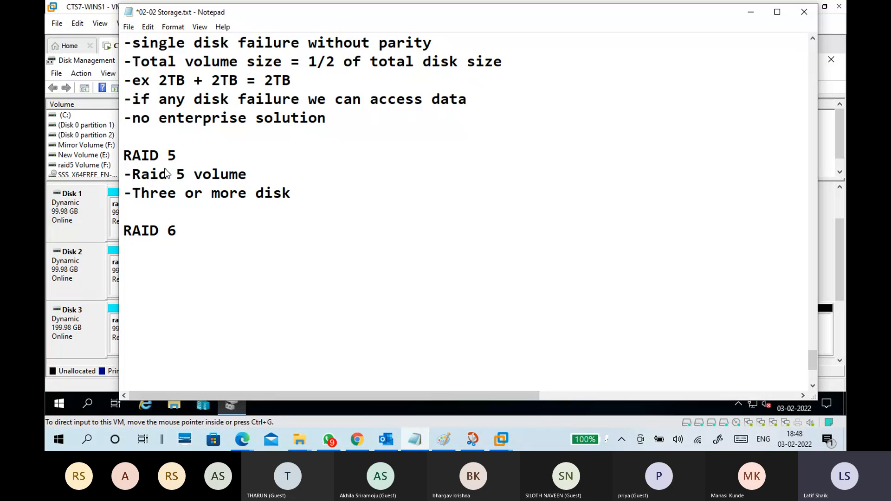
key("Return")
Add the line "-single disk failure with parity" to the RAID 5 notes.
type("-si")
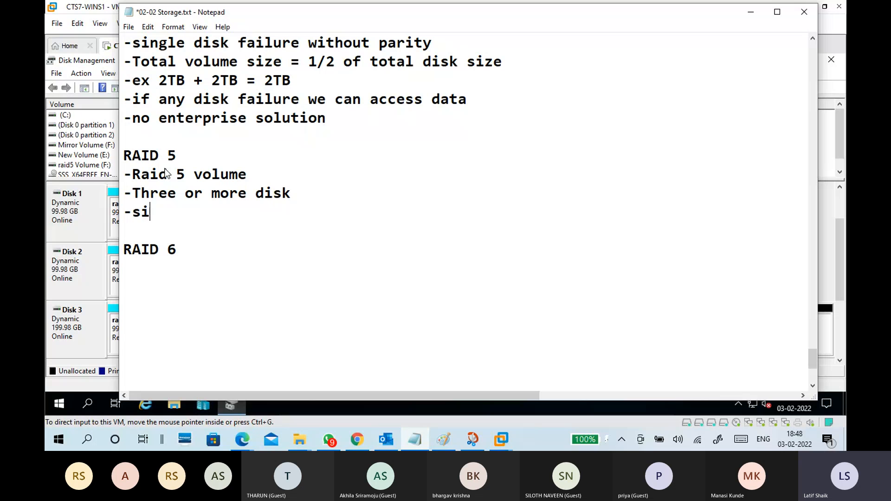
type("ngle disk ")
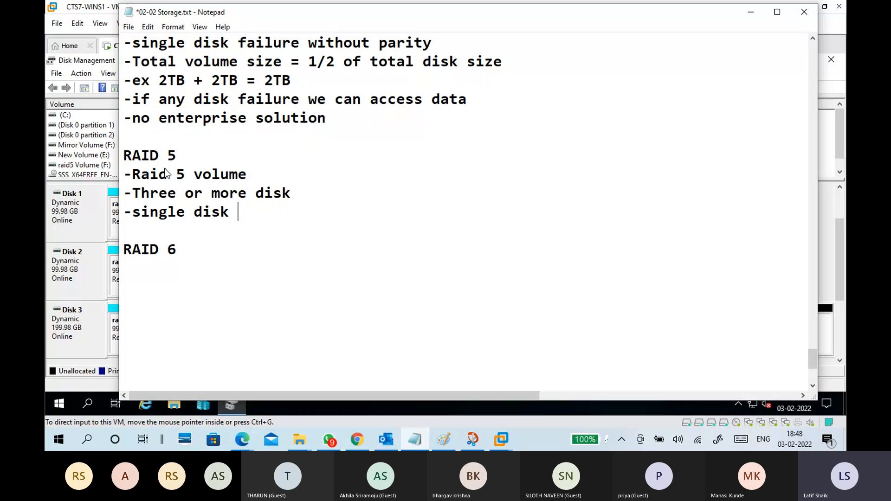
type("failure ")
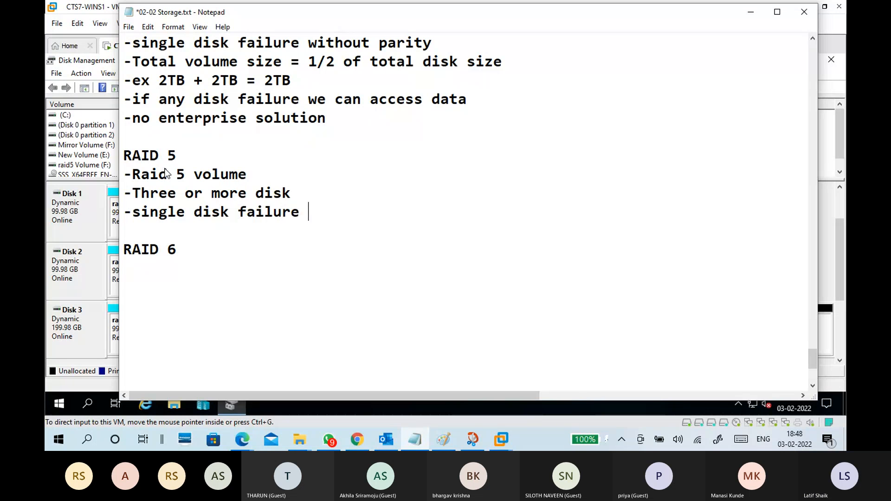
type("with")
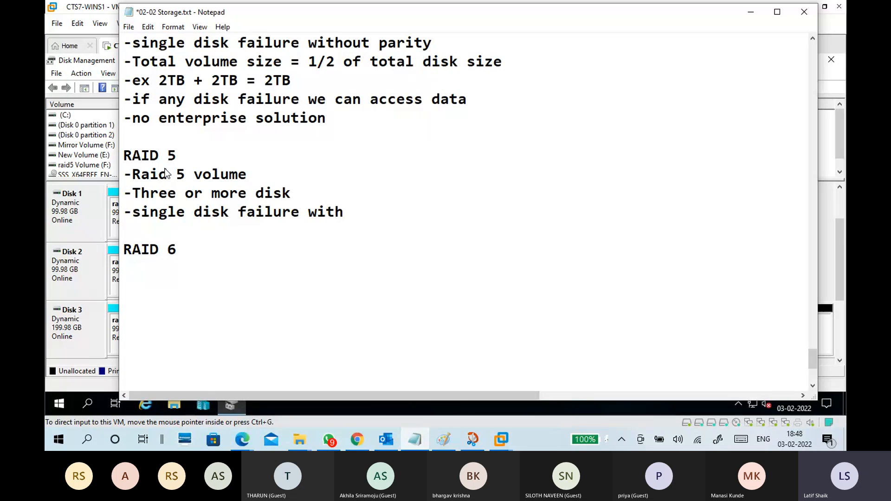
type(" part")
type("i")
key("BackSpace")
key("BackSpace")
type("ity")
key("Return")
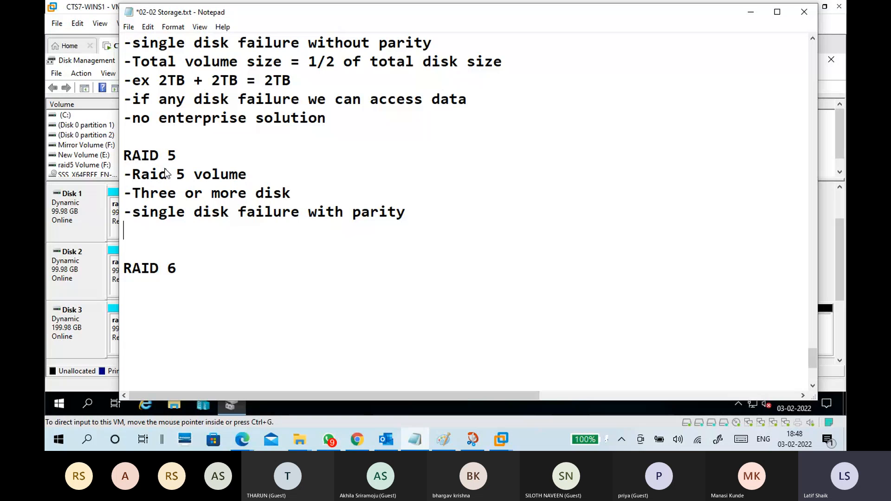
Add the line "-Total volume size = 2/3 of total disk size (3 disks)" to the RAID 5 notes.
type("-")
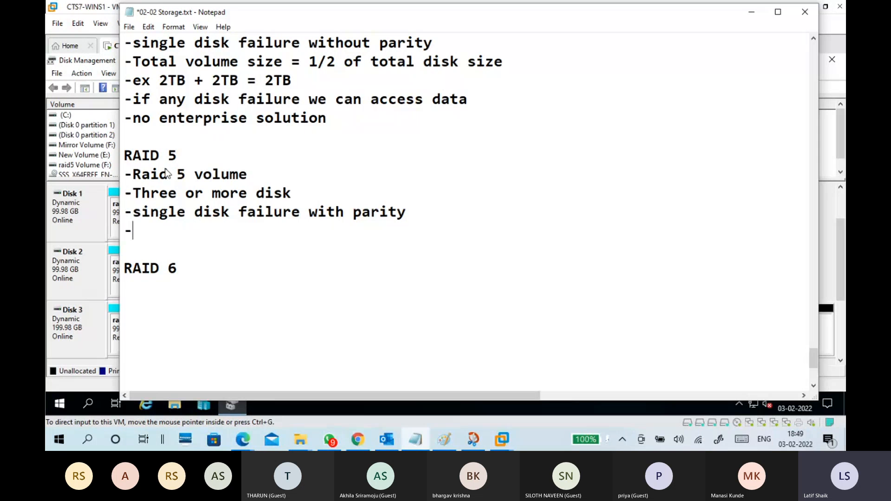
type("Total vole")
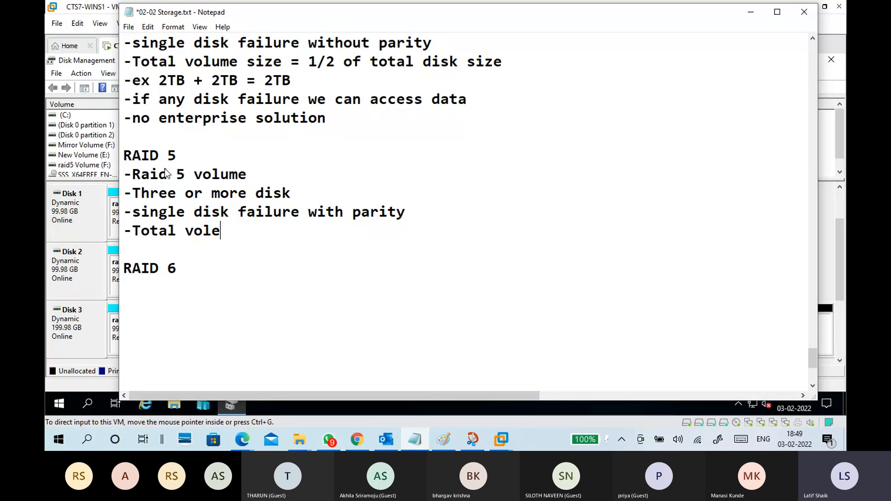
key("BackSpace")
type("ume size = ")
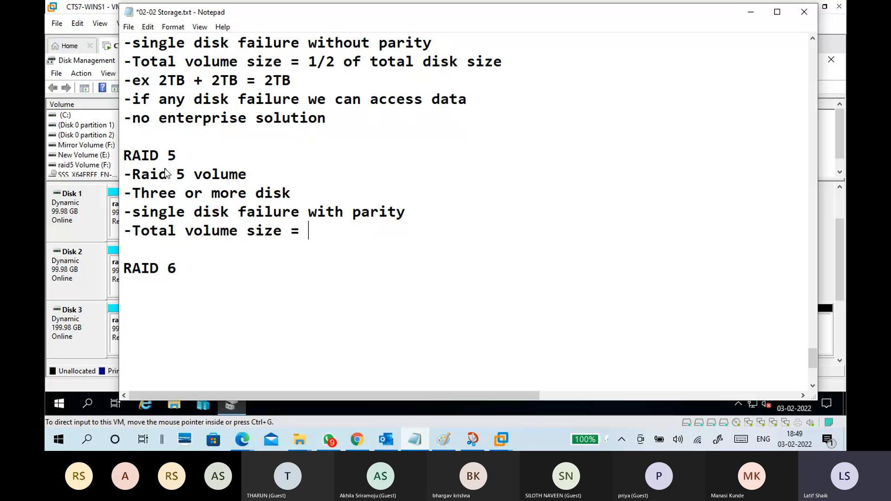
type("2/3 of to")
type("tal ")
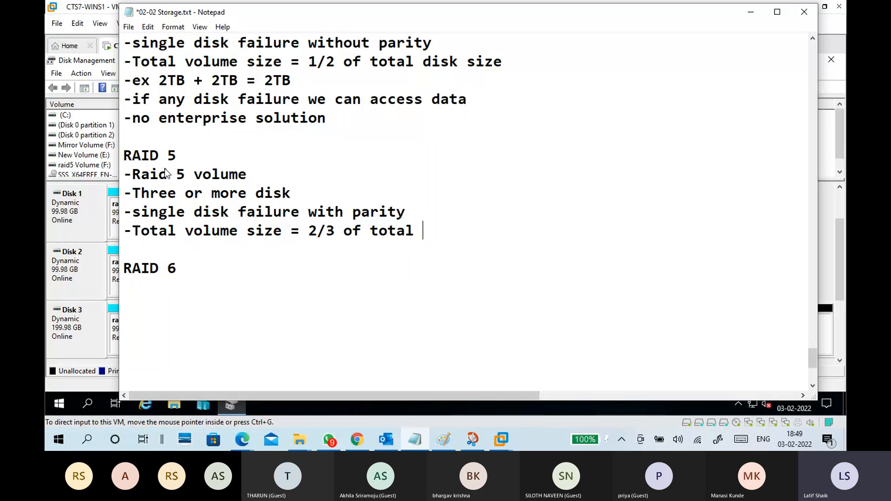
type("disk size (")
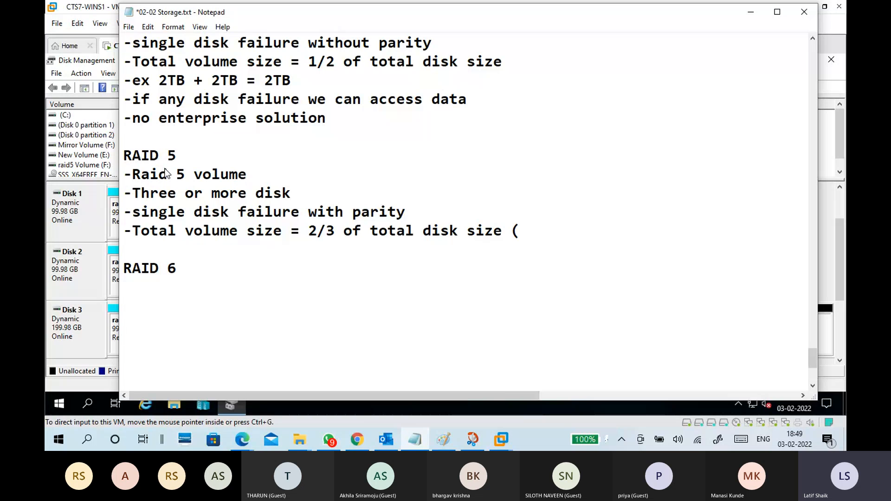
type("3 disks)")
Add the example line "-ex 2TB+2TB+2TB = 4TB" below the total volume size line of the RAID 5 notes.
key("Return")
type("-w")
key("BackSpace")
type("ex 2TB+")
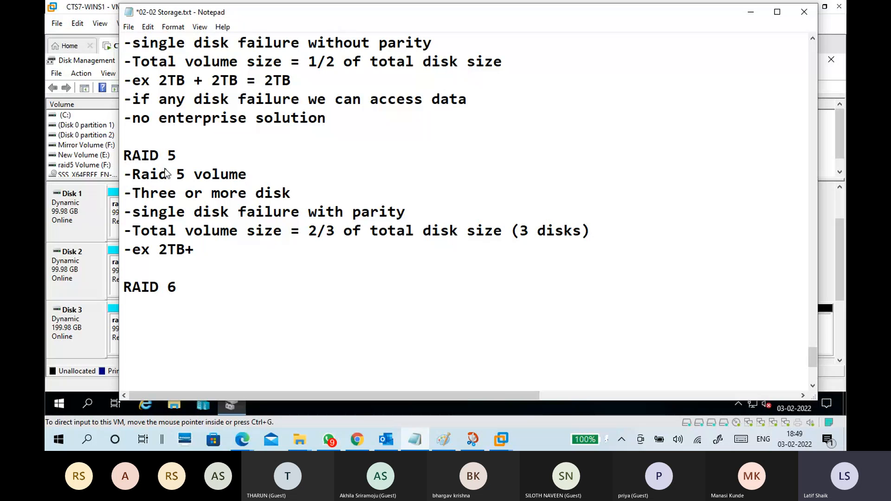
type("2TB+2TB =")
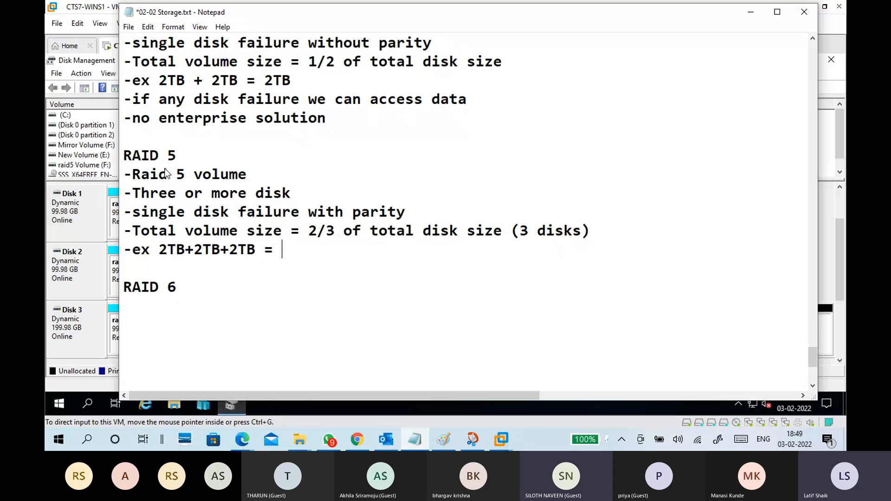
type("4TB")
Add the line "-if any disk failure we can access data" to the RAID 5 notes.
key("Return")
type("-if a")
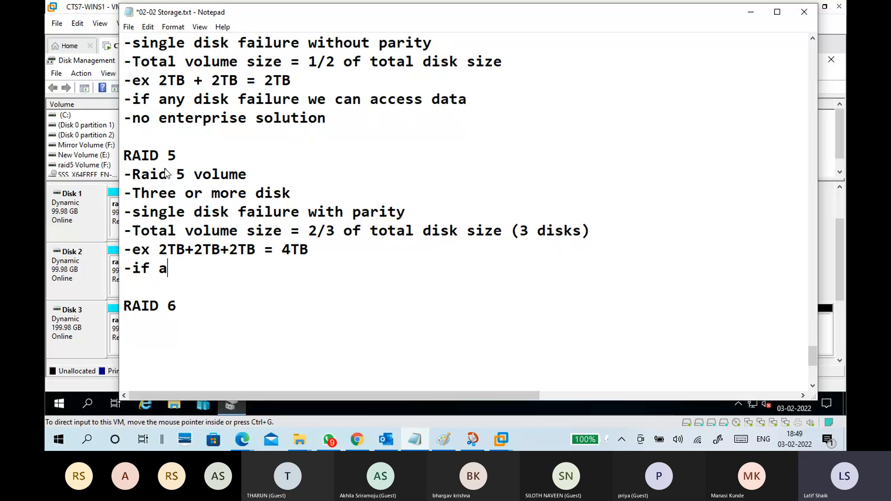
type("ny disk f")
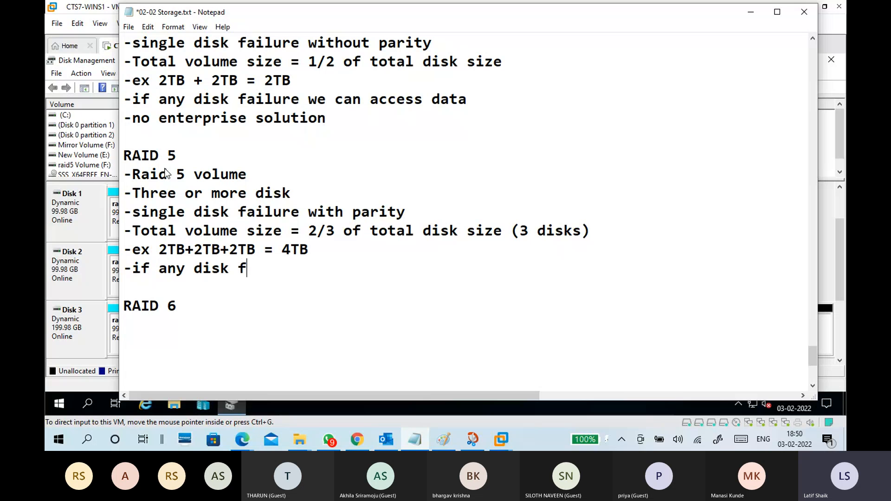
type("ailure we ")
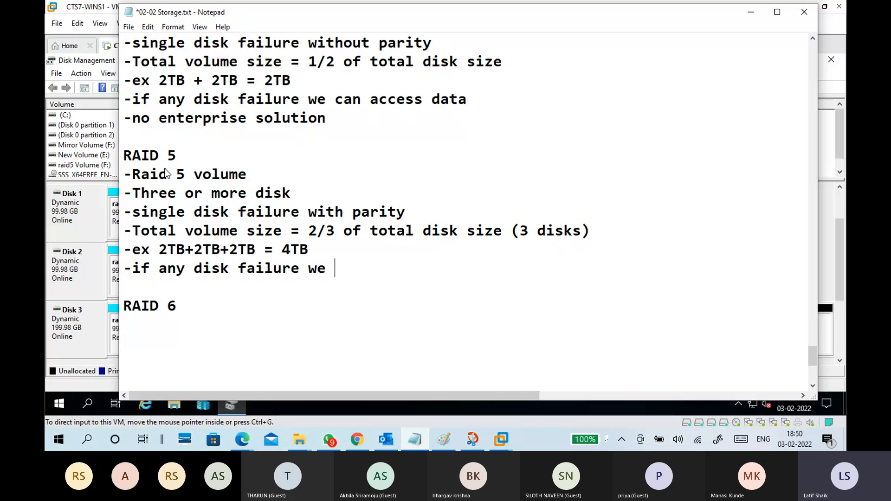
type("can access data")
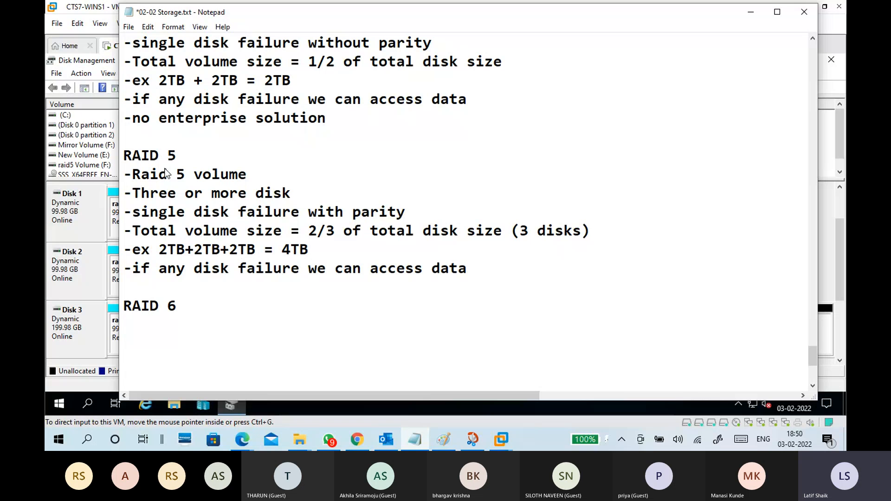
Add the line "-enterprise solution" to the RAID 5 notes and highlight it.
key("Return")
type("-ent")
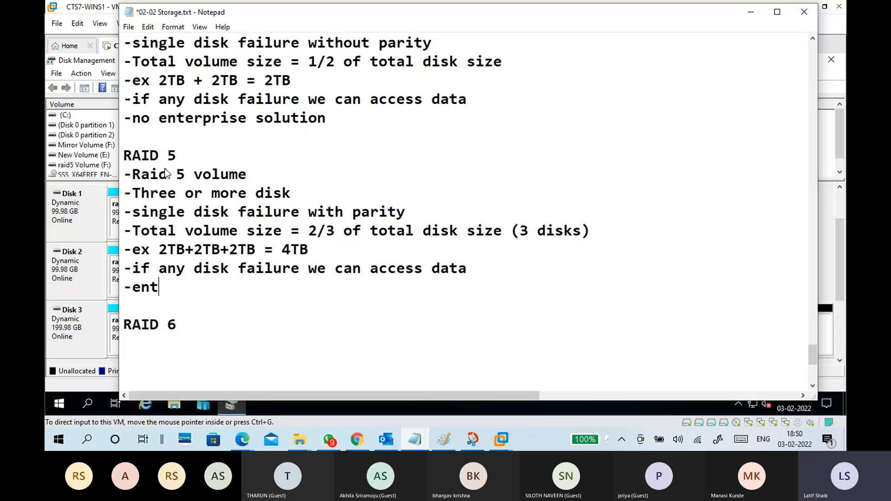
type("erprise sol")
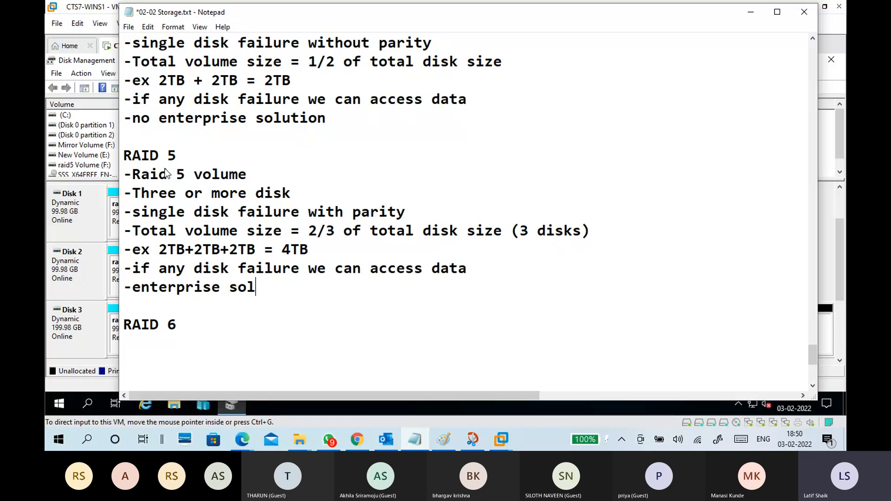
type("ution")
scroll(204, 162, "down", 2)
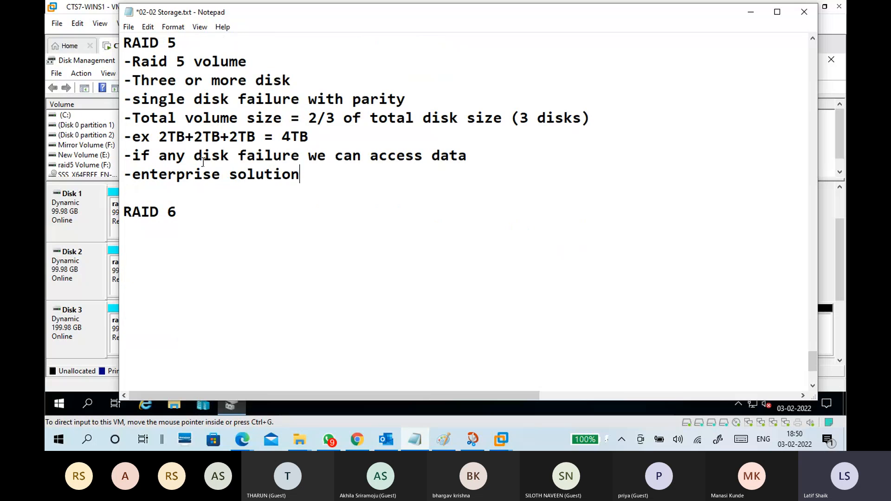
left_click_drag(305, 179, 125, 178)
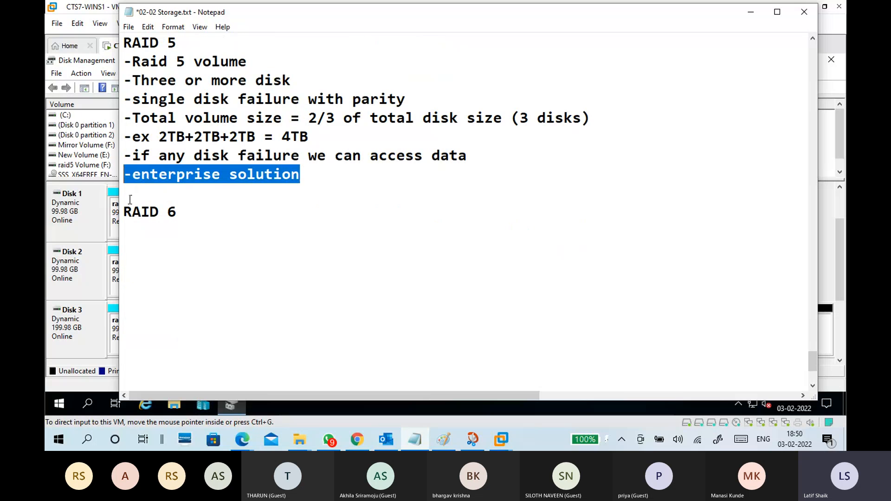
Insert three blank lines between the RAID 5 notes and the RAID 6 heading, returning to the first blank line.
left_click(177, 200)
key("Return")
key("Return")
key("Return")
key("Up")
key("Up")
key("Up")
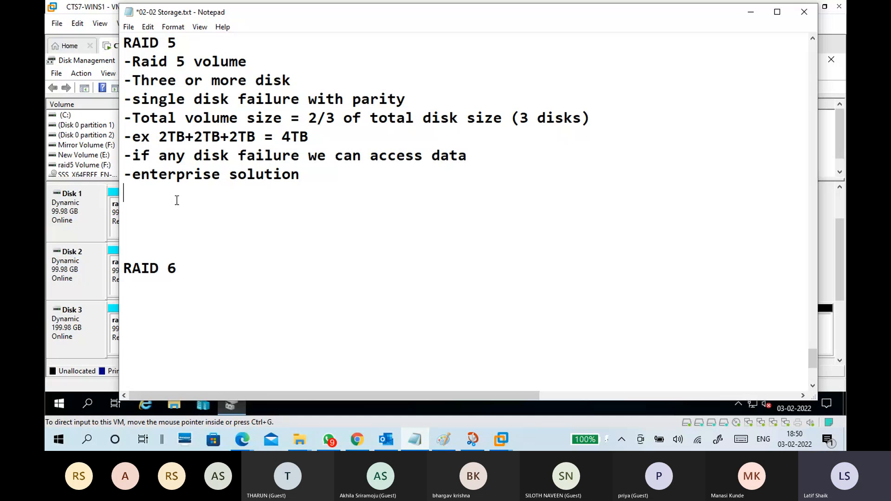
key("Return")
type("mtbf")
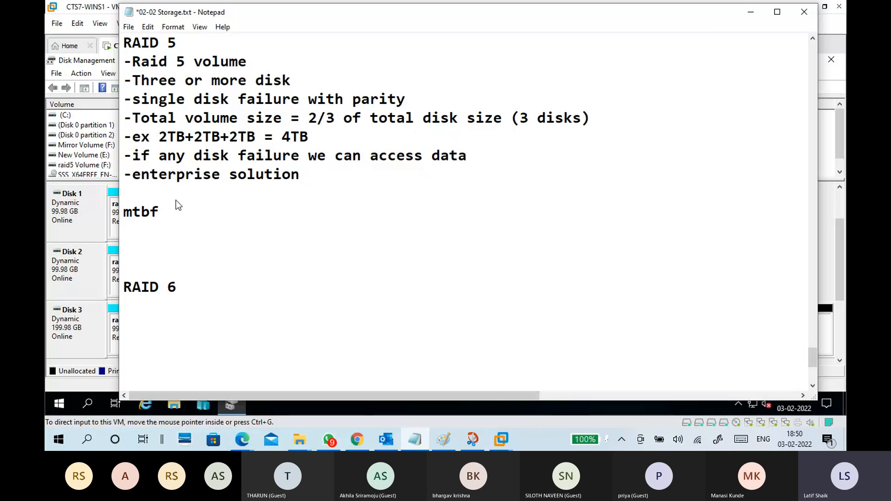
key("BackSpace")
key("BackSpace")
key("BackSpace")
key("BackSpace")
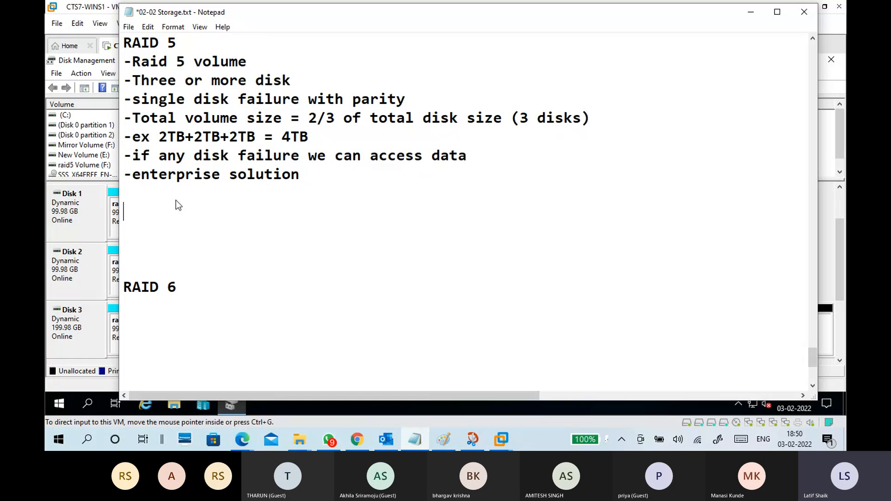
type("mt")
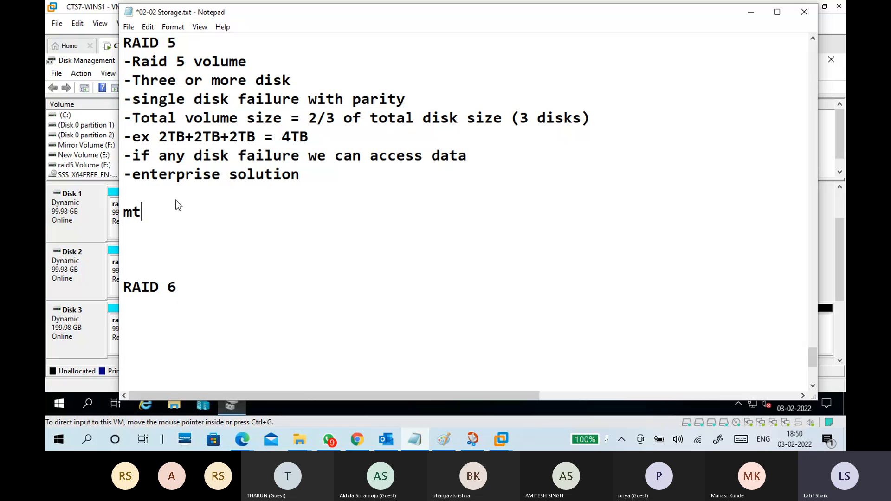
key("BackSpace")
key("BackSpace")
key("BackSpace")
type("m")
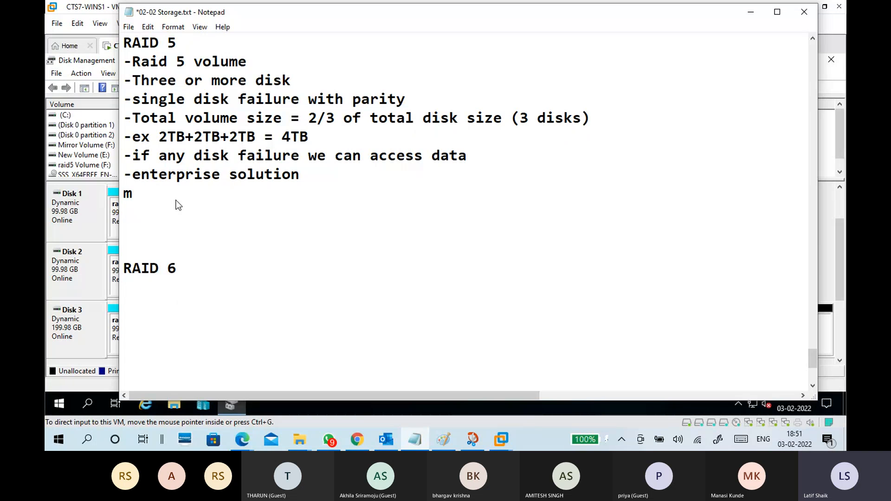
key("BackSpace")
Add the heading "MTBF" in capitals two lines below the end of the RAID 5 notes.
key("Return")
key("Return")
type("MTBF")
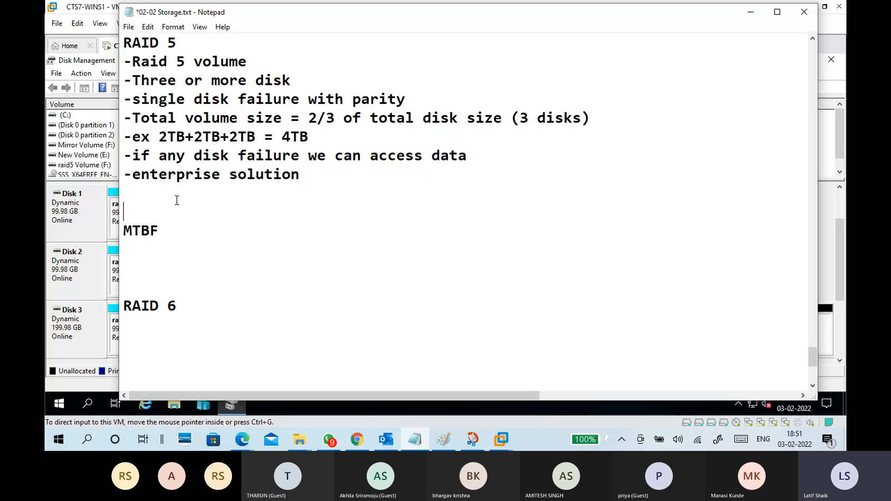
Review the RAID 5 notes, highlighting the parity, total volume size, example, "(3 disks)" and data access text.
left_click(176, 200)
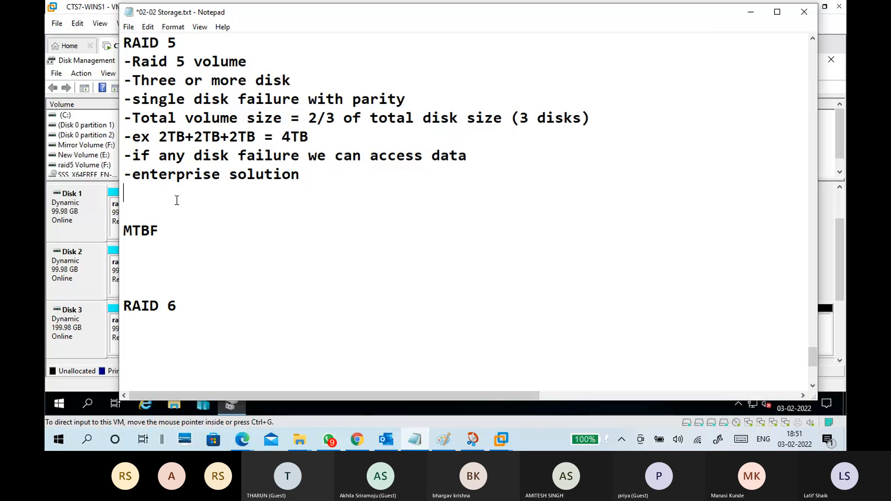
scroll(193, 203, "up", 2)
scroll(190, 188, "down", 1)
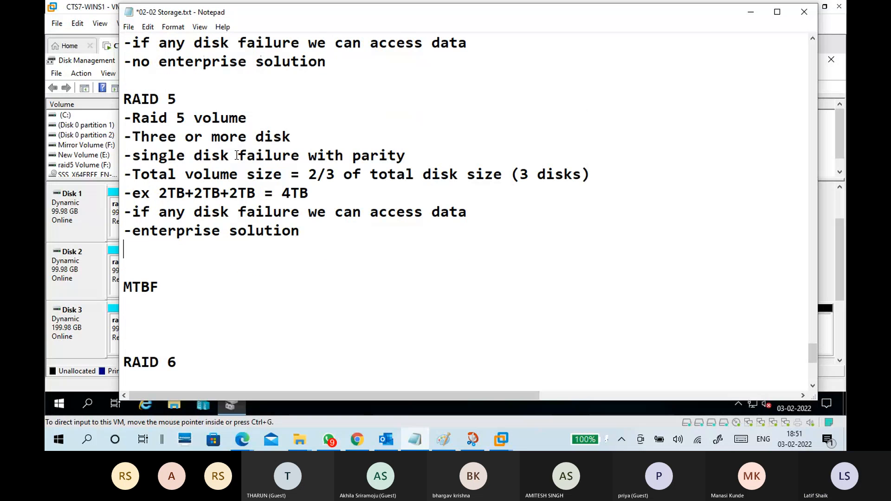
left_click_drag(297, 136, 415, 155)
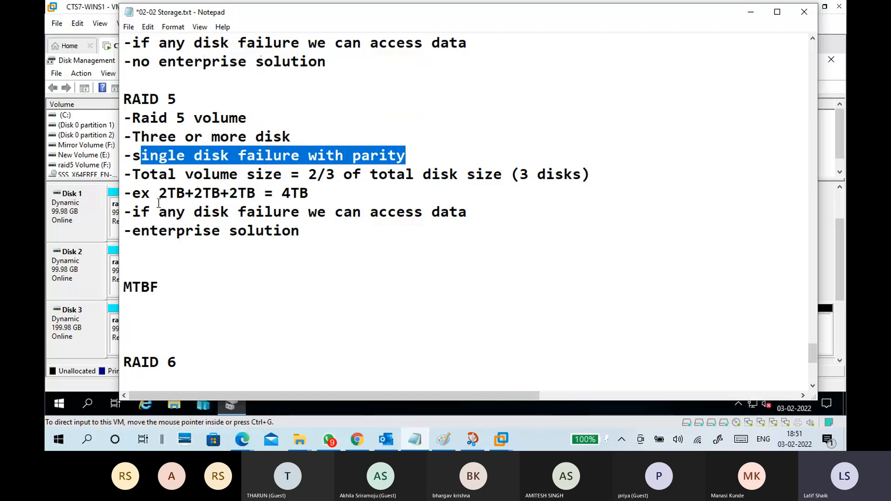
left_click_drag(132, 174, 314, 193)
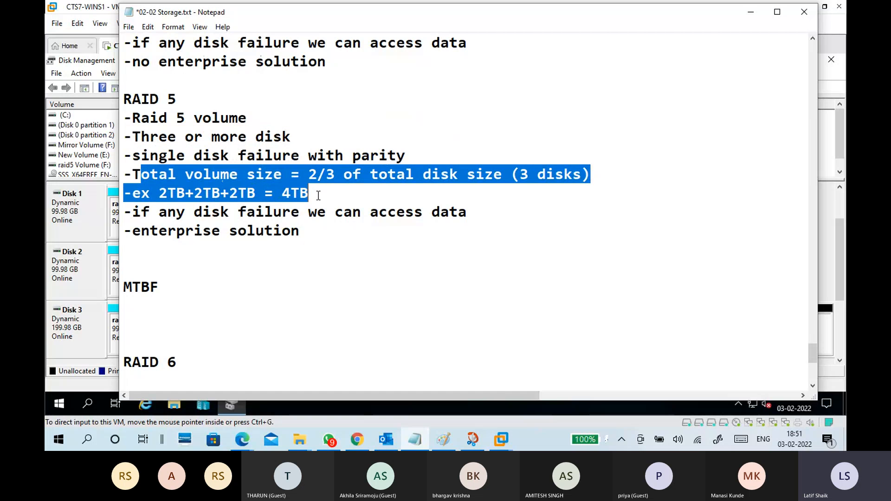
left_click(330, 197)
left_click_drag(601, 174, 503, 175)
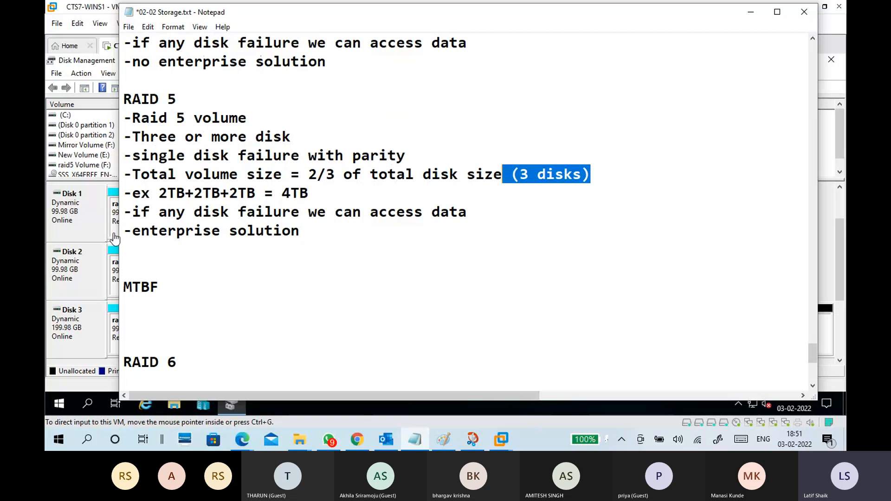
left_click_drag(129, 214, 471, 215)
Add the line "-when ever a data write on a disk" between the RAID 5 notes and the MTBF heading, with a blank line above.
left_click(324, 249)
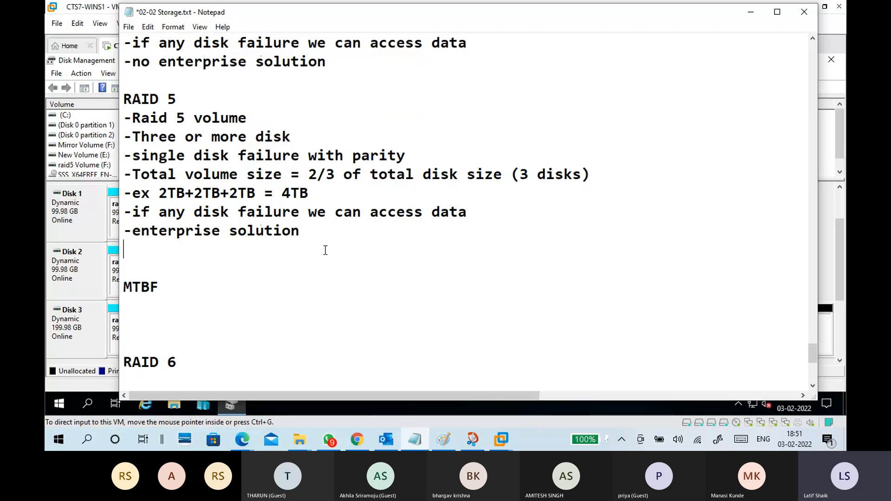
key("Return")
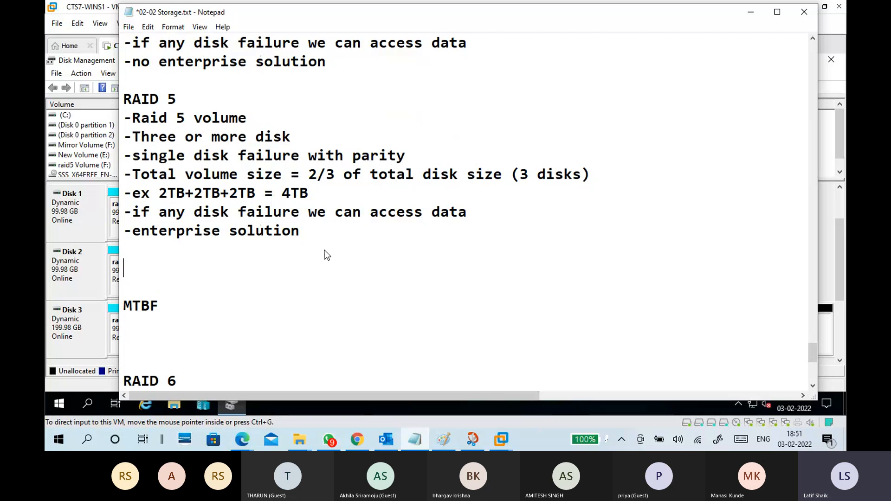
type("-")
type("WHEN")
key("BackSpace")
key("BackSpace")
key("BackSpace")
key("BackSpace")
key("BackSpace")
type("when ever a d")
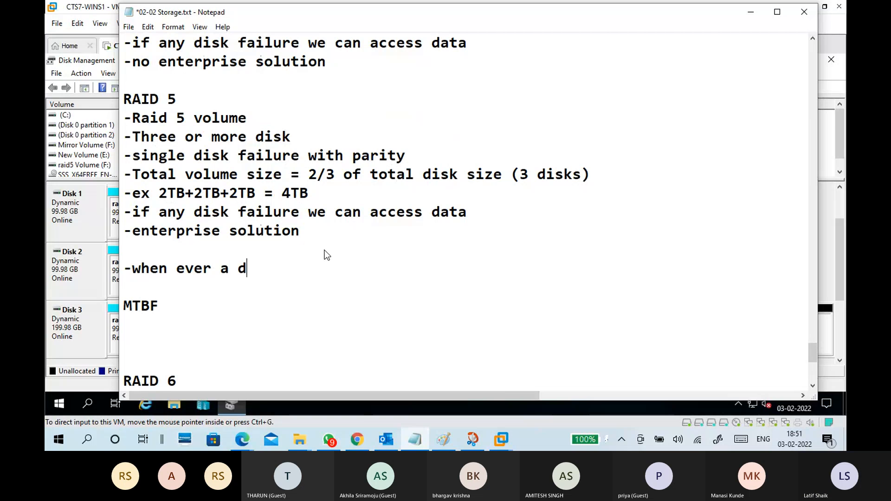
type("ata")
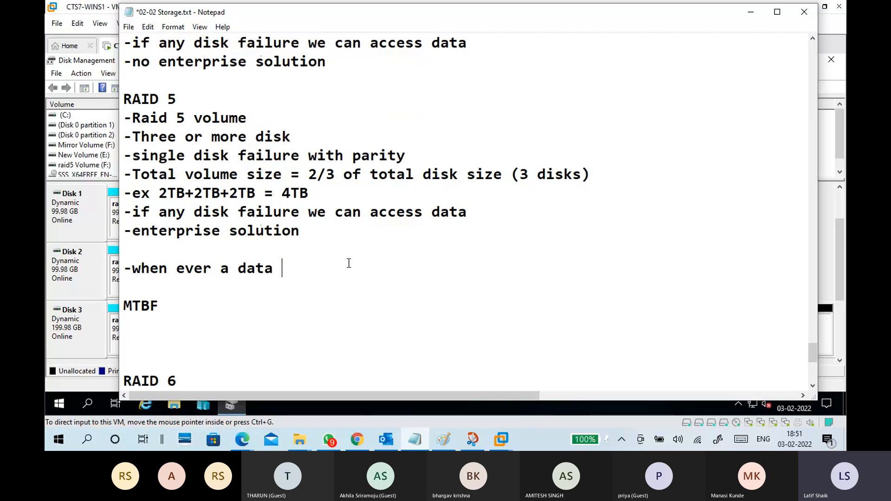
type("write on a disk ")
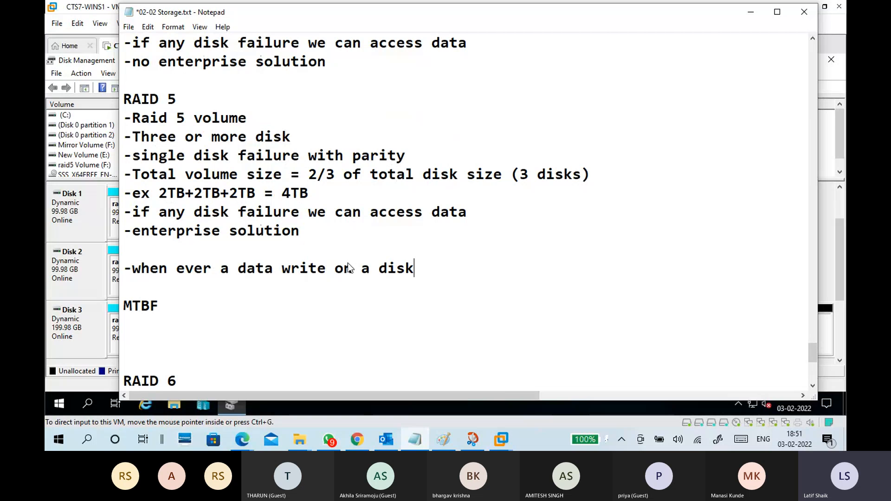
type("- same time")
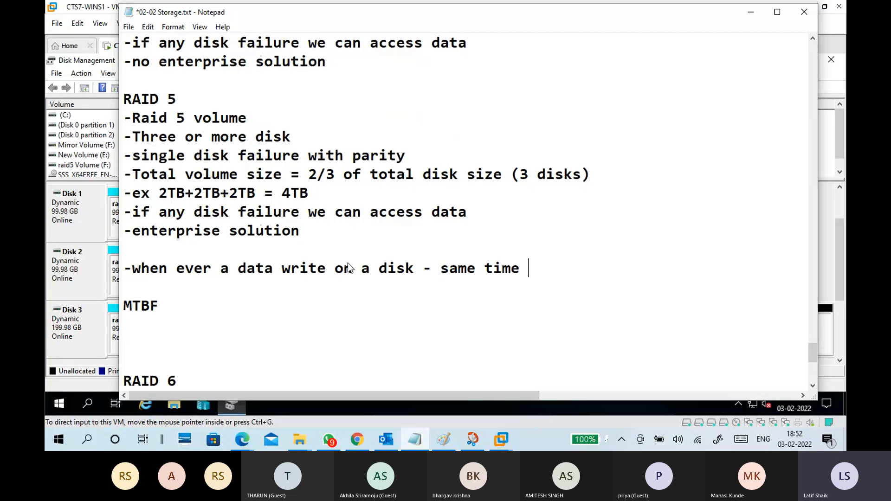
type(" data")
type(" pa")
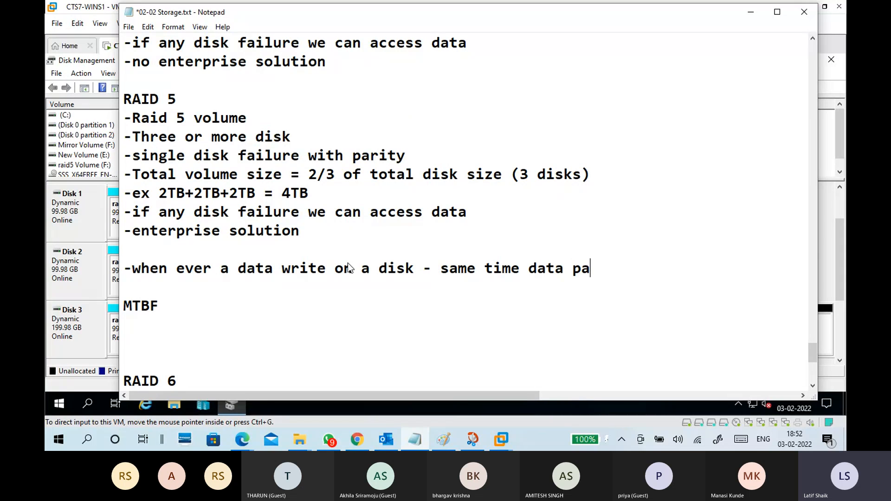
type("rity bit write o")
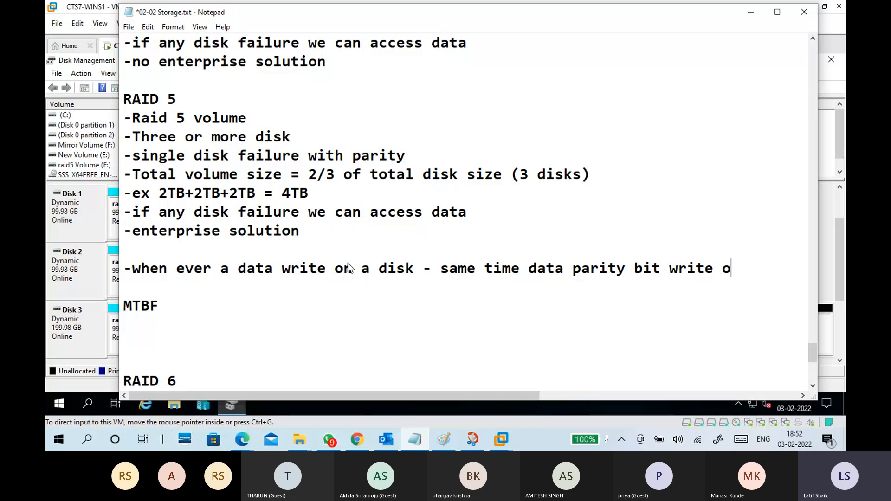
type("n ither")
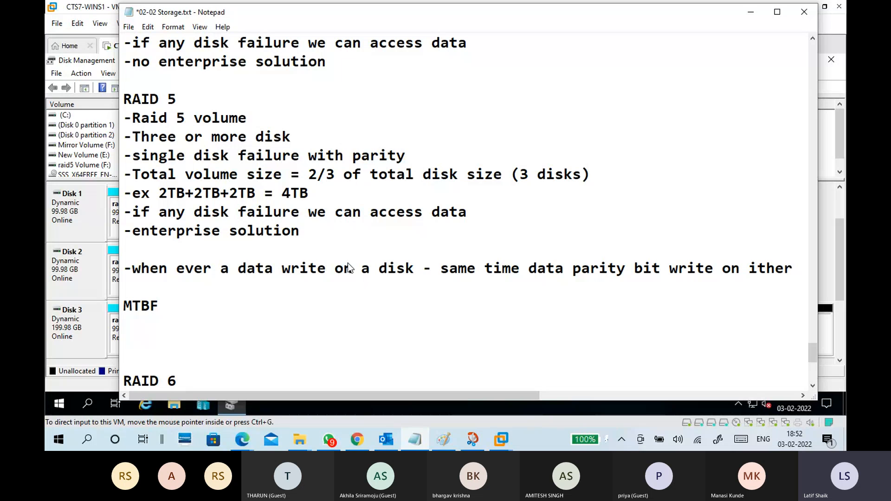
Complete the data write line below the RAID 5 notes with "- same time data parity bit write on other disk".
key("BackSpace")
key("BackSpace")
key("BackSpace")
key("BackSpace")
key("BackSpace")
type("other disk")
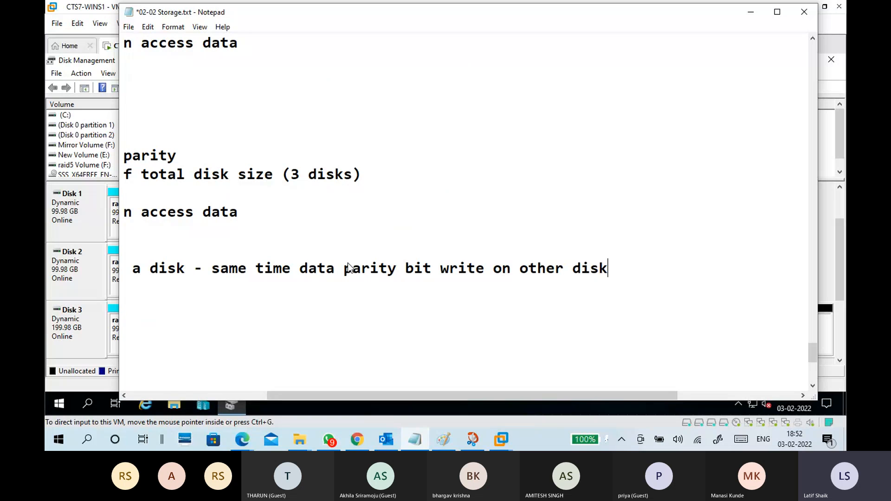
Start a new line below the parity bit line with "-when ever a disk failed ,".
key("Return")
type("-")
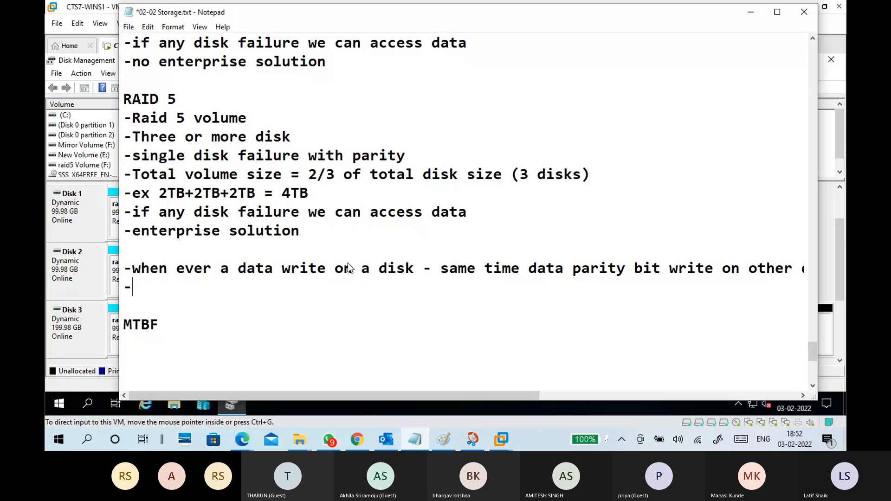
type("when ev")
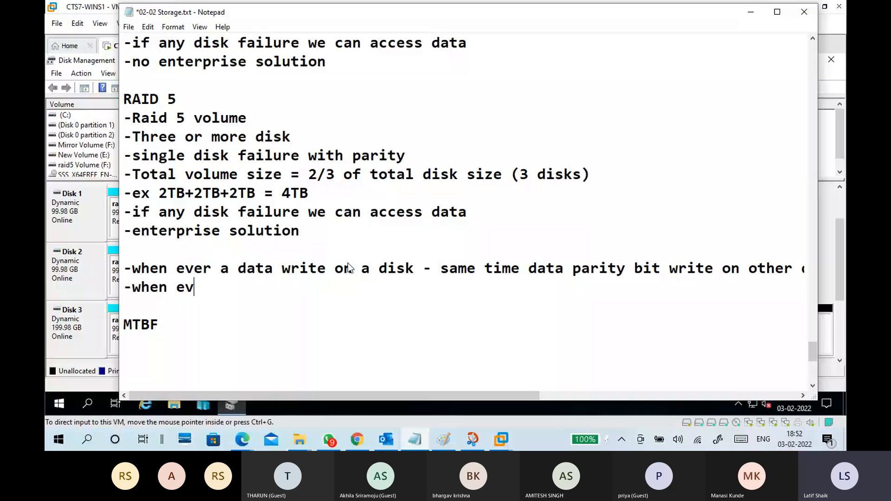
type("er di")
key("BackSpace")
key("BackSpace")
type("a disk ")
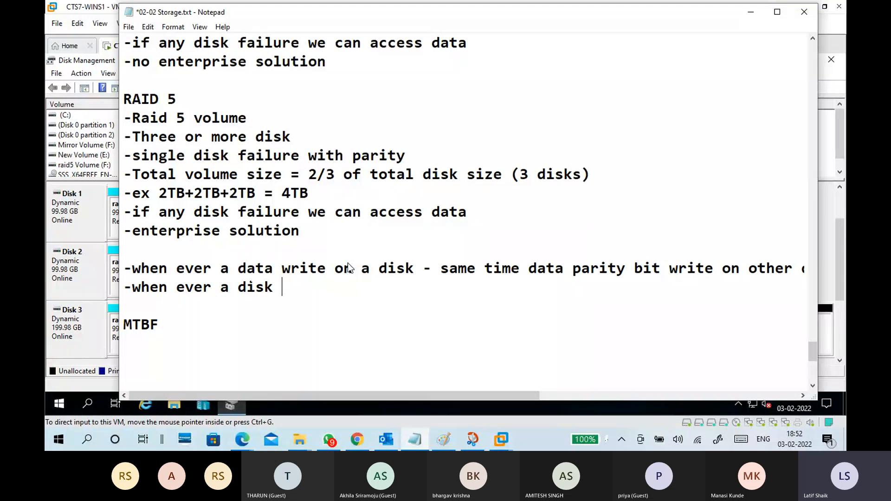
type("failed")
key("BackSpace")
type(",")
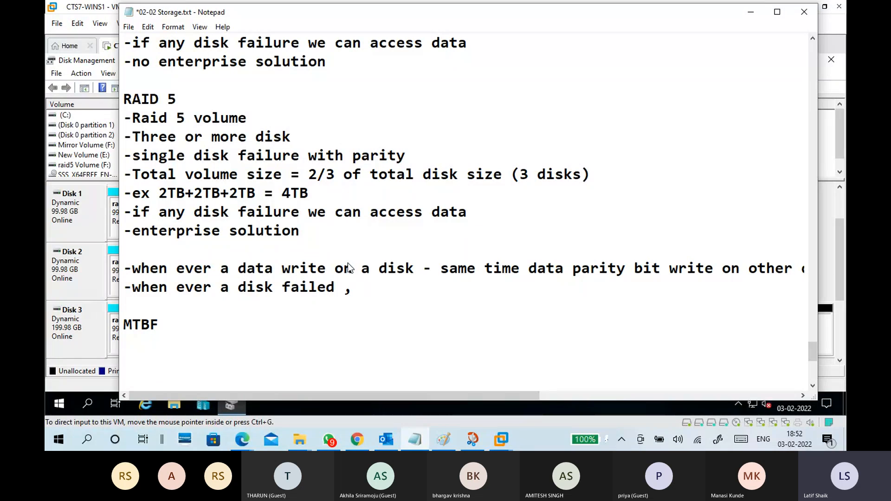
Continue the disk failure line with "replace the disk with new disk , data will regenerate into new disk".
type("repl")
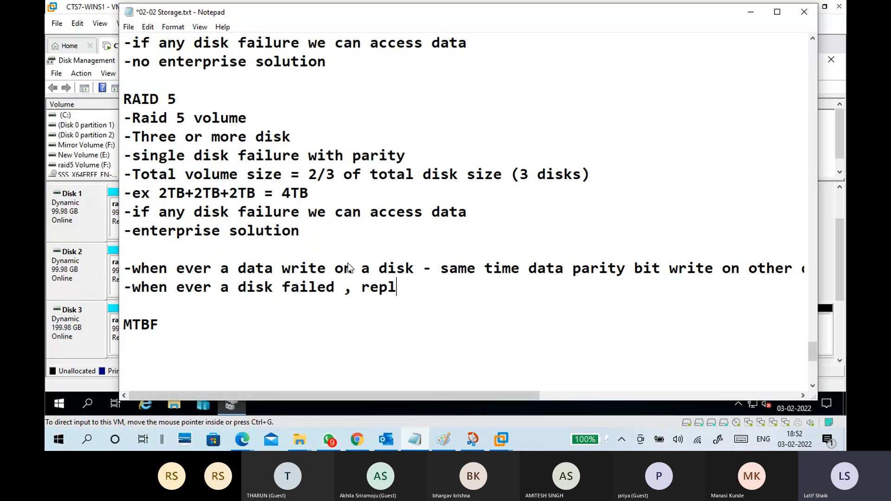
type("ace the disk w")
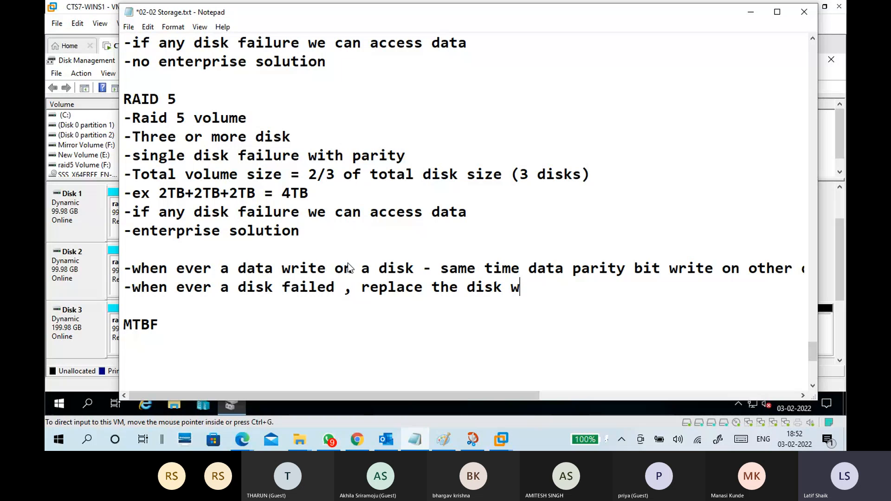
type("ith new disk ,")
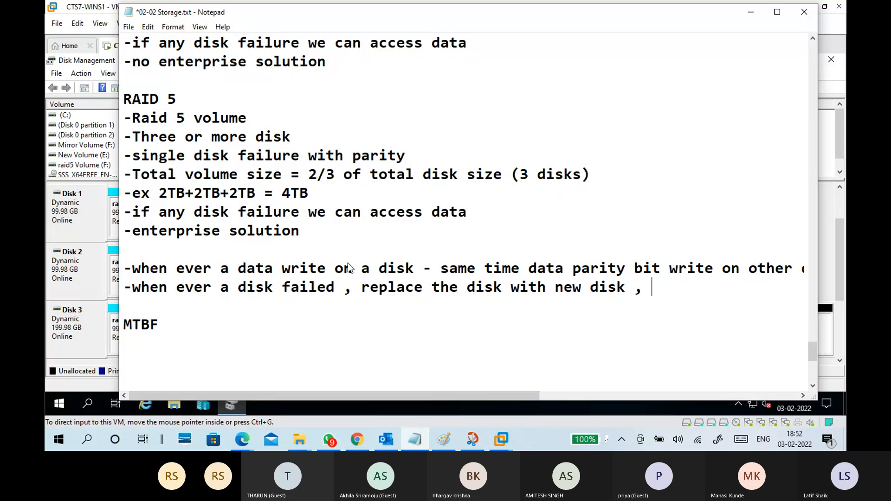
type("data wil")
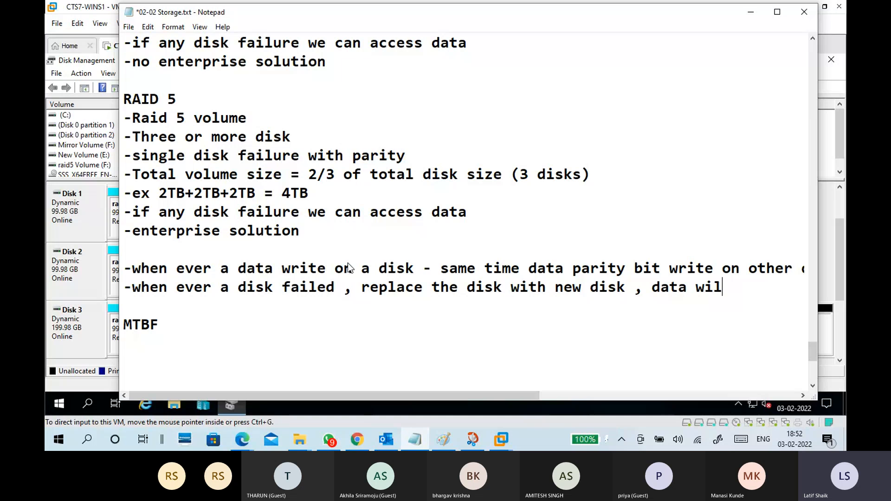
type("l regene")
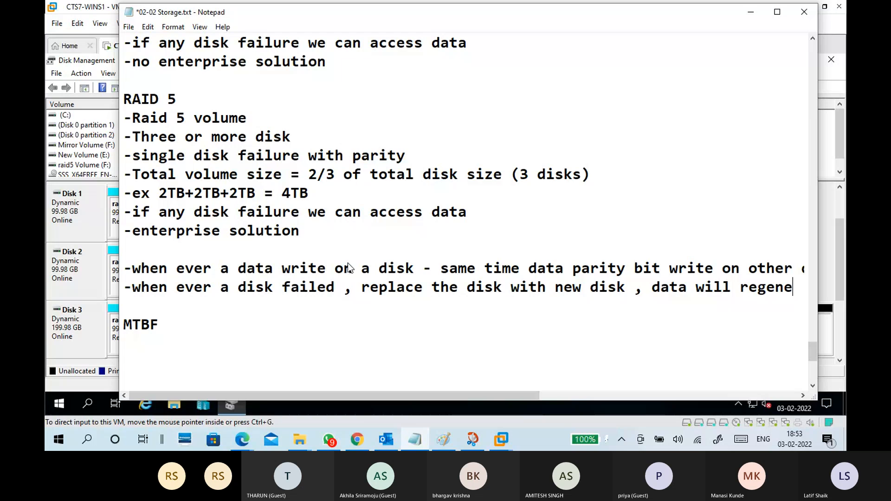
type("rate in")
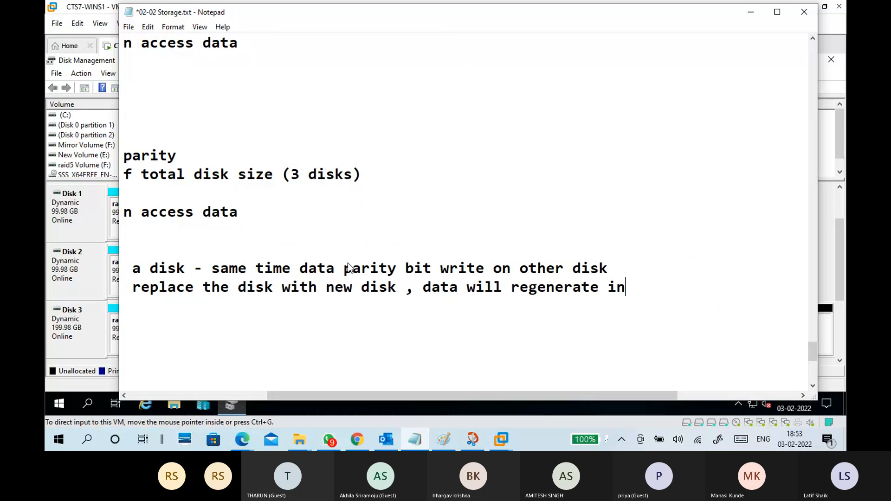
type("to new")
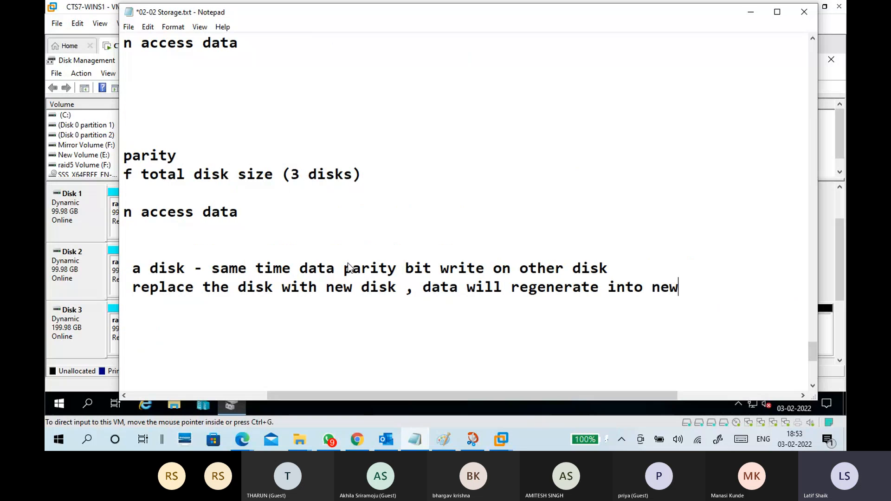
type(" disk usinf")
End the disk failure line with "using parity bits" plus a blank line, and break it before "regenerate".
key("BackSpace")
key("BackSpace")
type("g pa")
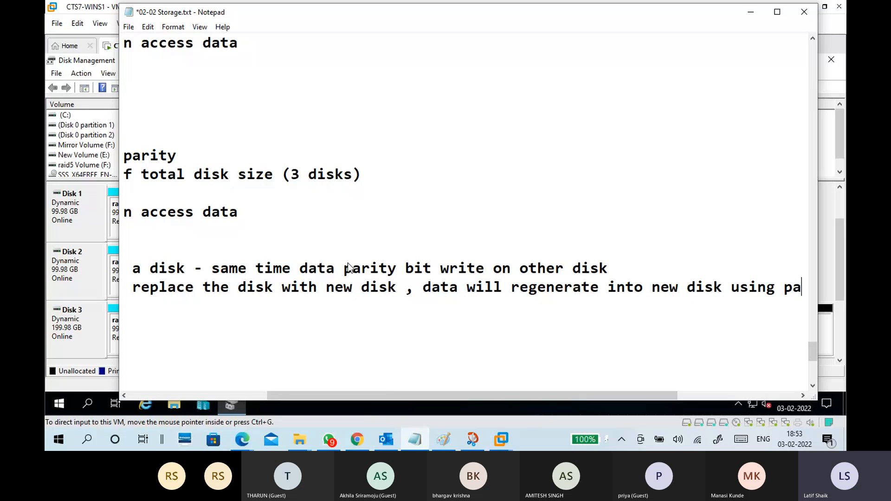
type("rity bits")
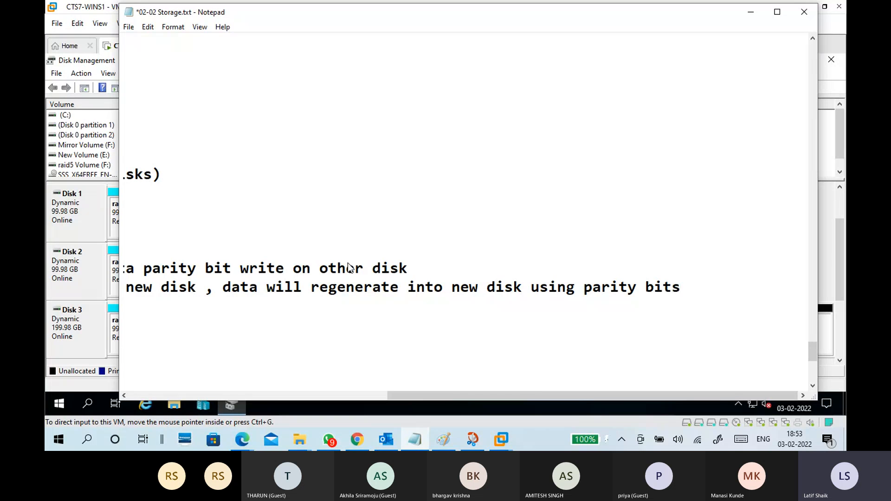
key("Return")
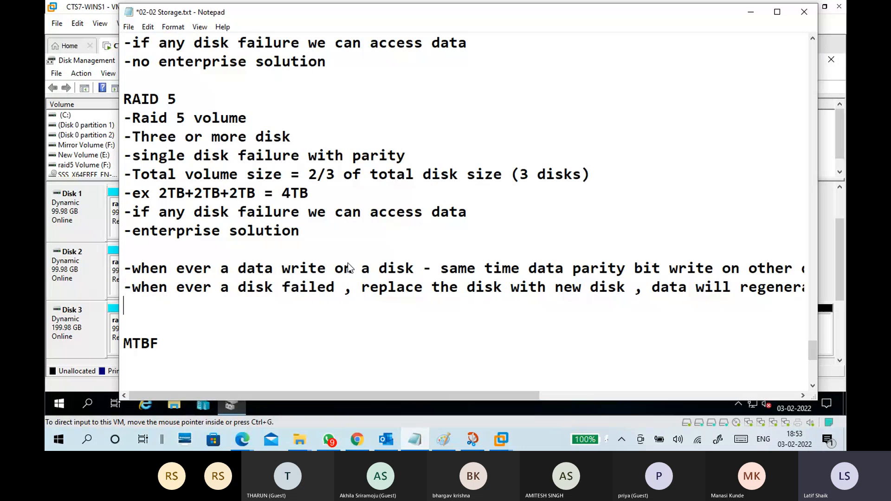
left_click(740, 288)
key("Return")
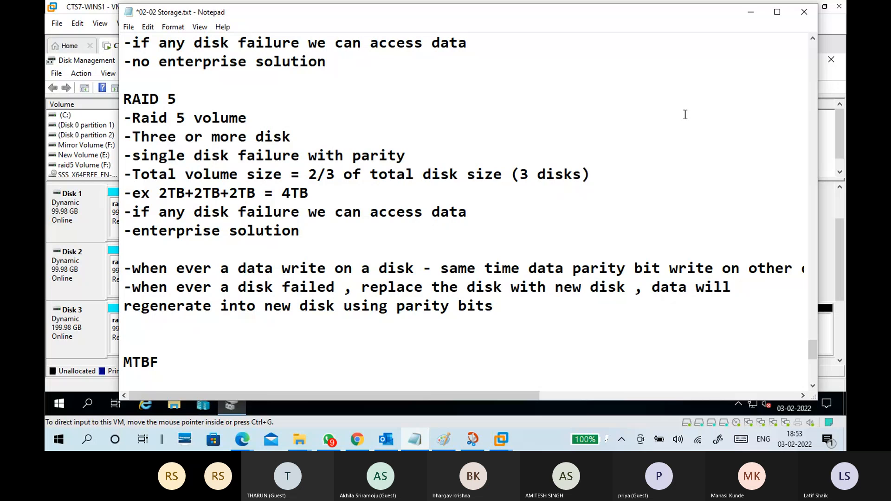
Switch to the CTS7-WINS1 virtual machine and examine the raid5 volume across Disks 1 to 3 in Disk Management and in File Explorer.
left_click(751, 12)
left_click(286, 225)
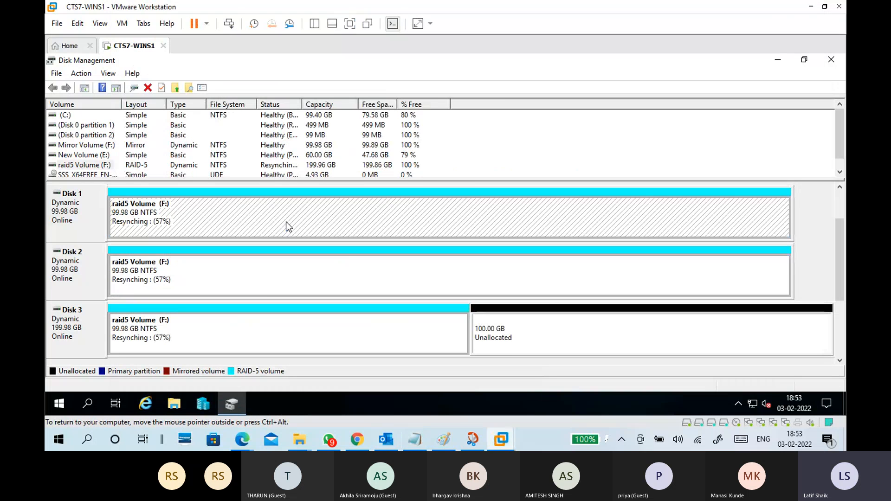
left_click(272, 333)
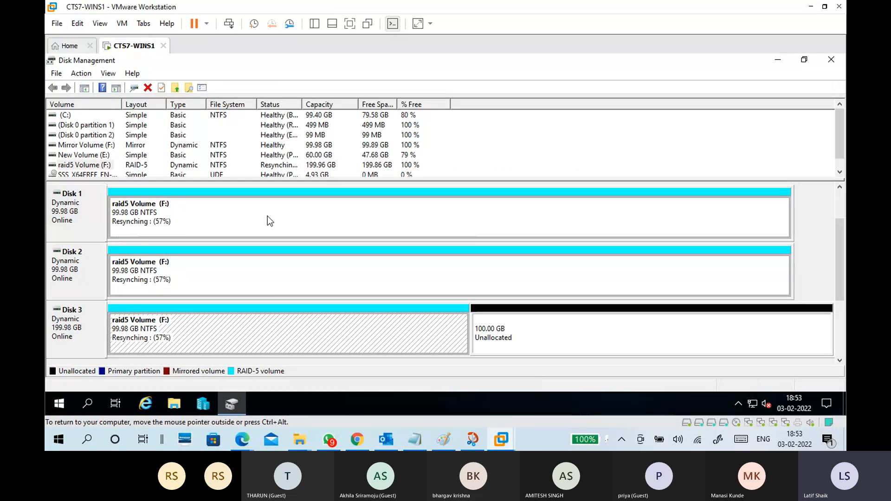
left_click(282, 279)
left_click(511, 330)
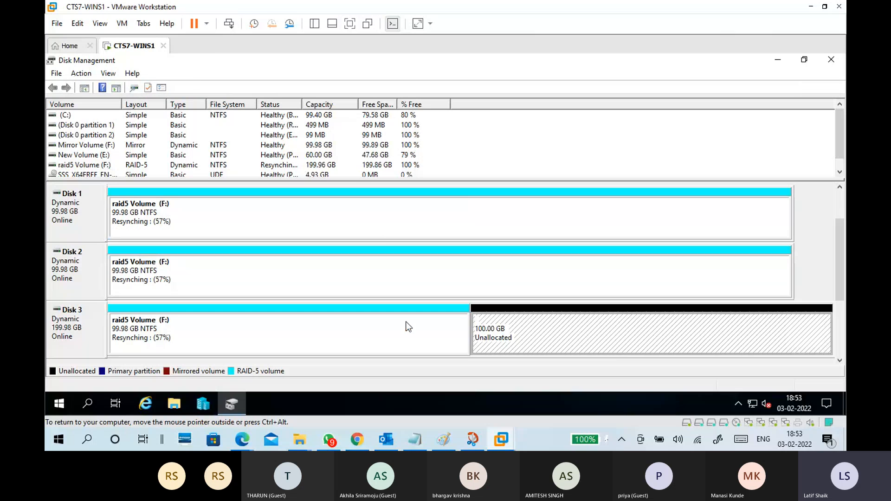
left_click(388, 211)
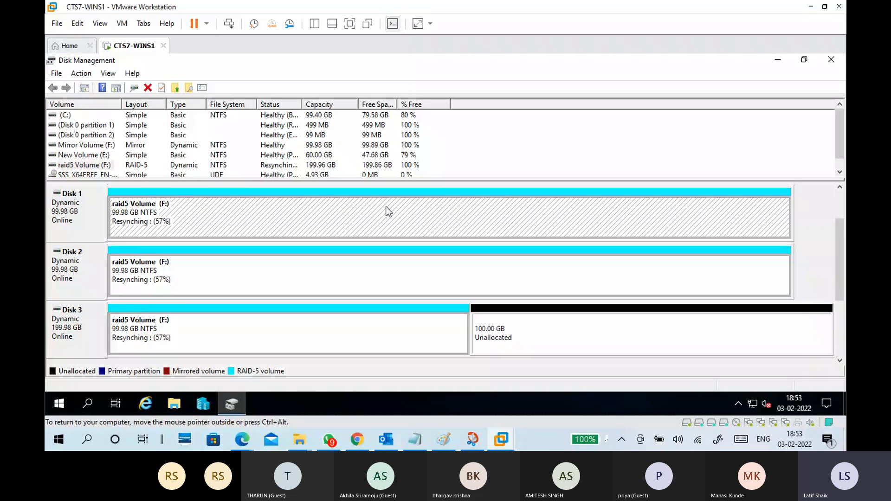
left_click(80, 216)
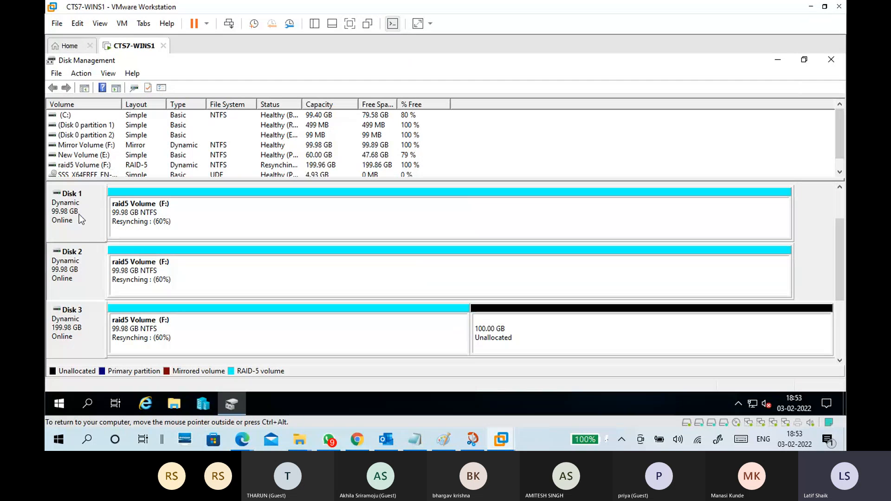
left_click(79, 213)
left_click(93, 328)
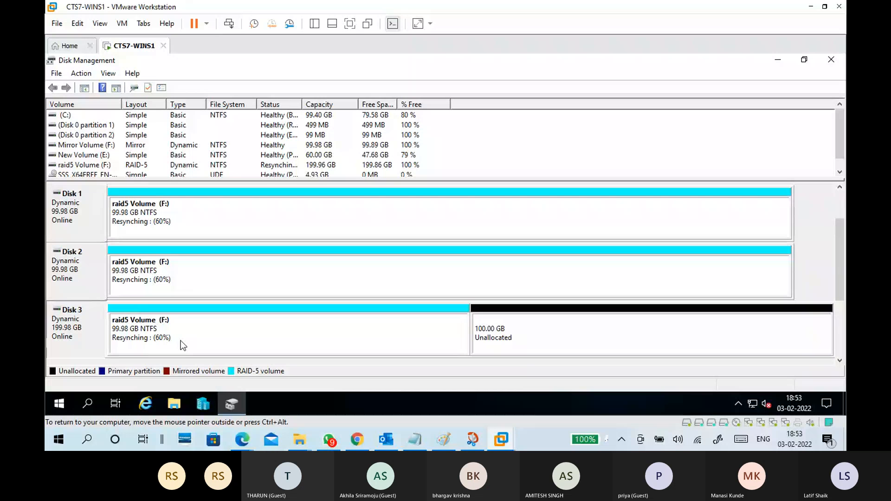
left_click(180, 341)
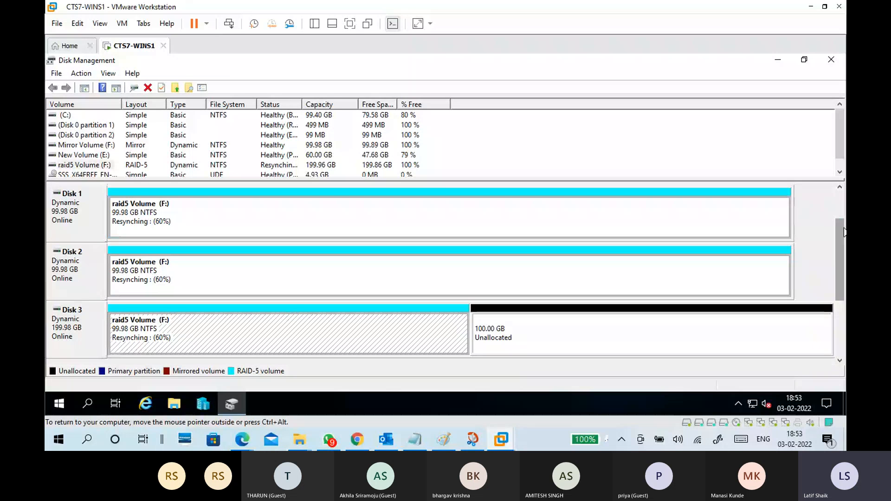
left_click_drag(843, 232, 841, 274)
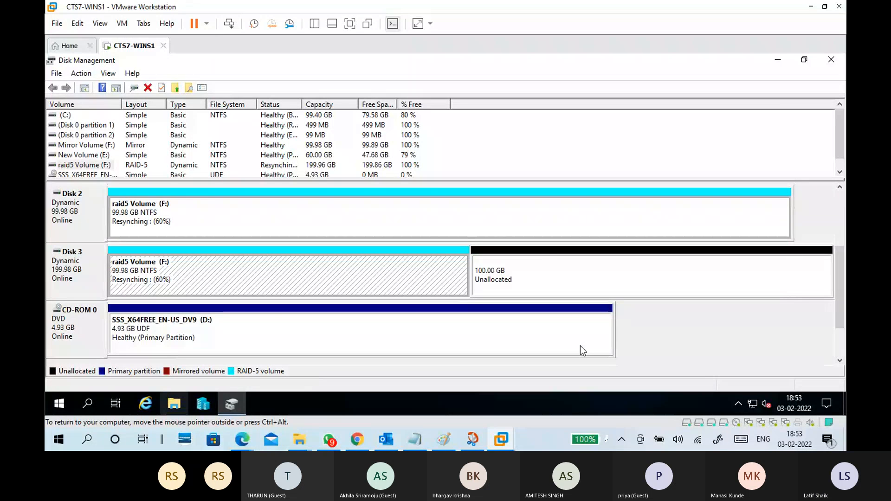
left_click(174, 404)
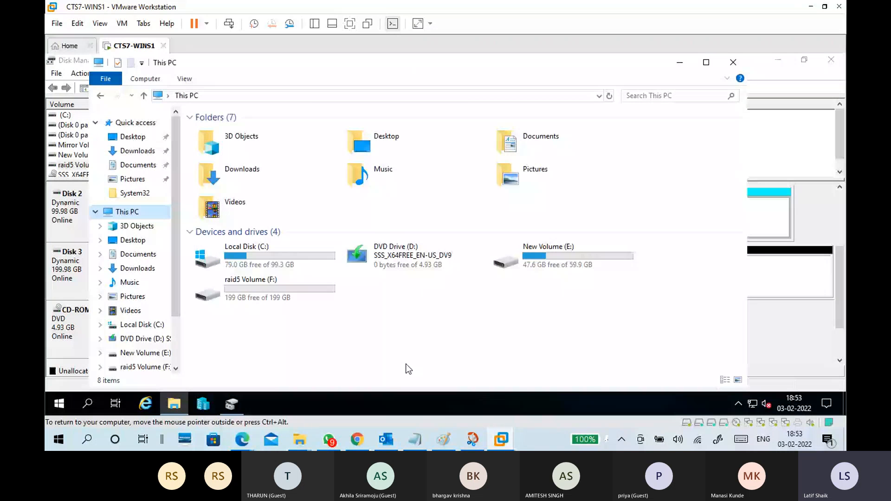
left_click(280, 291)
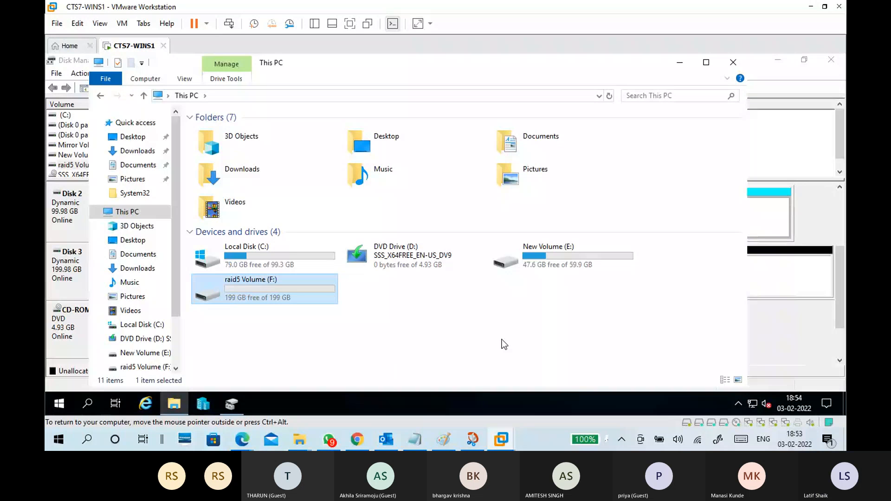
Switch to the Paint diagram and draw a red rectangle about 129 × 47 px in the blank area beside the RAID 1 notes.
left_click(423, 438)
left_click(442, 439)
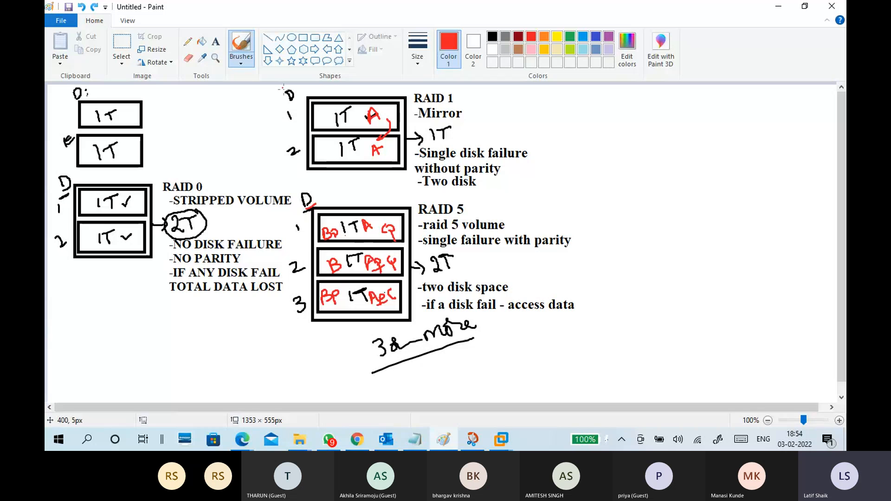
left_click(304, 38)
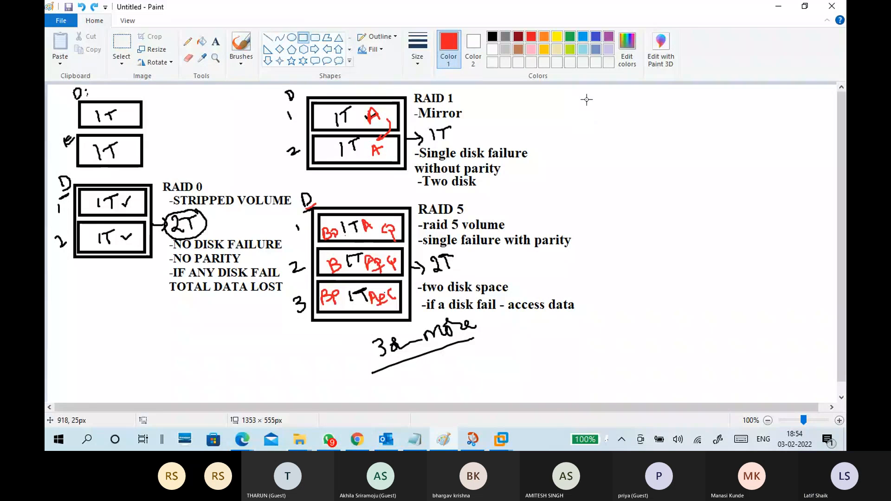
left_click_drag(590, 96, 665, 124)
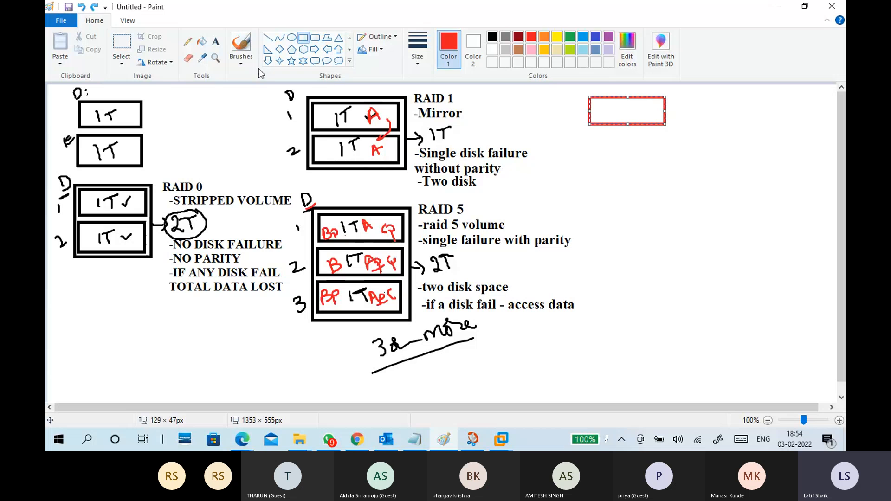
left_click(236, 68)
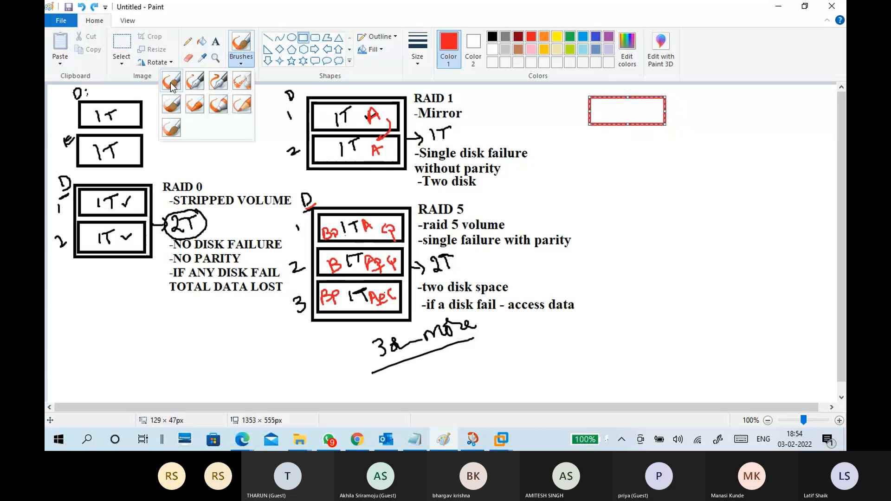
left_click(457, 45)
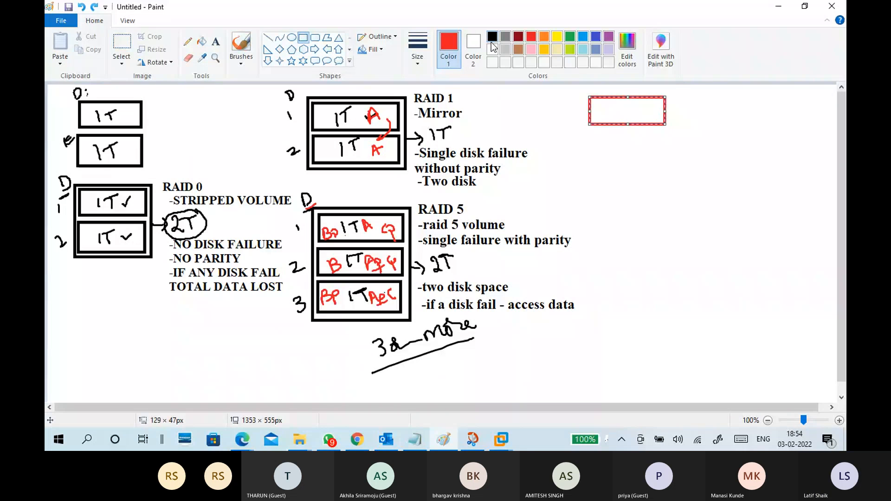
Replace the red rectangle with five stacked black rectangles beside the RAID 1 notes, enclosed in a larger outer rectangle.
left_click(493, 38)
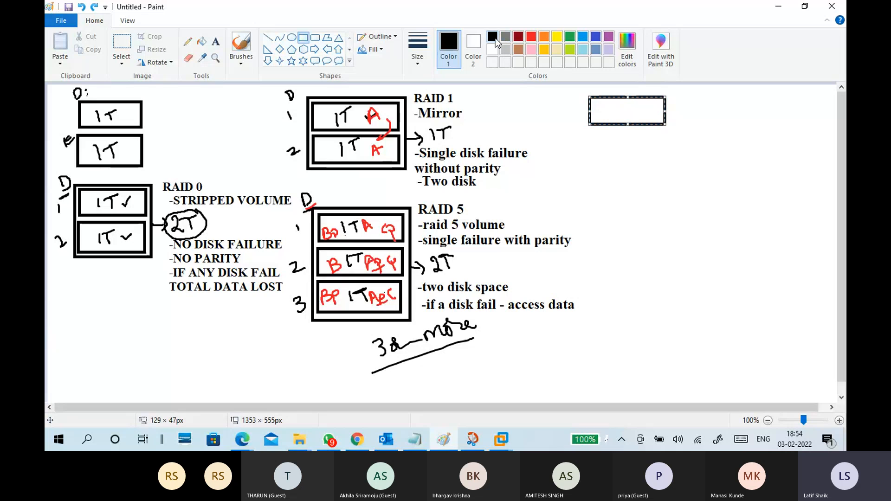
left_click(246, 61)
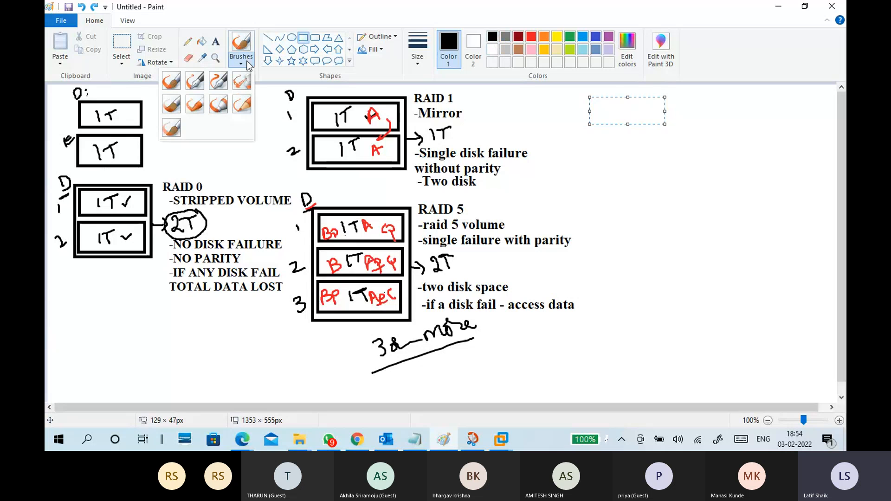
left_click(591, 162)
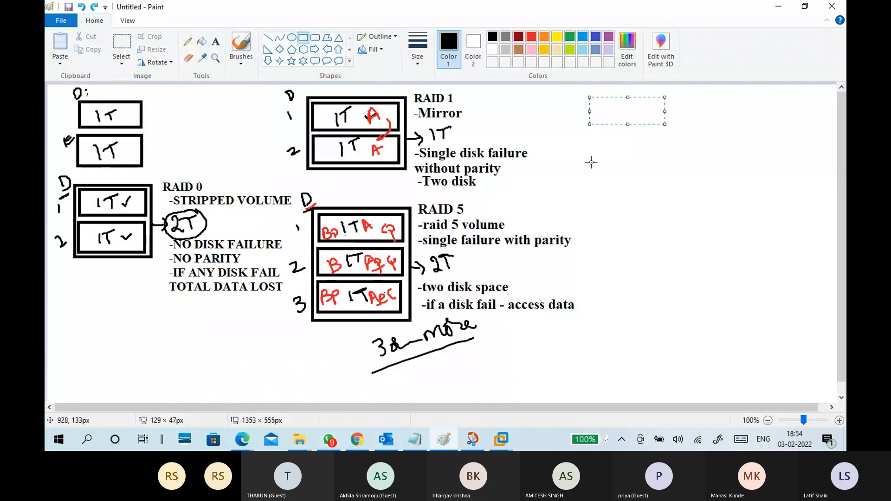
left_click_drag(590, 102, 658, 124)
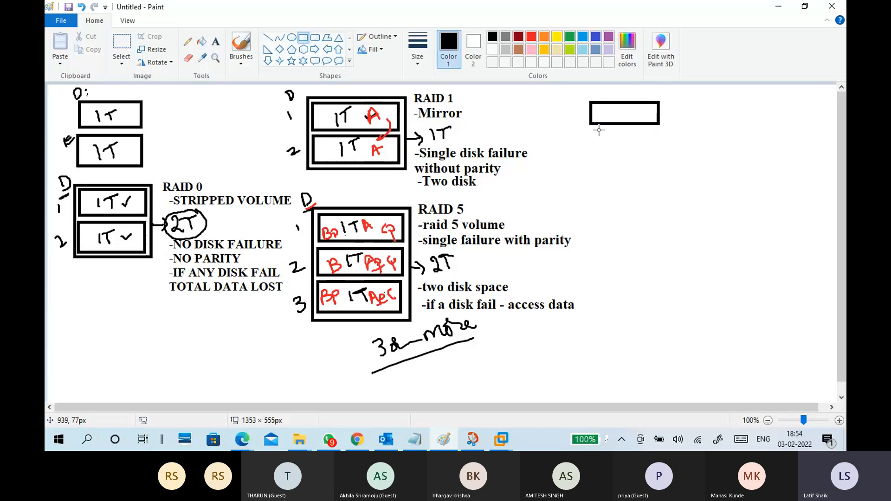
left_click_drag(589, 131, 660, 152)
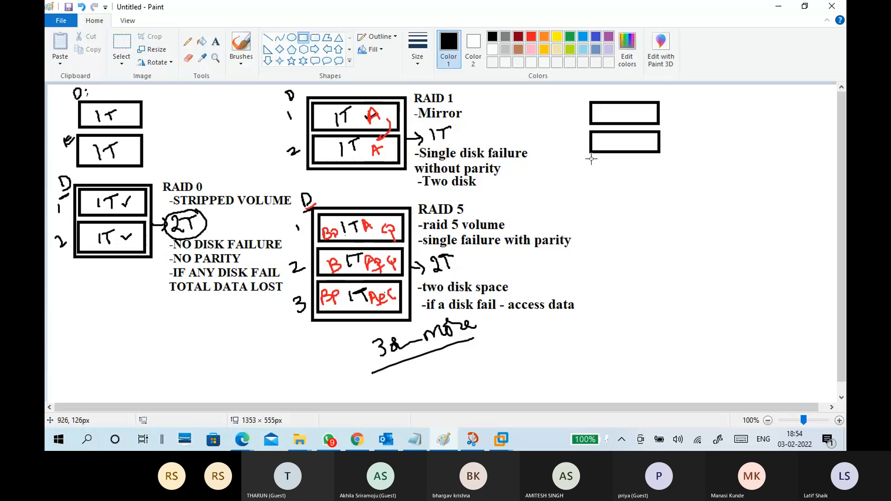
left_click_drag(591, 159, 661, 182)
left_click_drag(591, 188, 660, 216)
left_click_drag(590, 225, 662, 255)
mouse_move(583, 95)
left_mouse_down()
mouse_move(678, 265)
mouse_move(671, 263)
left_mouse_up()
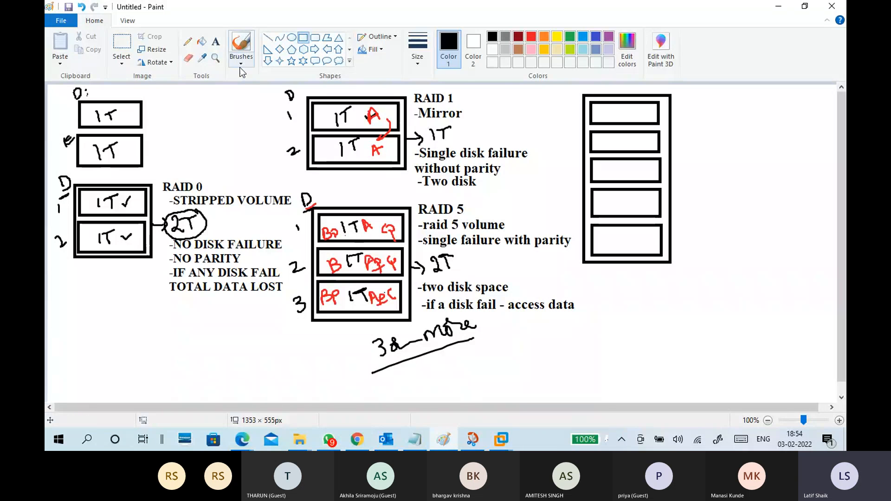
Brush underlines below "single failure" and RAID 5 disk number 3, and tick marks at "3 & more" and "access data".
left_click(241, 63)
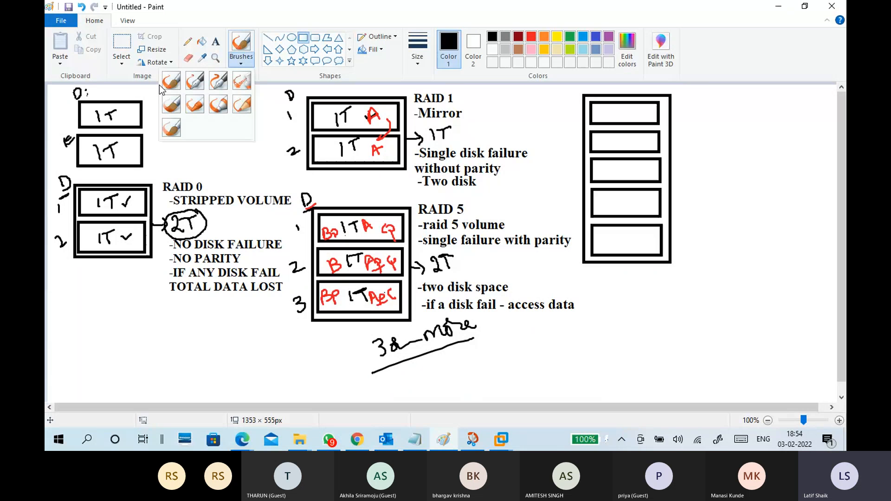
left_click(160, 85)
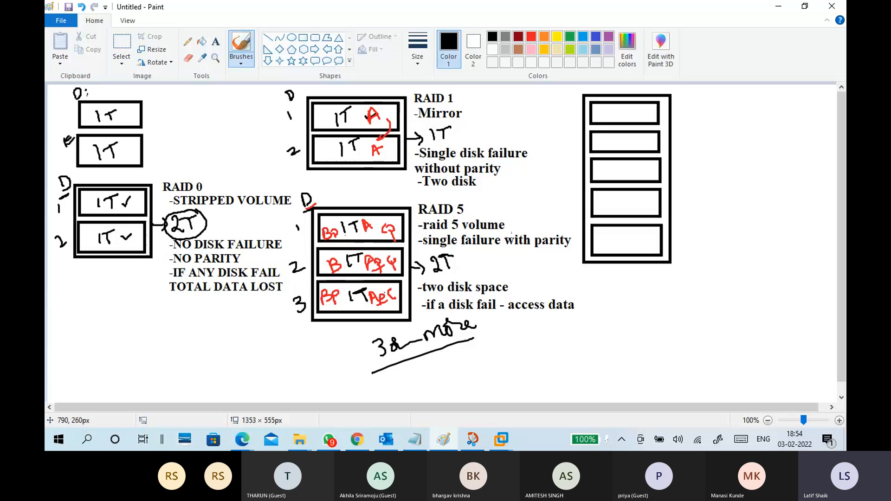
left_click_drag(422, 252, 498, 251)
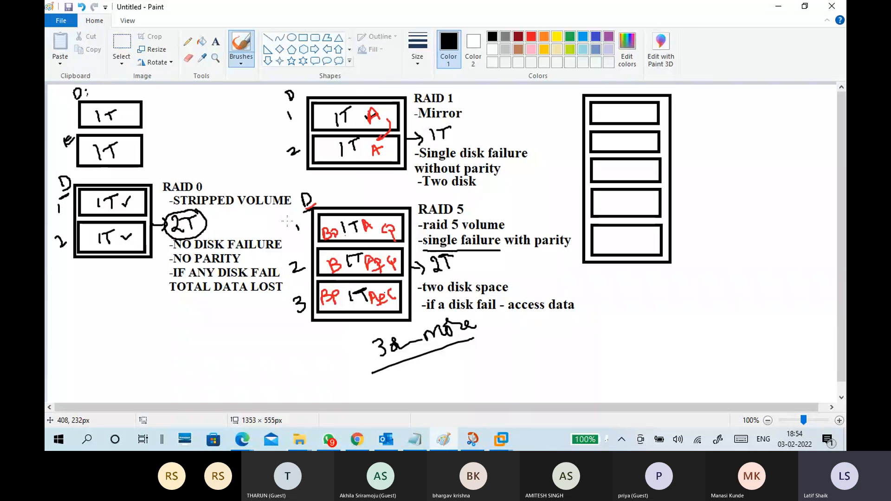
left_click_drag(292, 322, 306, 320)
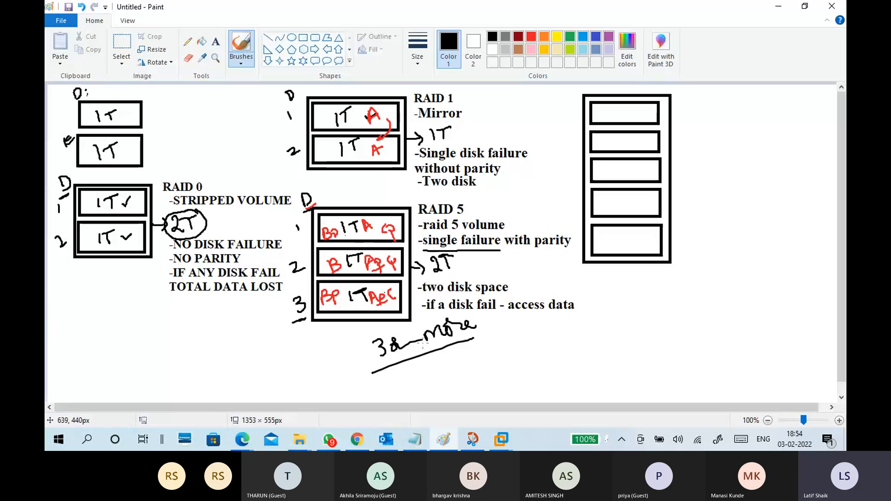
left_click_drag(453, 348, 465, 342)
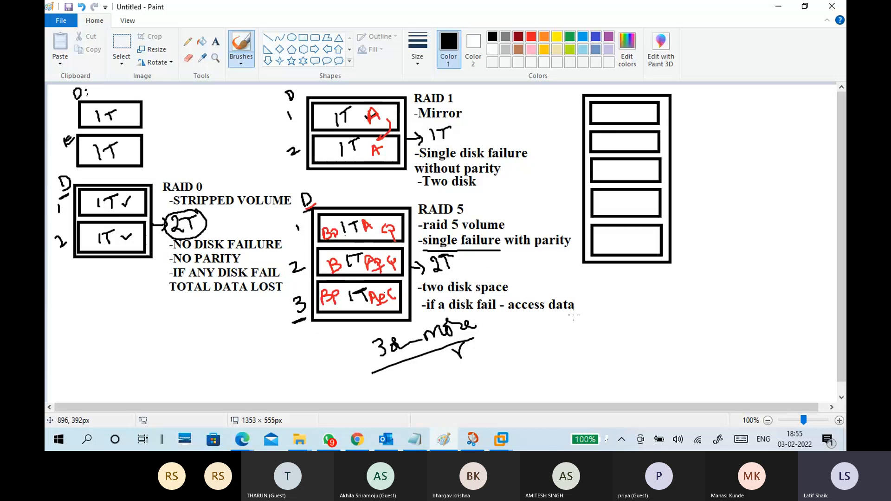
left_click_drag(573, 316, 588, 306)
Circle the RAID 5 capacity 2T and handwrite "2/3" beside it.
mouse_move(432, 249)
left_mouse_down()
mouse_move(470, 263)
mouse_move(431, 245)
left_mouse_up()
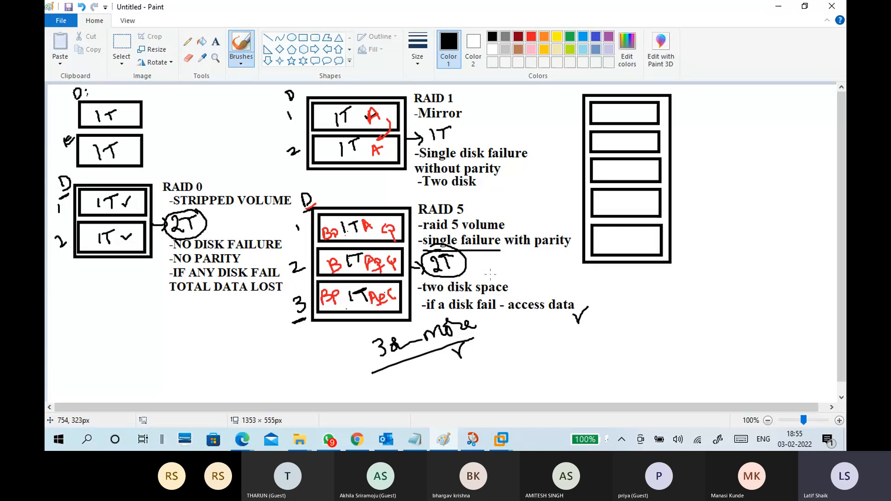
left_click_drag(485, 256, 495, 271)
left_click_drag(500, 258, 500, 273)
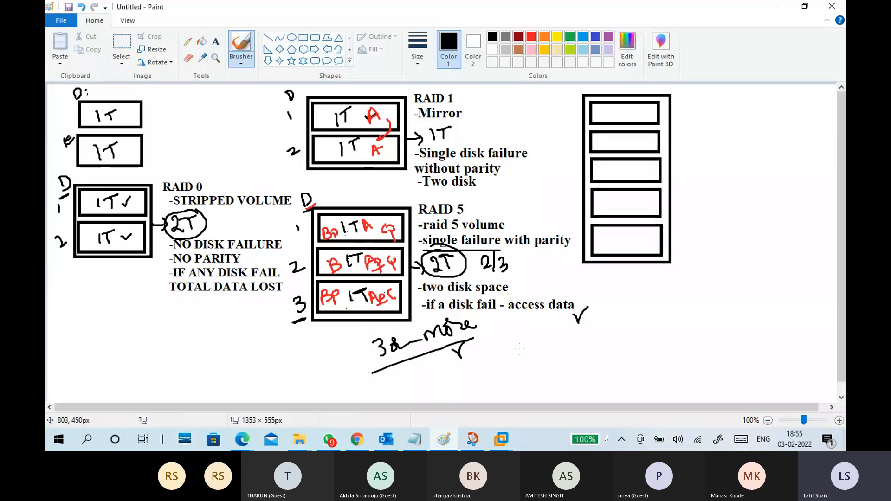
Try circling "parity" in the RAID 5 notes and marking a cross in RAID 1 disk 2, undoing each mark.
mouse_move(570, 227)
left_mouse_down()
mouse_move(550, 221)
mouse_move(569, 227)
left_mouse_up()
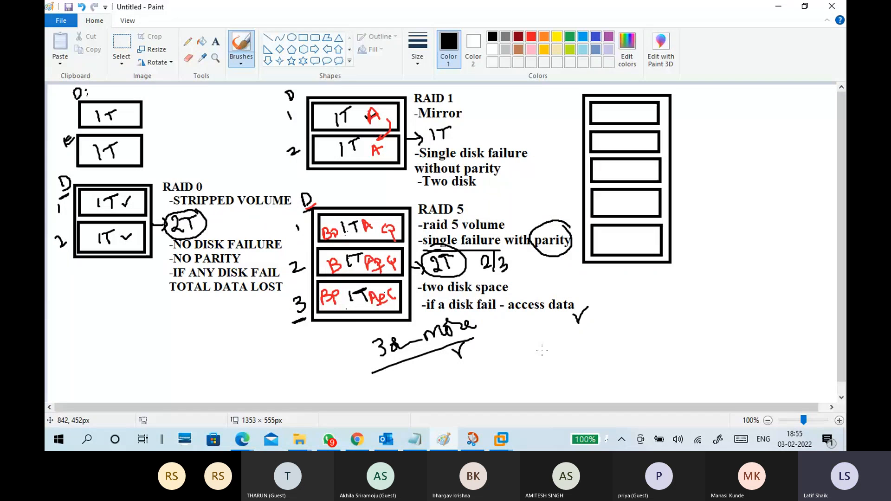
key("ctrl+z")
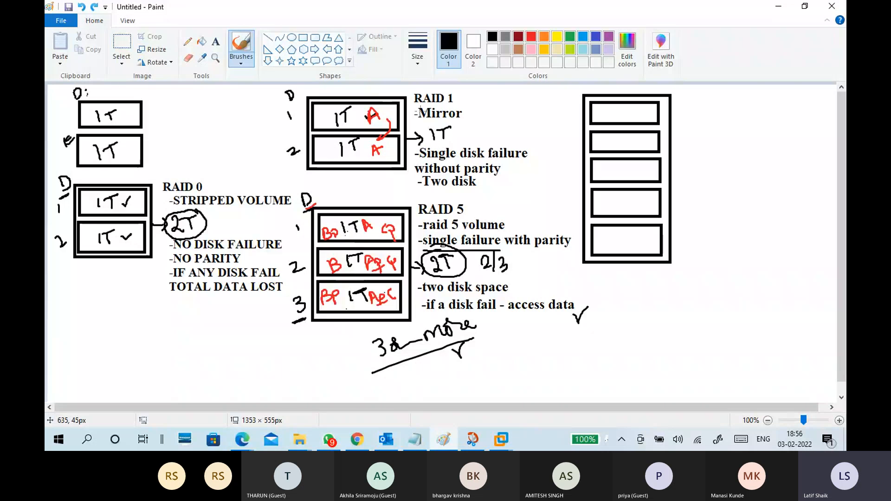
left_click_drag(329, 147, 330, 152)
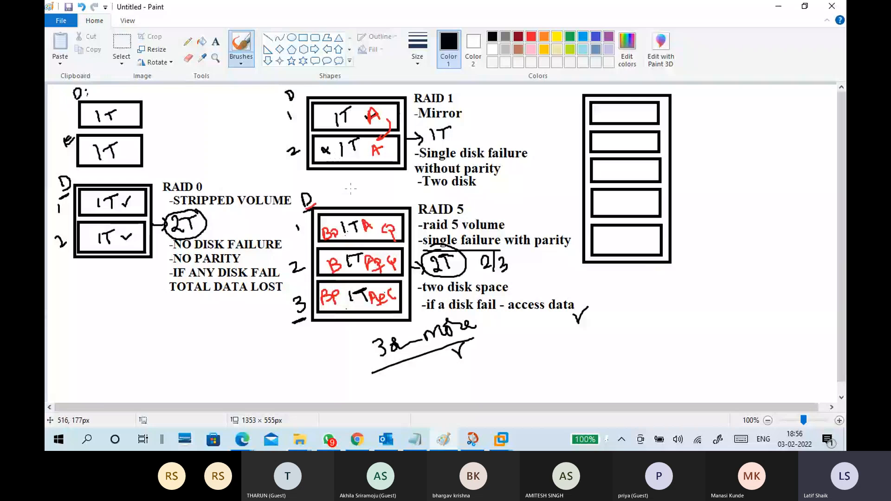
key("ctrl+z")
Mark a black cross beside RAID 5 disk 3 and brush blue curved arrows from disk 1 down through disk 3.
left_click_drag(293, 310, 293, 325)
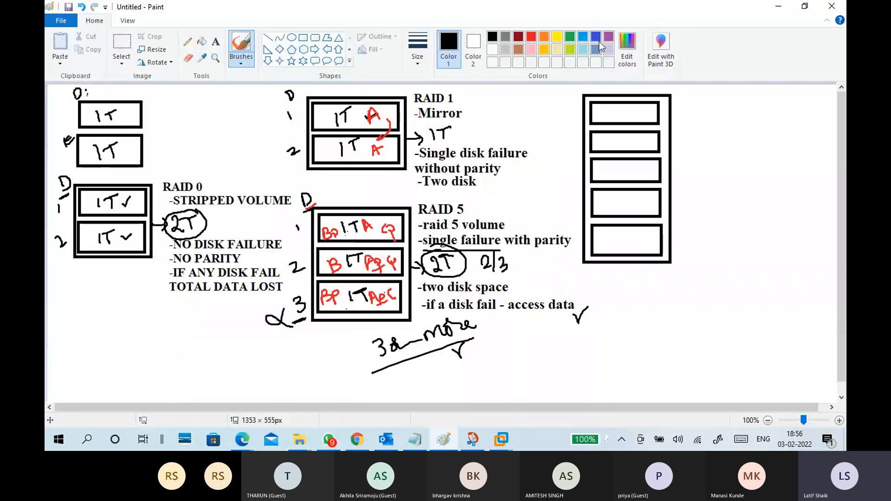
left_click(583, 37)
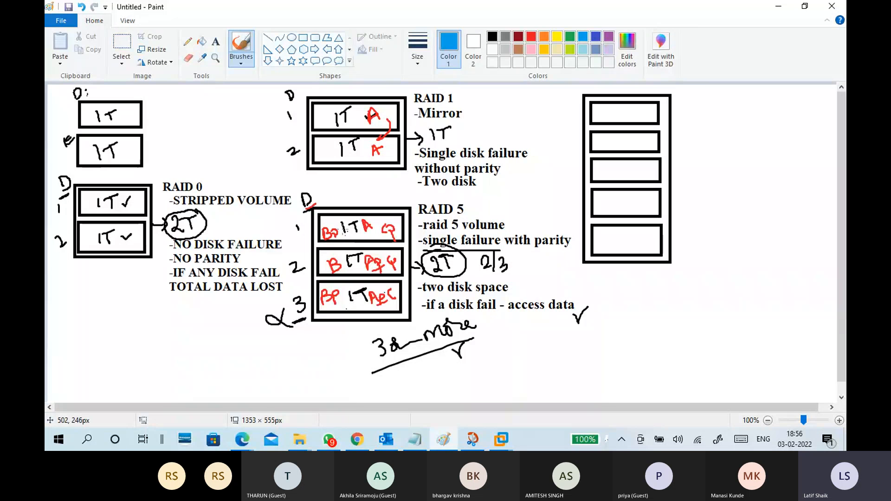
left_click_drag(342, 224, 335, 291)
left_click_drag(353, 224, 355, 297)
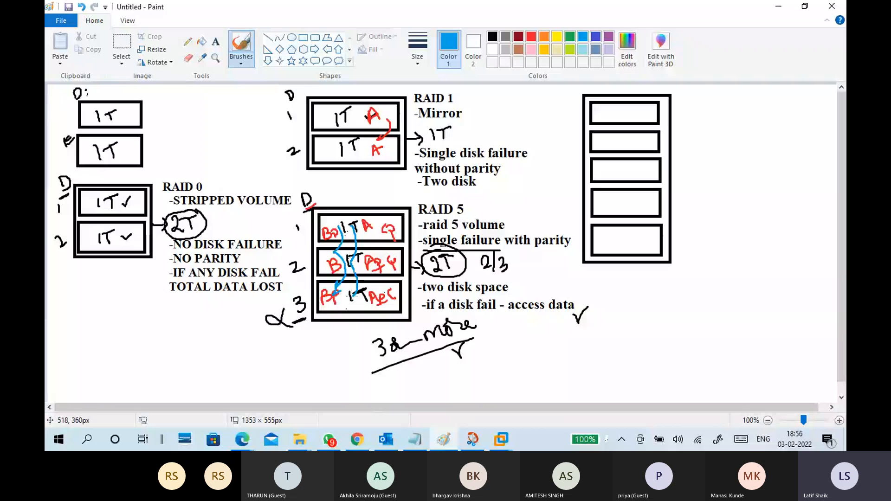
left_click_drag(351, 293, 361, 297)
left_click_drag(371, 228, 372, 293)
left_click_drag(370, 283, 377, 291)
left_click_drag(383, 224, 389, 260)
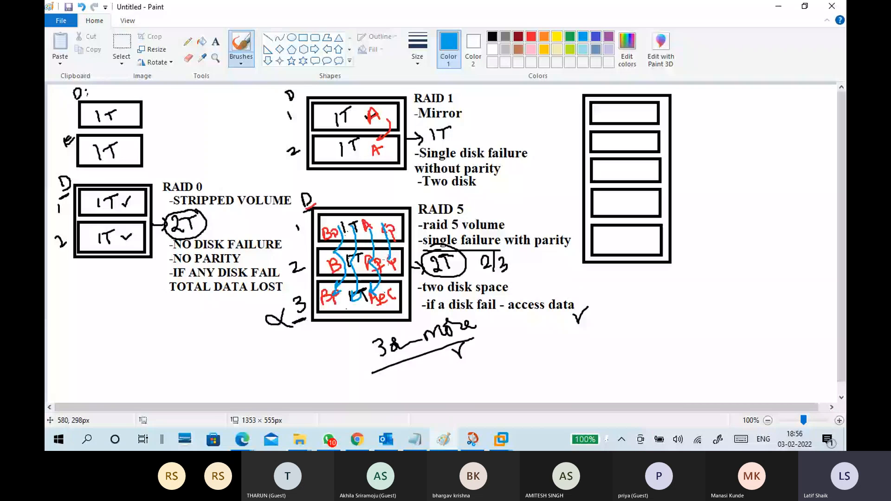
left_click_drag(387, 260, 392, 298)
Undo the blue arrows and the black cross beside RAID 5 disk 3.
key("ctrl+z")
key("ctrl+z")
key("ctrl+z")
key("ctrl+z")
key("ctrl+z")
key("ctrl+z")
key("ctrl+z")
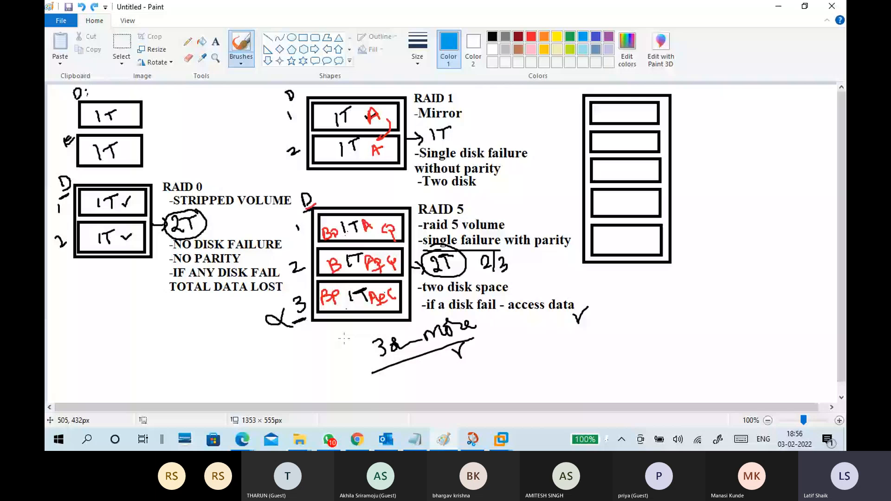
key("ctrl+z")
Brush a blue cross beside RAID 5 disk 3, two blue arrow chains down through the disks, and a tick below the frame.
mouse_move(281, 302)
left_mouse_down()
mouse_move(269, 308)
mouse_move(291, 319)
left_mouse_up()
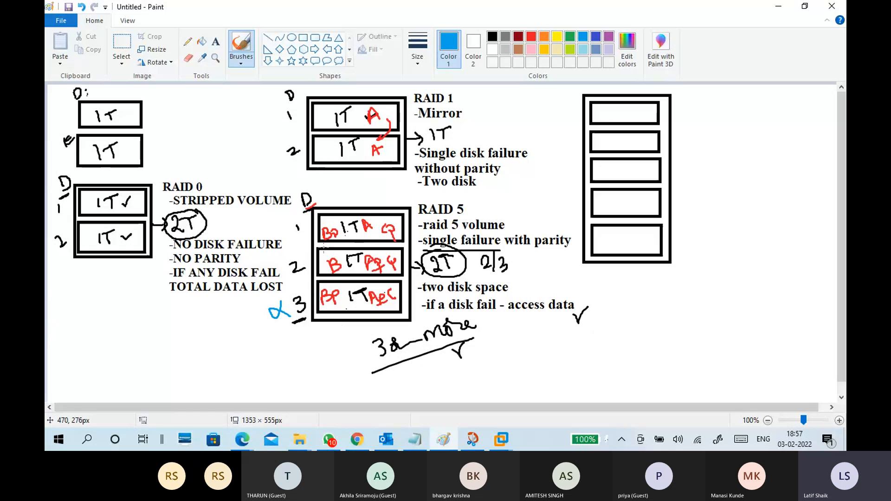
left_click_drag(343, 226, 336, 304)
mouse_move(356, 230)
left_mouse_down()
mouse_move(358, 301)
mouse_move(369, 295)
left_mouse_up()
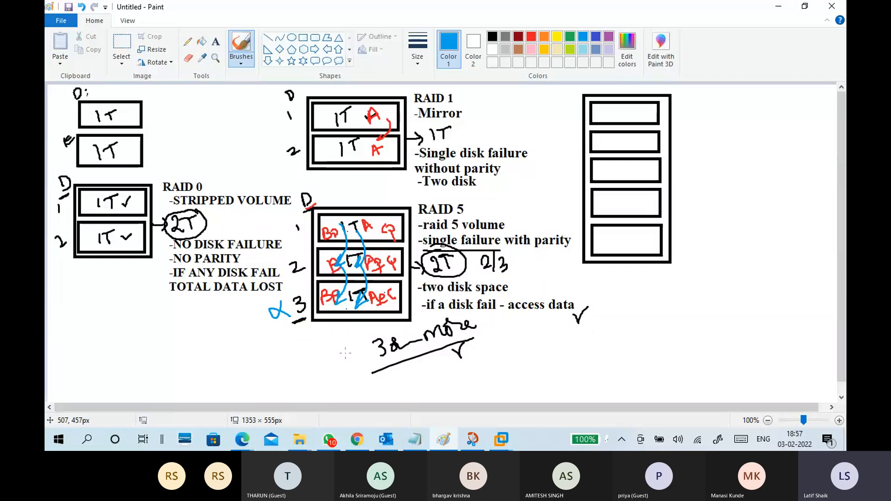
left_click_drag(309, 340, 330, 341)
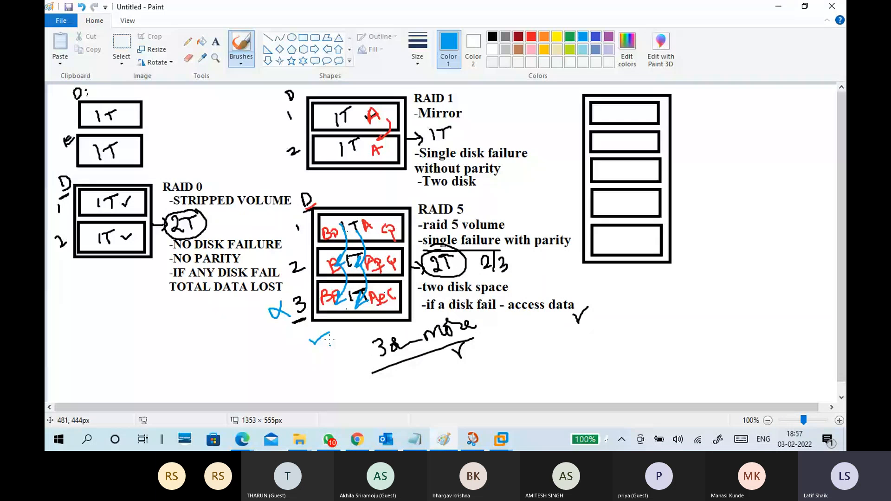
Switch to the CTS7-WINS1 virtual machine and examine the raid5 volume on Disks 1 to 3 in Disk Management.
left_click(501, 440)
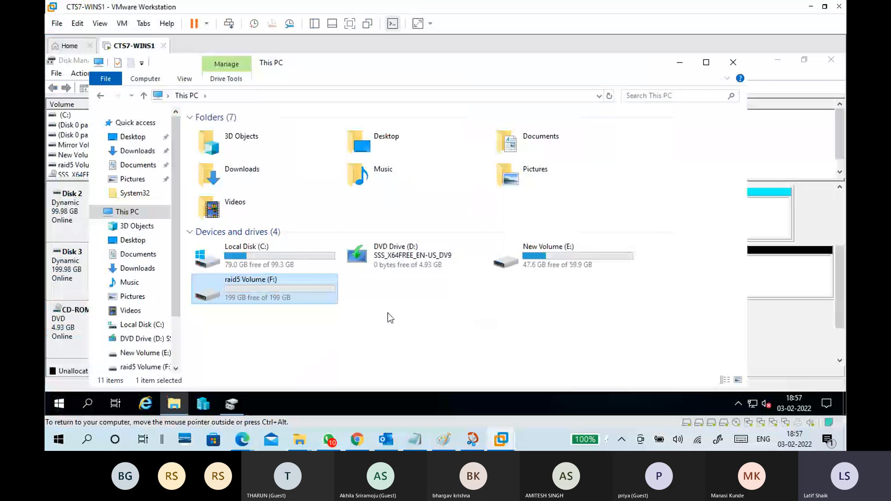
left_click(679, 62)
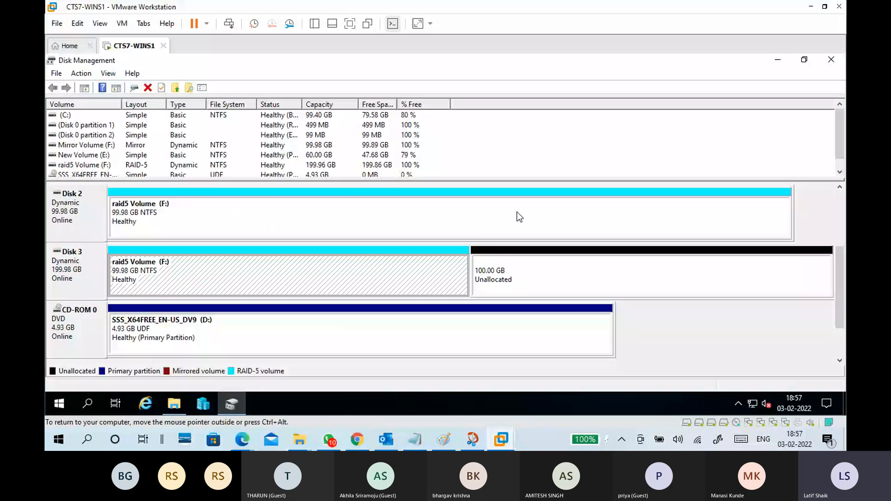
left_click(519, 217)
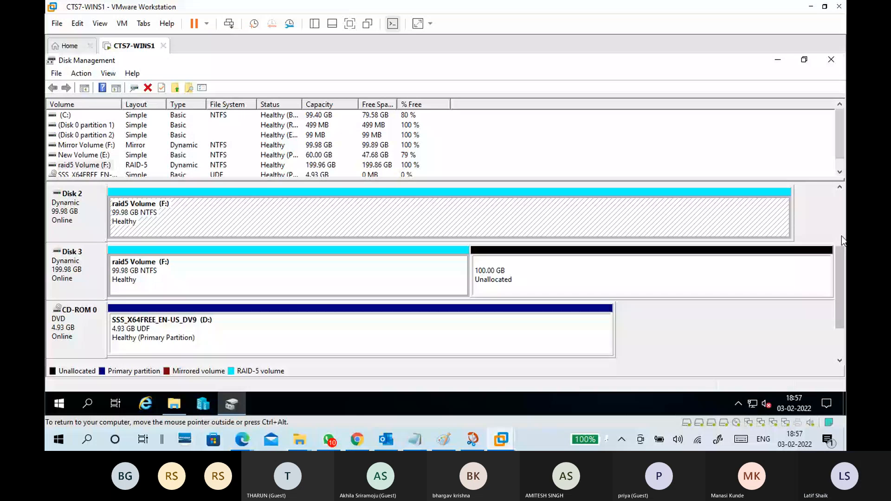
scroll(842, 236, "up", 1)
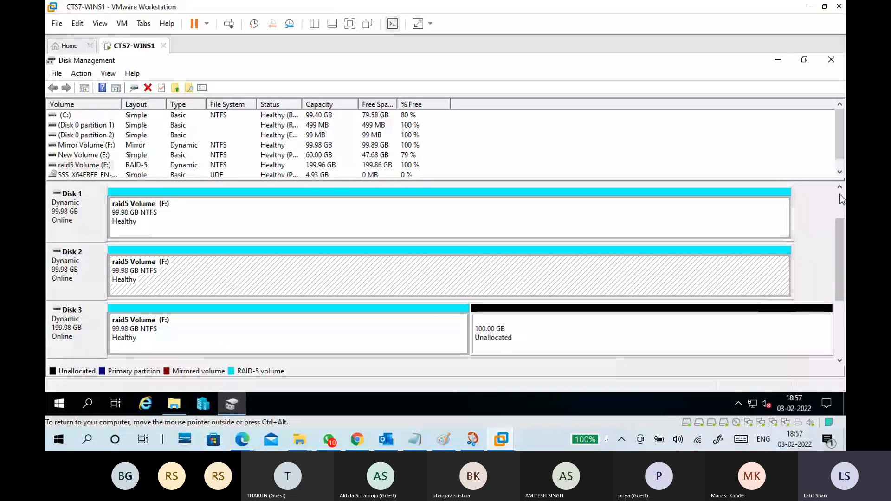
left_click(317, 160)
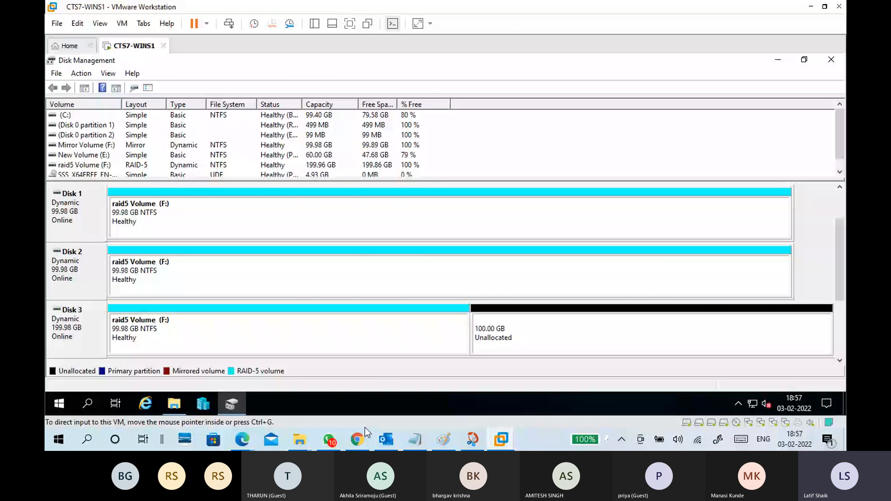
Return to the Paint diagram and undo the blue cross, arrows and tick around the RAID 5 disks.
key("alt+Tab")
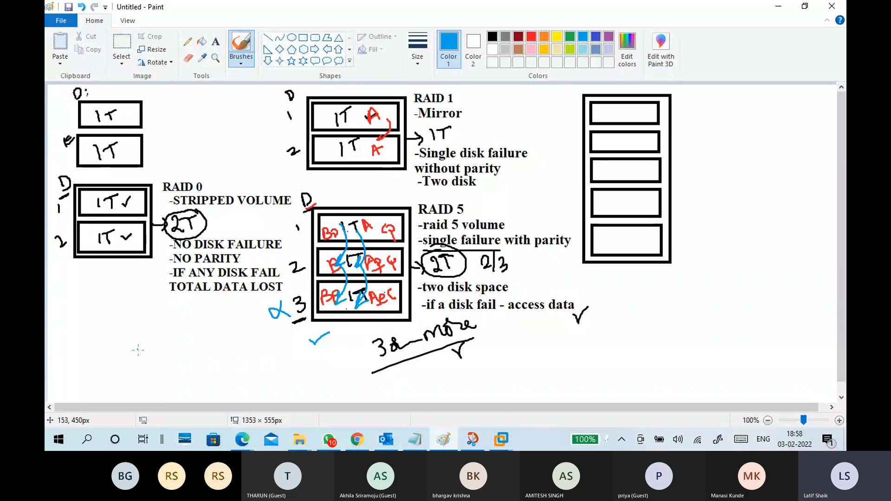
left_click(303, 37)
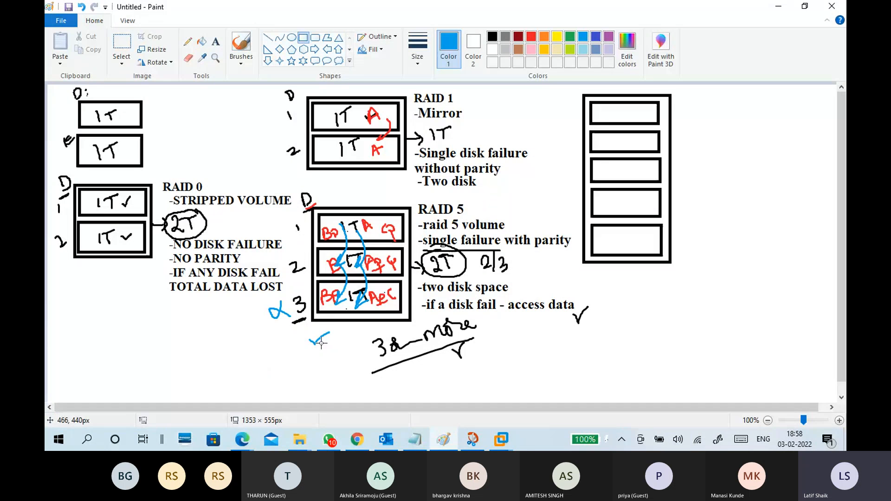
left_click(241, 52)
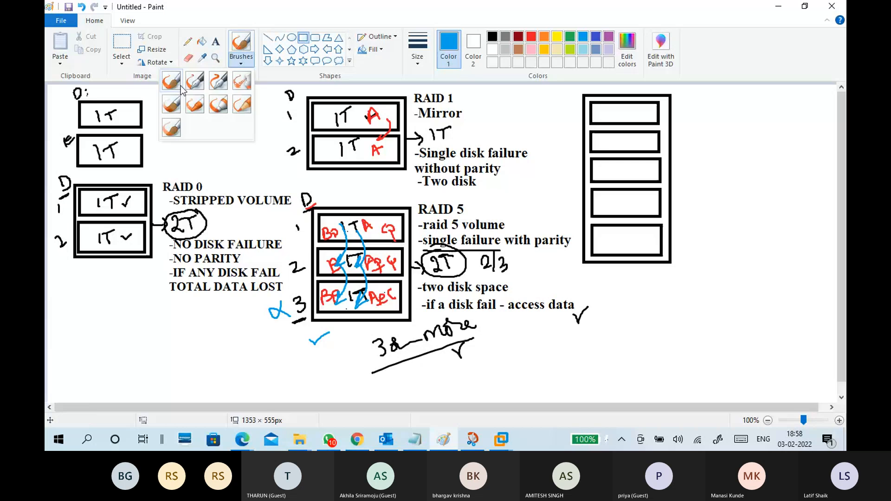
left_click(181, 88)
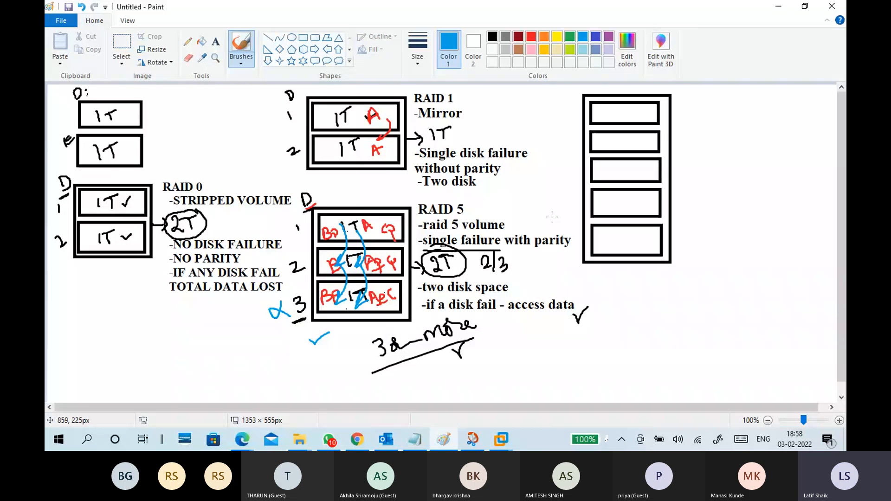
key("ctrl+z")
key("ctrl+z")
key("ctrl+z")
key("ctrl+z")
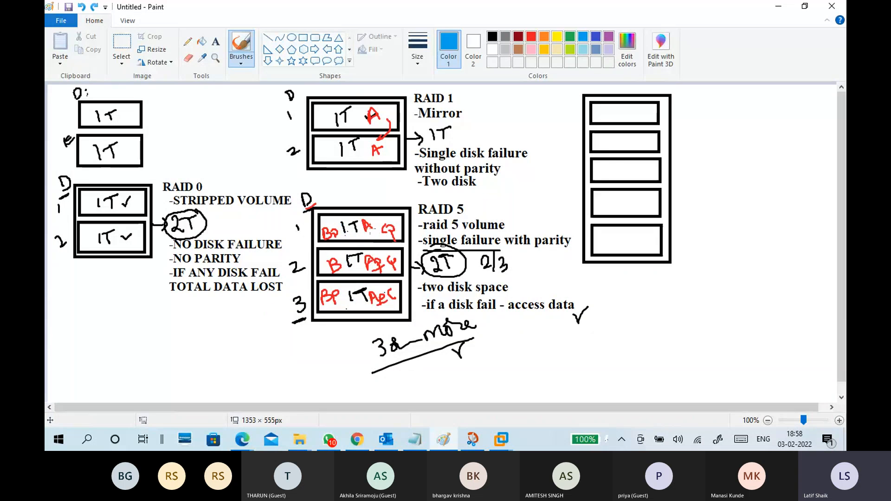
Brush blue strokes over the red A and its parity marks on the three RAID 5 disks.
left_click_drag(371, 231, 378, 228)
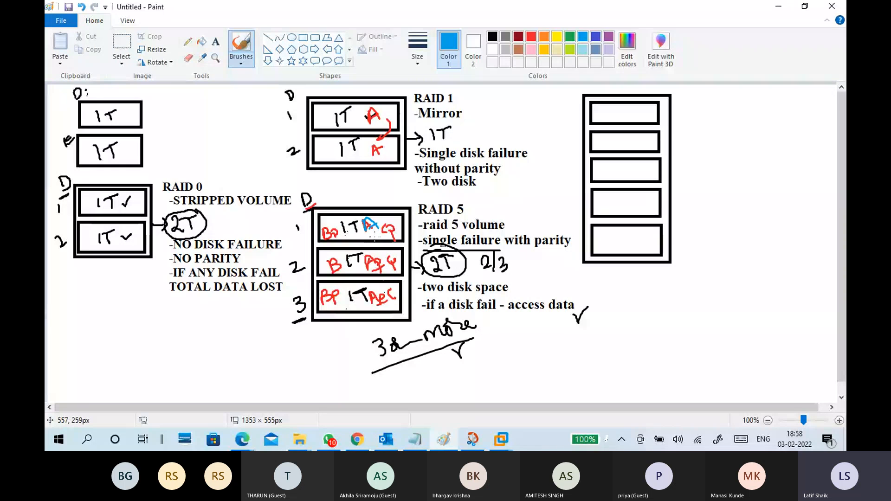
left_click_drag(373, 272, 378, 263)
left_click_drag(376, 307, 393, 298)
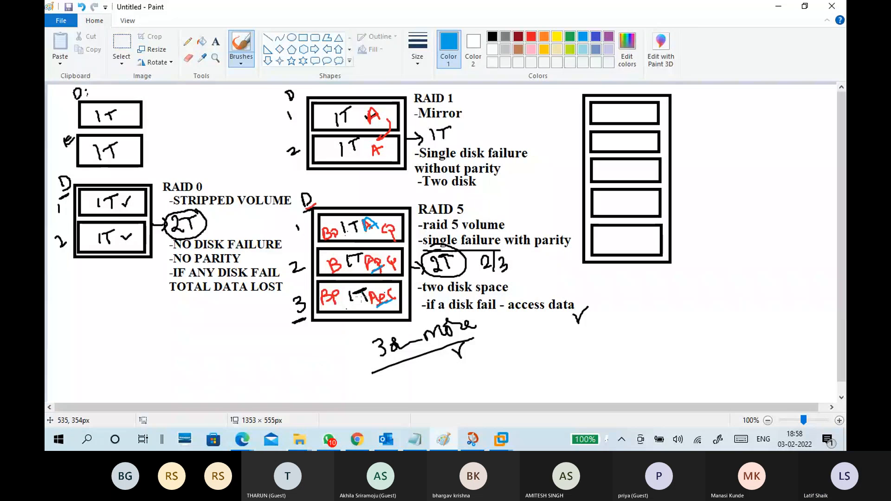
Add the black text heading "RAID 6" beside the five-disk array.
left_click(218, 41)
left_click(693, 88)
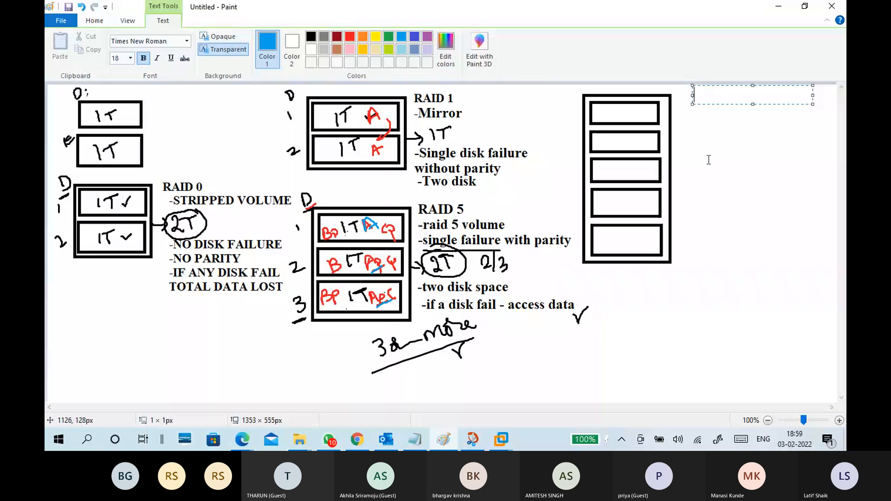
type("RAID 6")
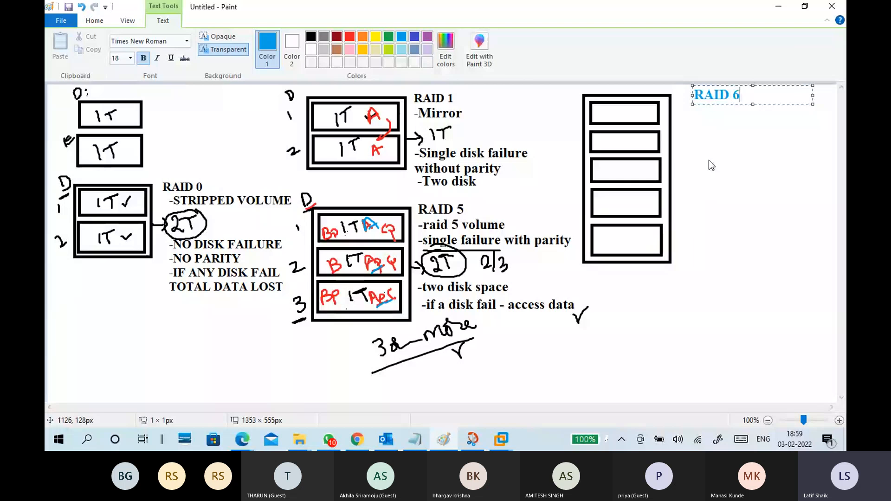
left_click_drag(750, 96, 694, 95)
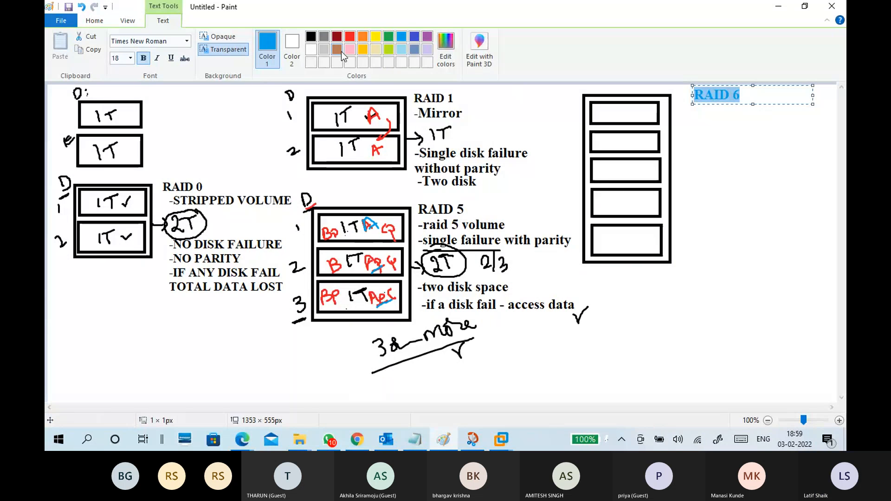
left_click(311, 37)
left_click(714, 141)
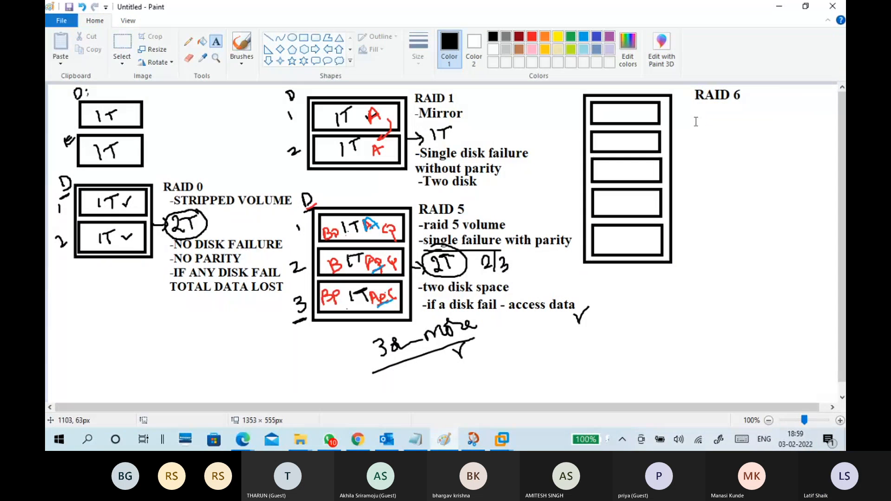
Add the text notes "5 disk" and "2 disk failure" below the RAID 6 heading.
left_click(688, 111)
left_click(694, 115)
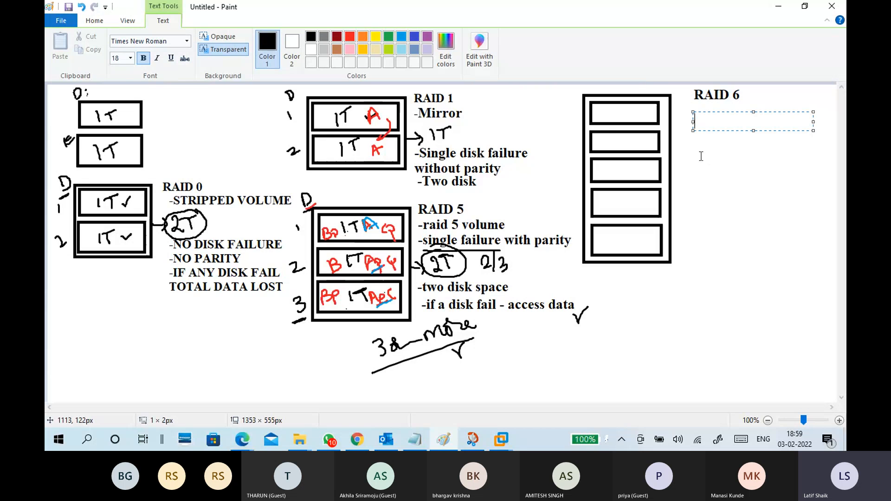
type("5 disk")
left_click(696, 139)
type("2 disk f")
type("ailure")
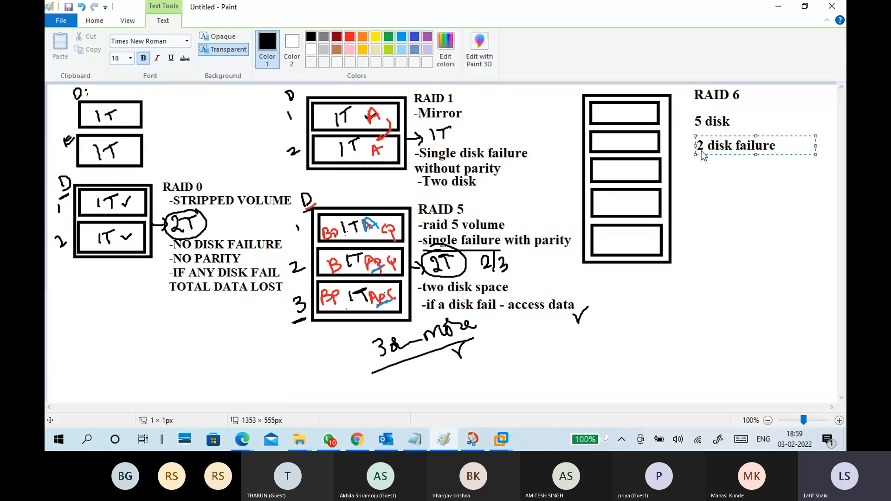
left_click(717, 189)
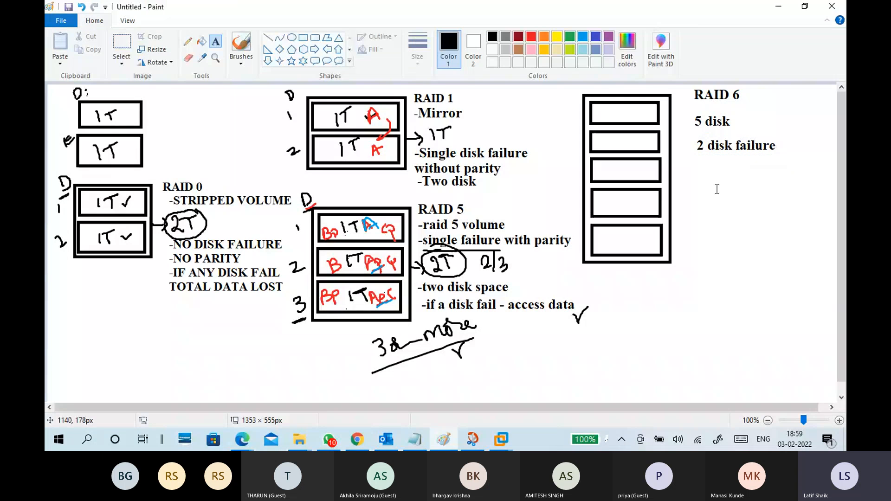
Add the text "with parity" below the "2 disk failure" note.
left_click(780, 136)
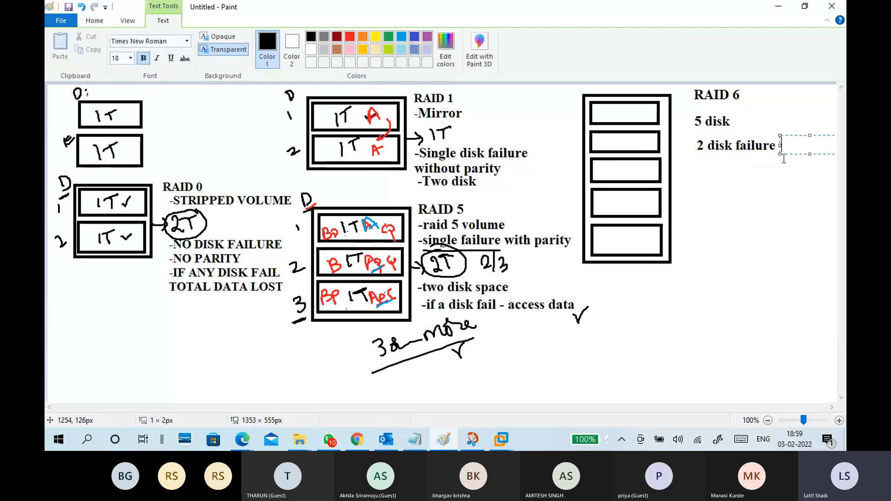
left_click(784, 159)
left_click(710, 154)
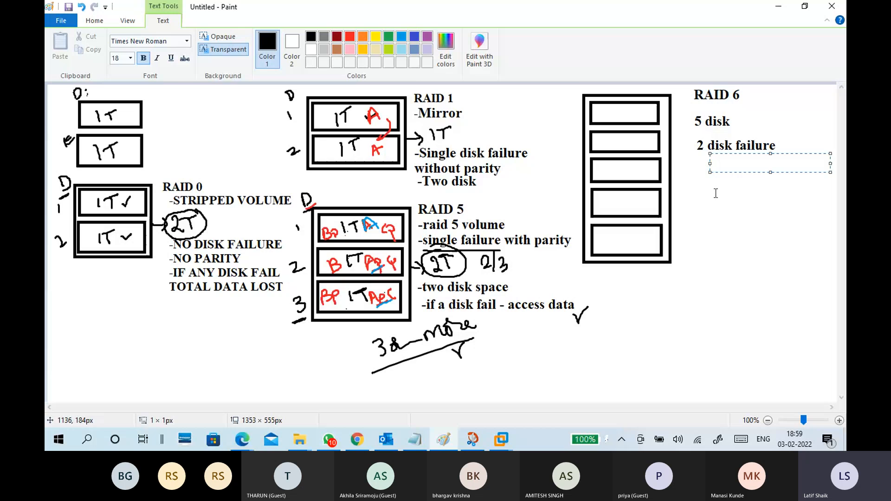
type("with parity")
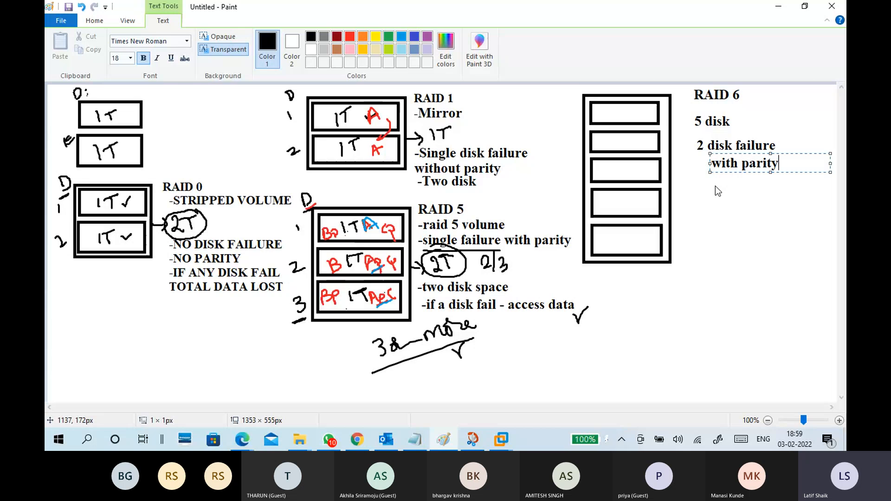
left_click(715, 186)
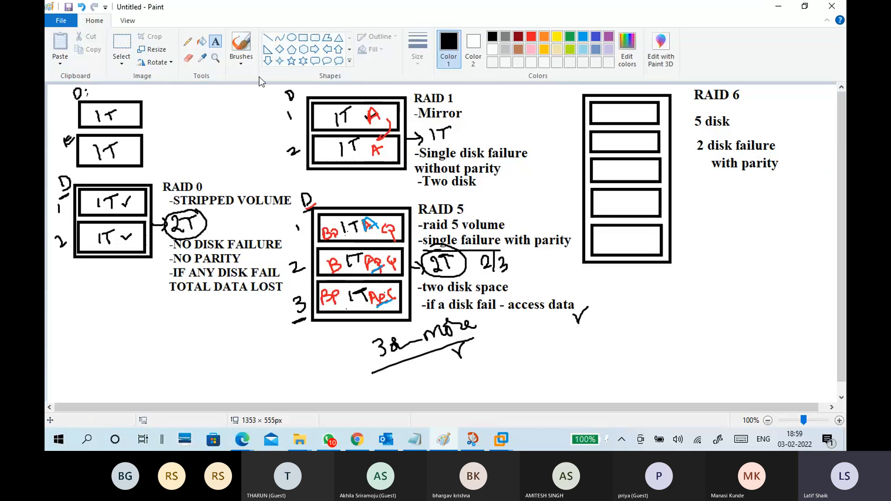
Number the five RAID 6 disks 1 to 5 beside the array with the black brush.
left_click(242, 58)
left_click(174, 80)
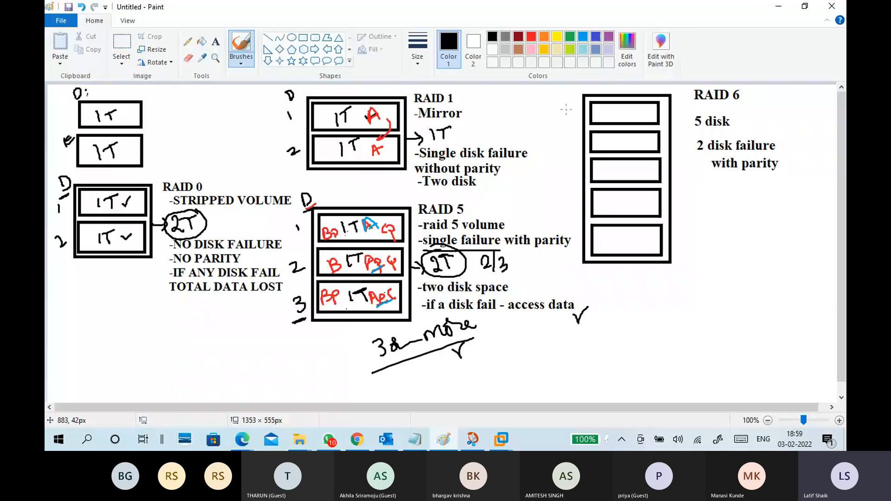
mouse_move(565, 109)
left_mouse_down()
mouse_move(577, 155)
mouse_move(569, 182)
mouse_move(576, 246)
left_mouse_up()
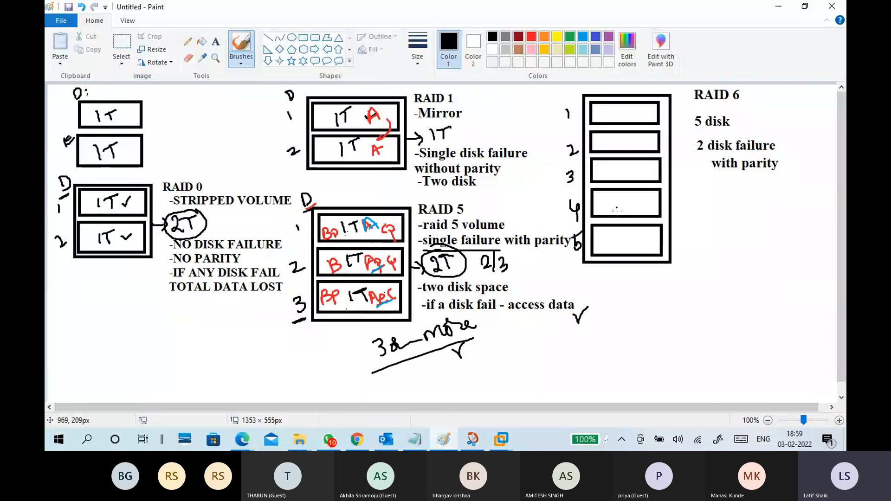
Handwrite 1T inside each of the five RAID 6 disks.
left_click_drag(610, 105, 611, 117)
left_click_drag(617, 108, 618, 118)
left_click_drag(613, 107, 625, 106)
left_click_drag(613, 145, 614, 150)
left_click_drag(621, 138, 618, 148)
left_click_drag(615, 140, 628, 134)
left_click_drag(617, 170, 617, 179)
left_click_drag(623, 165, 622, 178)
left_click_drag(618, 164, 629, 161)
left_click_drag(618, 200, 624, 209)
left_click_drag(619, 197, 631, 193)
left_click_drag(624, 234, 631, 244)
left_click_drag(627, 235, 641, 231)
Brush an arrow out of the RAID 6 array leading to a handwritten, underlined 3TB.
left_click_drag(676, 201, 696, 200)
mouse_move(690, 195)
left_mouse_down()
mouse_move(689, 206)
mouse_move(717, 204)
left_mouse_up()
mouse_move(713, 191)
left_mouse_down()
mouse_move(723, 189)
mouse_move(732, 205)
left_mouse_up()
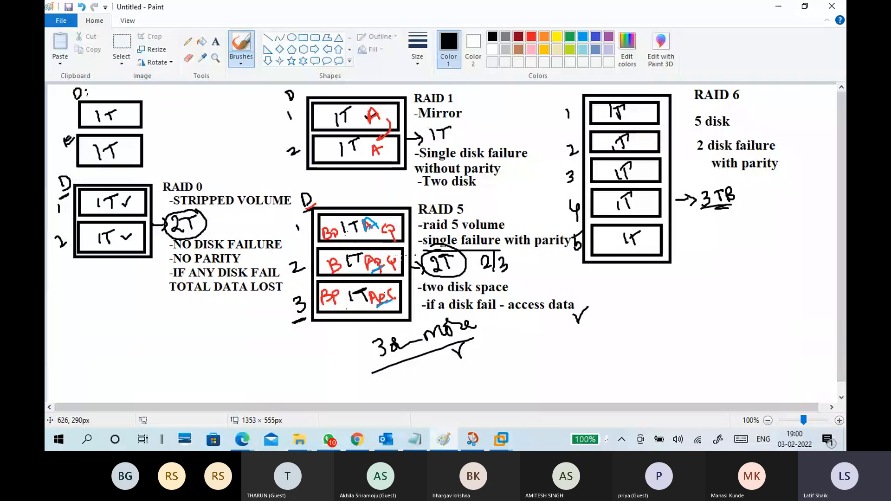
Switch to the CTS7-WINS1 virtual machine and open the raid5 Volume (F:) in File Explorer.
left_click(774, 12)
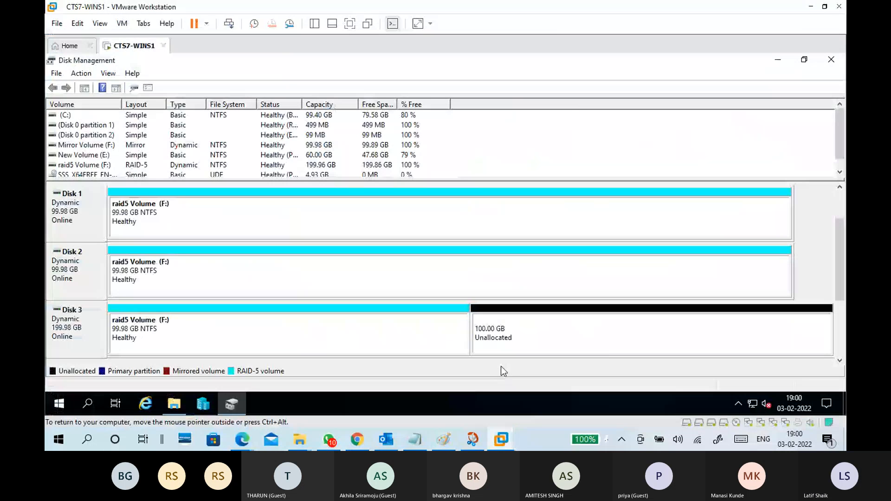
left_click(314, 328)
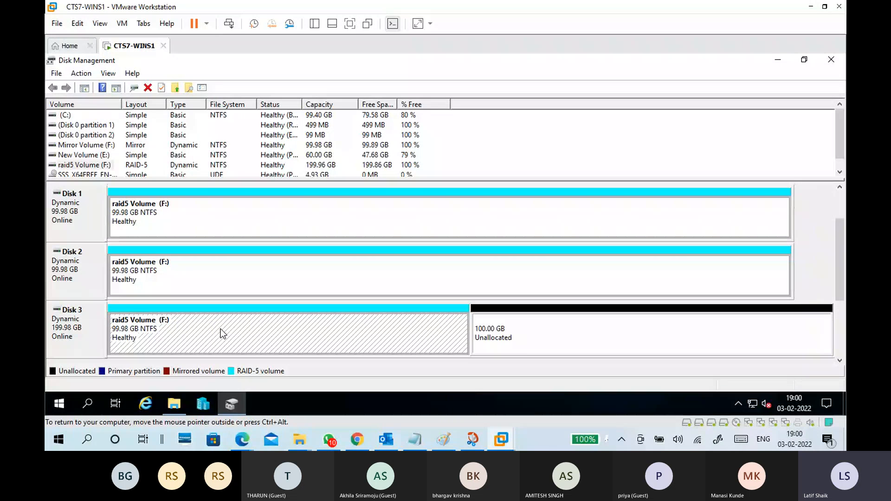
left_click(170, 408)
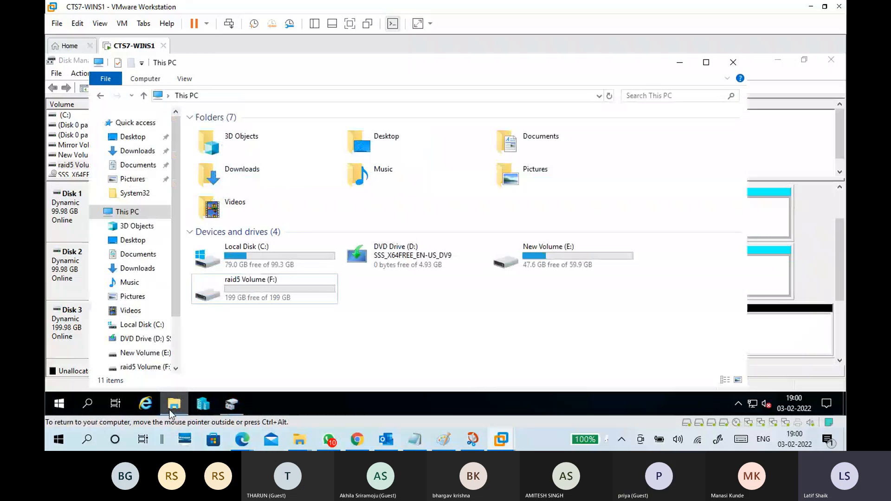
double_click(277, 288)
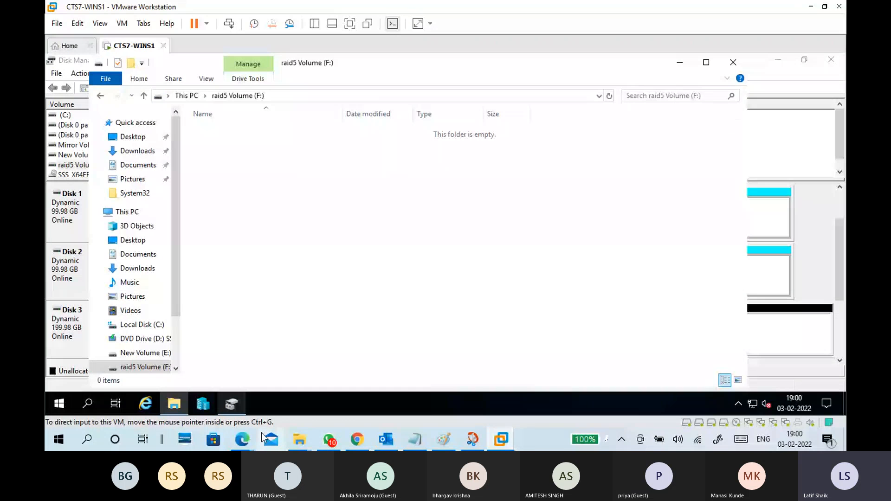
Copy all files from the host's CTS B10 folder on drive E: into the virtual machine's raid5 Volume (F:).
mouse_move(300, 439)
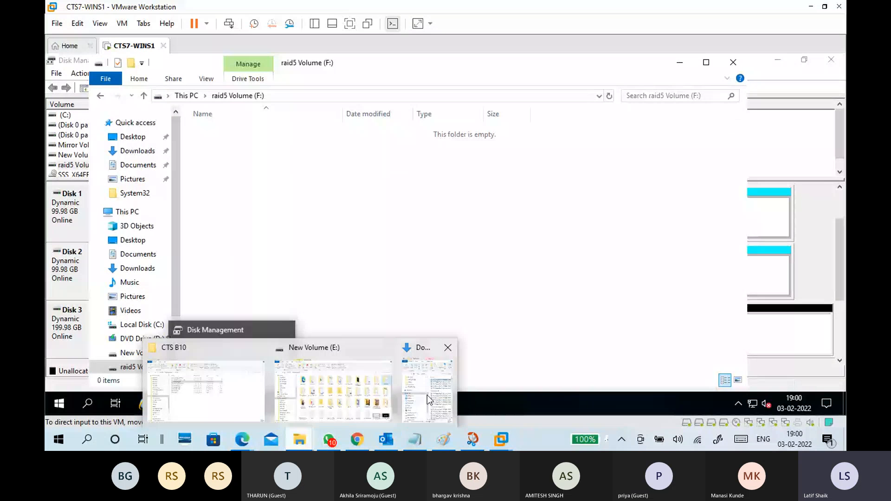
left_click(352, 397)
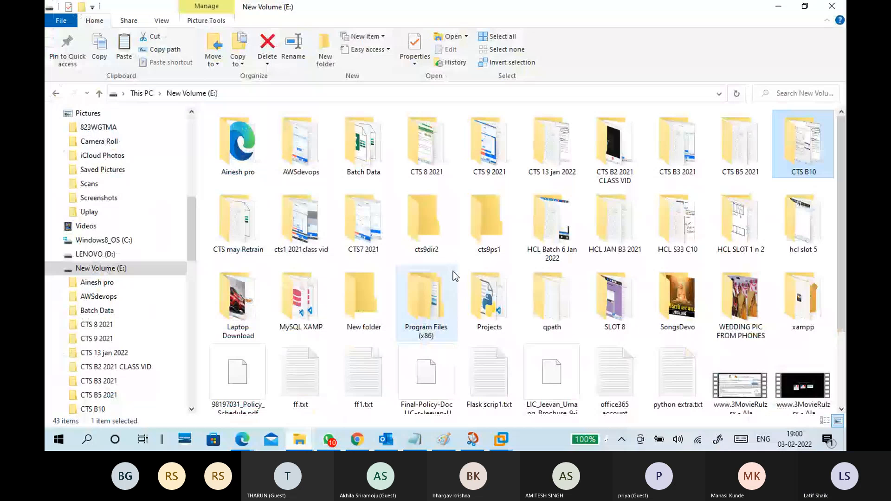
key("Return")
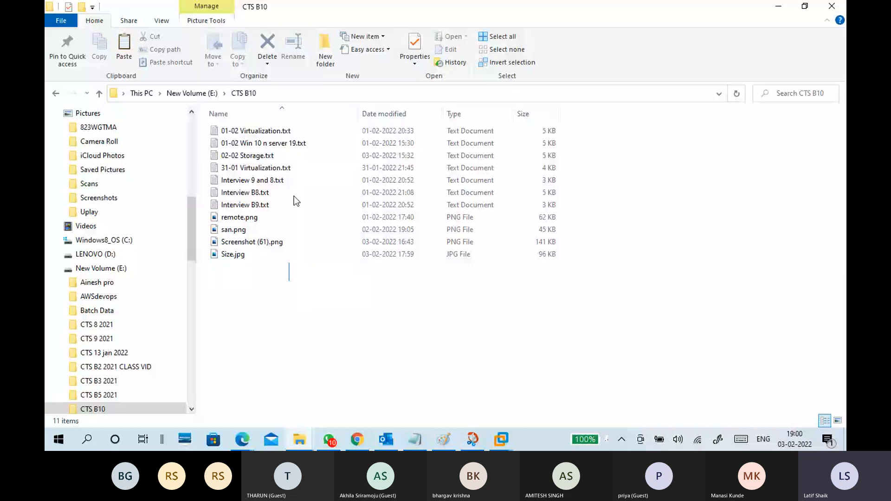
key("ctrl+a")
left_click_drag(294, 196, 442, 284)
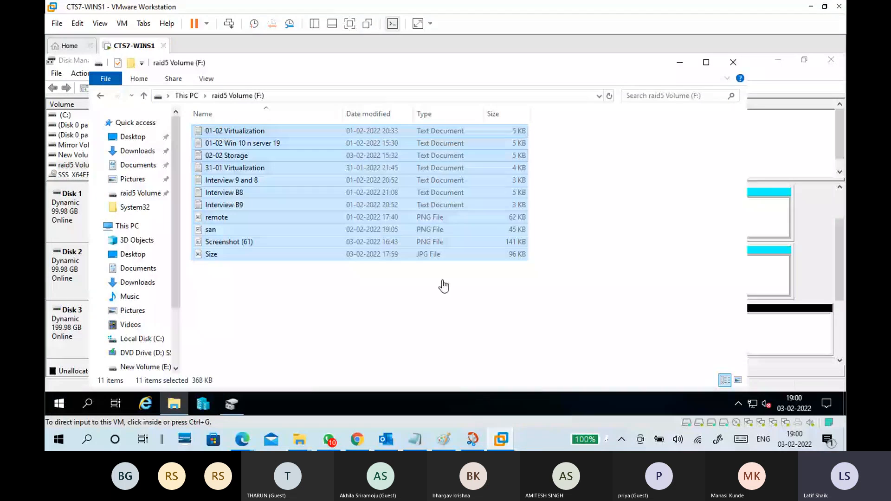
Reopen the raid5 Volume (F:) from This PC to check the copied files, and close File Explorer.
left_click(185, 96)
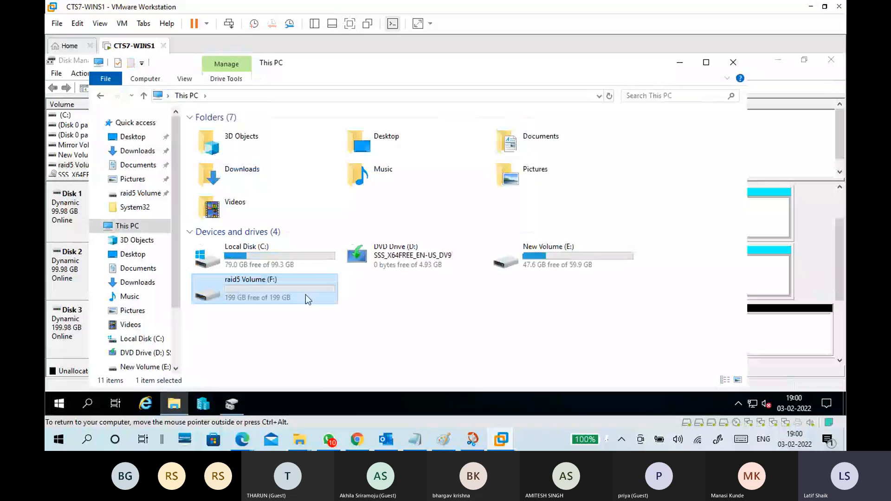
double_click(306, 295)
left_click(187, 97)
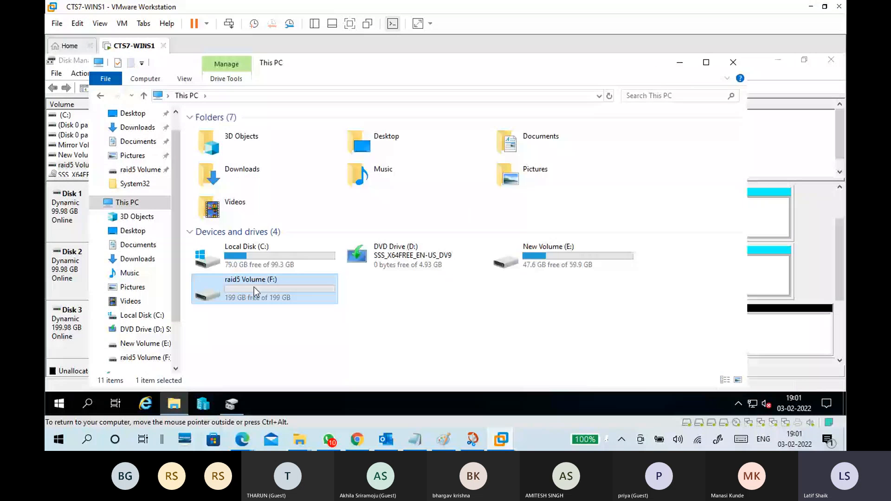
left_click(732, 63)
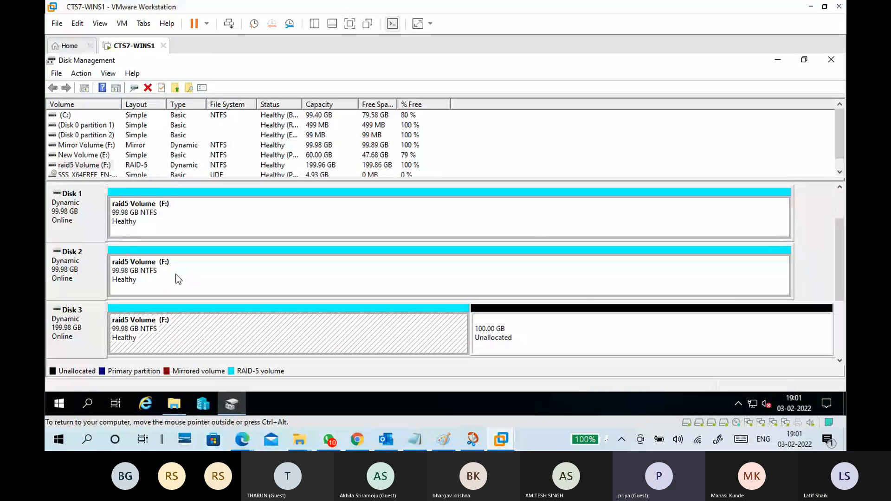
Take Disk 3 offline in Disk Management and check access to the files on the raid5 Volume (F:).
right_click(54, 322)
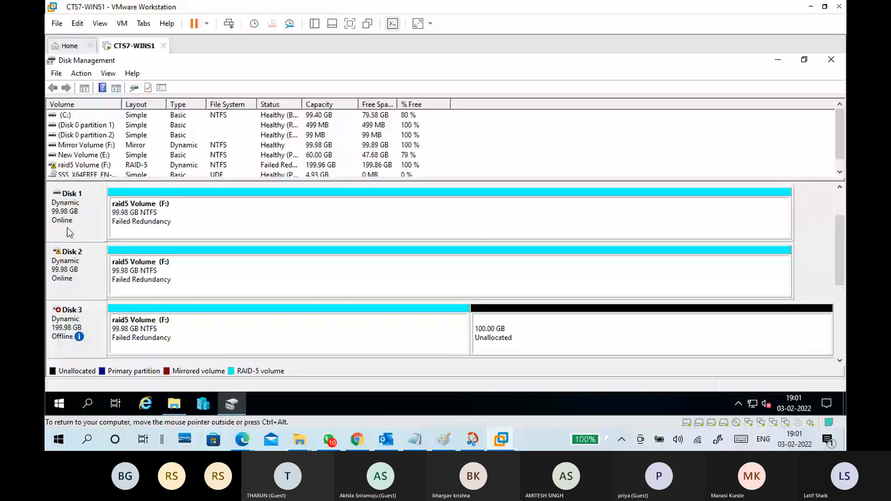
left_click(174, 404)
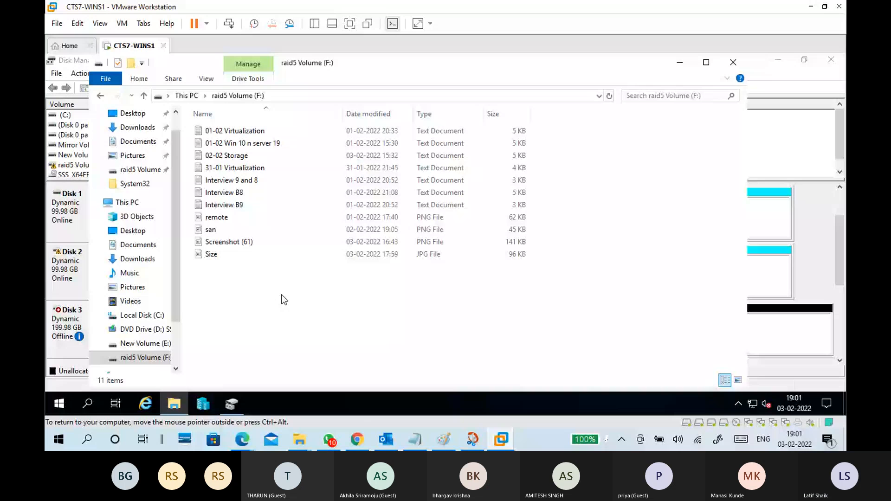
left_click(733, 65)
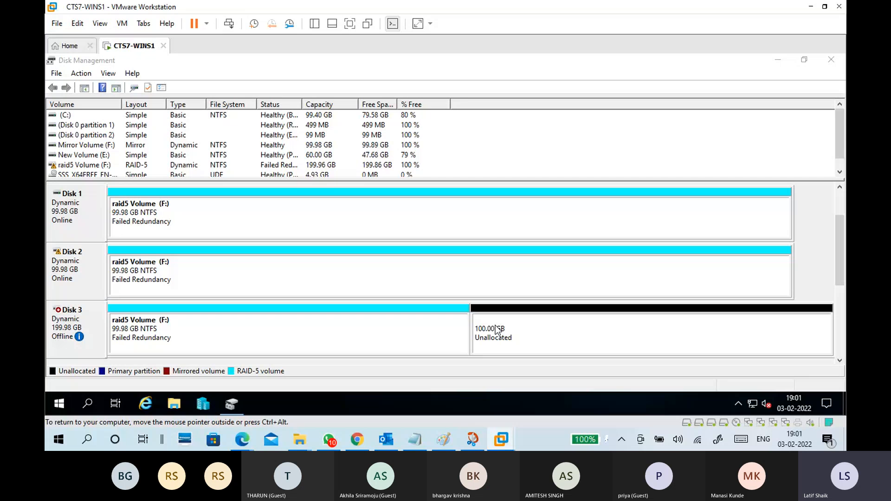
Remove the 200 GB Hard Disk 4 (SCSI) from the virtual machine's hardware settings.
left_click(122, 24)
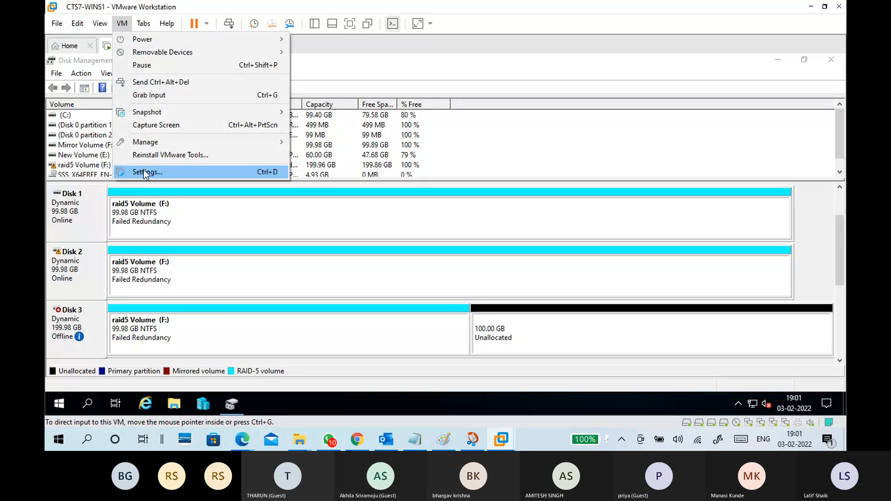
left_click(312, 218)
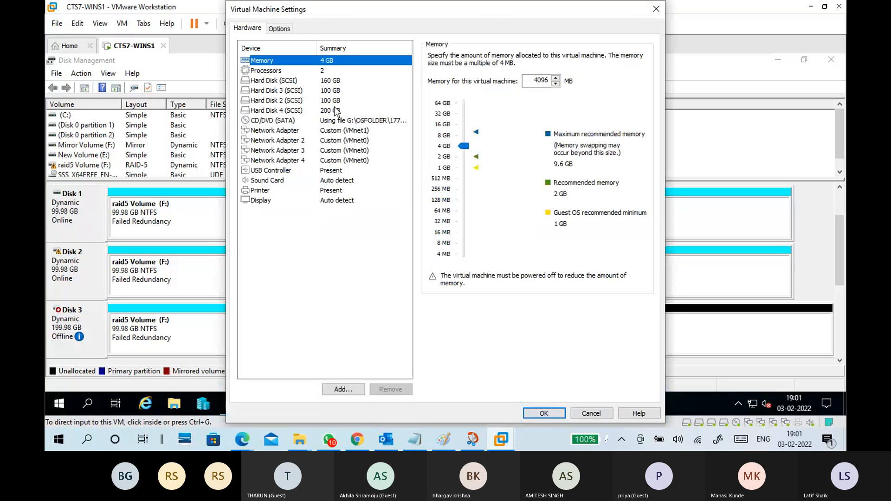
left_click(334, 110)
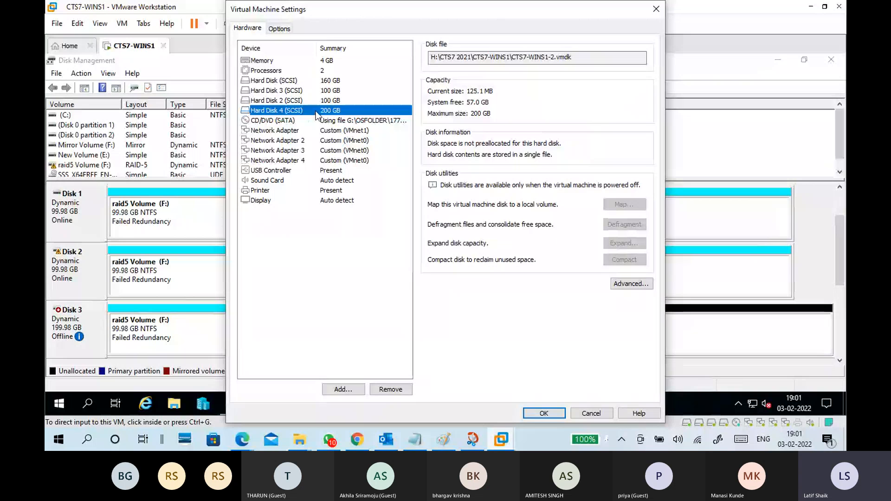
left_click(391, 388)
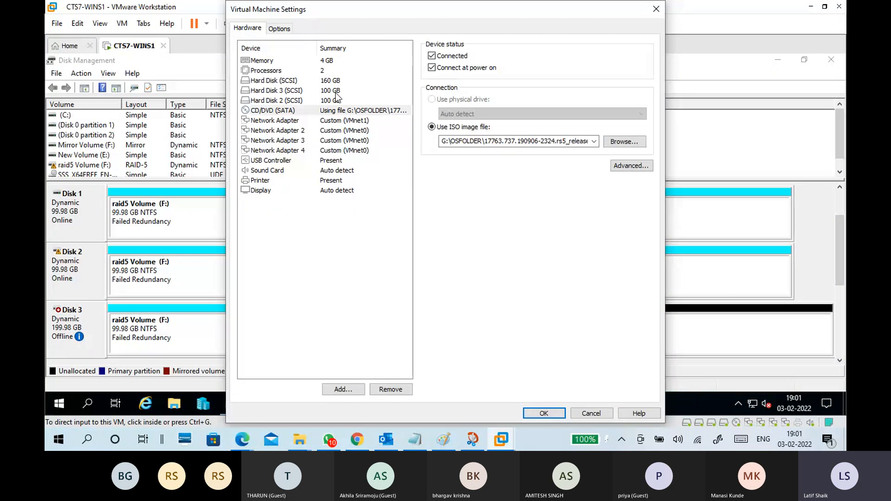
Begin adding a new SCSI virtual hard disk to the virtual machine, with a 100 GB maximum size stored as a single file.
left_click(344, 389)
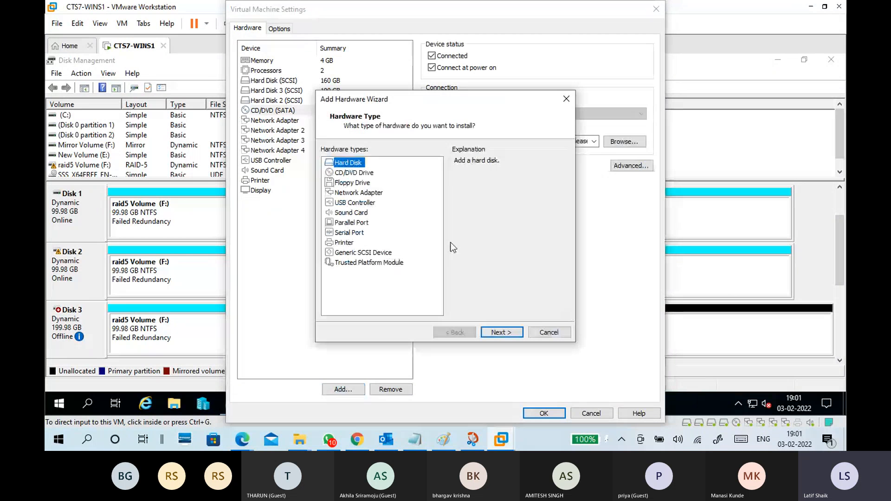
left_click(504, 334)
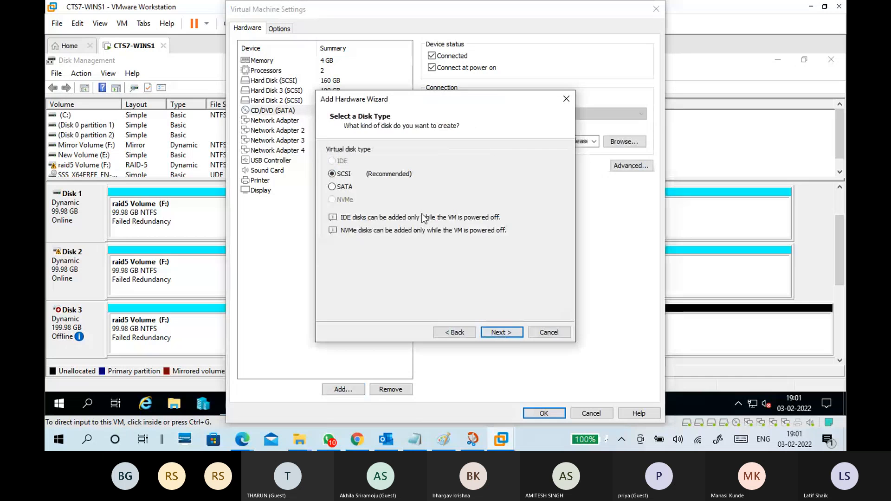
left_click(497, 331)
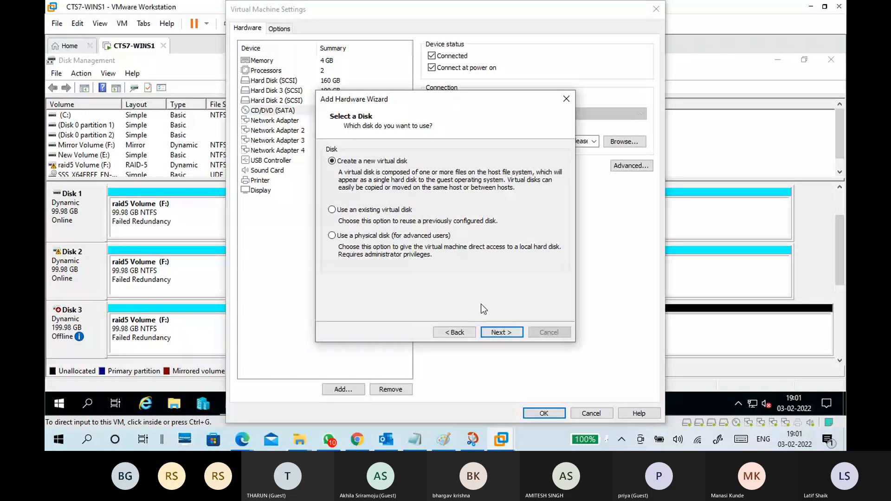
left_click(496, 331)
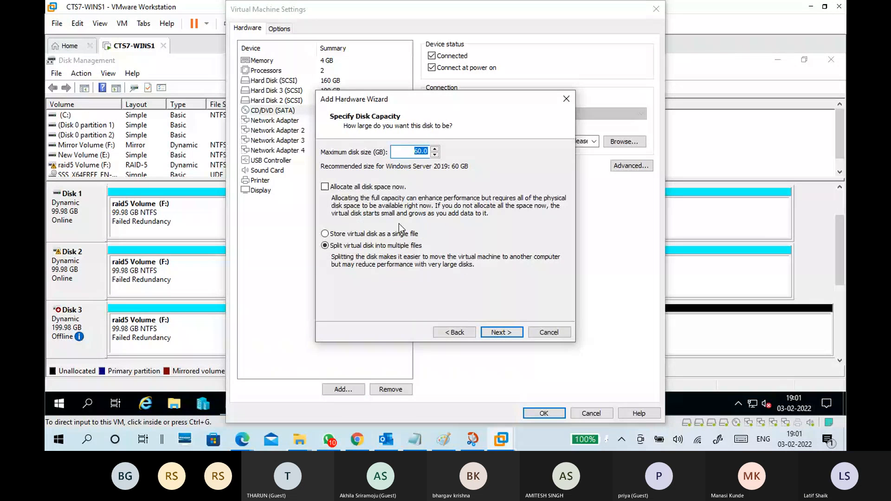
left_click(392, 234)
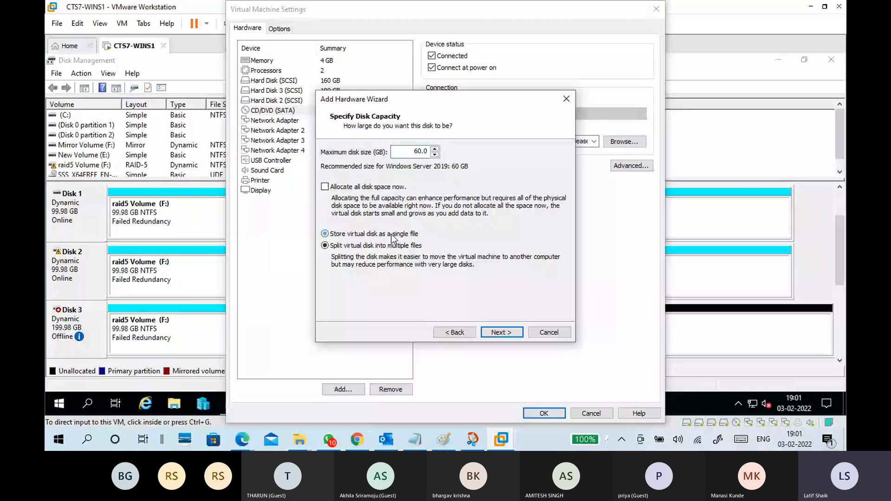
double_click(412, 147)
type("100")
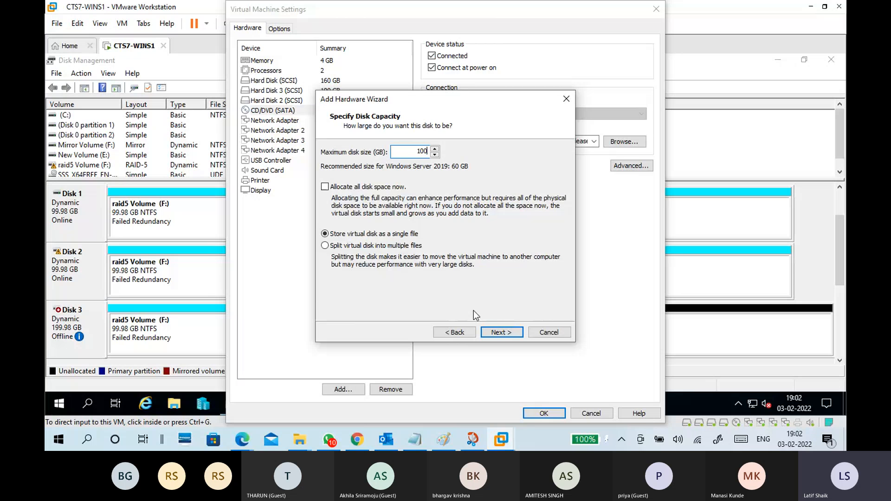
Recheck the new disk's type and source options, create it as CTS7-WINS1-3.vmdk, and apply the virtual machine settings.
left_click(452, 334)
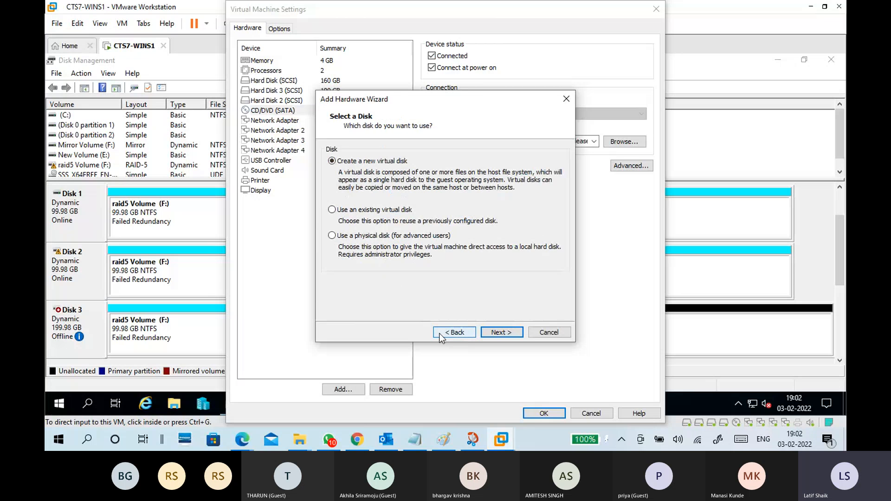
left_click(498, 332)
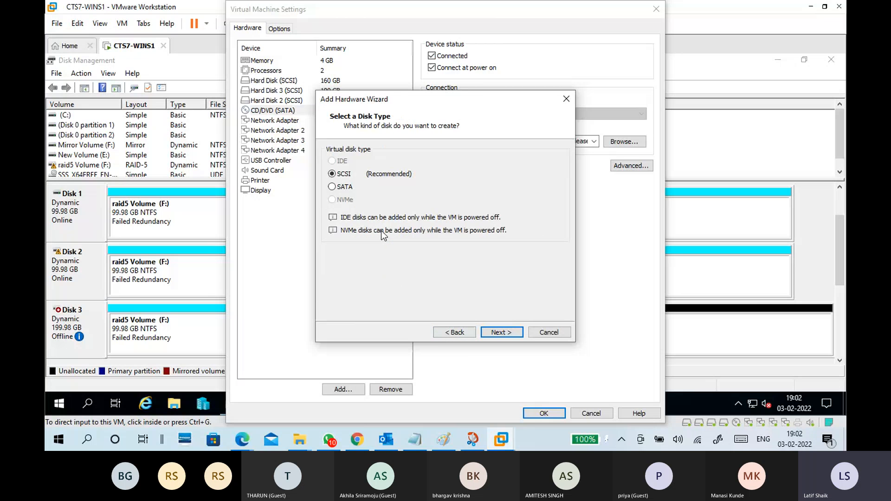
left_click(498, 333)
left_click(501, 334)
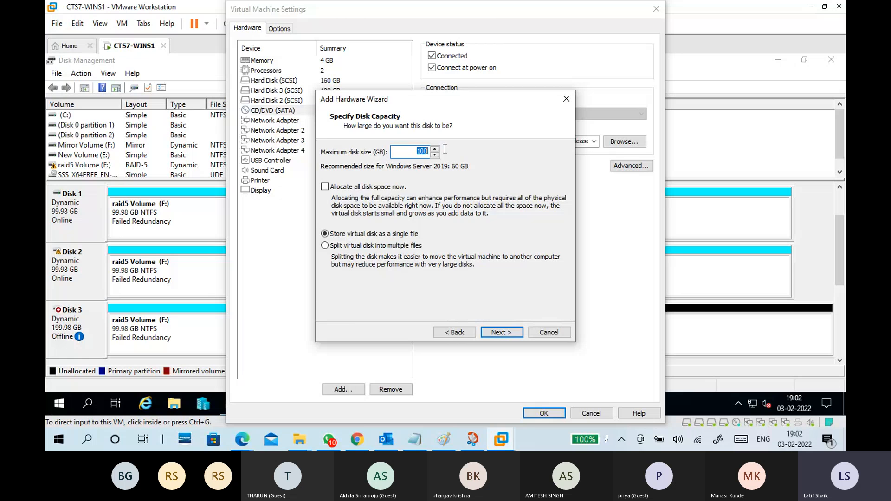
left_click(502, 333)
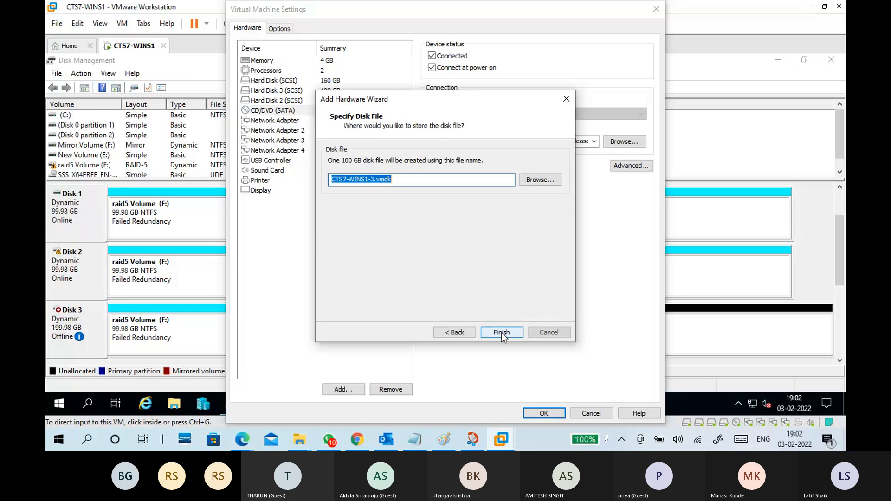
left_click(502, 333)
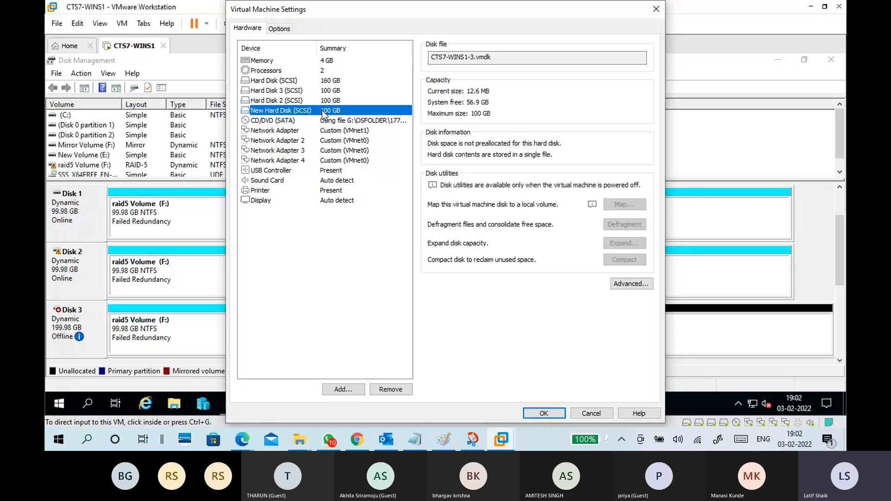
left_click(559, 412)
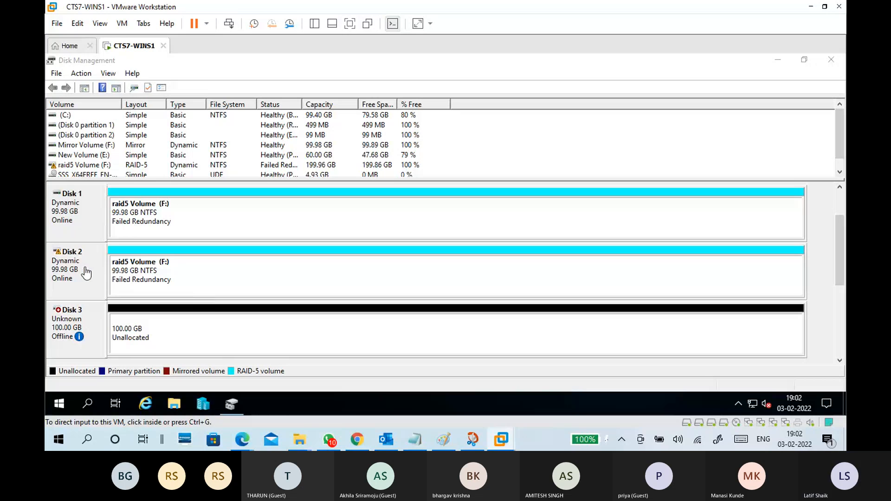
Open the raid5 Volume (F:) from This PC to check its files, and minimize File Explorer.
left_click(85, 223)
left_click(83, 260)
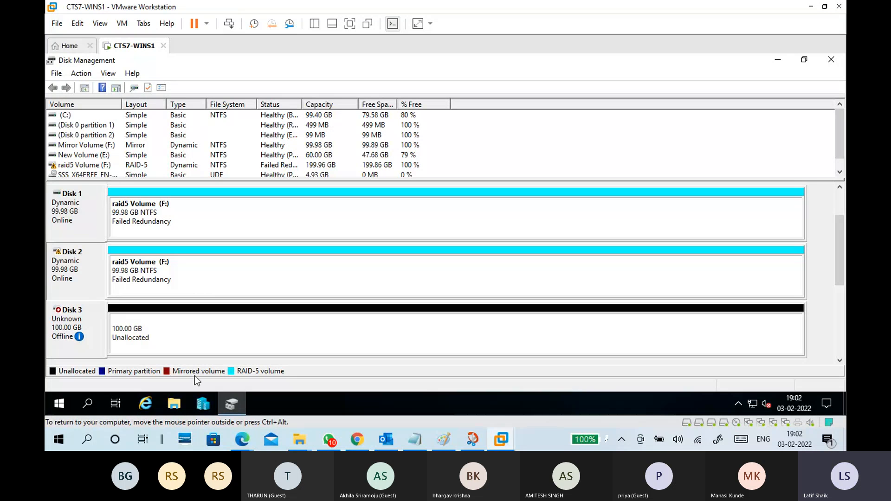
left_click(178, 405)
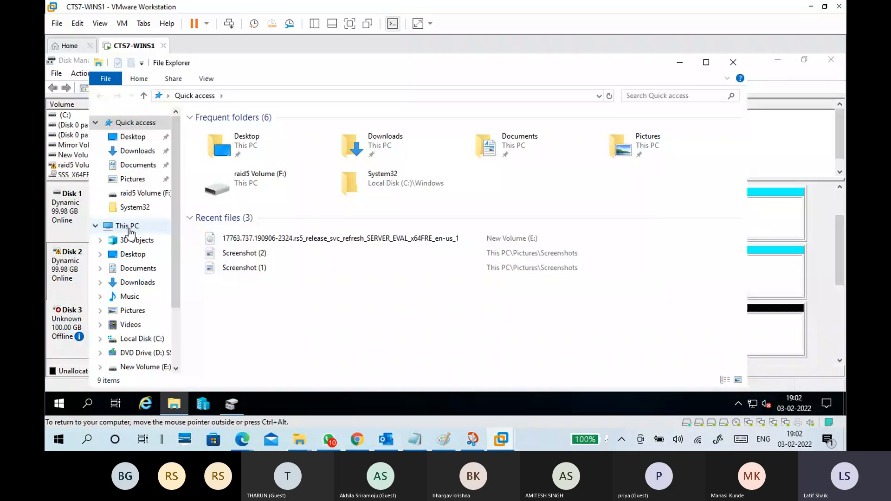
left_click(130, 227)
double_click(279, 290)
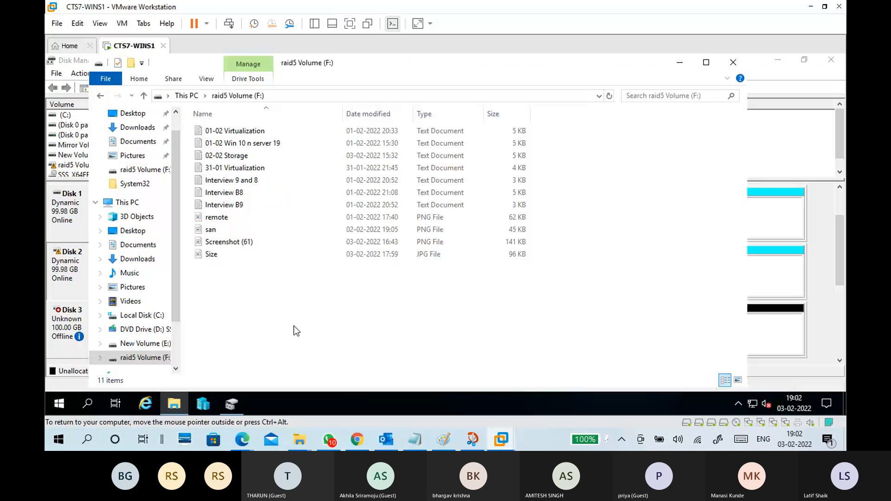
left_click(144, 95)
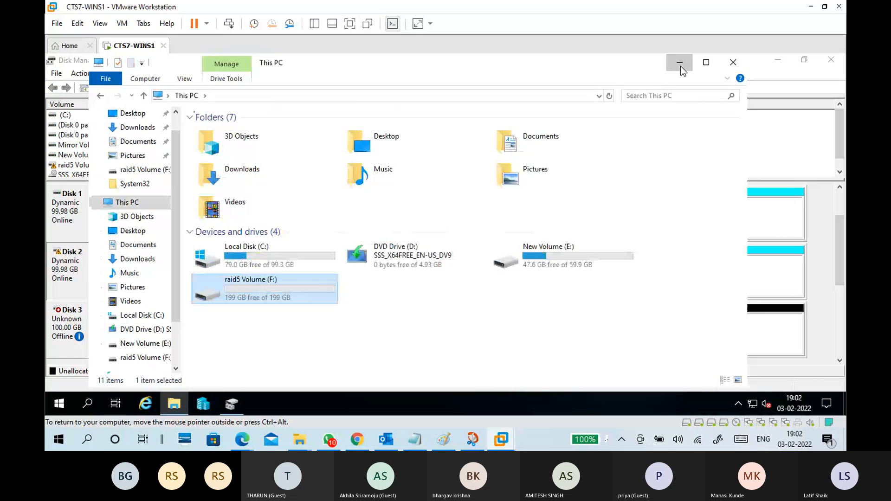
left_click(681, 68)
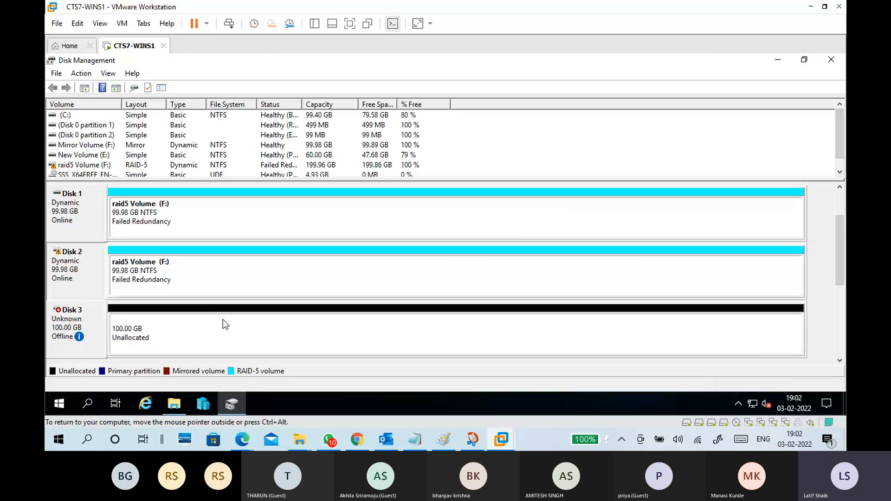
Initialize the new Disk 3 with the GPT (GUID Partition Table) partition style.
right_click(92, 328)
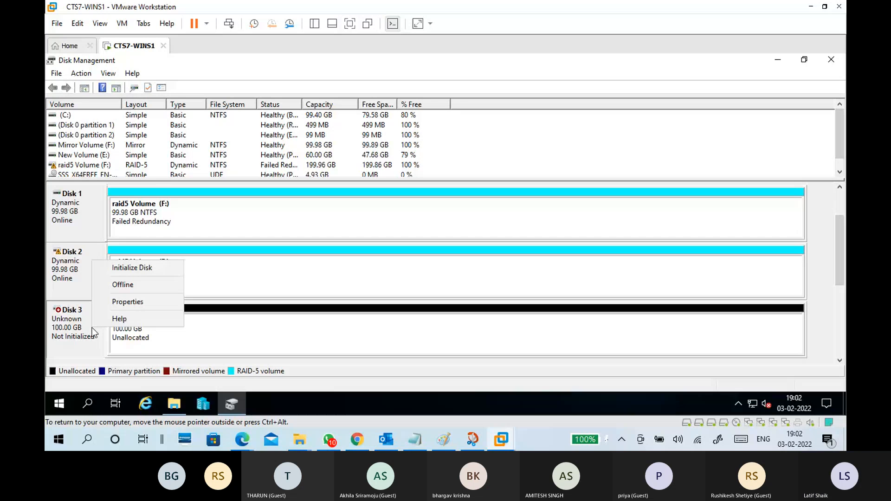
left_click(132, 268)
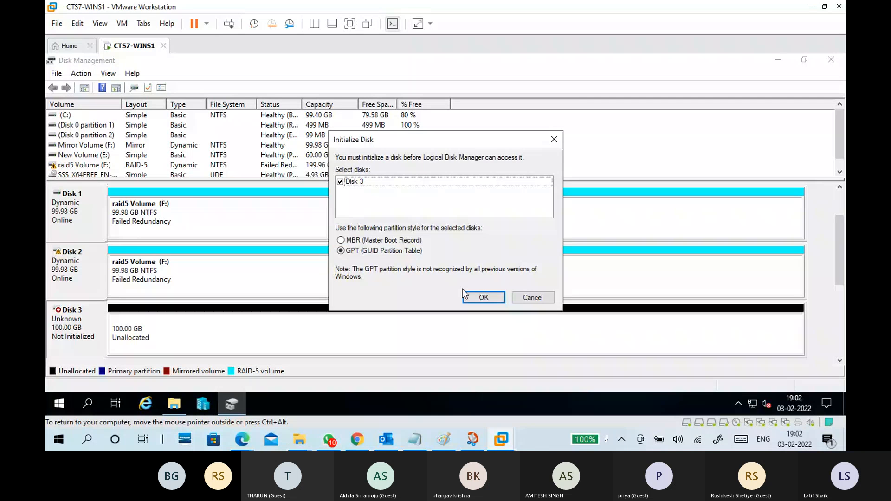
left_click(483, 297)
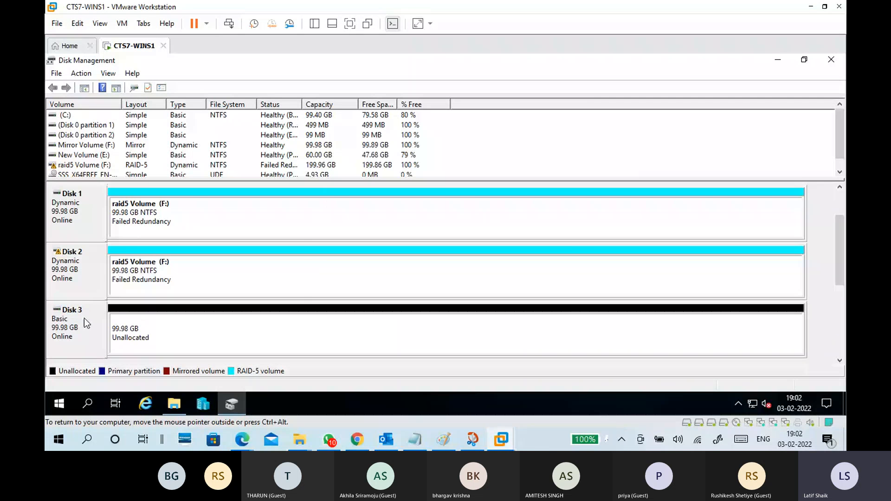
Check the volume options for Disk 3's unallocated space and try to reactivate Disk 2.
right_click(181, 333)
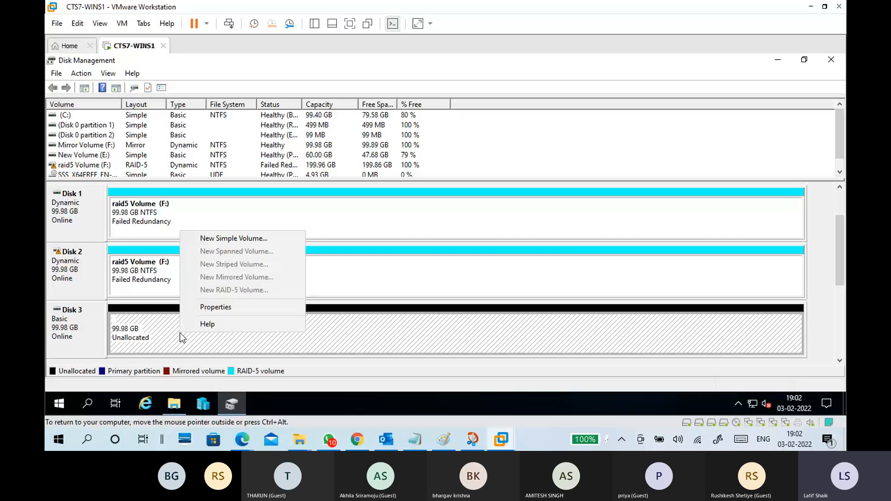
left_click(150, 285)
left_click(77, 216)
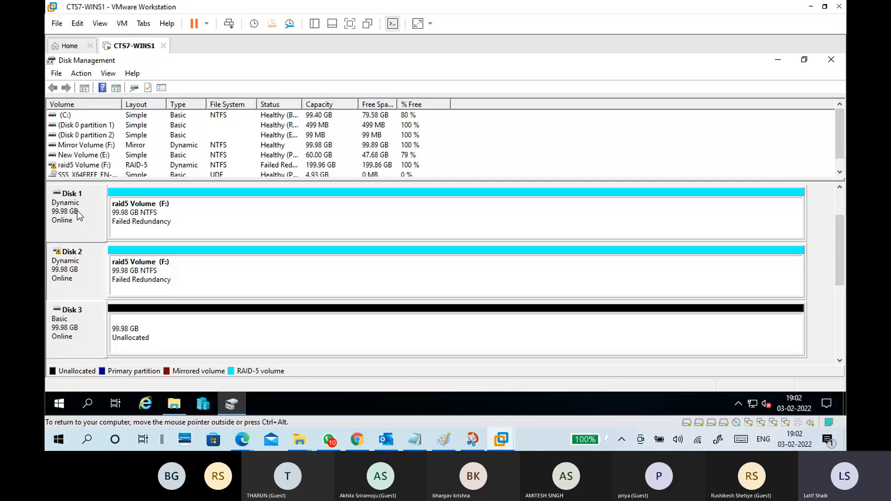
right_click(82, 266)
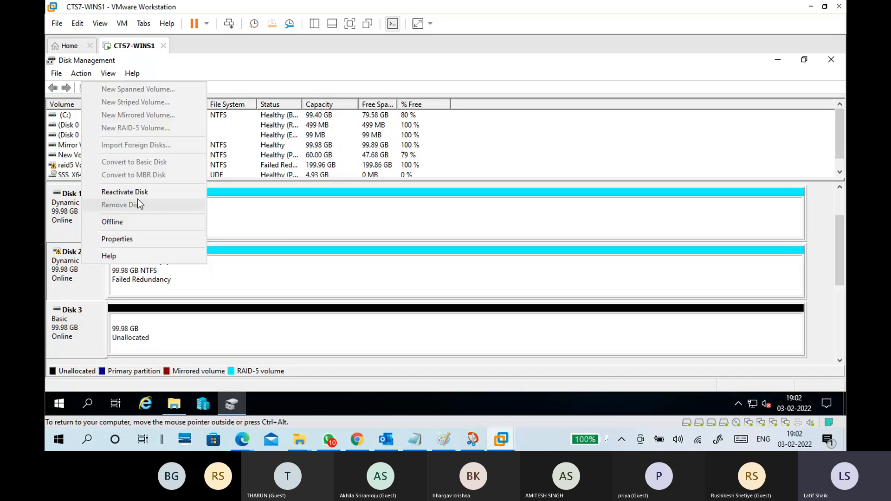
left_click(138, 192)
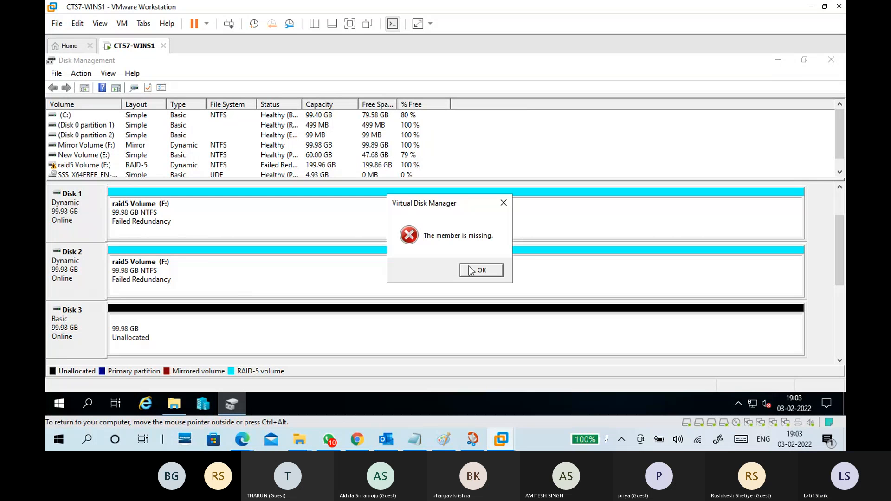
left_click(470, 270)
Repair the raid5 Volume (F:) using Disk 3 as the replacement disk.
right_click(270, 279)
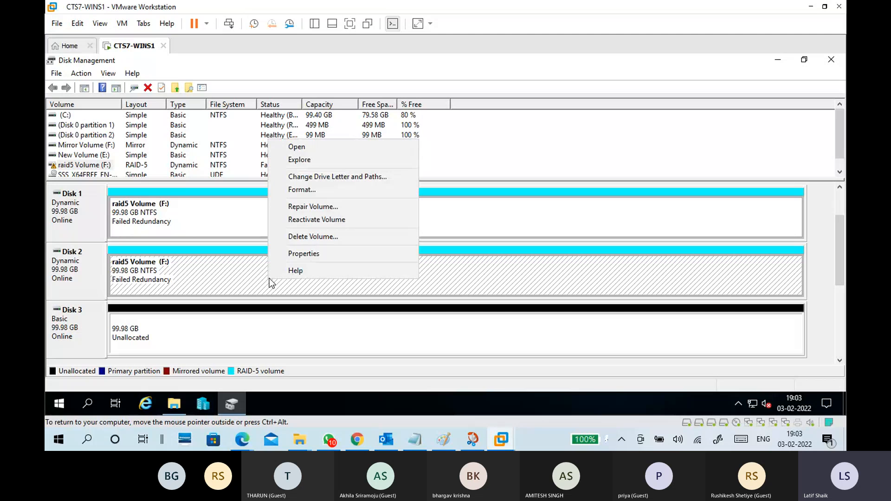
left_click(303, 207)
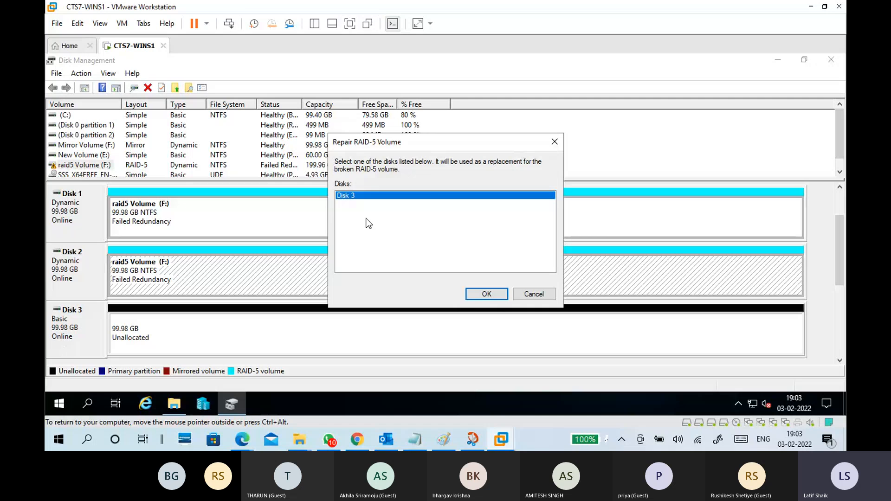
left_click(502, 295)
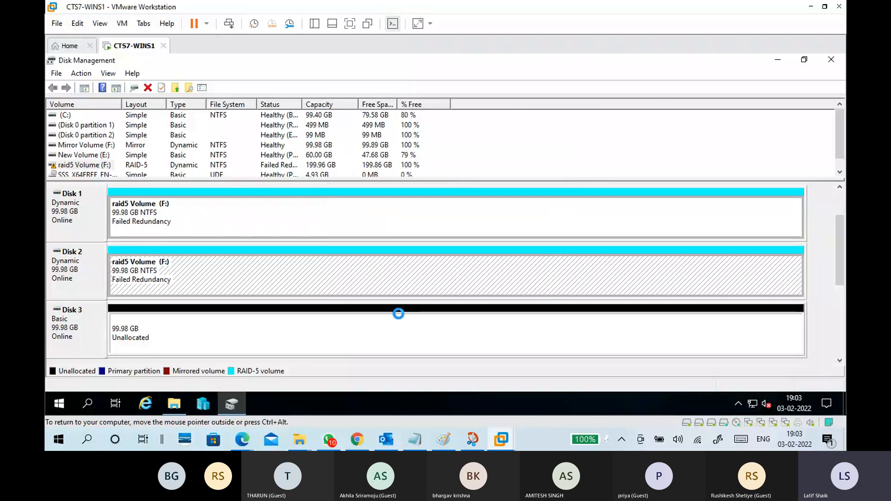
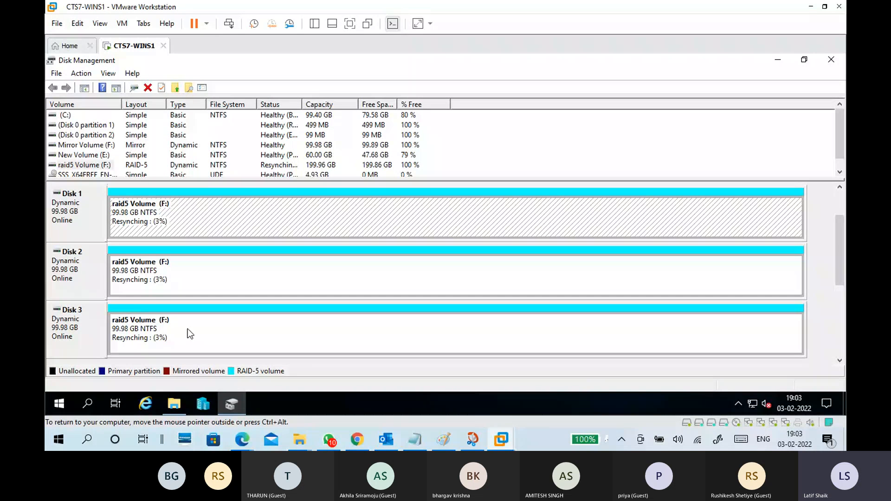
Switch to Notepad with 02-02 Storage.txt and highlight "single disk failure" in the RAID 5 notes.
left_click(227, 276)
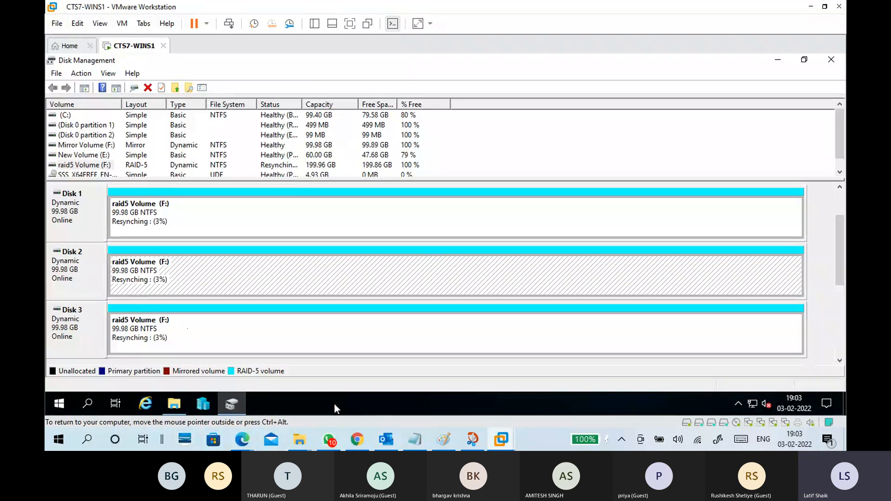
left_click(334, 404)
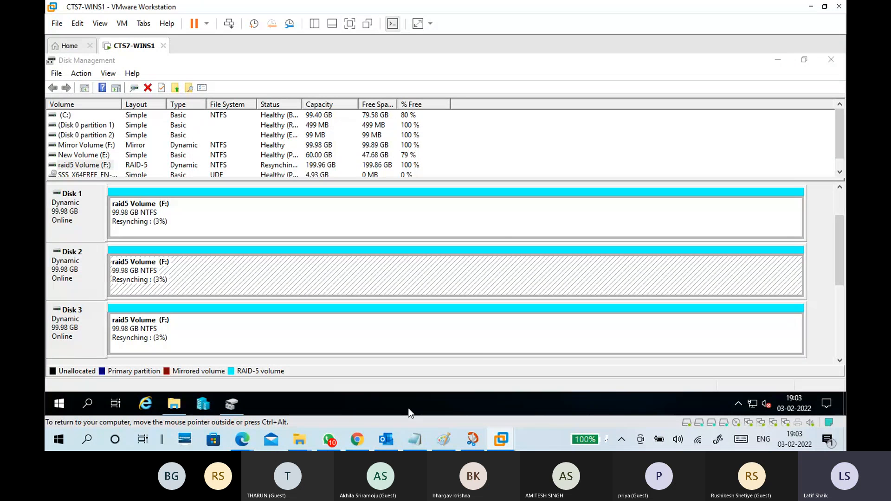
left_click(416, 436)
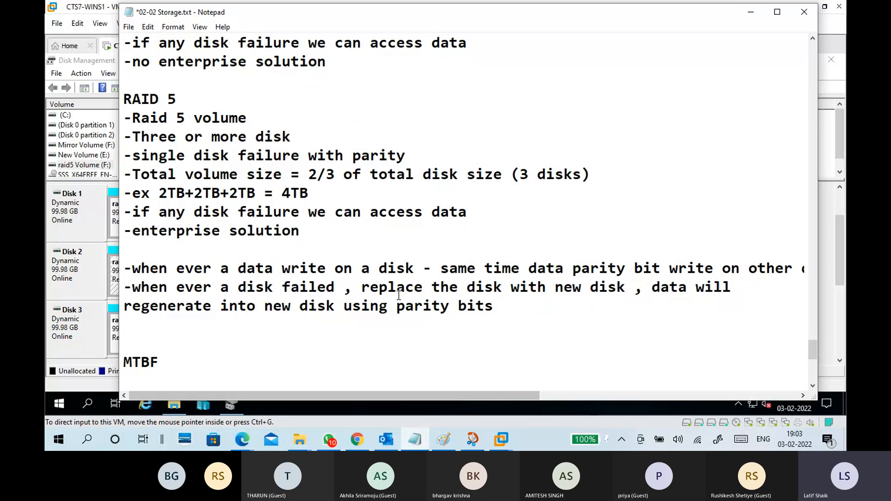
left_click(133, 156)
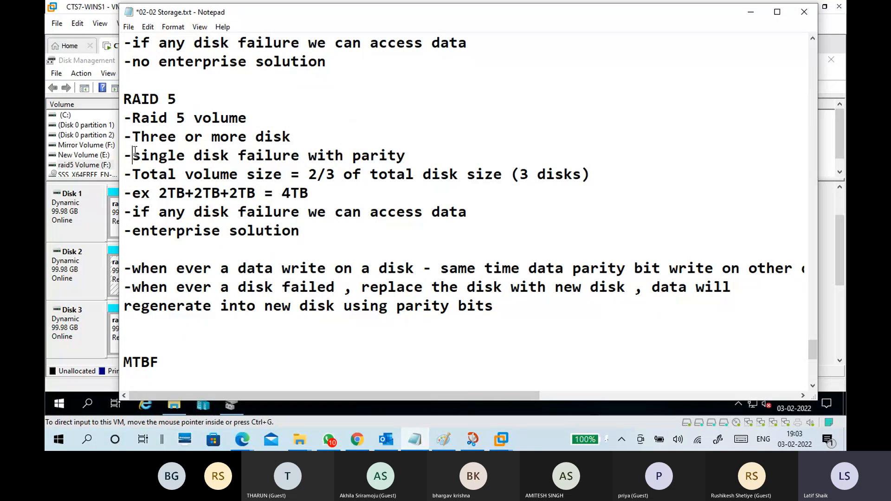
left_click_drag(133, 155, 300, 155)
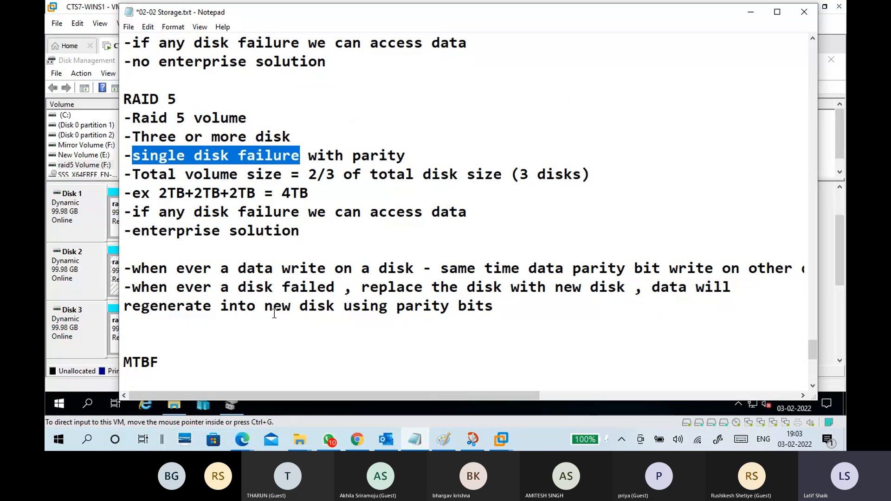
Add the line "-5 disk" under the RAID 6 heading at the end of the notes.
scroll(274, 314, "down", 3)
left_click(179, 225)
key("BackSpace")
key("BackSpace")
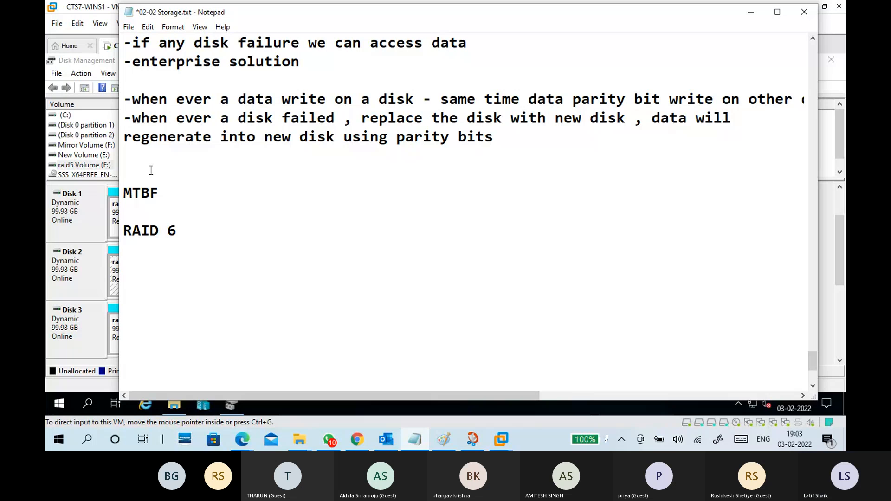
key("Delete")
type("R")
left_click(169, 255)
type("-%")
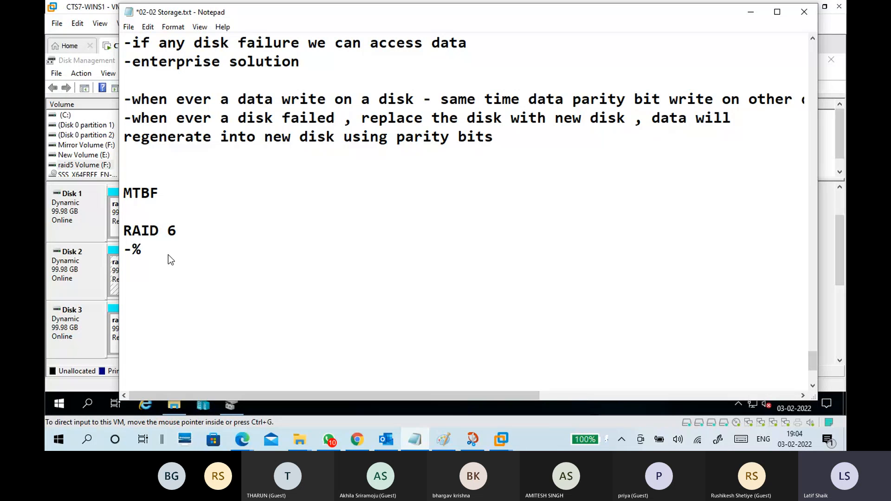
key("BackSpace")
type("5")
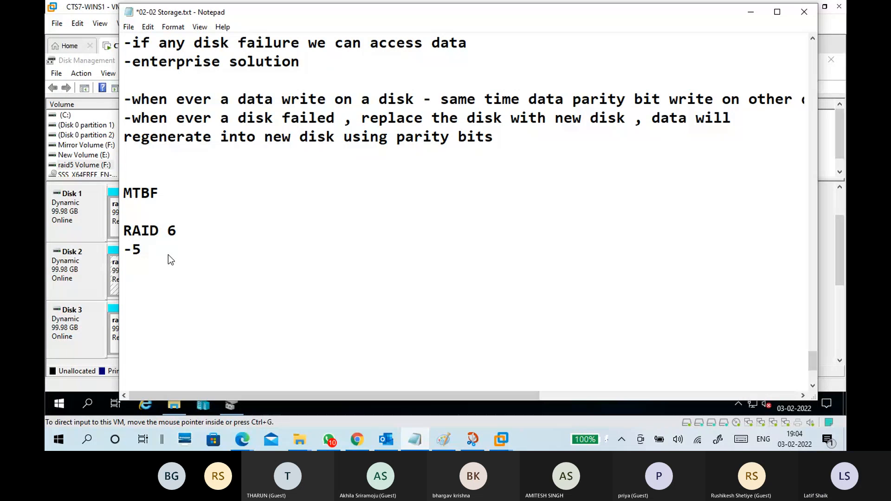
type(" disk")
key("Return")
Add the line "-two disk failure with parity" to the RAID 6 notes.
type("-")
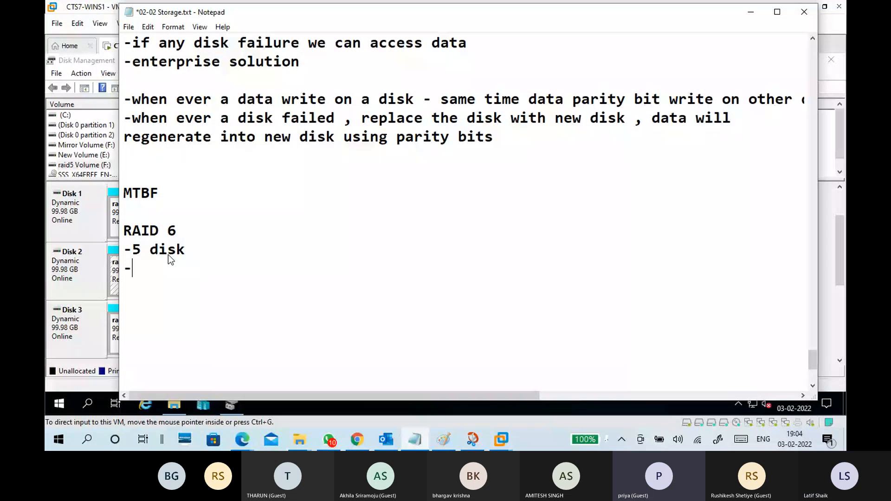
type("two")
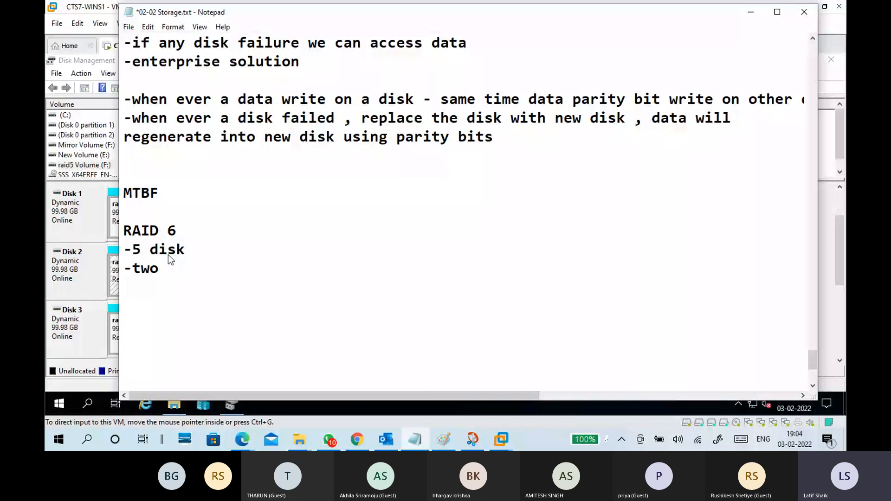
type(" disk fail")
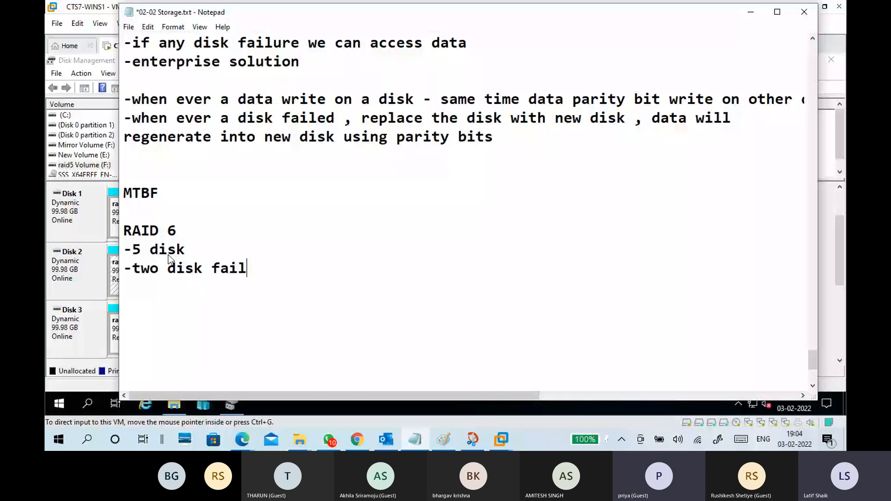
type("ure with parit")
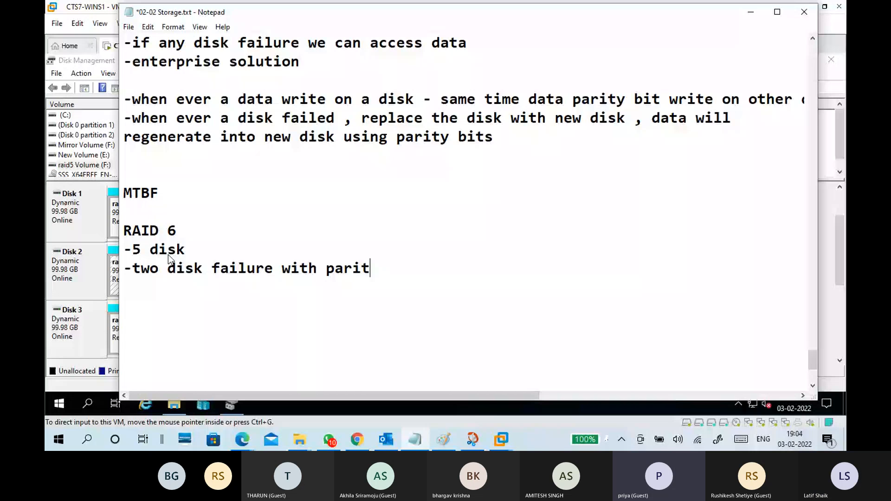
type("y")
key("Return")
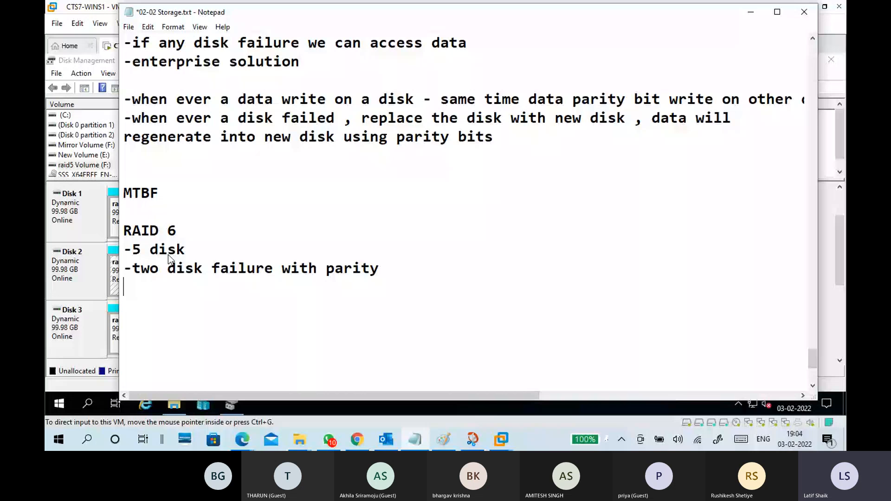
Add the line "-total volume size = 3/5 of total disk size" to the RAID 6 notes.
type("-total ")
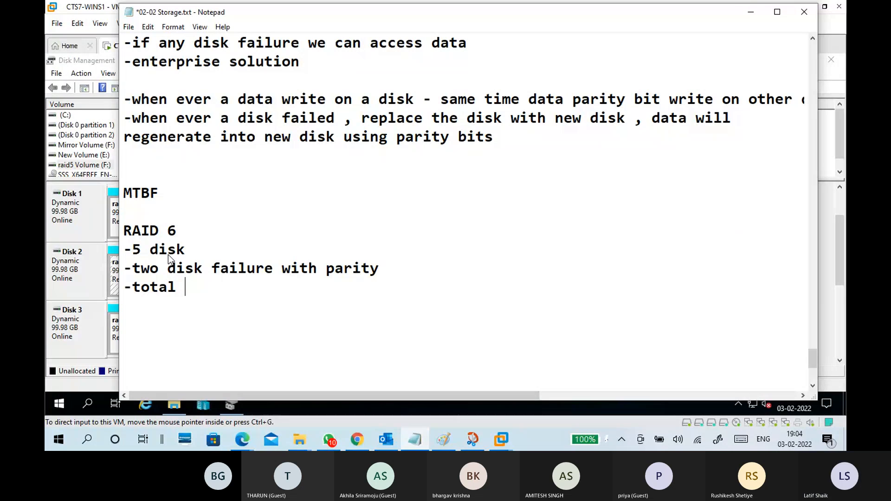
type("volume")
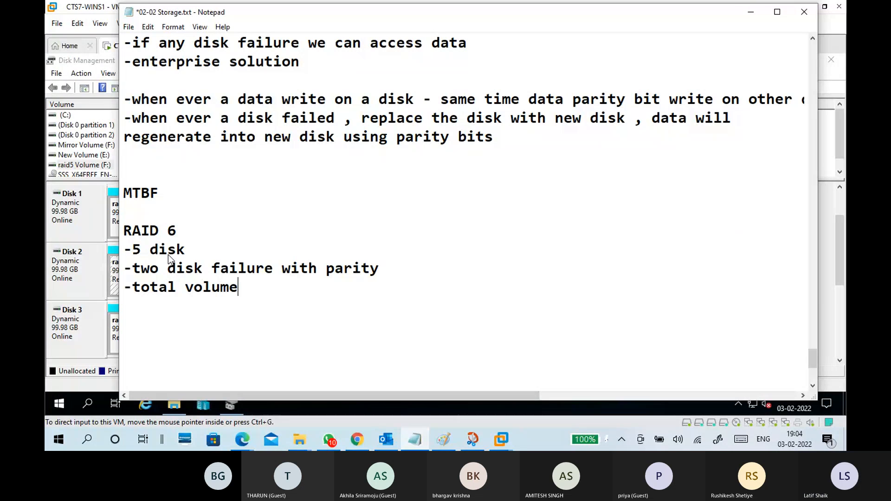
type(" size ")
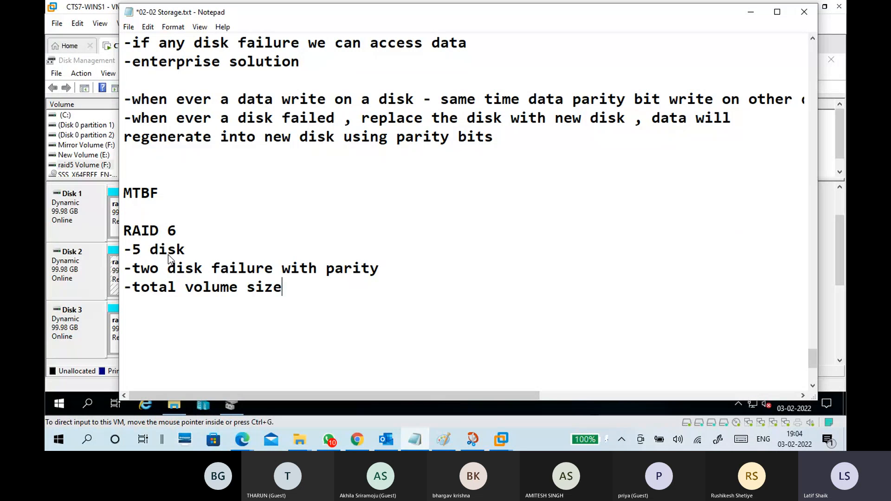
type("-")
key("BackSpace")
type("= 3/5 of t")
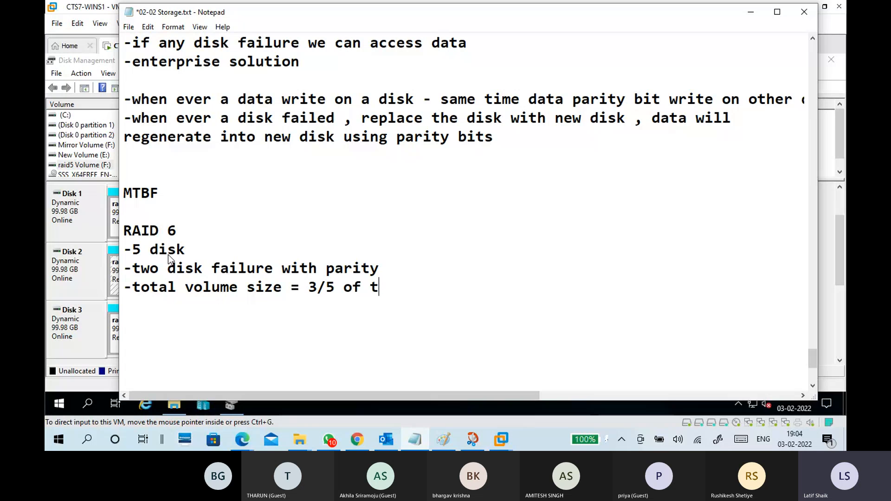
type("otal ")
type("disk size")
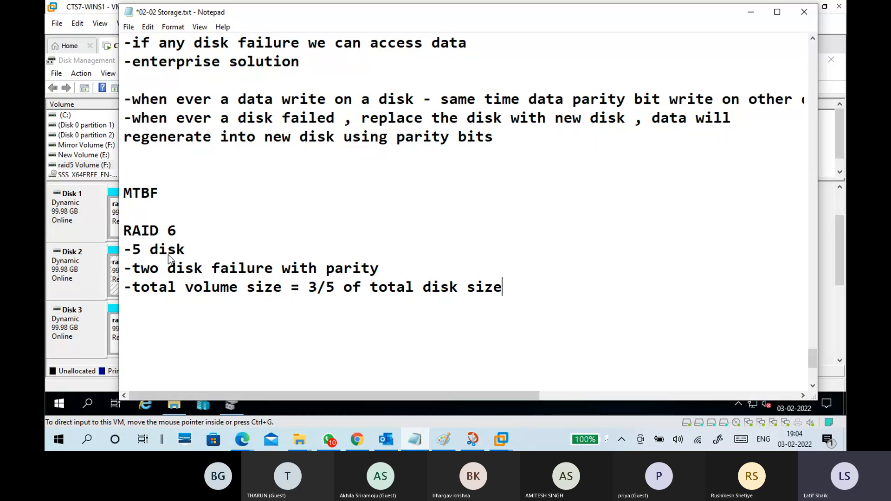
key("Return")
Add the capacity example "-ex 2tb+2tb+2tb+2tb+2tb=6tb" to the RAID 6 notes.
type("-ex 2tb+")
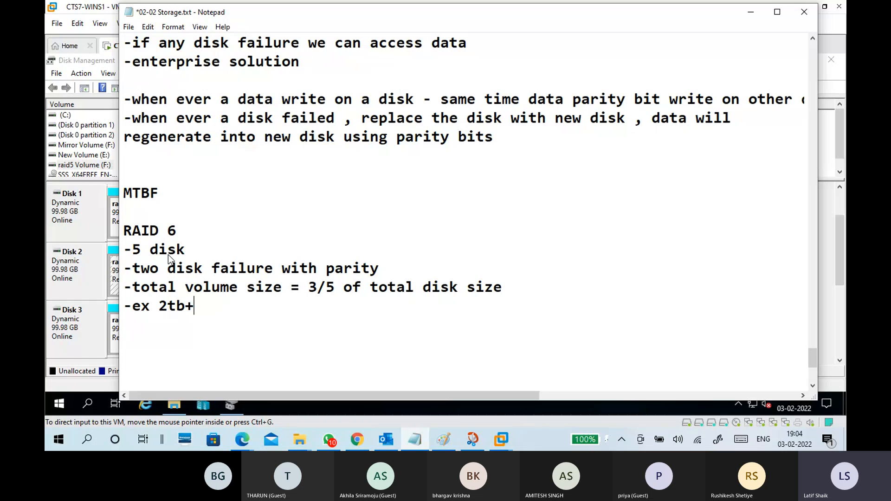
type("2tb+2tb+2tb+")
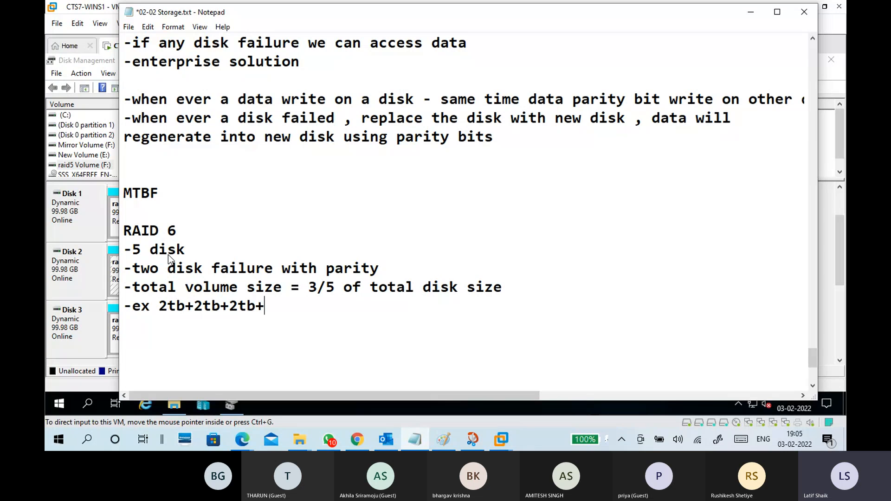
type("2tb+2tb")
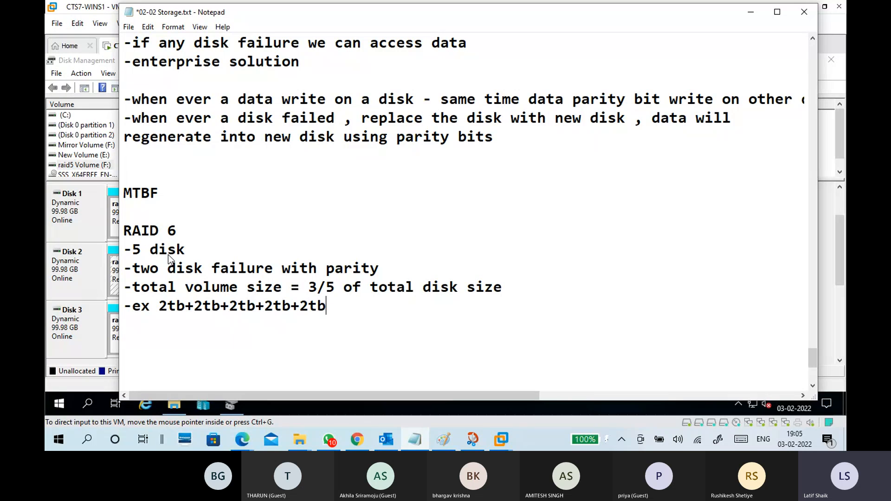
type("=6tb")
key("Return")
Add the line "-if 2 disk are failed we can access data" and a blank line to the RAID 6 notes.
type("-if 2 disk are ")
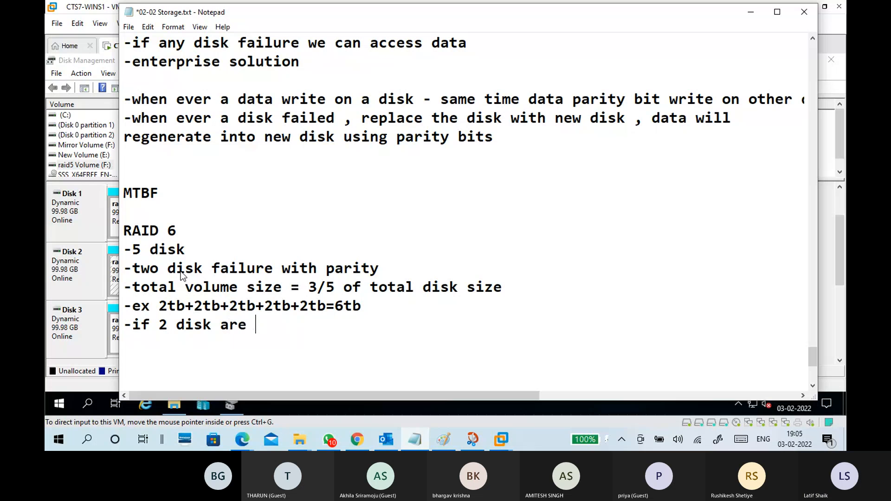
type("failed")
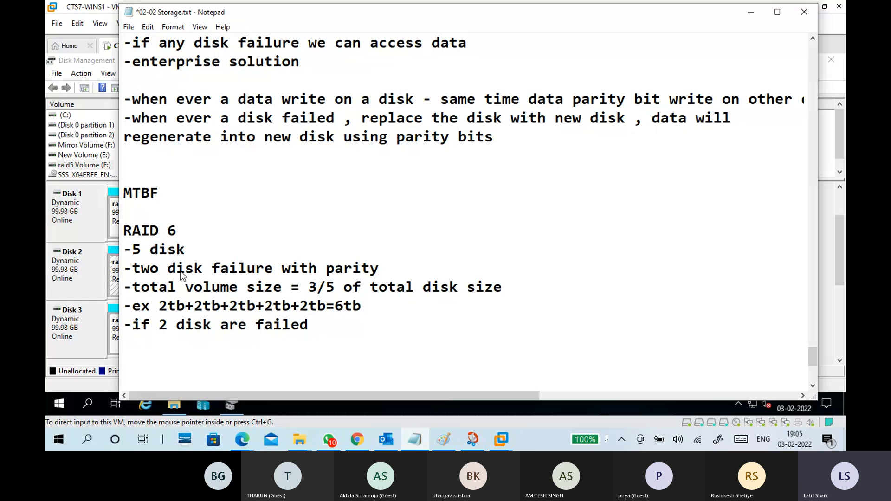
type(" we can ")
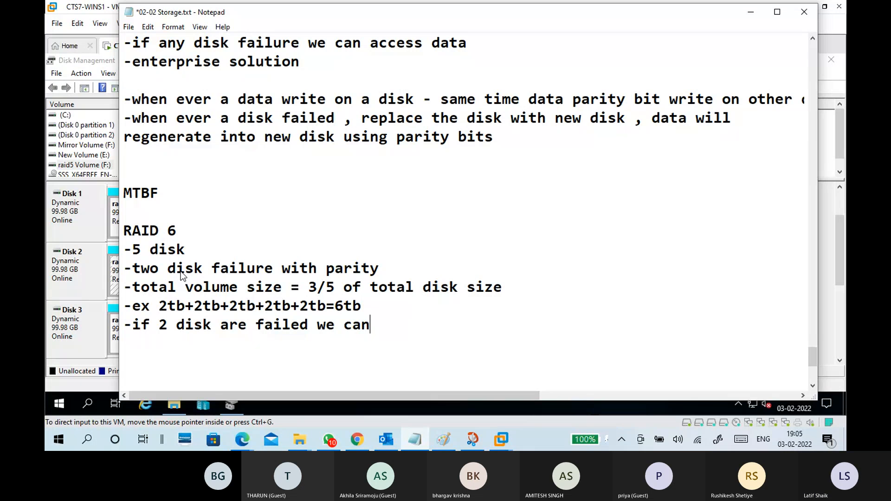
type("acc")
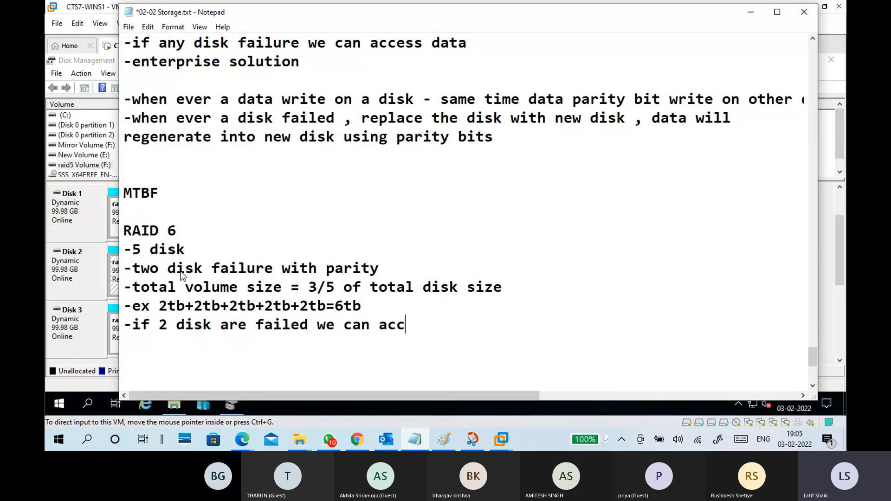
type("ess data")
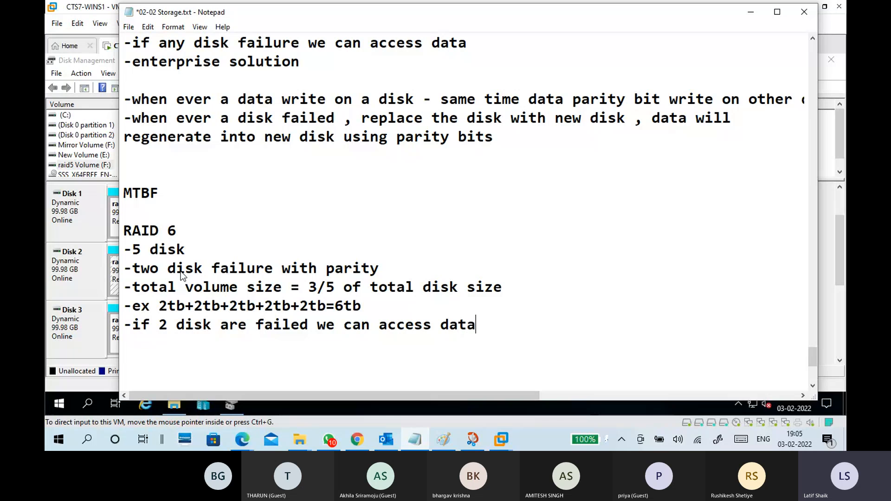
key("Return")
key("Return")
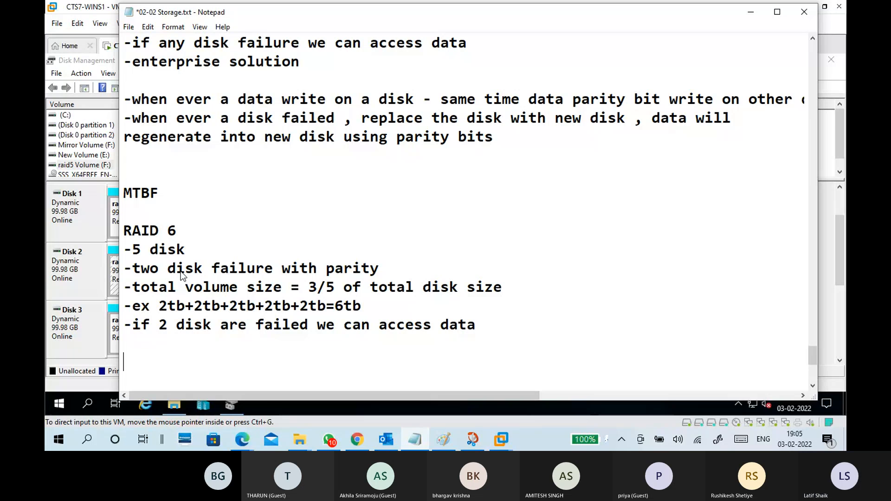
Review the RAID 5 notes against RAID 6 and return to the empty line below the RAID 6 section.
scroll(242, 242, "down", 2)
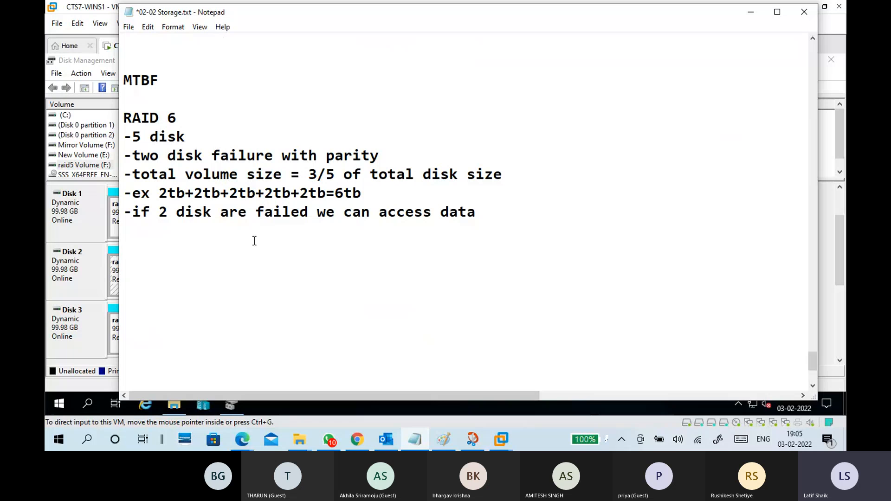
key("BackSpace")
left_click(260, 250)
scroll(260, 249, "up", 6)
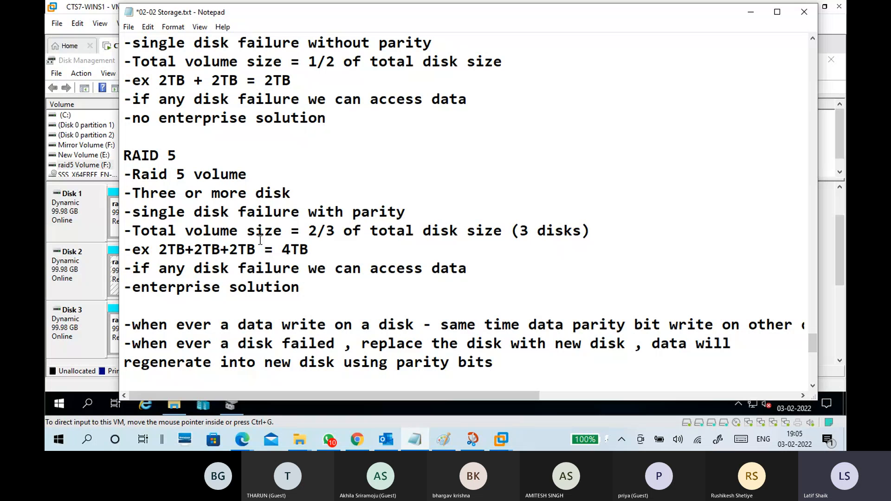
left_click(264, 244)
scroll(264, 242, "down", 3)
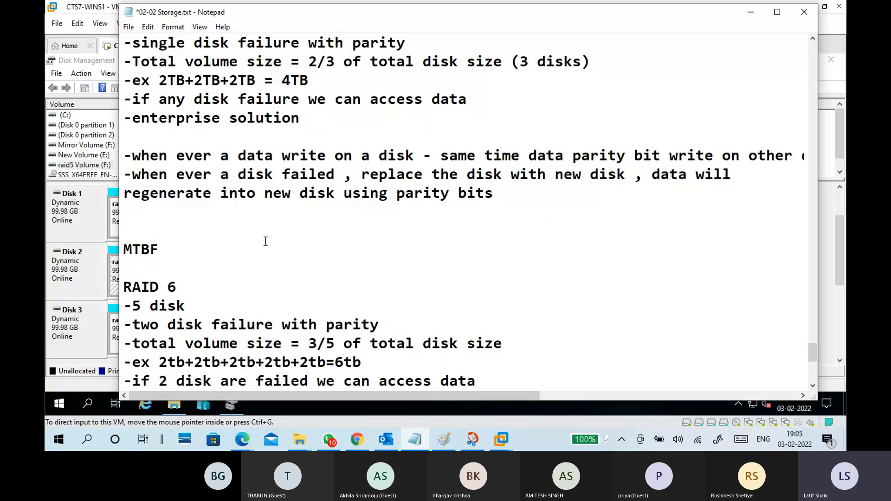
scroll(264, 242, "down", 3)
left_click(246, 206)
left_click(249, 201)
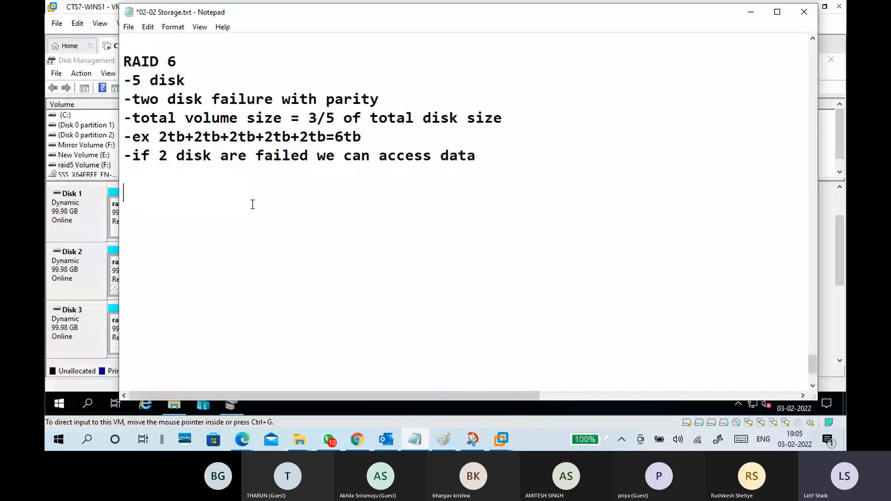
Add the headings "RAID 10" and "RAID 50" on separate lines below the RAID 6 notes.
type("RAID ")
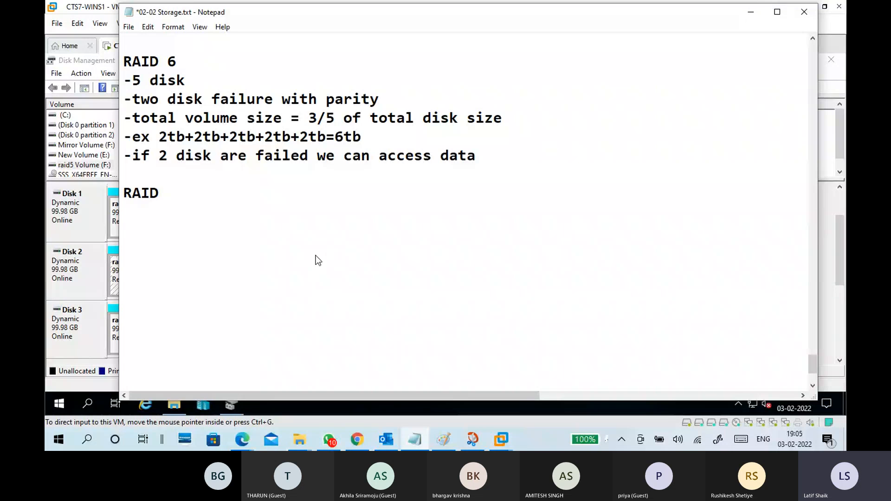
type("10")
key("Return")
type("RAI")
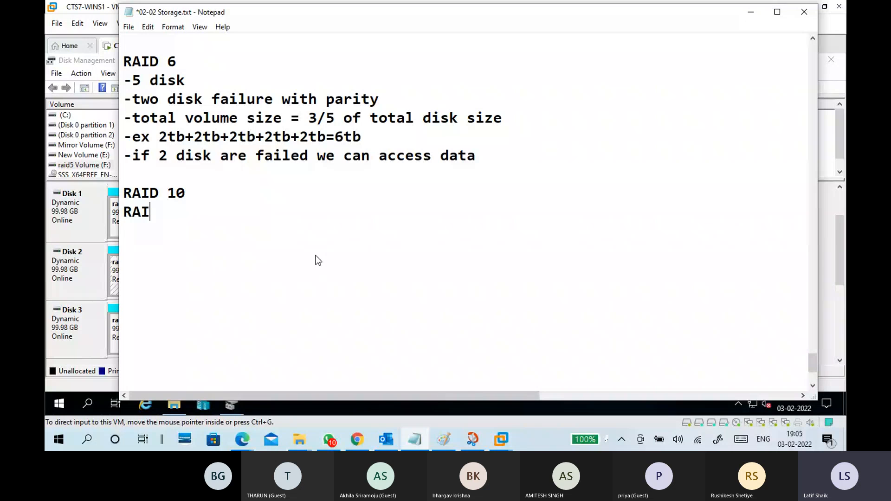
type("D 50")
Add the explanation "-RAID 1 + RAID 0" after the "RAID 10" heading in the notes.
key("Up")
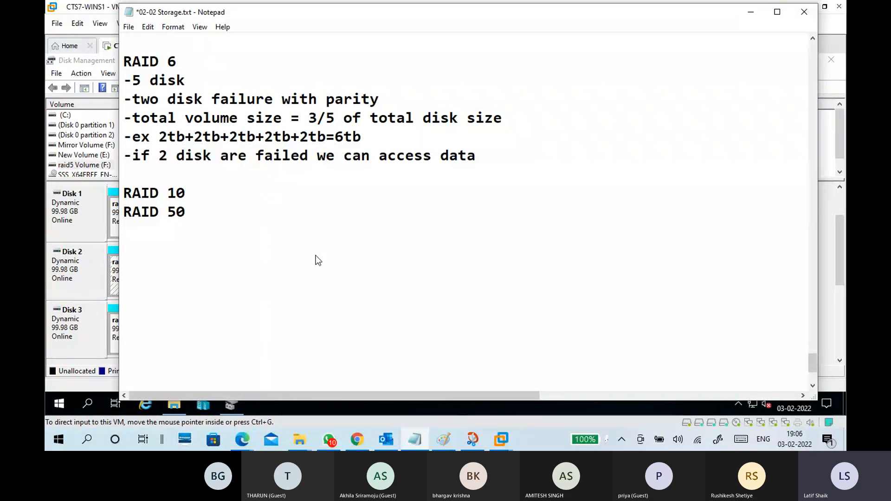
type("radi")
key("BackSpace")
key("BackSpace")
key("BackSpace")
key("BackSpace")
key("BackSpace")
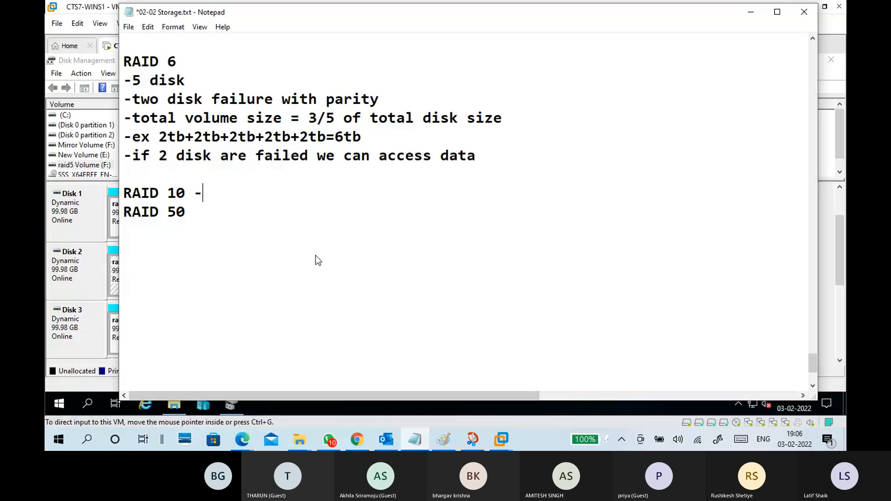
type("RAID 1 + ")
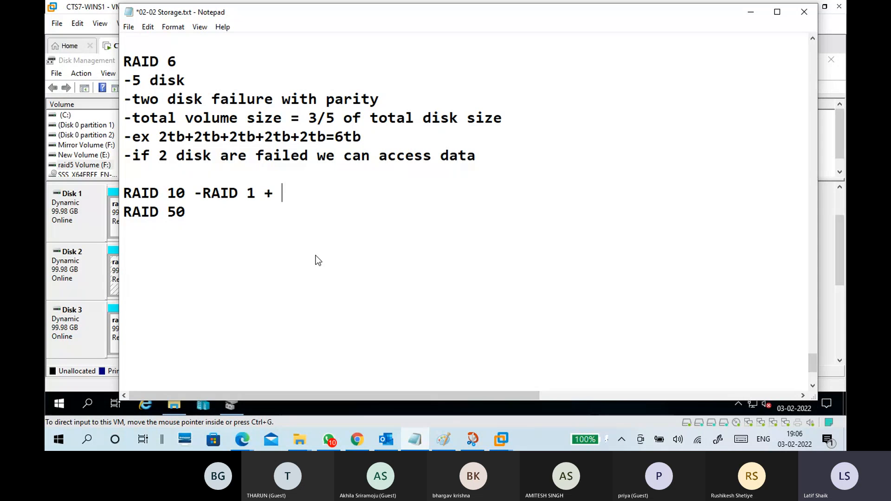
type("RAID 0")
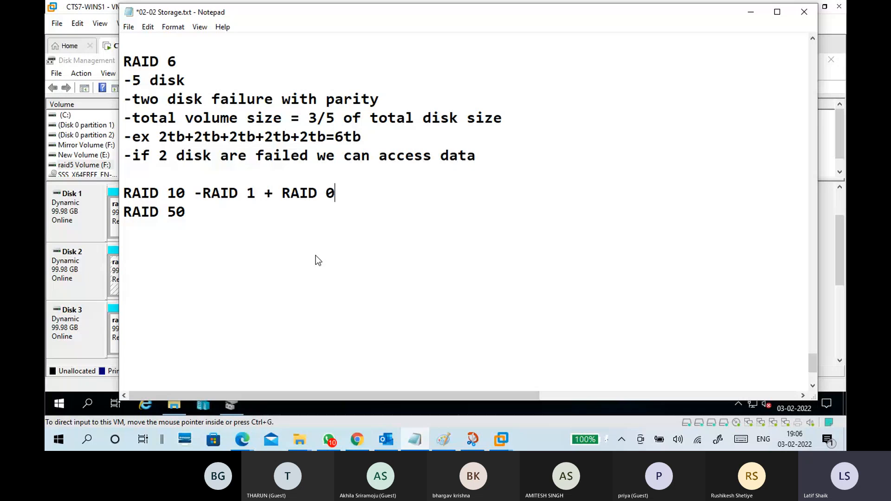
left_click_drag(203, 193, 338, 192)
left_click(334, 204)
Switch to Paint, draw two stacked disk boxes labelled 1T below the RAID 6 diagram, and write 2T beside them.
left_click(750, 11)
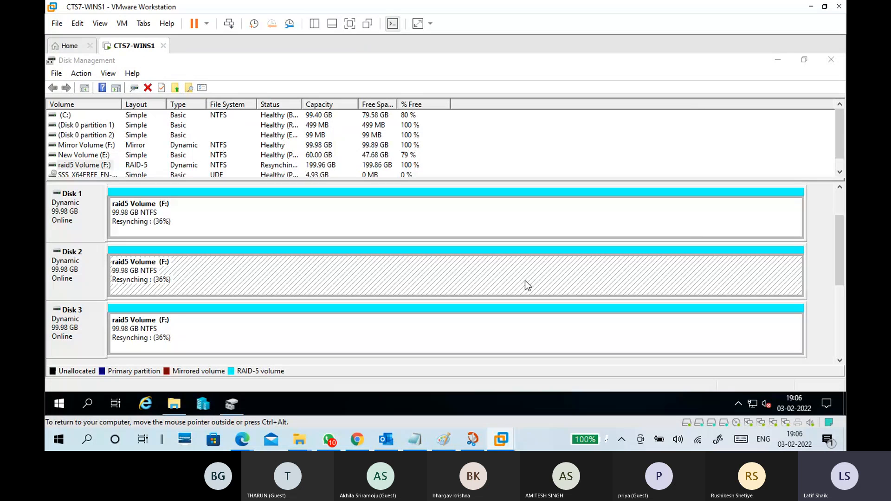
left_click(445, 439)
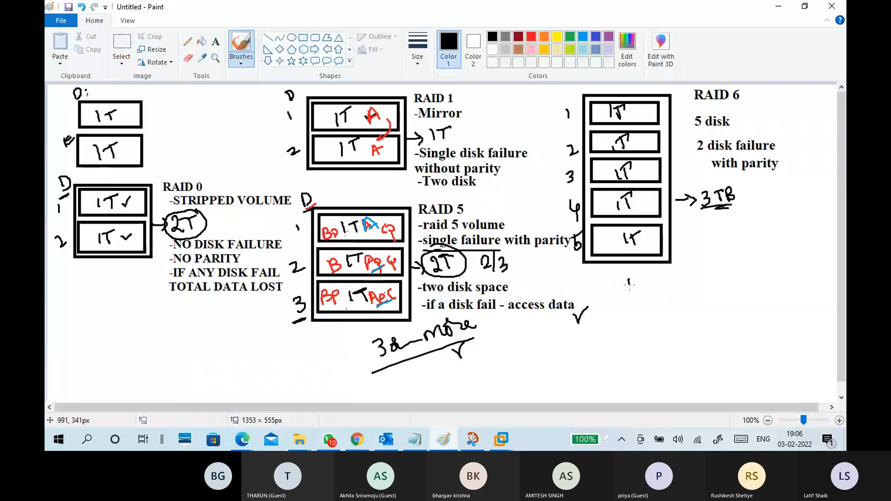
mouse_move(629, 283)
left_mouse_down()
mouse_move(698, 294)
mouse_move(629, 282)
left_mouse_up()
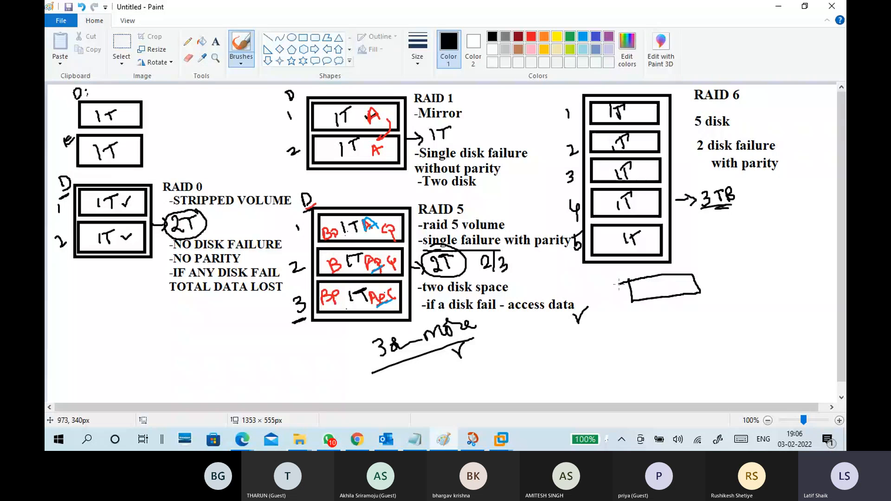
mouse_move(639, 322)
left_mouse_down()
mouse_move(638, 310)
mouse_move(693, 307)
left_mouse_up()
left_click_drag(659, 281, 666, 291)
left_click_drag(661, 281, 671, 280)
left_click_drag(671, 311, 671, 319)
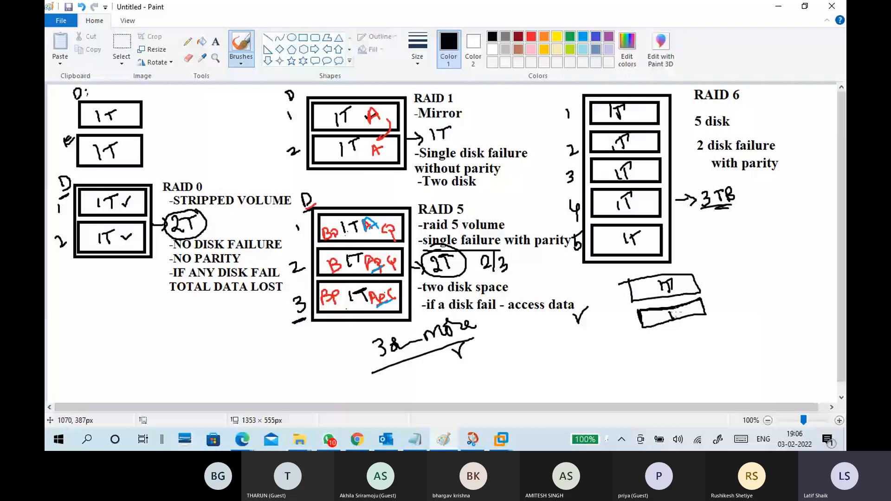
left_click_drag(671, 315, 684, 312)
left_click_drag(678, 312, 677, 320)
left_click_drag(720, 283, 735, 296)
left_click_drag(733, 279, 745, 270)
left_click_drag(741, 273, 741, 285)
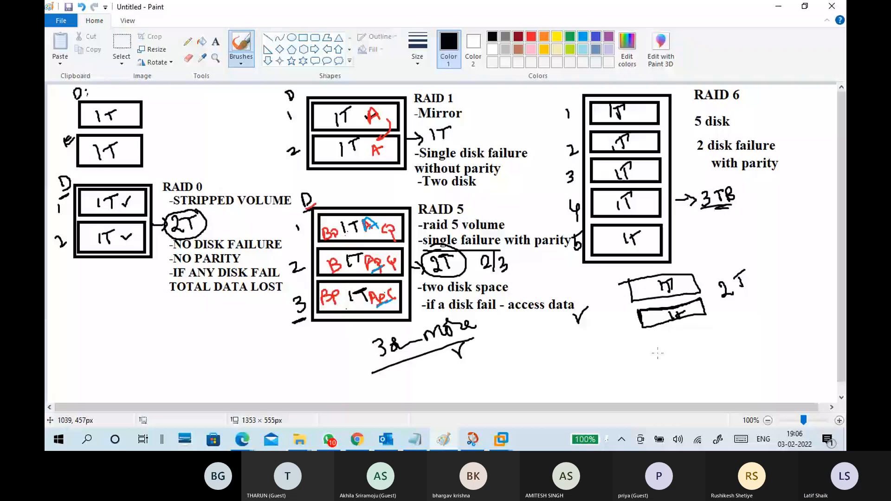
Draw a second pair of disk boxes labelled 1T beneath the first pair and write 2T beside them.
left_click_drag(652, 349, 660, 359)
left_click_drag(653, 349, 655, 355)
left_click_drag(667, 367, 674, 376)
left_click_drag(665, 365, 672, 374)
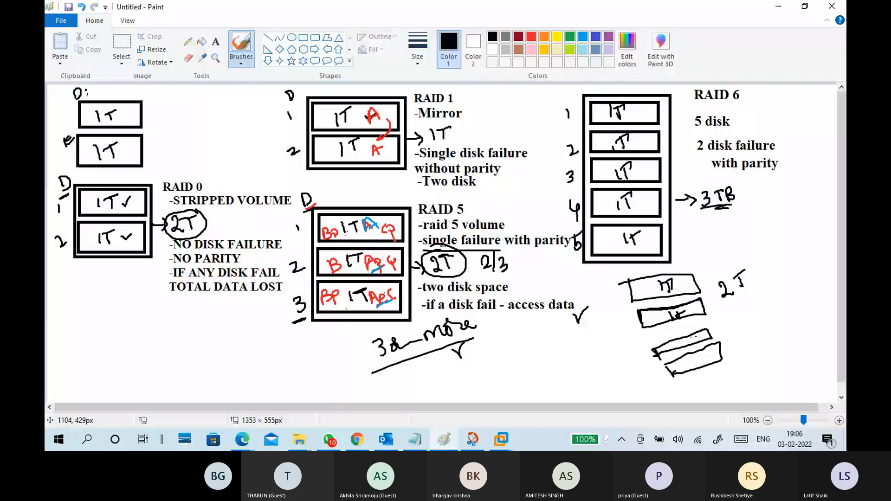
left_click_drag(687, 336, 689, 346)
left_click_drag(694, 337, 694, 343)
left_click_drag(691, 338, 703, 335)
left_click_drag(693, 357, 695, 366)
left_click_drag(706, 353, 707, 365)
left_click_drag(698, 354, 752, 343)
left_click_drag(749, 326, 761, 319)
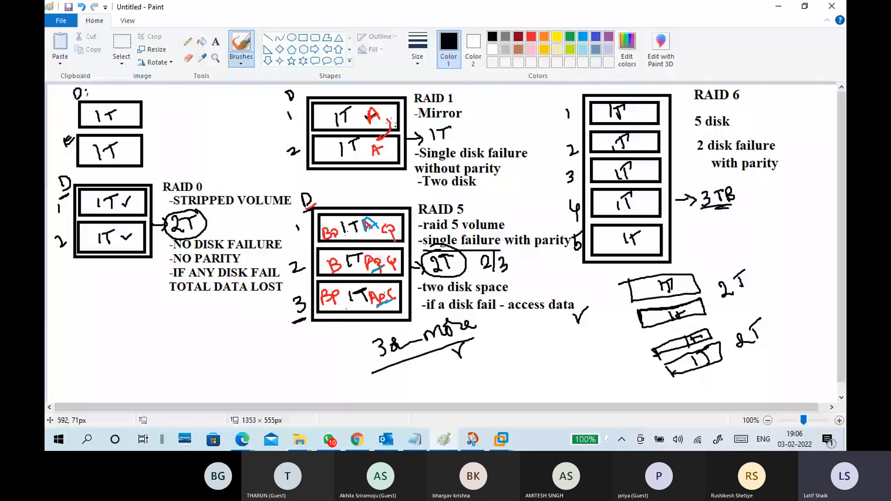
Enclose all four new disks in an outer frame and mark its total as an underlined 2T with an arrow.
mouse_move(615, 276)
left_mouse_down()
mouse_move(713, 306)
mouse_move(688, 381)
mouse_move(656, 386)
mouse_move(616, 276)
left_mouse_up()
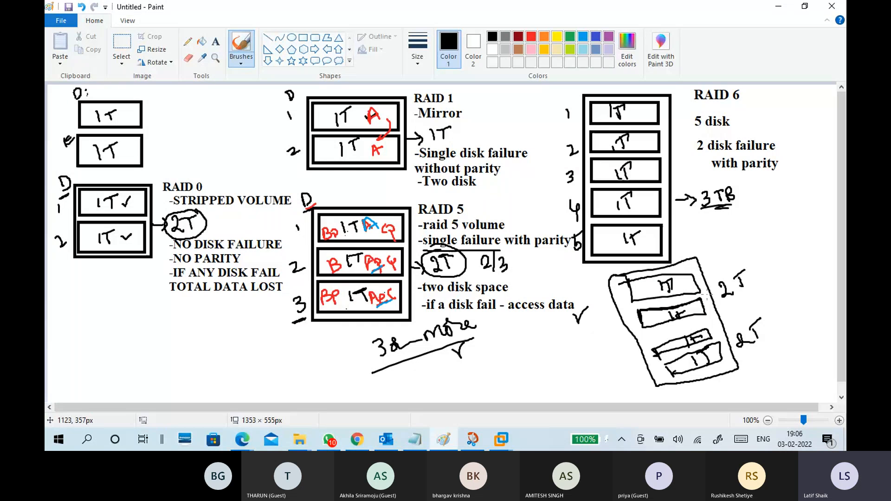
mouse_move(613, 343)
left_mouse_down()
mouse_move(631, 334)
mouse_move(623, 344)
left_mouse_up()
left_click_drag(597, 336, 604, 352)
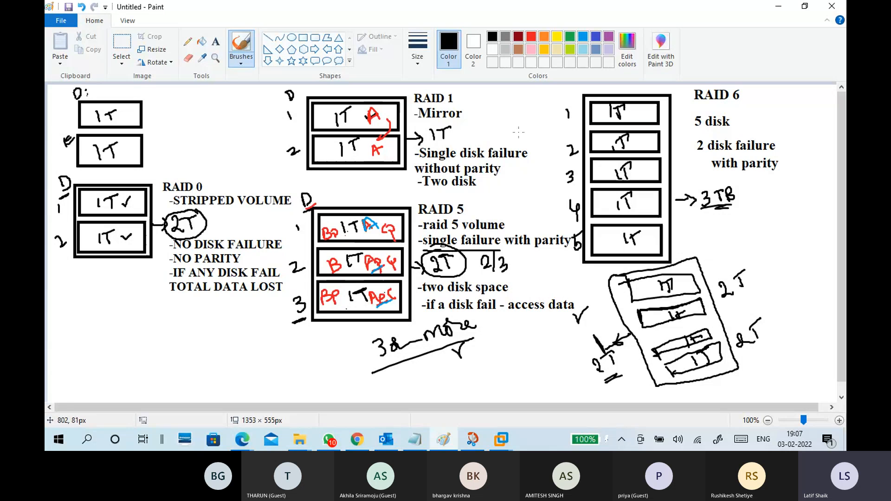
Return to the storage notes in Notepad and add a dashed separator line below the "RAID 50" heading.
left_click(777, 10)
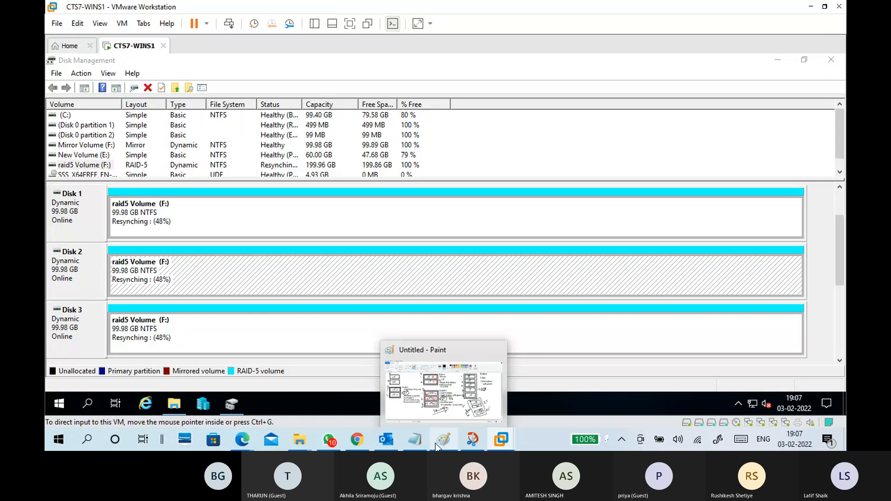
left_click(415, 439)
left_click_drag(177, 212, 105, 213)
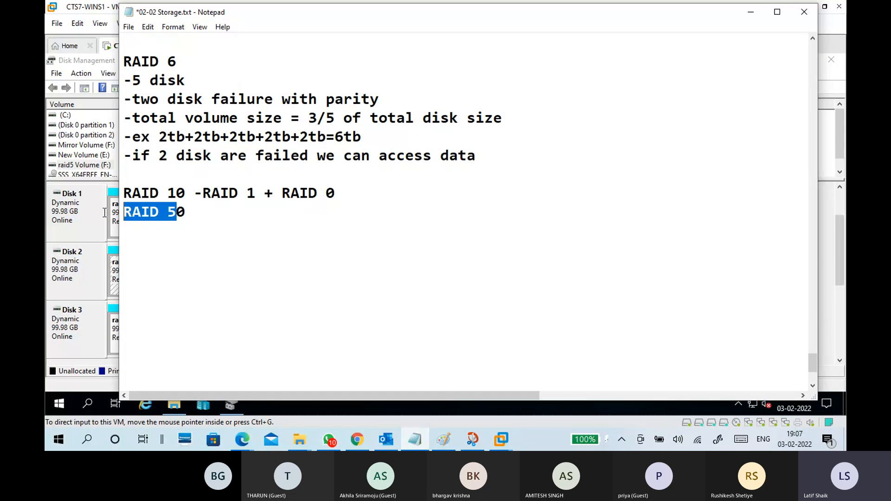
left_click(174, 214)
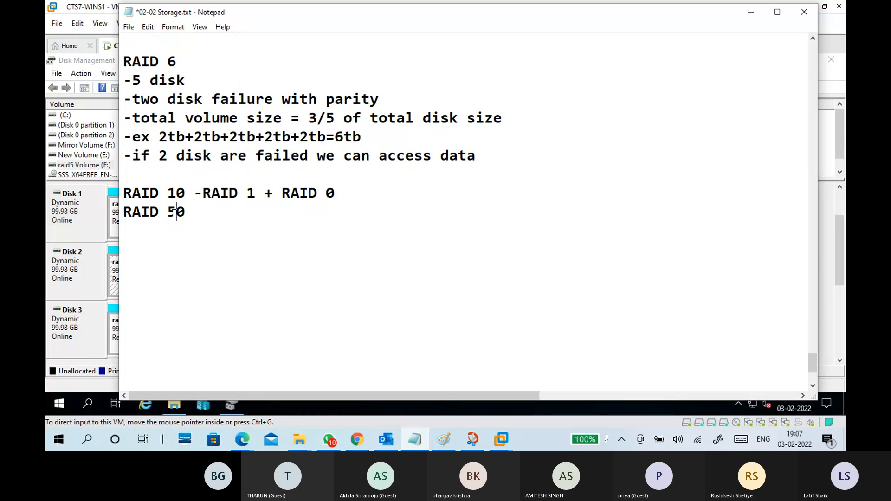
left_click(253, 253)
key("Return")
type("------------")
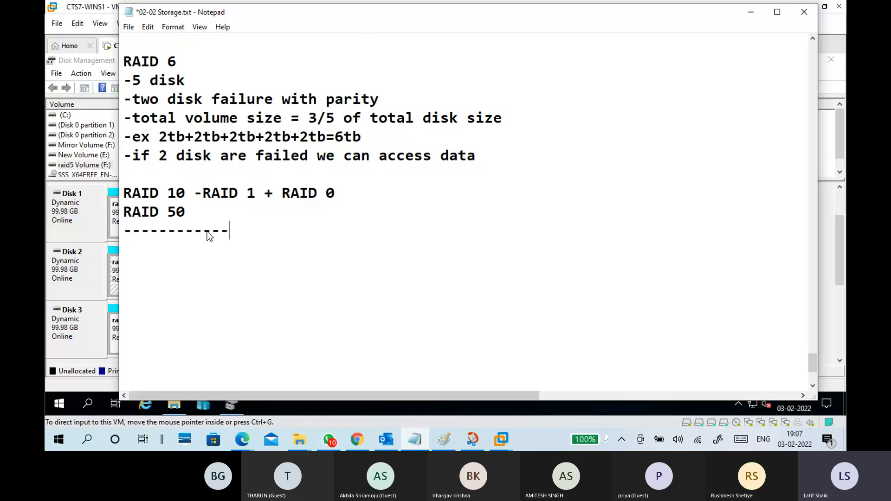
type("---------------------")
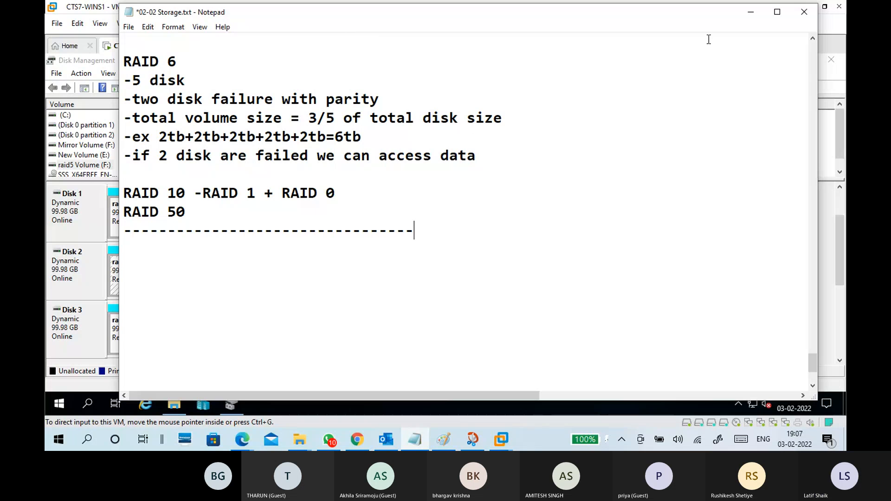
Switch to the virtual machine and check the files on raid5 Volume (F:) in File Explorer.
left_click(750, 12)
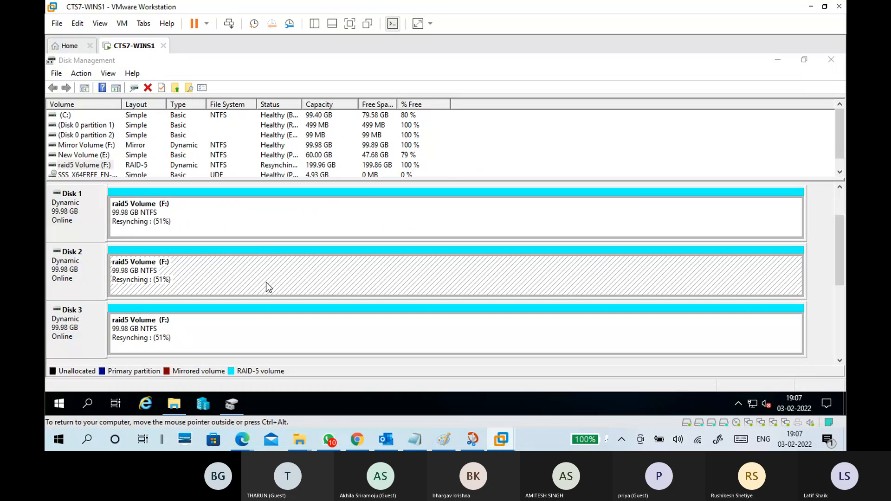
left_click(228, 332)
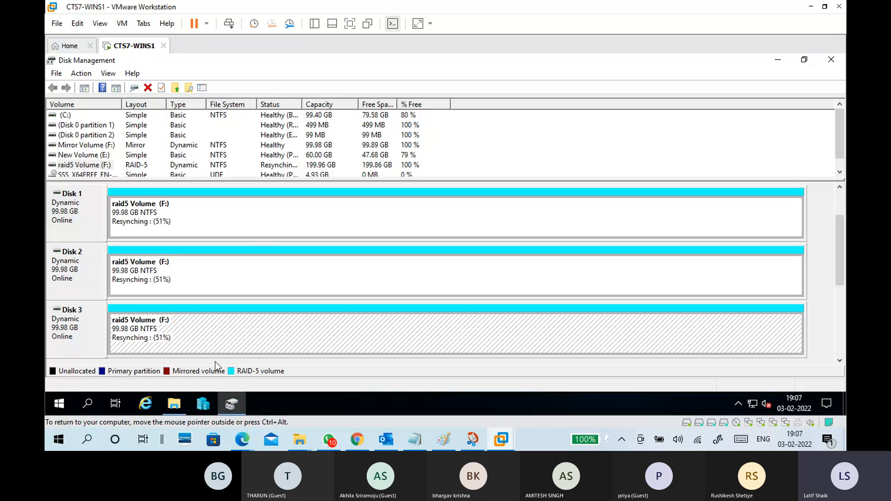
left_click(175, 405)
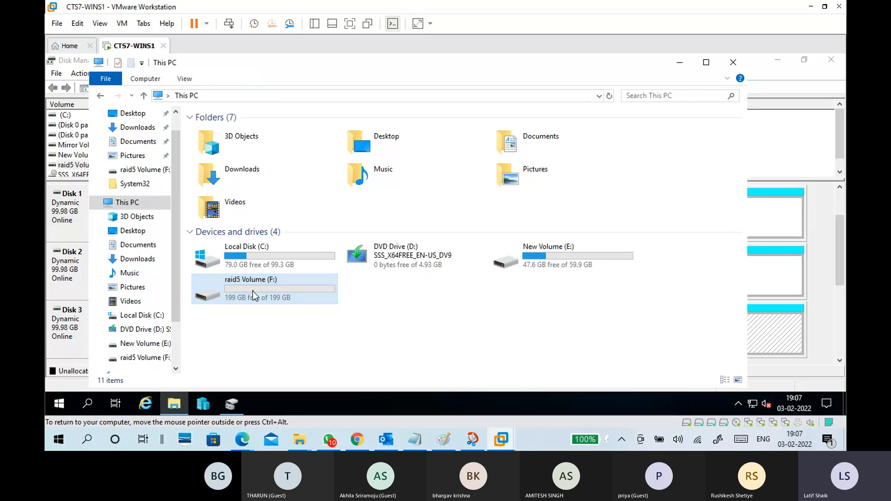
double_click(253, 291)
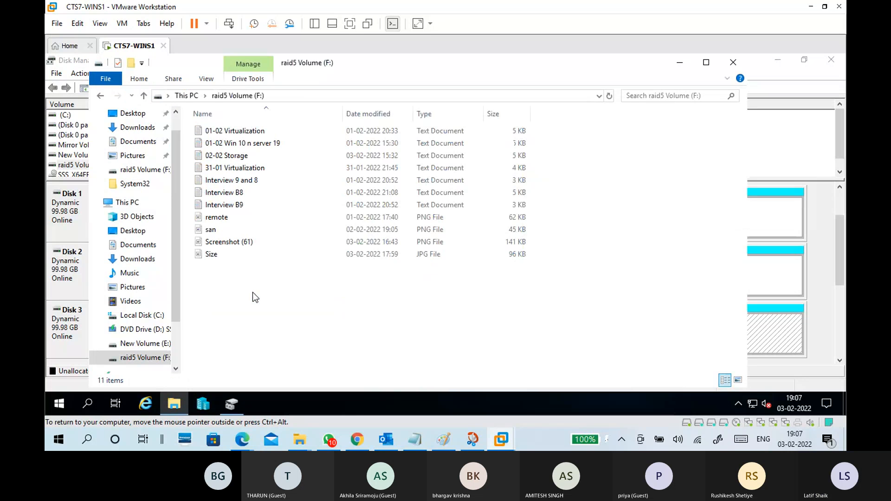
left_click(680, 68)
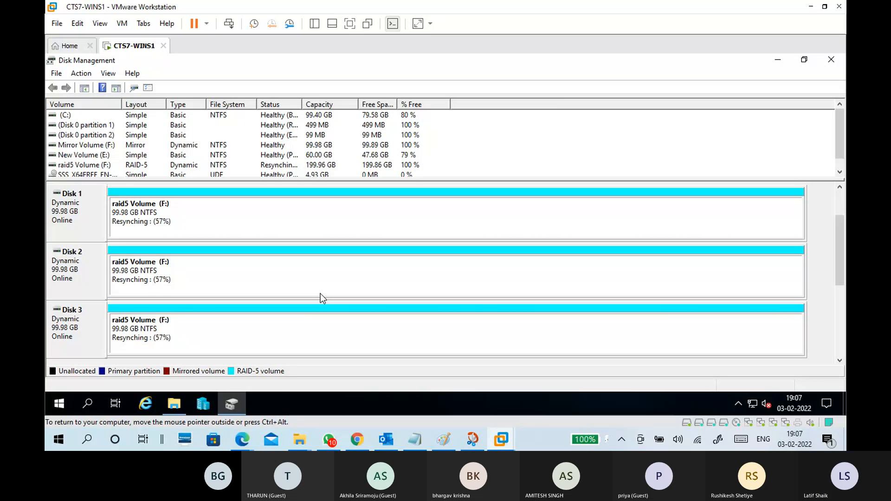
Add the line "-Some SCSI cards having on board raid controller" under Hardware Raid in the Notepad notes.
left_click(414, 439)
scroll(394, 307, "up", 12)
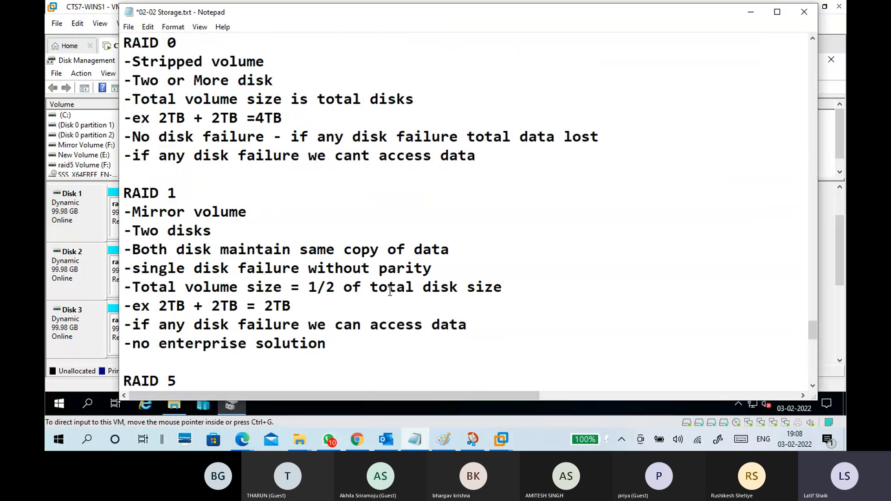
scroll(368, 221, "up", 7)
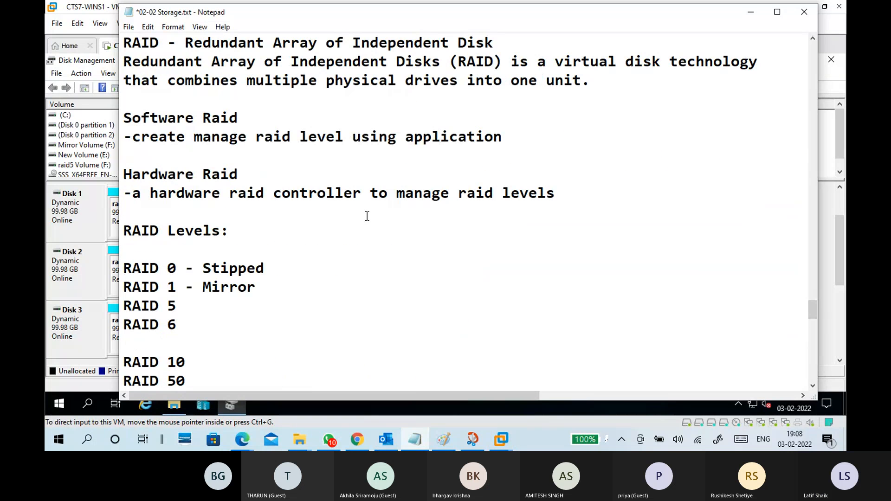
left_click(221, 215)
type("-SOME")
key("BackSpace")
key("BackSpace")
key("BackSpace")
key("BackSpace")
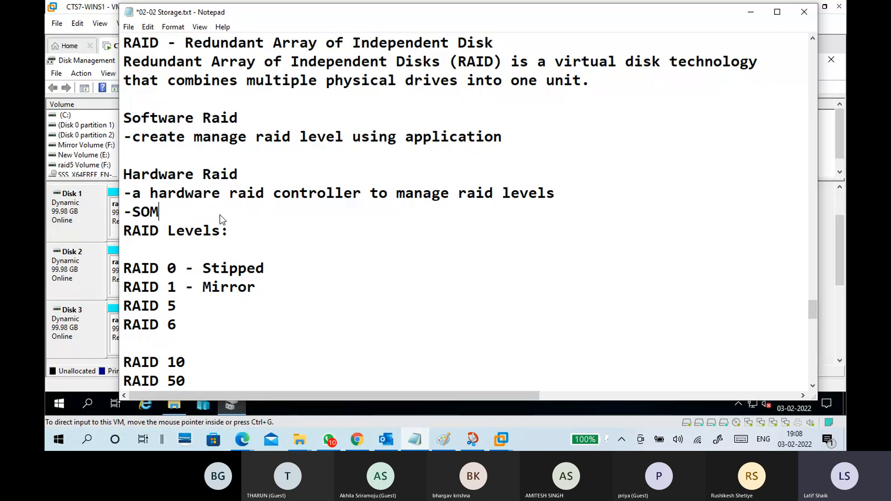
type("ome")
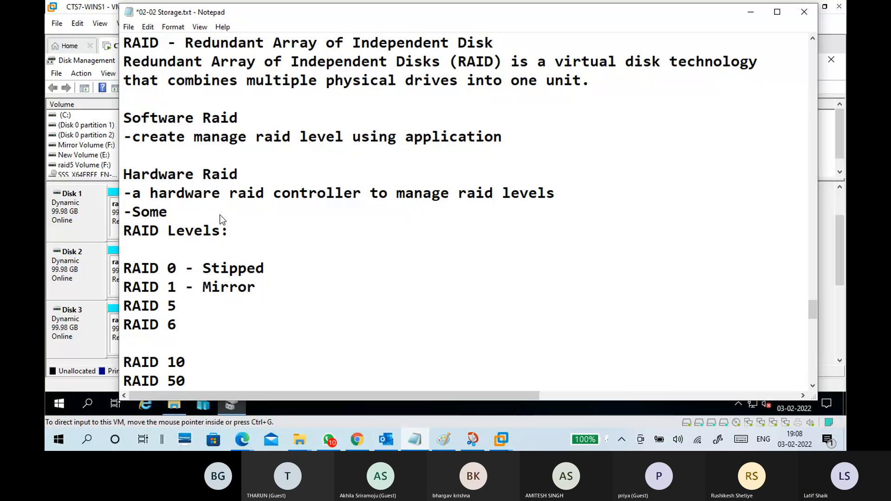
type(" SCSI cards h")
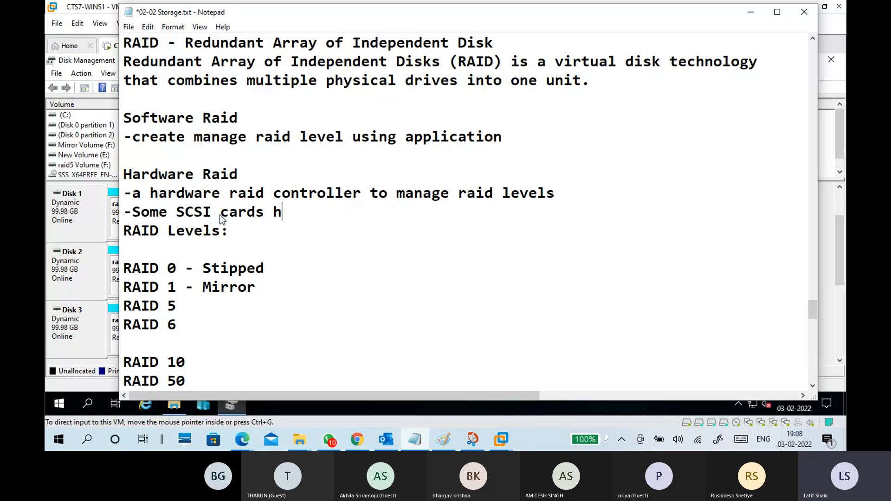
type("aving on ")
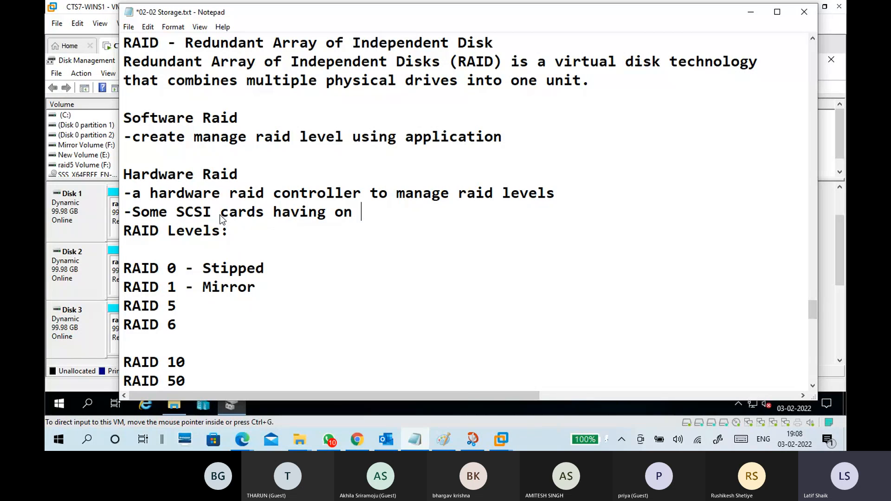
type("board raid contro")
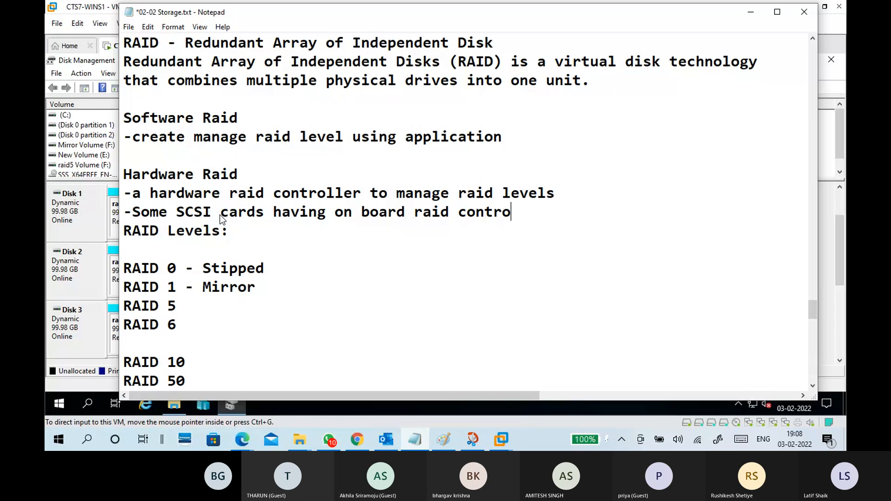
type("ller")
Leave one blank line between the SCSI cards note and the "RAID Levels:" heading.
key("Return")
key("Return")
key("Up")
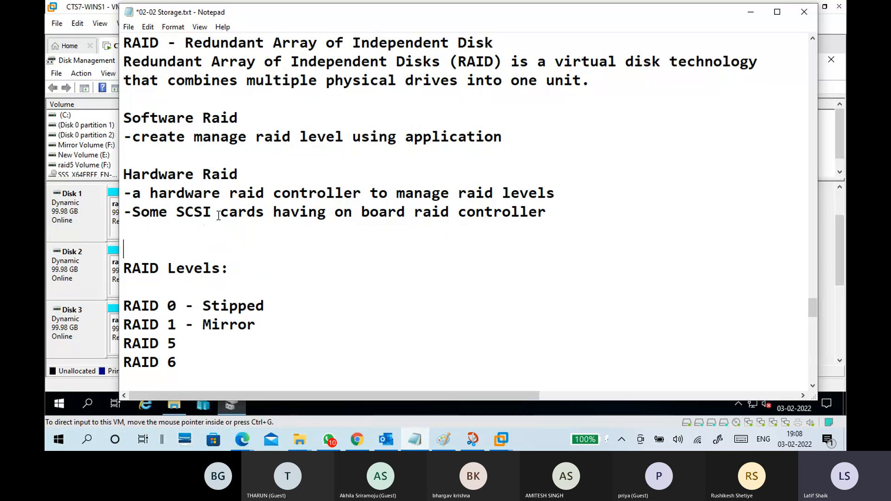
key("BackSpace")
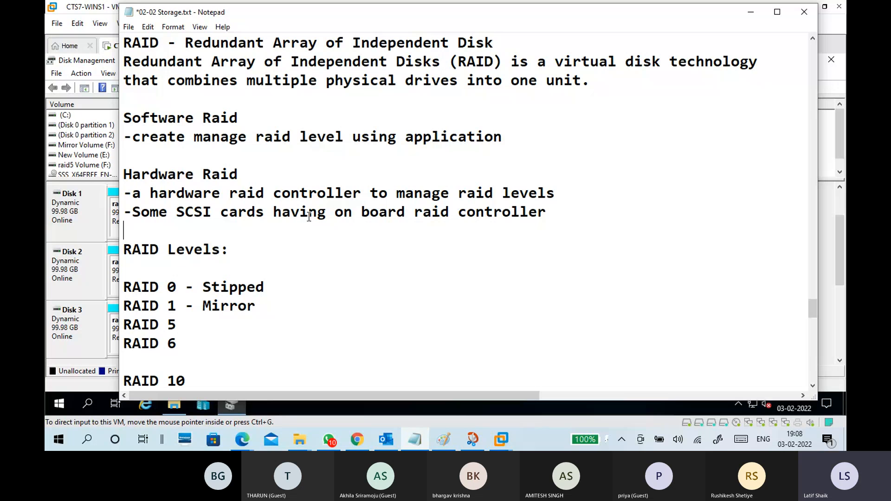
Return to Disk Management in the virtual machine and examine the disks listed below Disk 3.
left_click(750, 16)
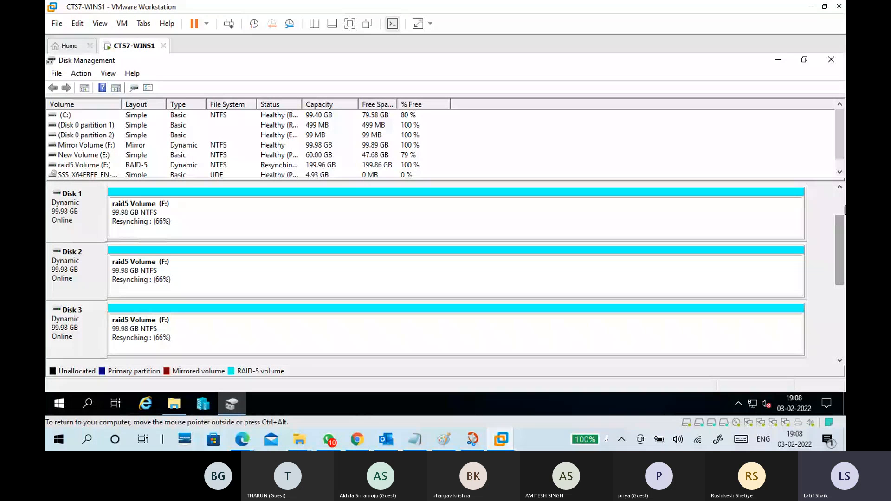
left_click(840, 310)
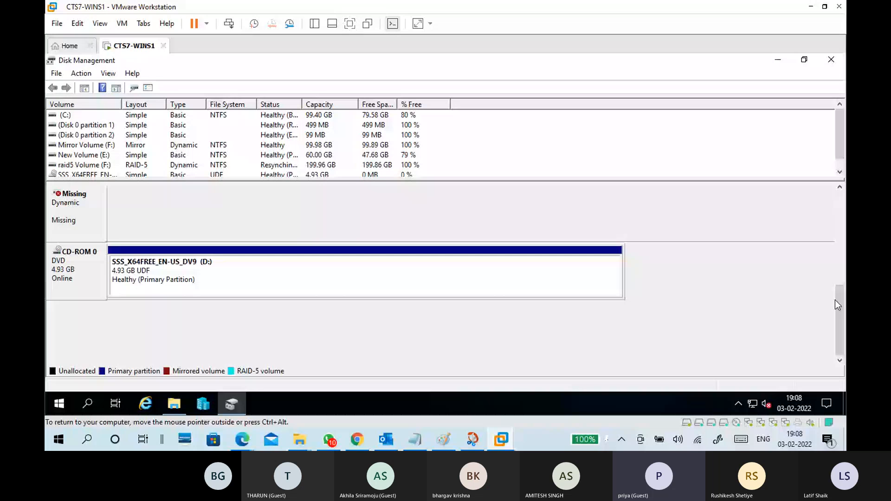
scroll(436, 324, "up", 3)
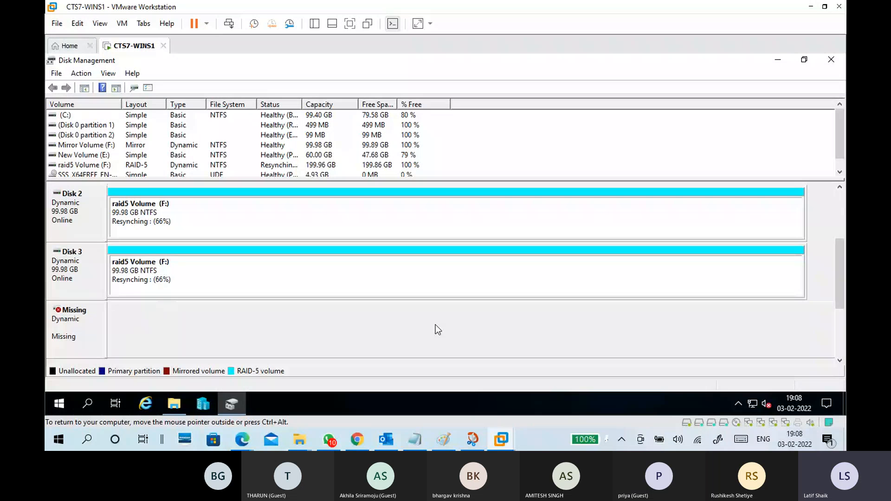
Switch to the Paint drawing of the RAID levels and save it as "raid" in PNG format in the CTS B10 folder.
left_click(453, 432)
left_click(61, 20)
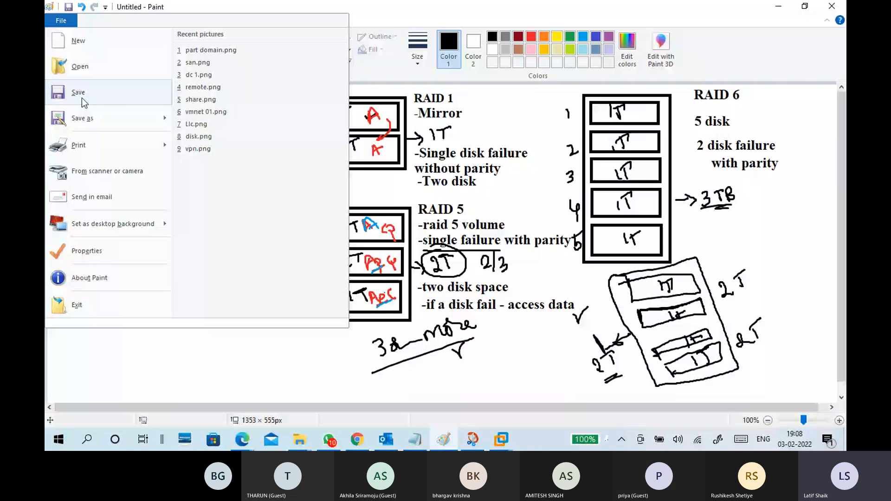
left_click(78, 93)
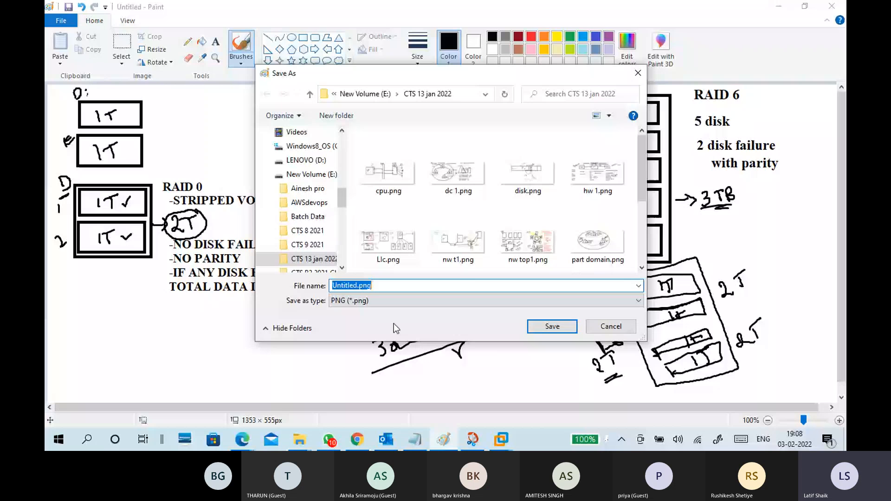
left_click_drag(343, 202, 319, 223)
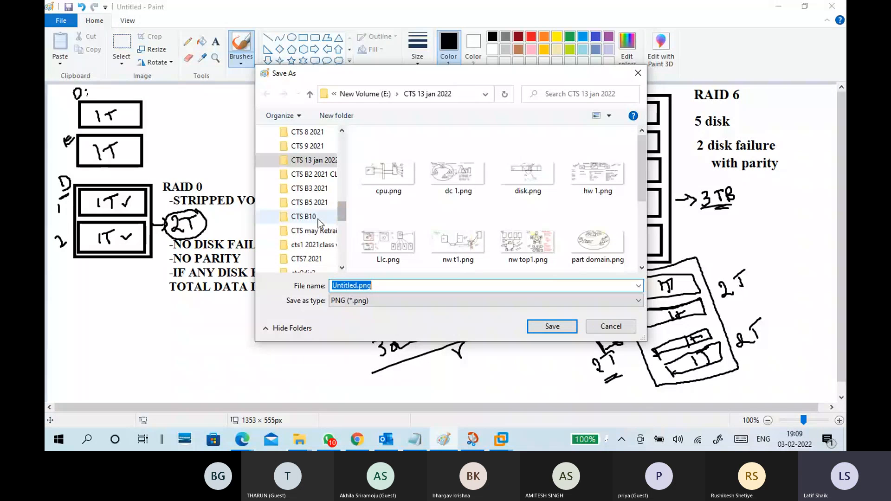
left_click(318, 219)
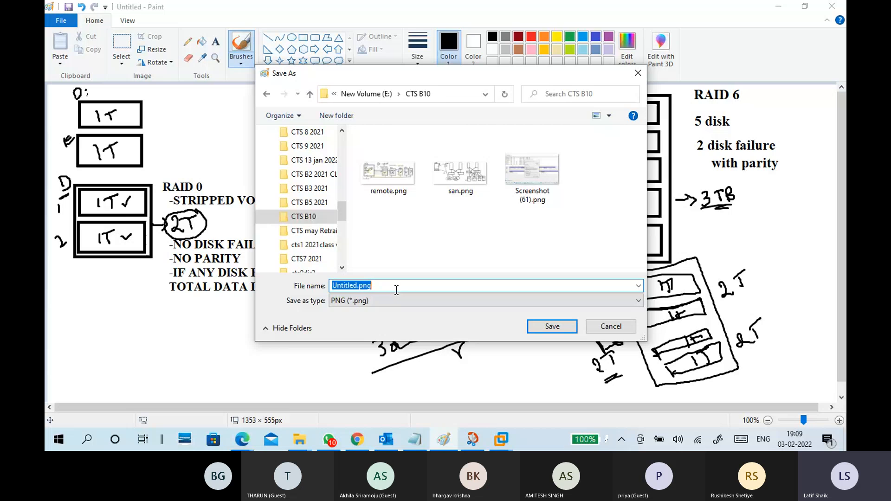
type("raid")
left_click(536, 326)
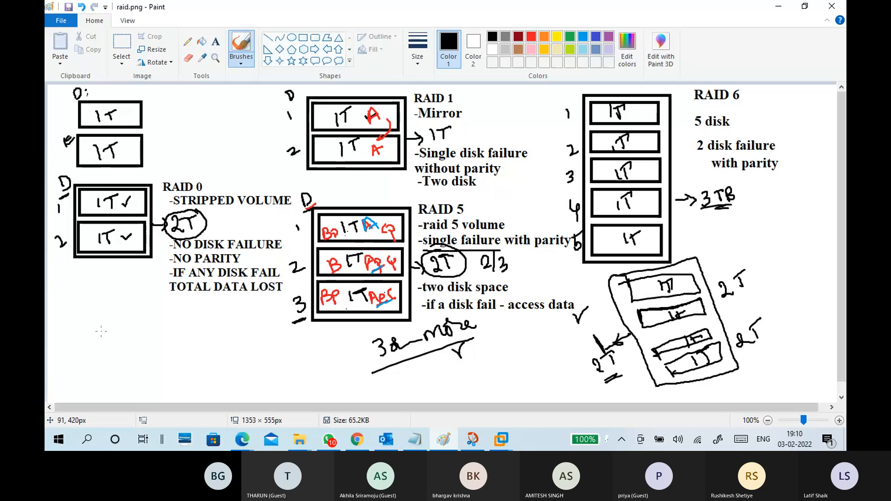
Handwrite "SCSI" and "SATA" with dashes below the RAID 0 diagram and circle "SCSI".
mouse_move(106, 333)
left_mouse_down()
mouse_move(87, 353)
mouse_move(127, 332)
mouse_move(123, 342)
mouse_move(186, 326)
left_mouse_up()
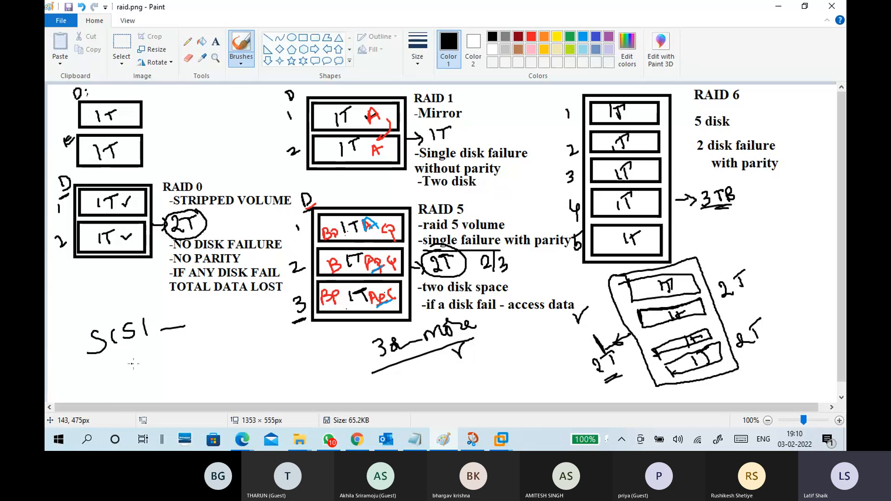
mouse_move(123, 356)
left_mouse_down()
mouse_move(116, 380)
mouse_move(119, 371)
mouse_move(139, 374)
mouse_move(148, 358)
mouse_move(160, 370)
mouse_move(185, 362)
mouse_move(201, 347)
left_mouse_up()
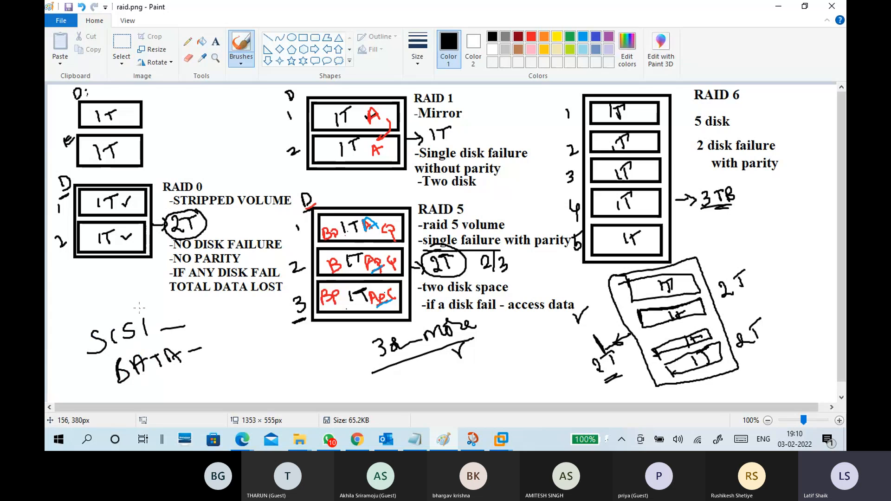
mouse_move(140, 308)
left_mouse_down()
mouse_move(69, 342)
mouse_move(163, 331)
mouse_move(141, 306)
left_mouse_up()
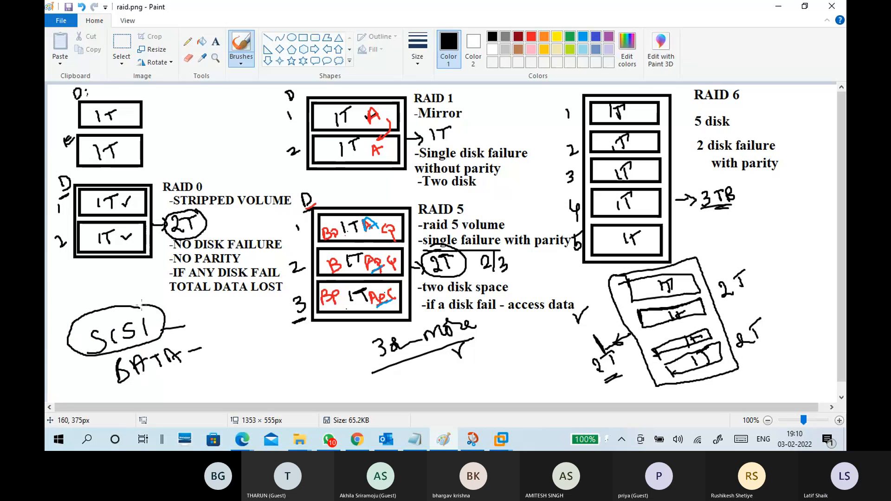
Switch to the CTS7-WINS1 virtual machine and check the resync progress of raid5 Volume (F:) in a smaller Disk Management window.
mouse_move(501, 439)
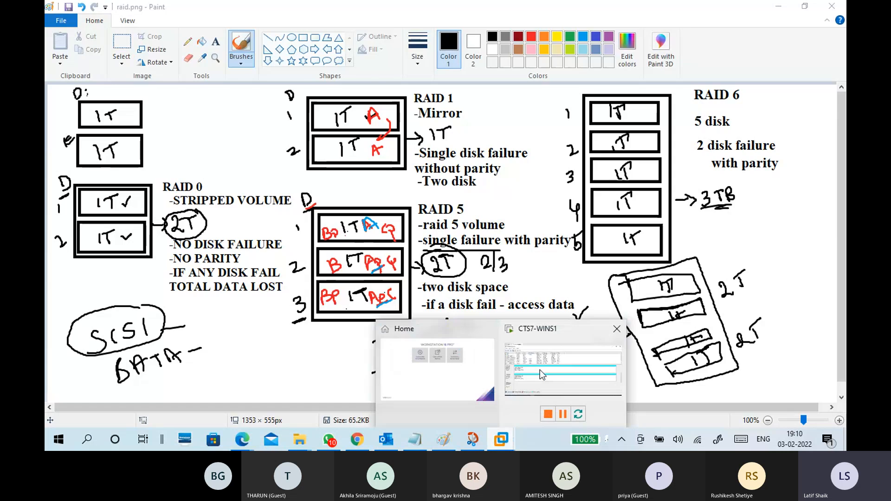
left_click(539, 369)
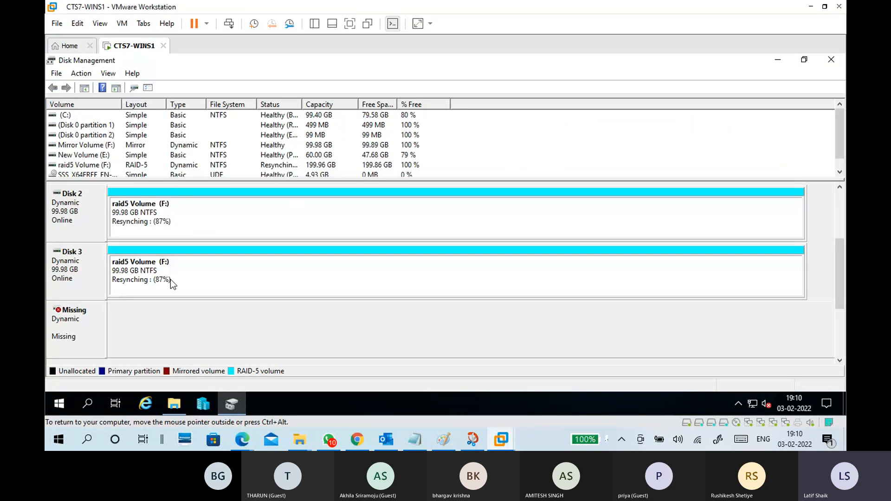
left_click_drag(259, 61, 274, 87)
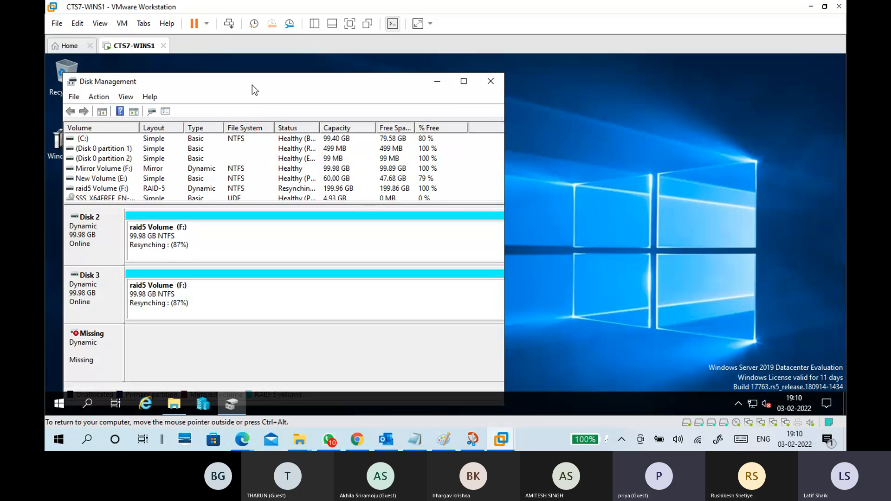
mouse_move(350, 78)
left_mouse_down()
mouse_move(407, 75)
mouse_move(341, 81)
left_mouse_up()
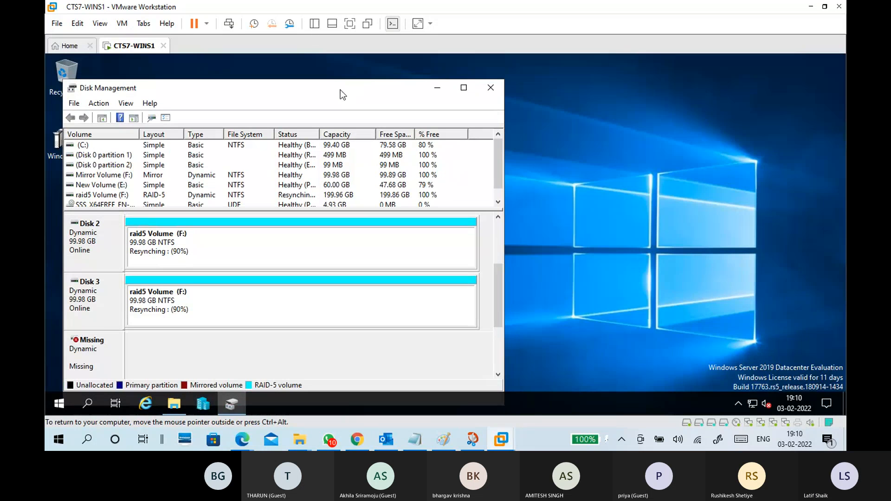
Inspect Hard Disk 4 (SCSI) and the Generic SCSI Device hardware type in the virtual machine's settings, leaving without changes.
left_click(121, 25)
left_click(142, 172)
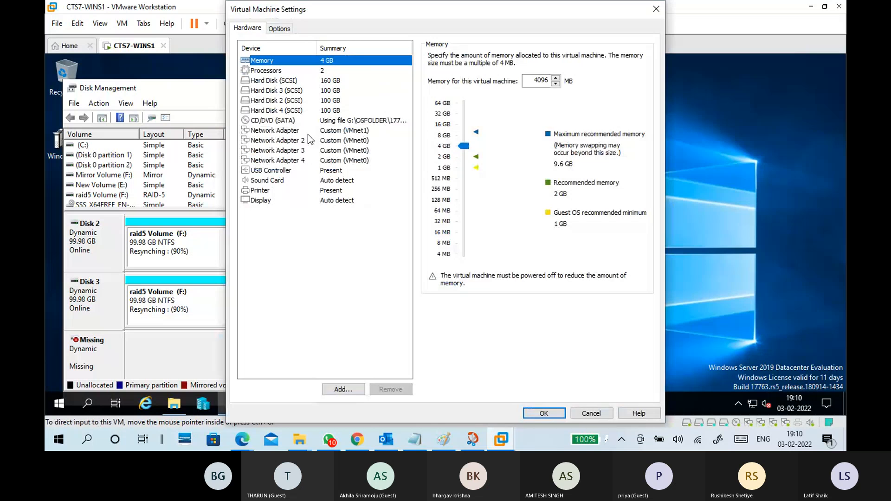
left_click(308, 110)
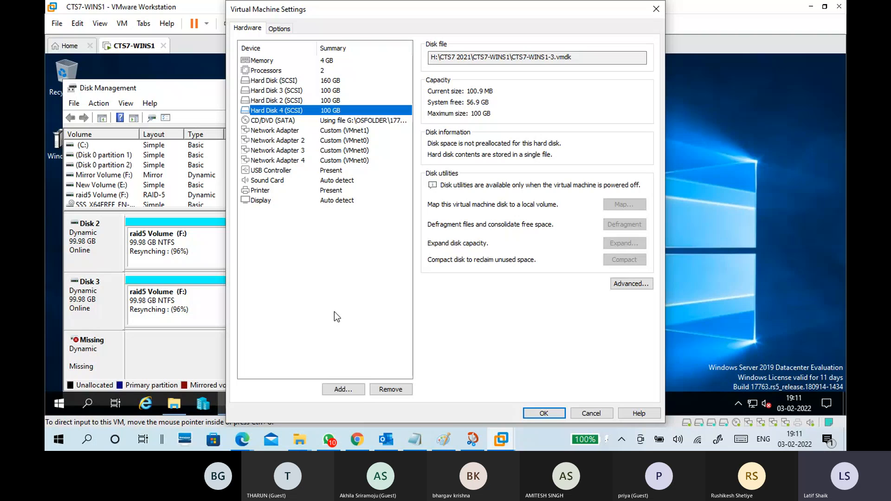
left_click(352, 388)
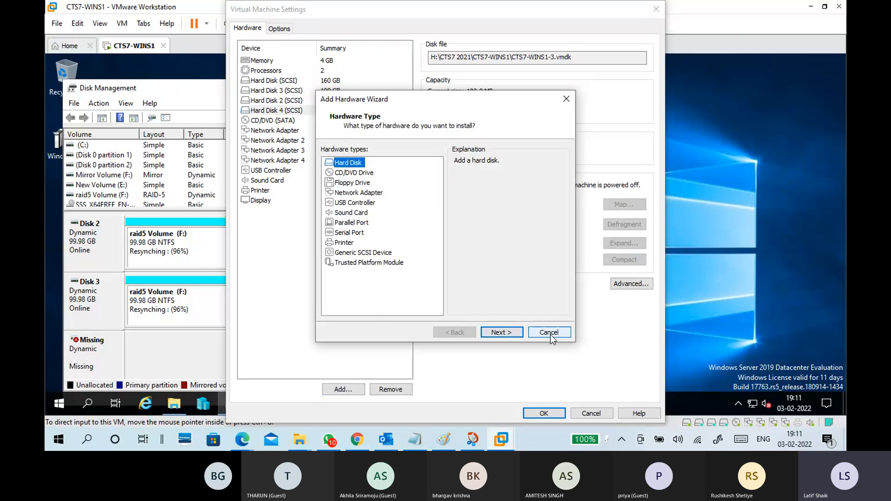
left_click(390, 253)
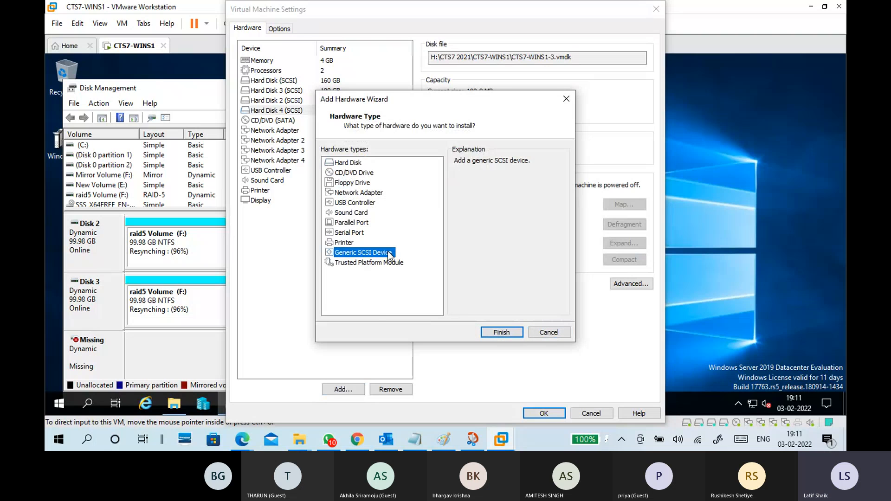
left_click(549, 332)
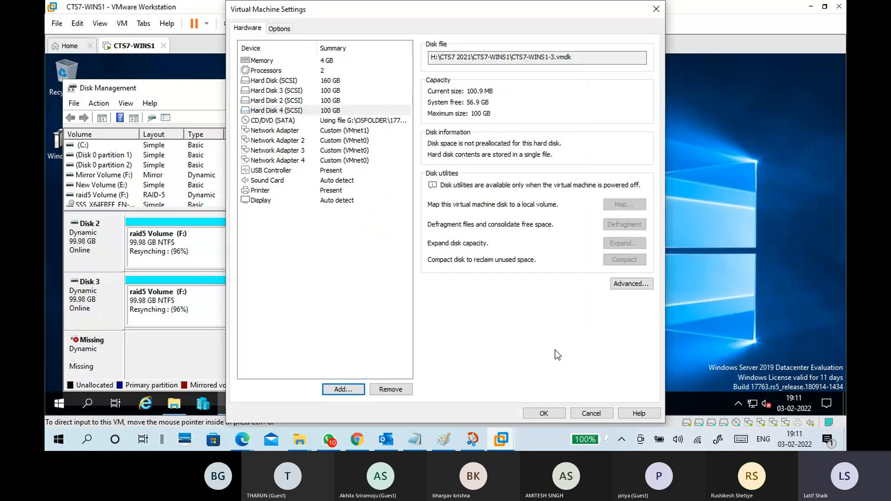
left_click(586, 414)
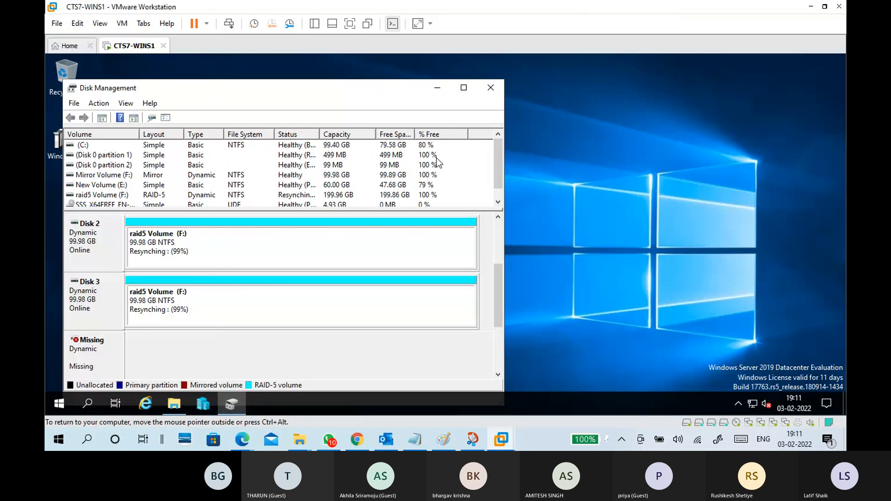
Maximize Disk Management and check the raid5 Volume (F:) status on Disks 1, 2 and 3.
mouse_move(280, 87)
left_mouse_down()
mouse_move(380, 93)
mouse_move(407, 78)
left_mouse_up()
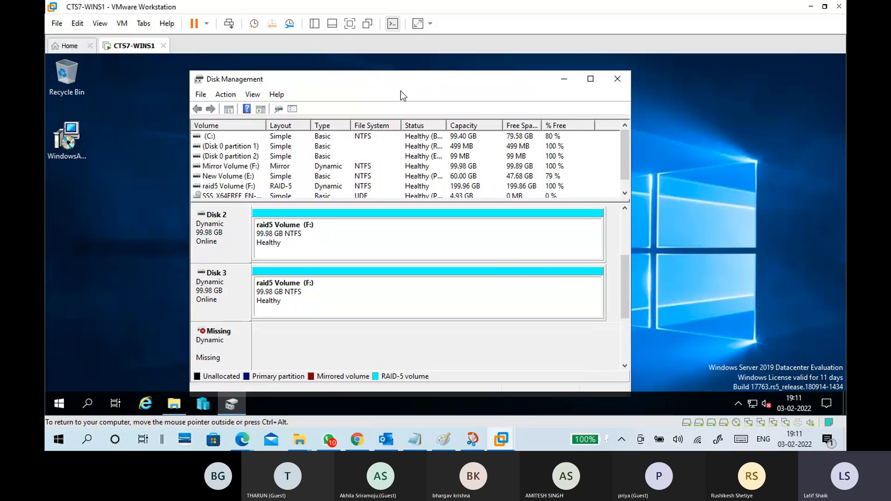
left_click(590, 82)
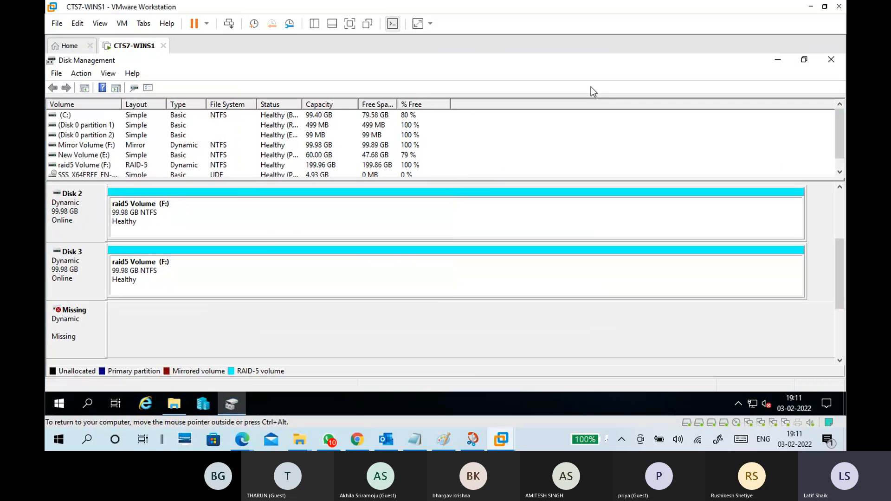
left_click(269, 237)
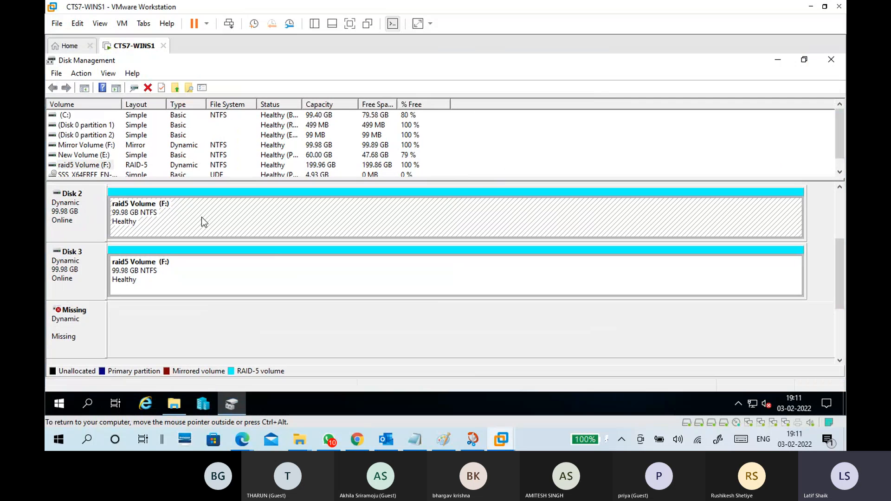
left_click_drag(837, 274, 838, 227)
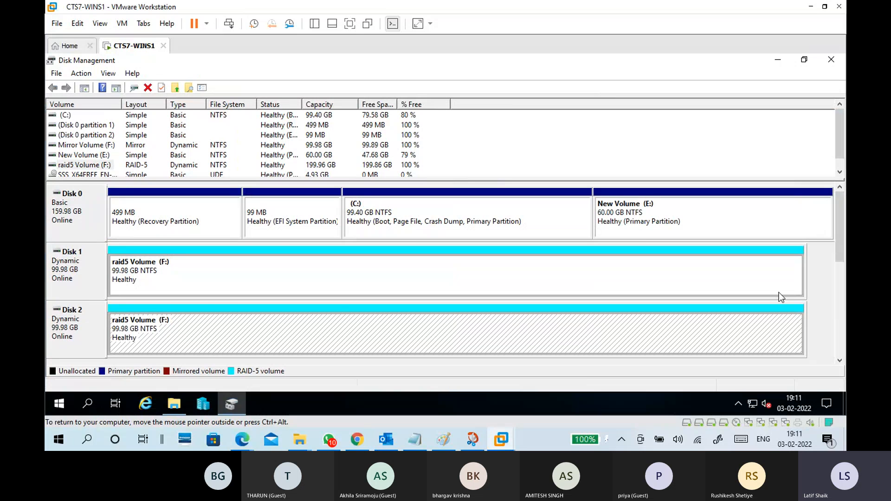
left_click_drag(840, 231, 839, 283)
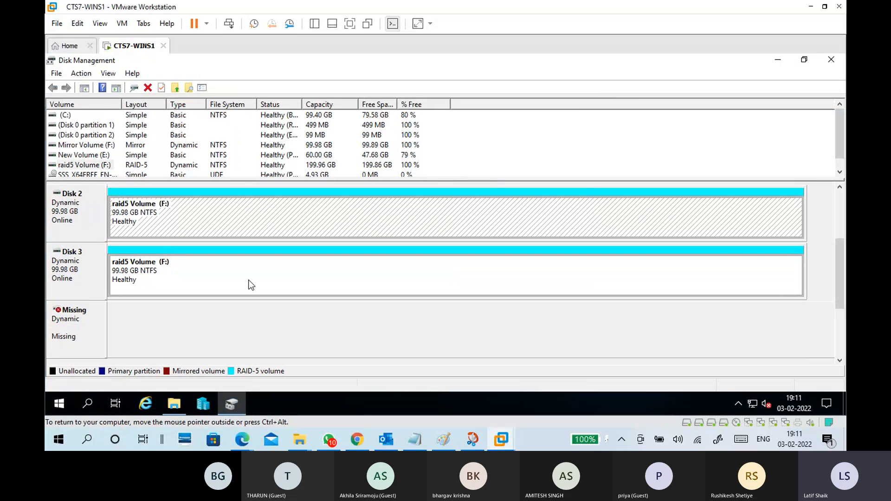
Remove the missing dynamic disk from Disk Management.
left_click(86, 322)
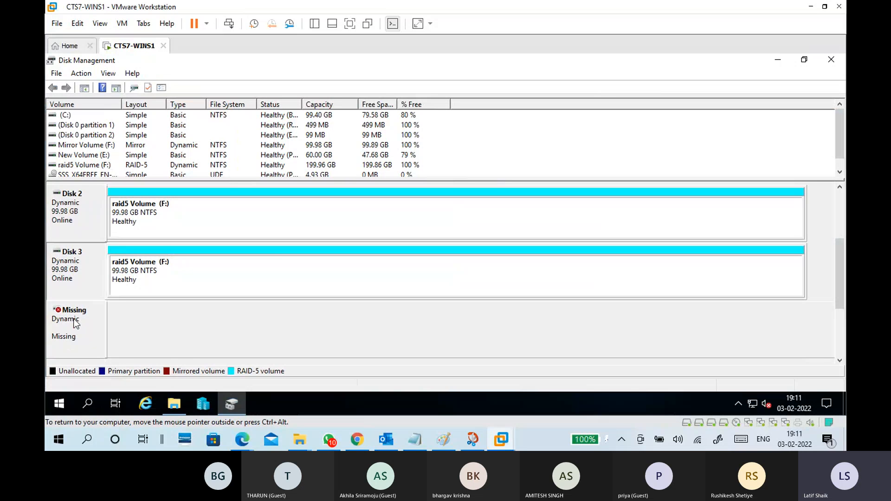
right_click(75, 320)
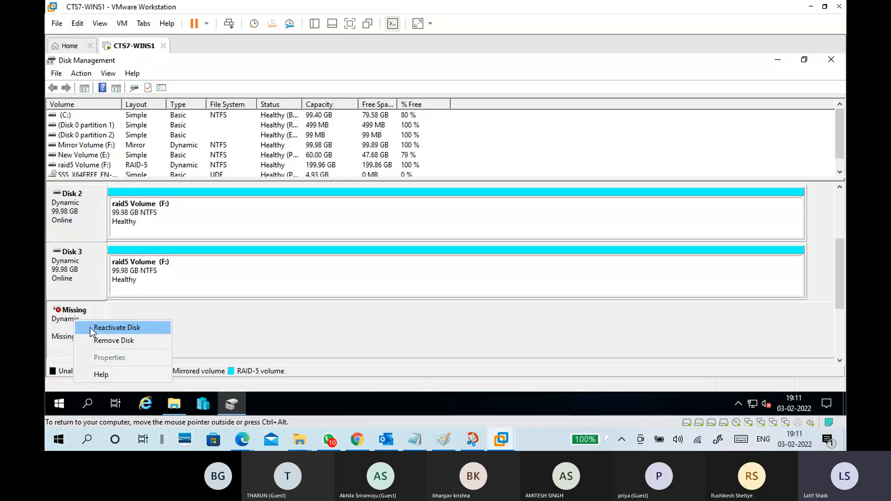
left_click(100, 341)
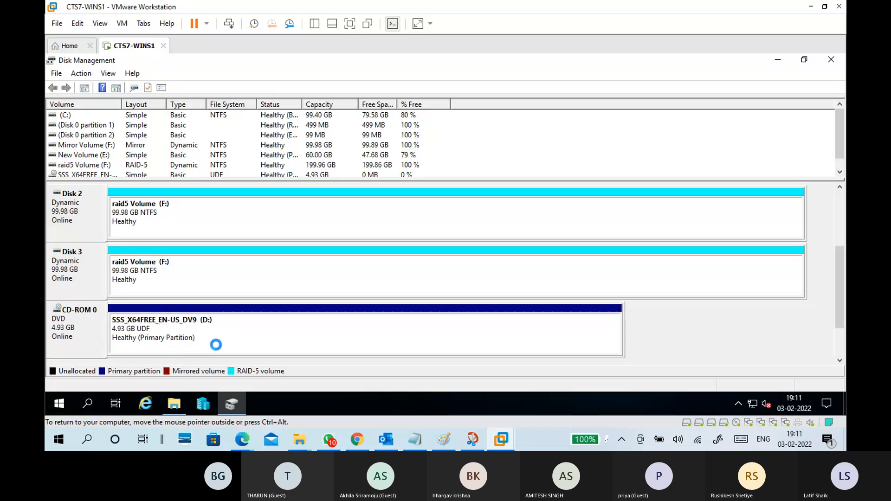
Delete the raid5 Volume (F:) spanning Disks 1, 2 and 3, accepting the loss of its data, and check the disk list.
left_click(82, 220)
mouse_move(845, 268)
left_mouse_down()
mouse_move(845, 204)
mouse_move(842, 267)
left_mouse_up()
left_click(161, 271)
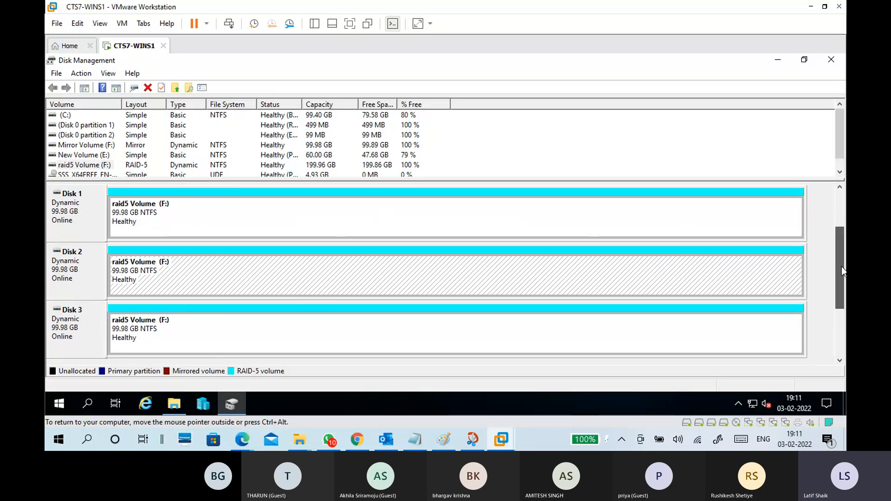
left_click(275, 324)
left_click(277, 224)
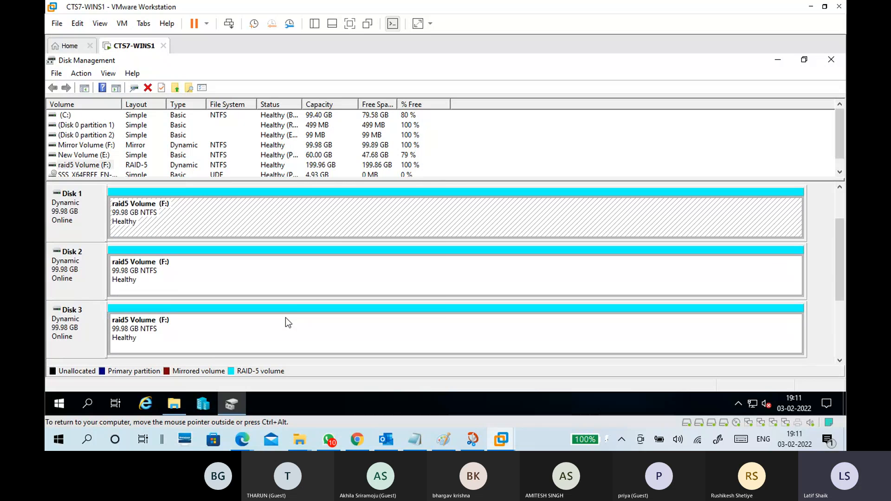
right_click(294, 327)
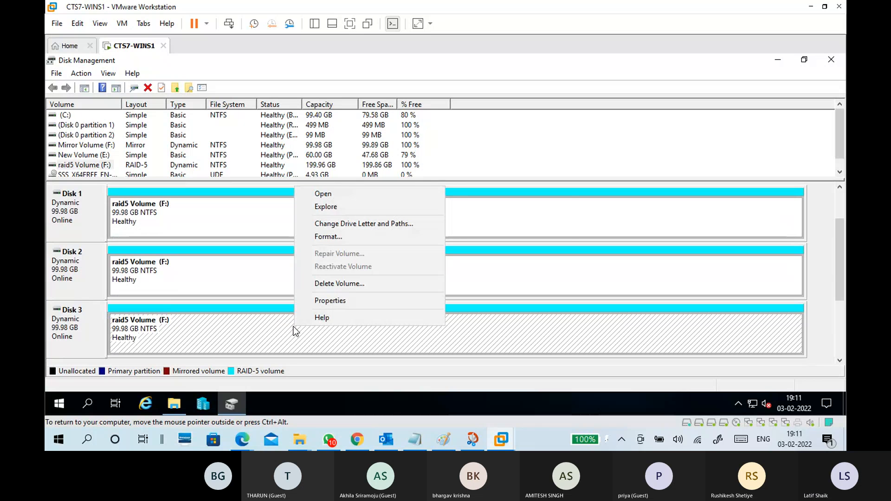
left_click(308, 283)
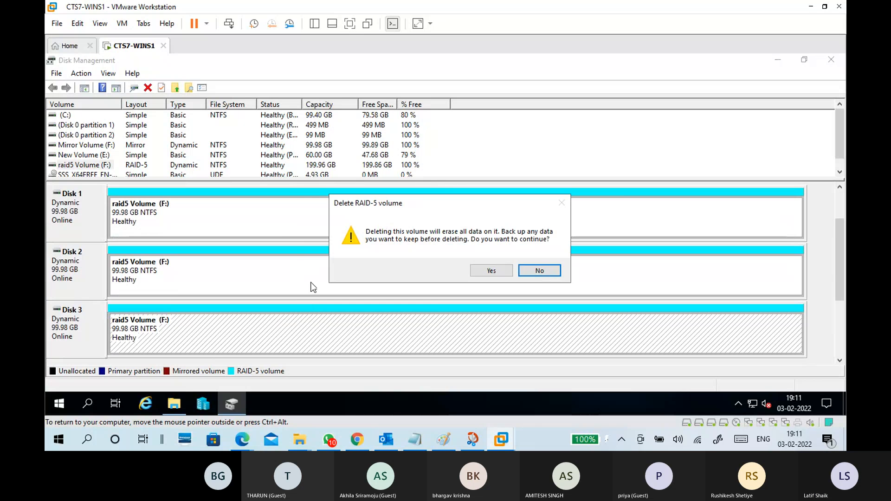
left_click(492, 271)
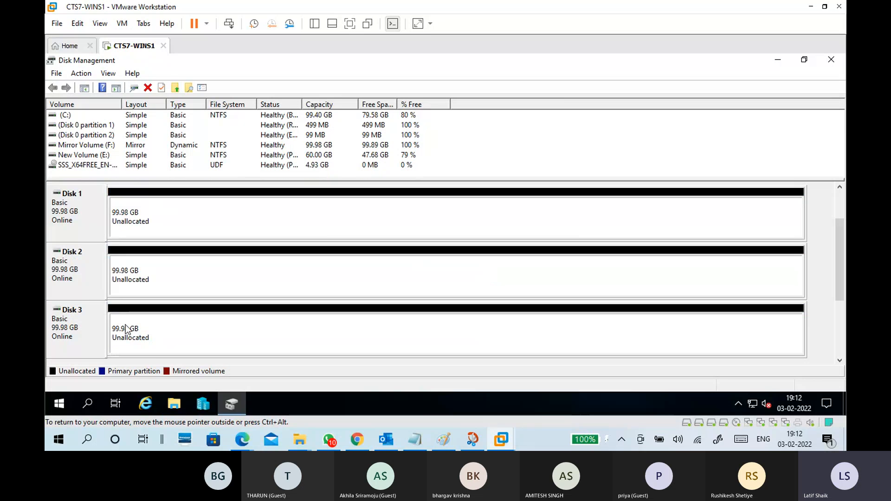
left_click_drag(842, 245, 843, 214)
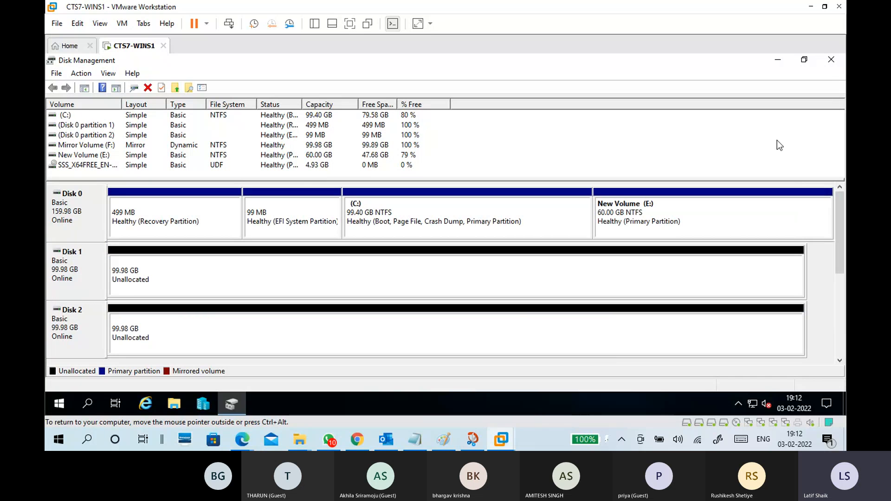
Close Disk Management and shut down the virtual machine's Windows Server with the reason Other (Unplanned).
left_click(833, 61)
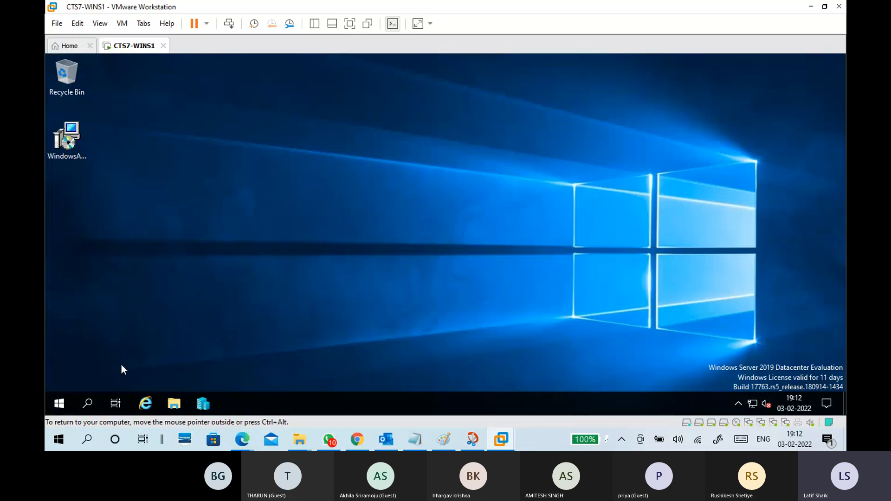
key("super")
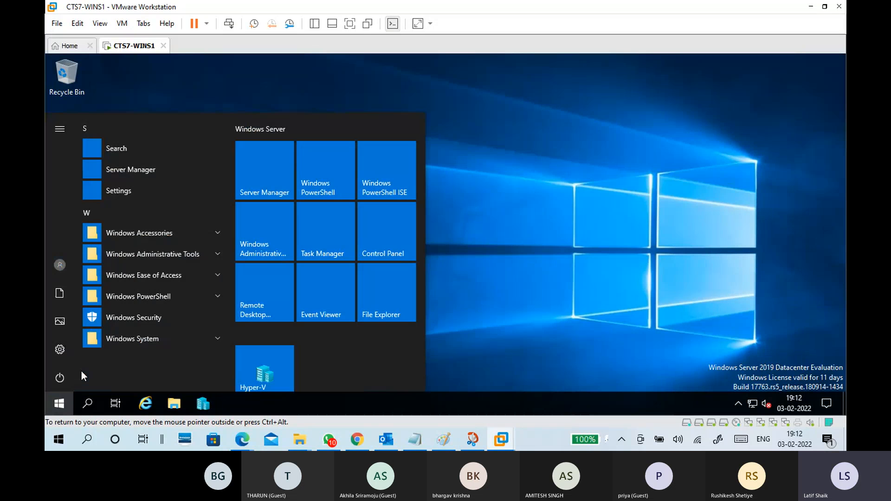
left_click(65, 374)
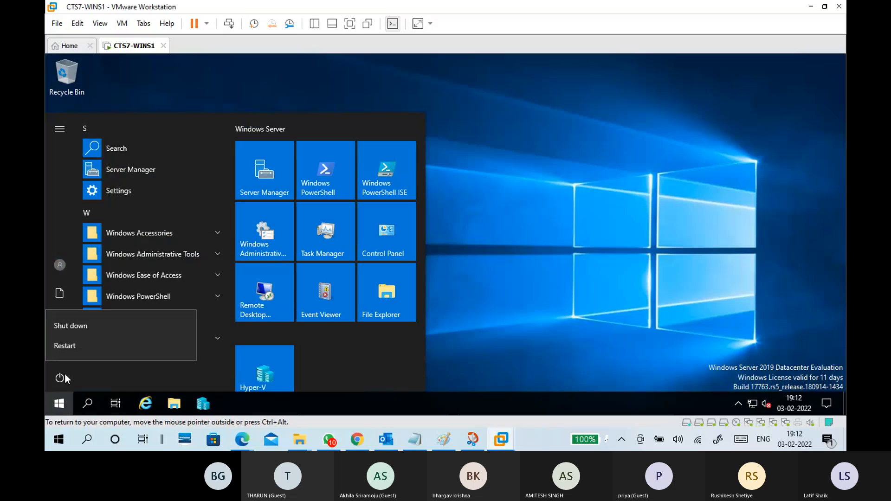
left_click(77, 324)
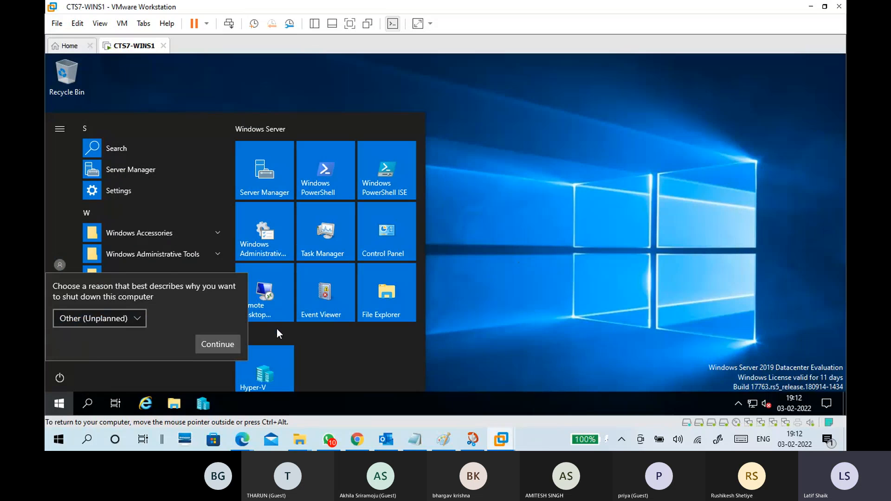
left_click(232, 344)
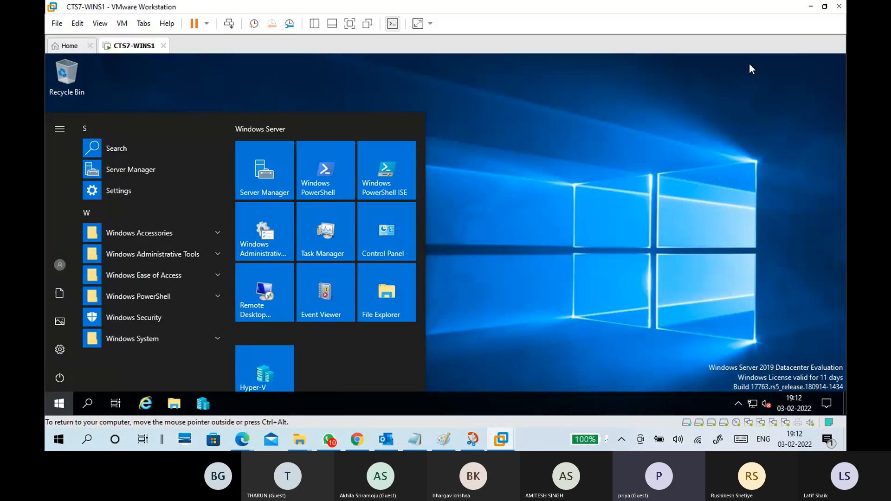
Minimize the virtual machine window and return to the raid.png drawing in Paint.
left_click(810, 6)
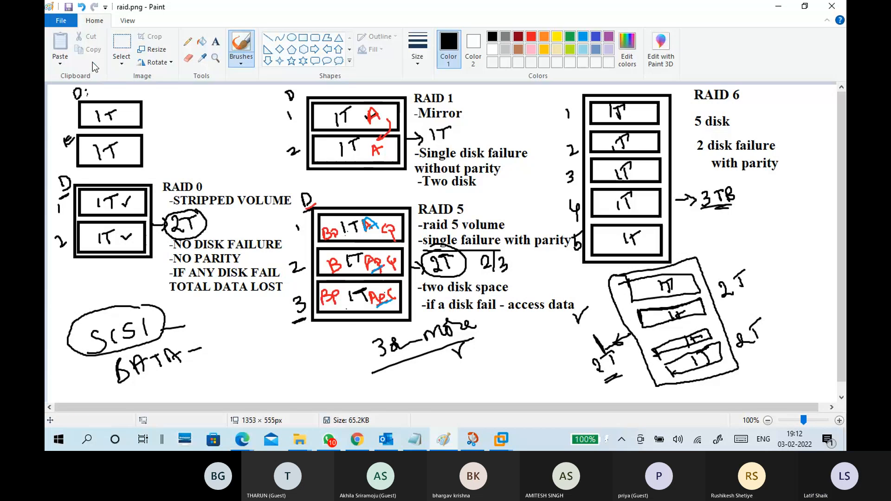
left_click(67, 24)
left_click(250, 437)
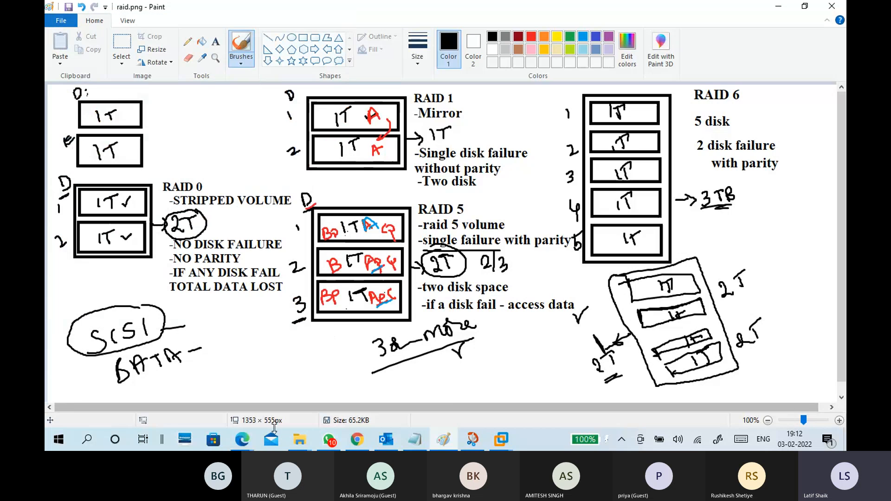